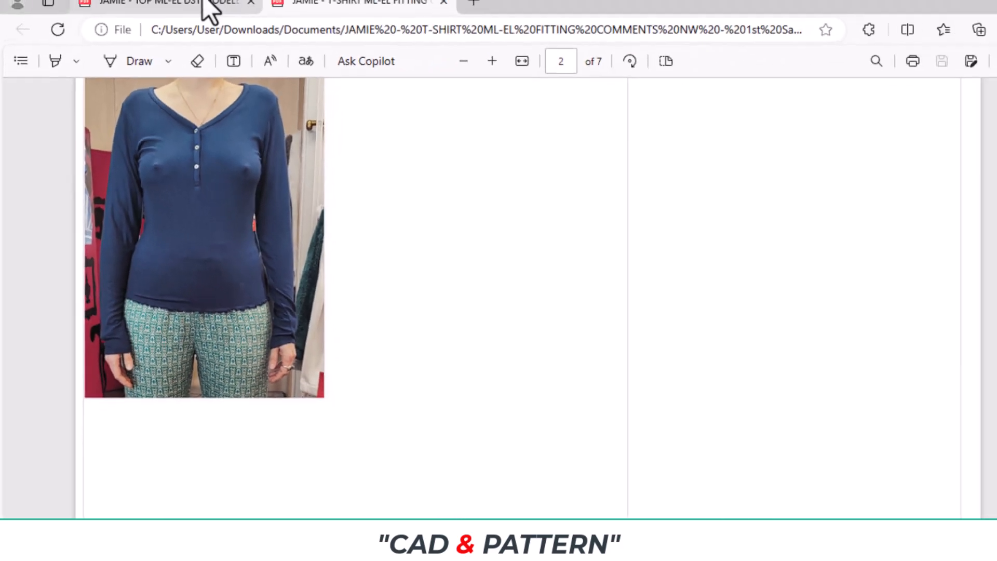
- Review the top's sketches in the tech pack PDF and the measurement table in the T-shirt fitting comments PDF
left_click(203, 3)
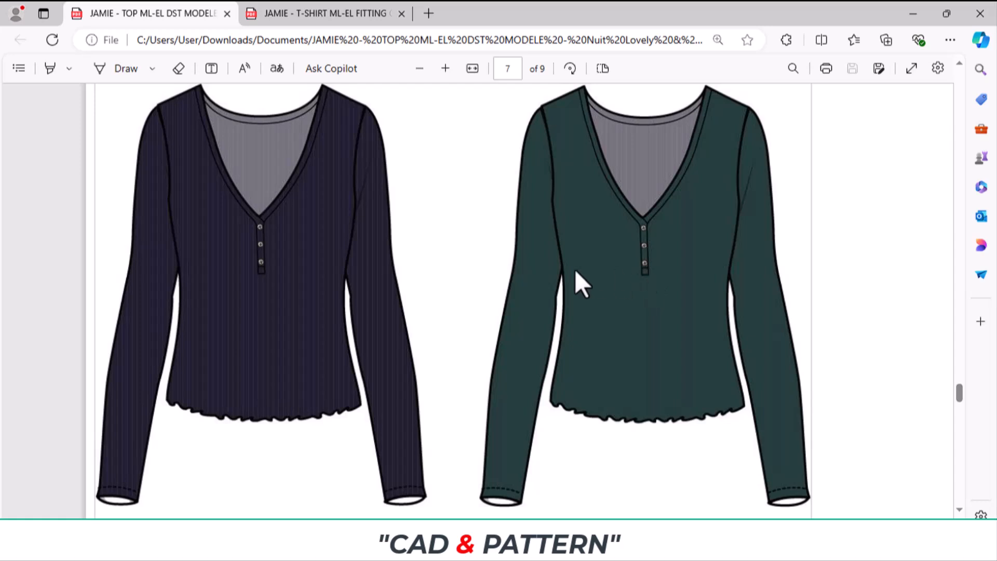
left_click(330, 12)
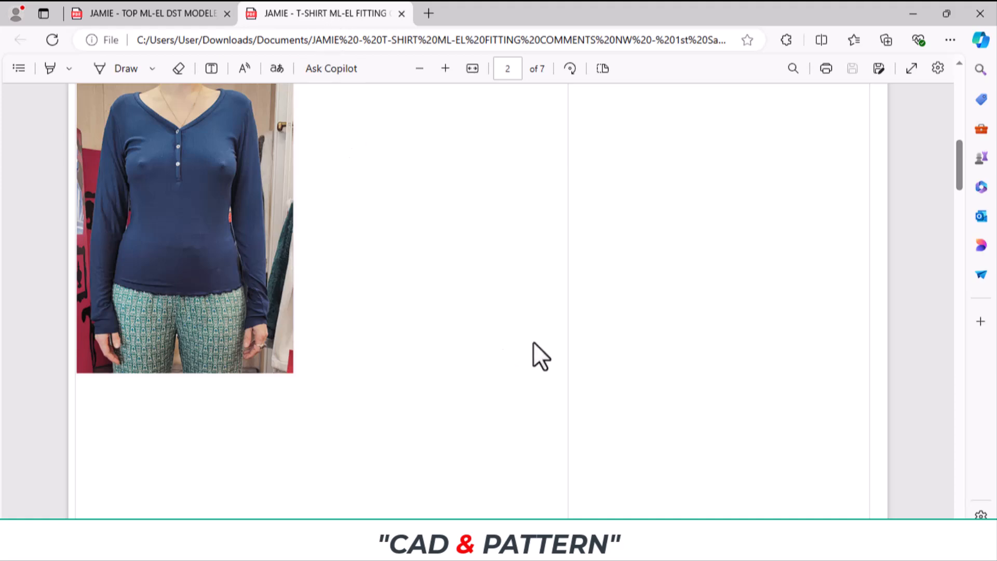
scroll(535, 341, "down", 12)
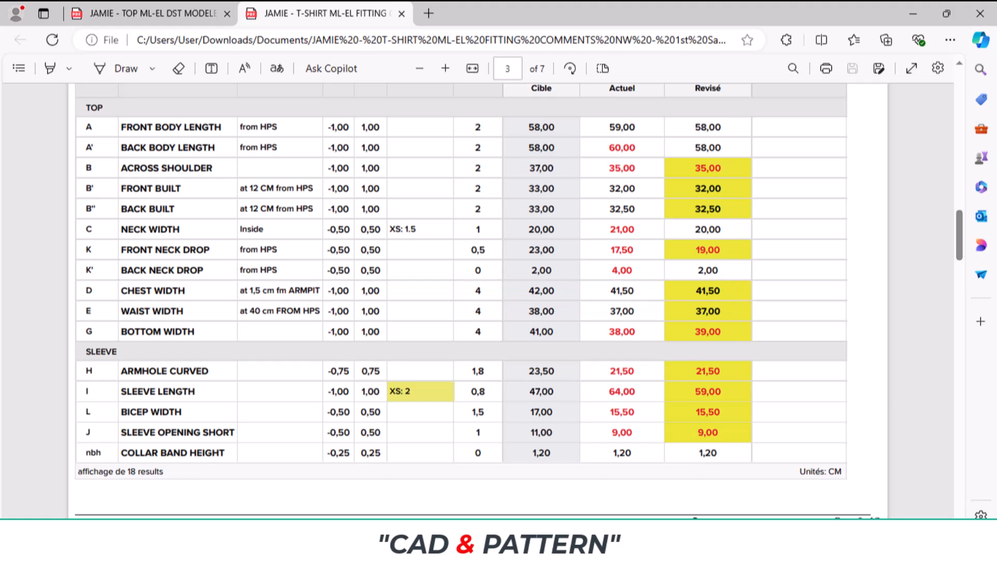
- Switch to Calculator and divide the 42 cm chest width by 2
left_click(519, 543)
left_click(797, 414)
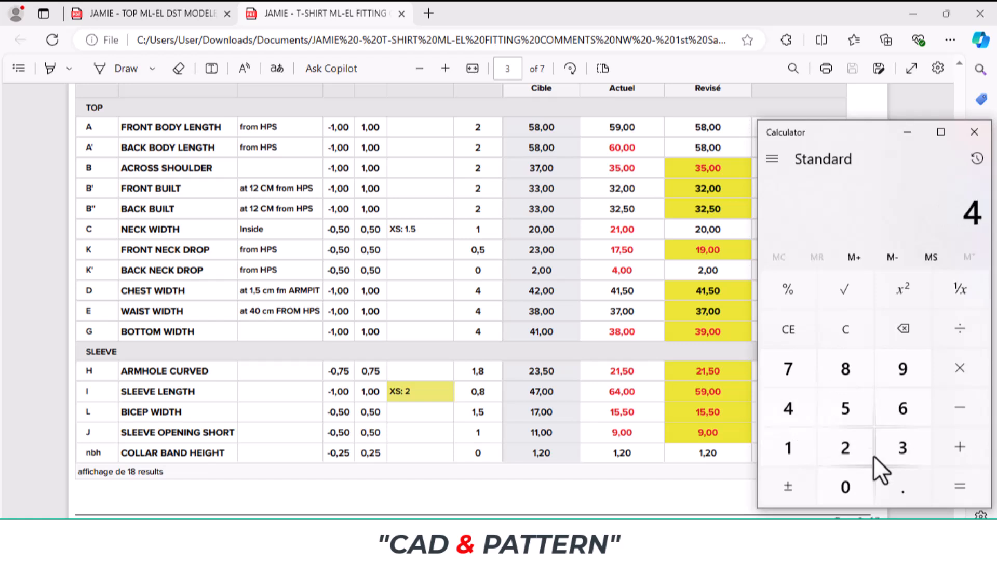
left_click(846, 448)
left_click(945, 367)
left_click(846, 447)
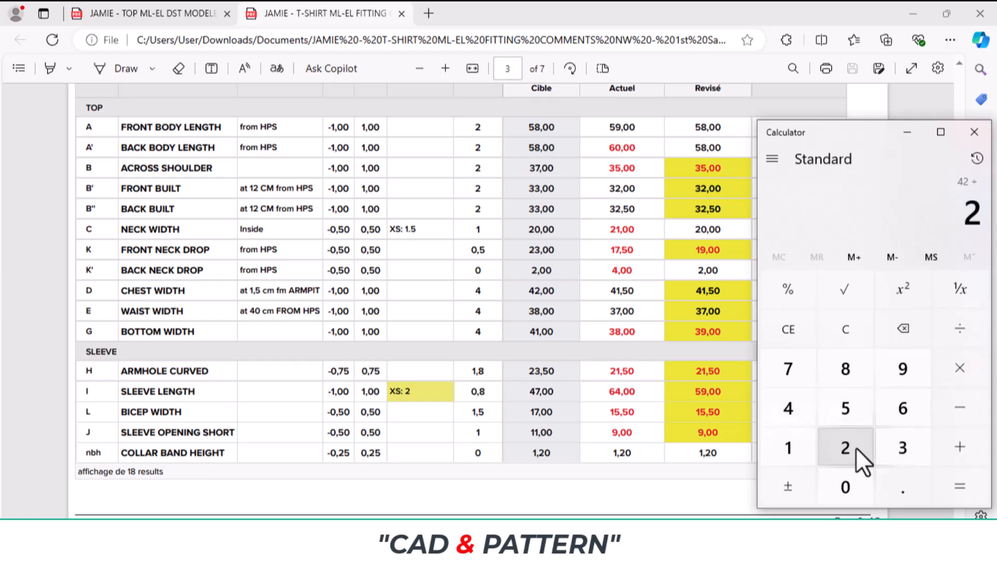
left_click(958, 487)
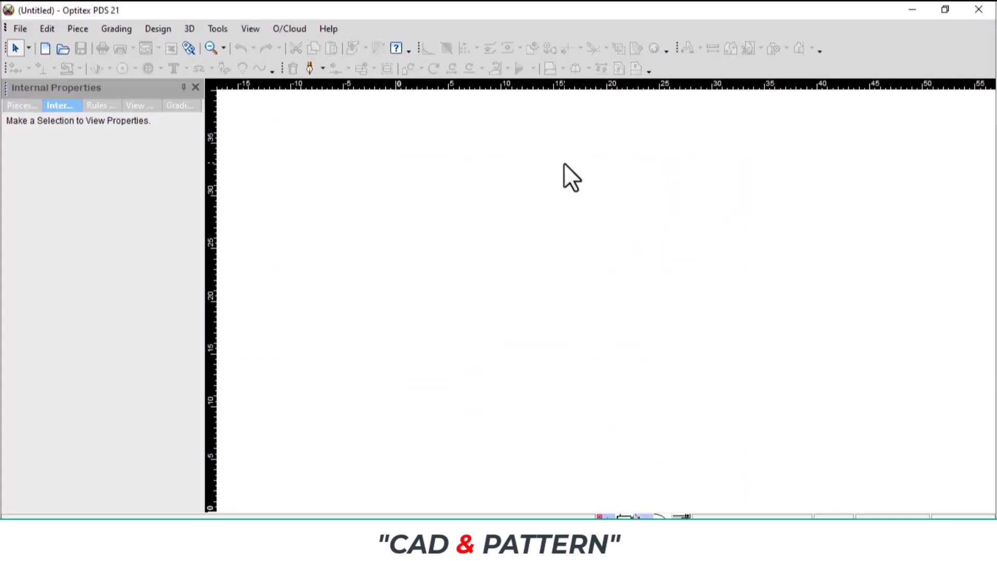
- Switch to Optitex PDS and create a rectangular piece with length 21 and width 58
right_click(564, 164)
left_click(621, 191)
key("Tab")
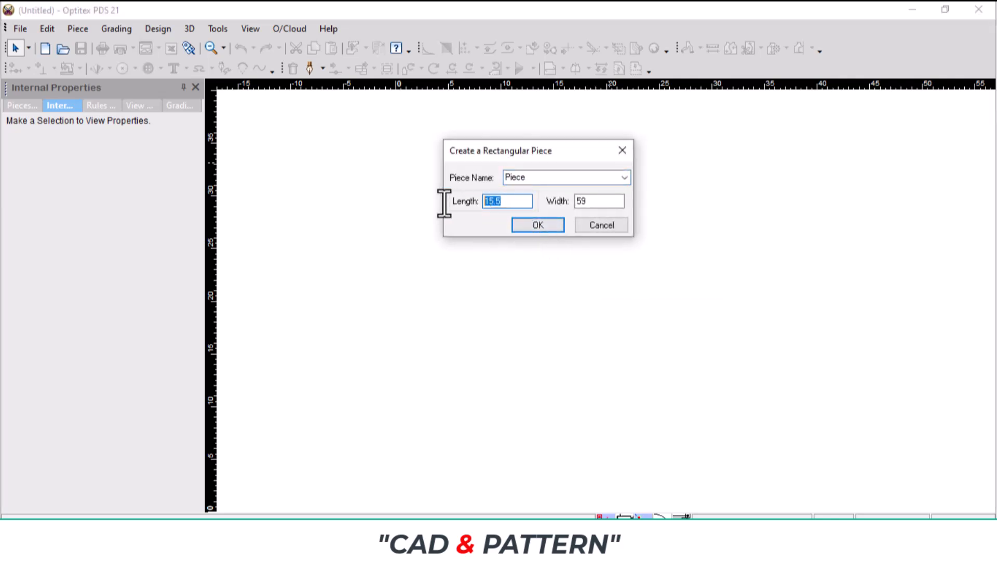
type("21")
key("Tab")
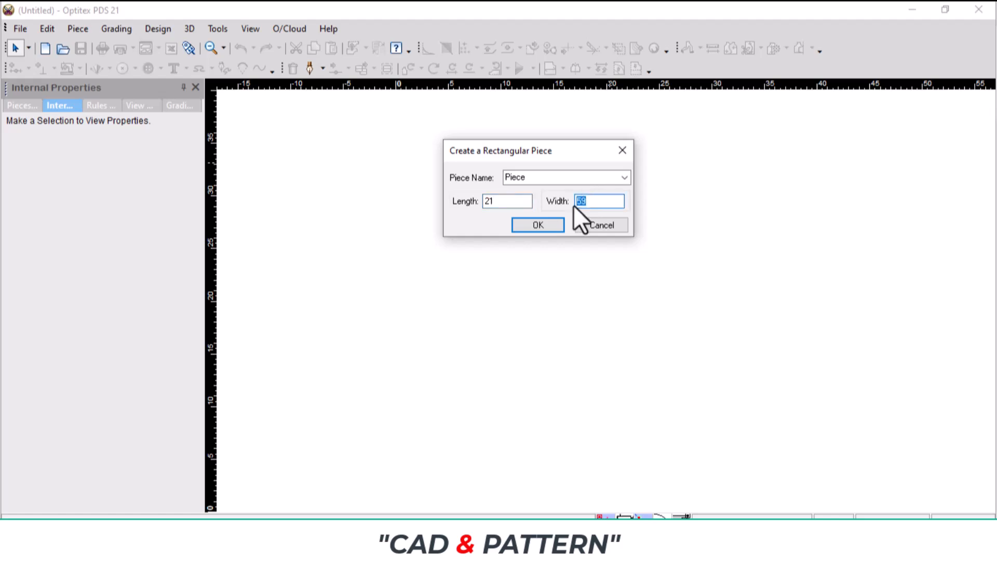
key("Return")
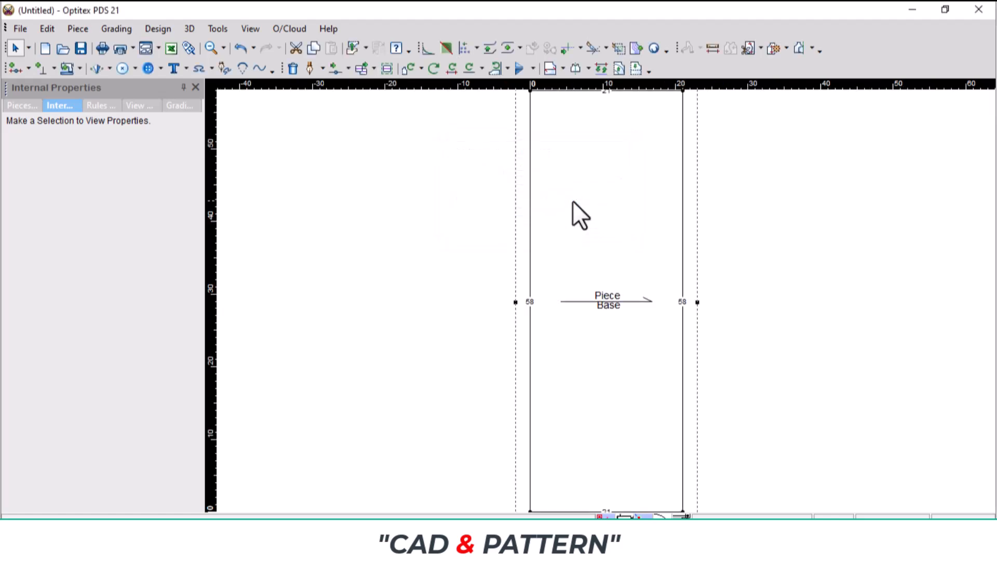
- Check the neck measurements in the fitting PDF and add a grading point on the piece's top edge, 10 cm from its left corner
scroll(615, 210, "down", 4)
scroll(618, 214, "up", 3)
scroll(599, 300, "up", 2)
scroll(627, 296, "up", 2)
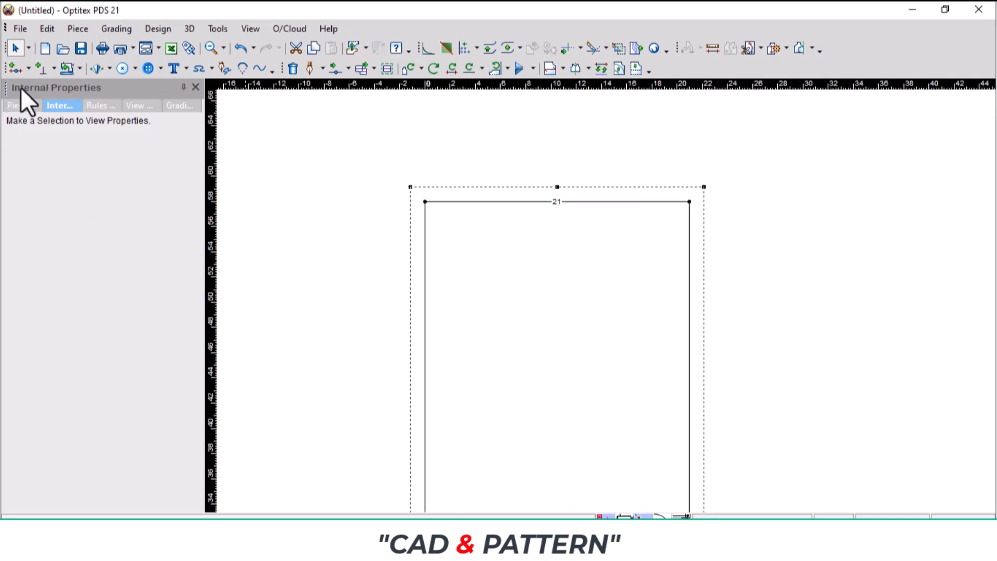
key("o")
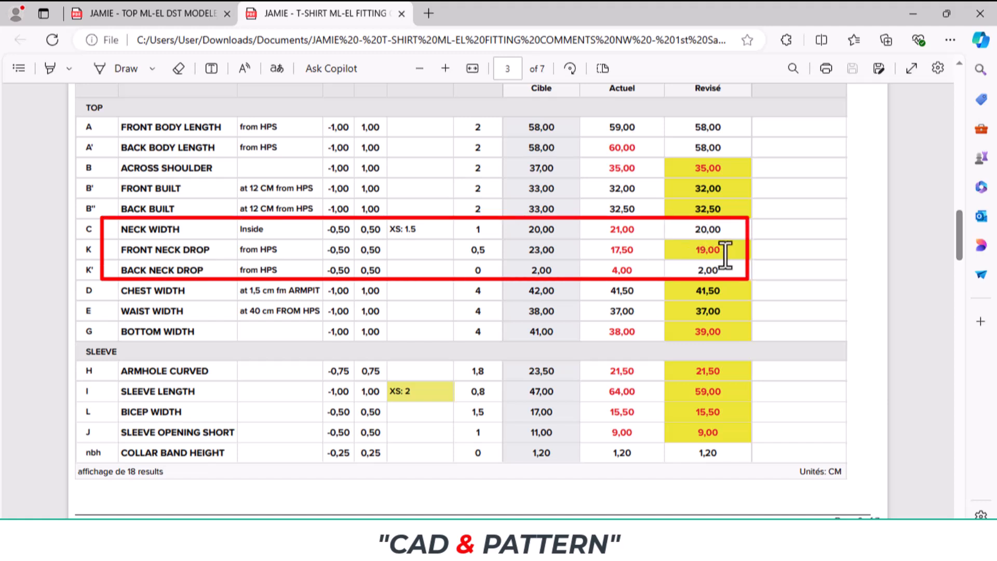
scroll(724, 244, "up", 3)
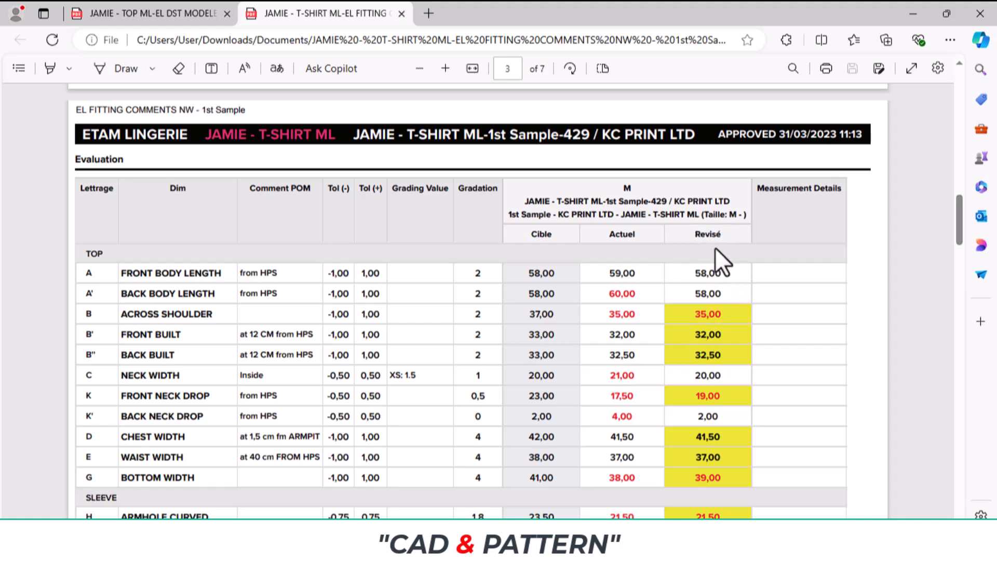
scroll(717, 271, "down", 1)
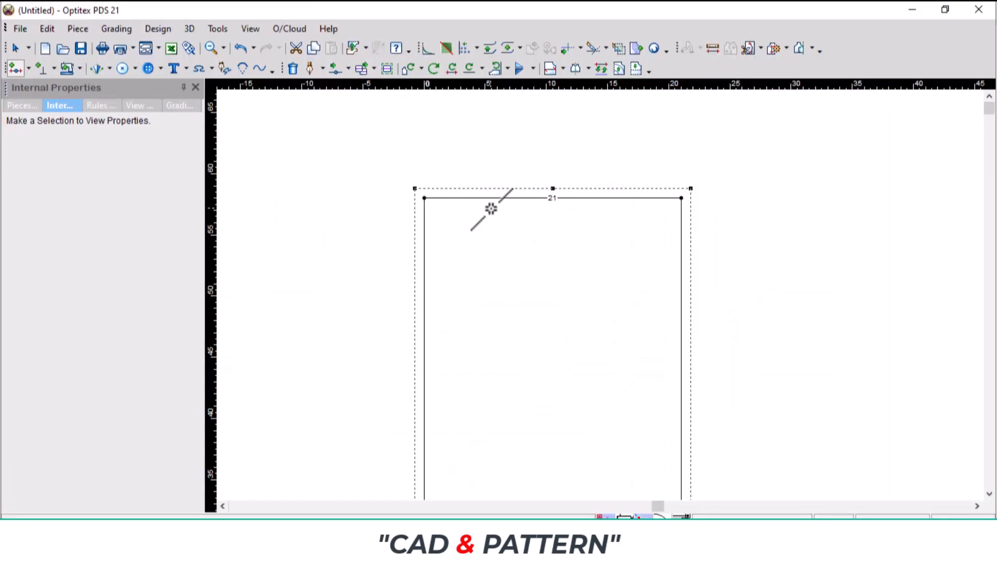
left_click(463, 198)
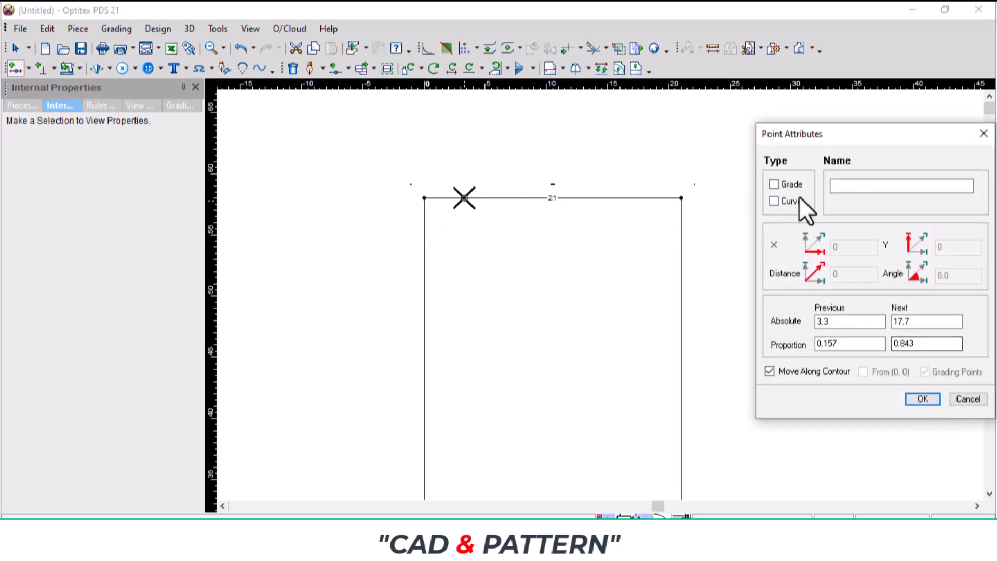
double_click(833, 321)
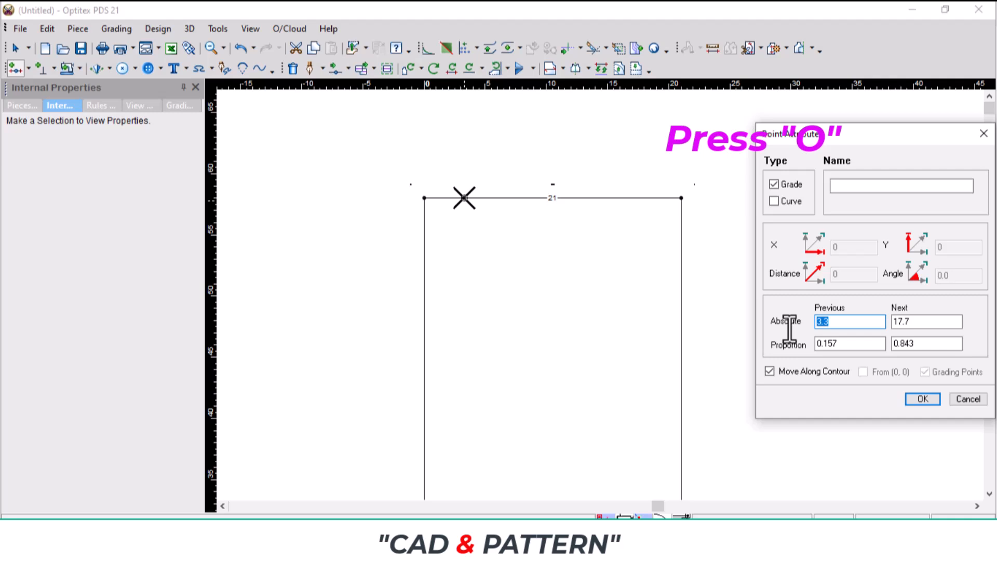
type("10")
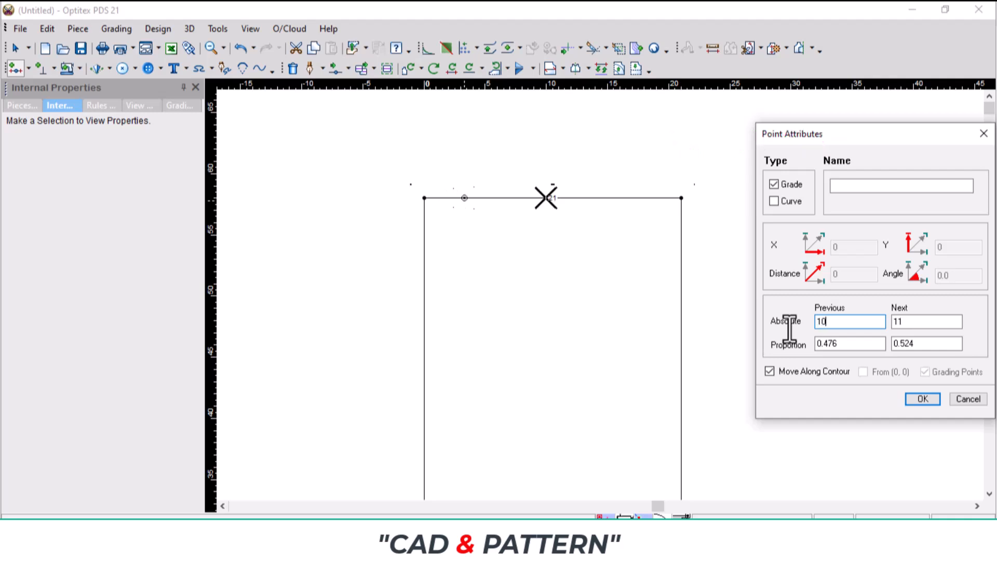
left_click(911, 397)
- Add a grading point on the piece's left edge, 19 cm below the top corner, for the front neck drop
left_click(425, 223)
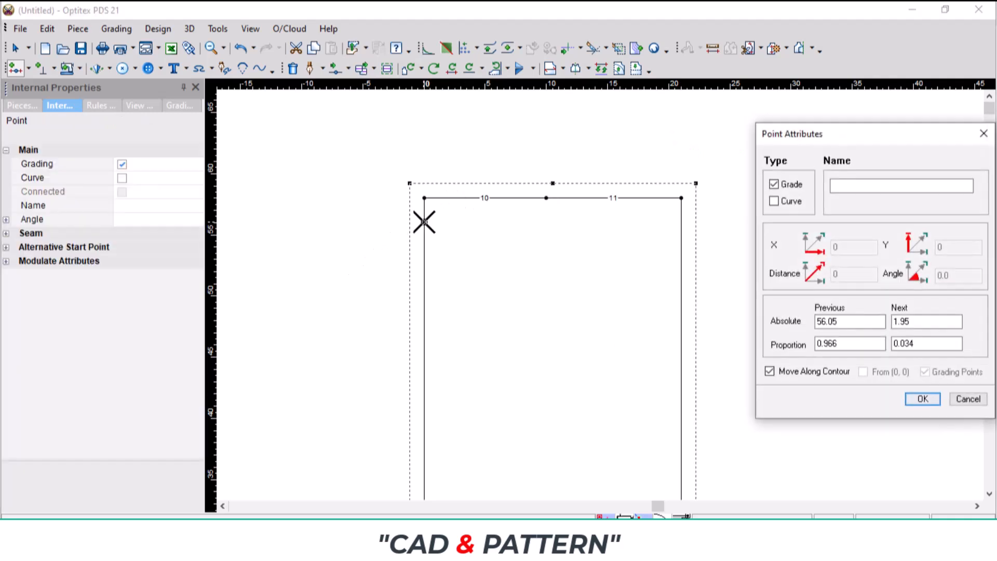
double_click(914, 322)
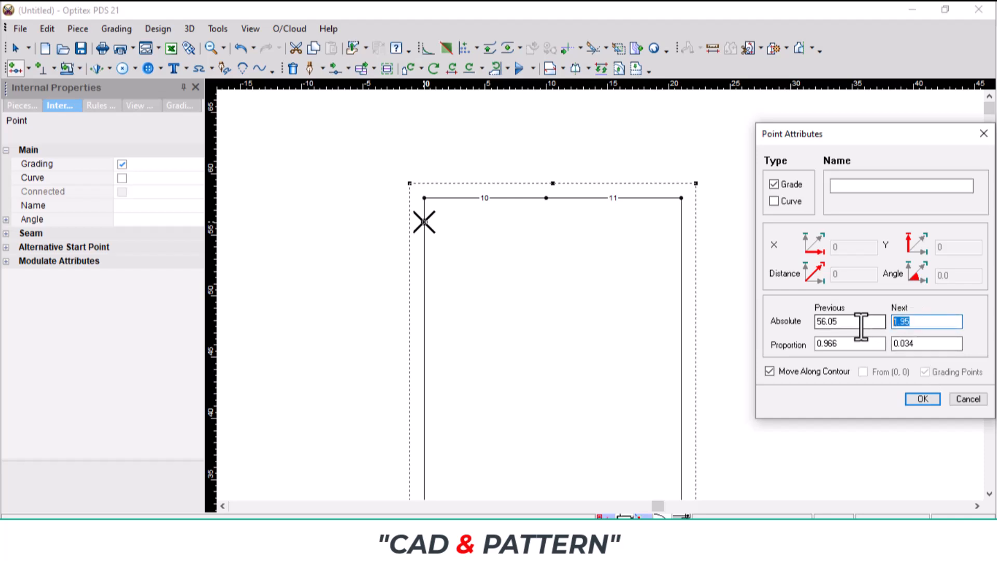
type("19")
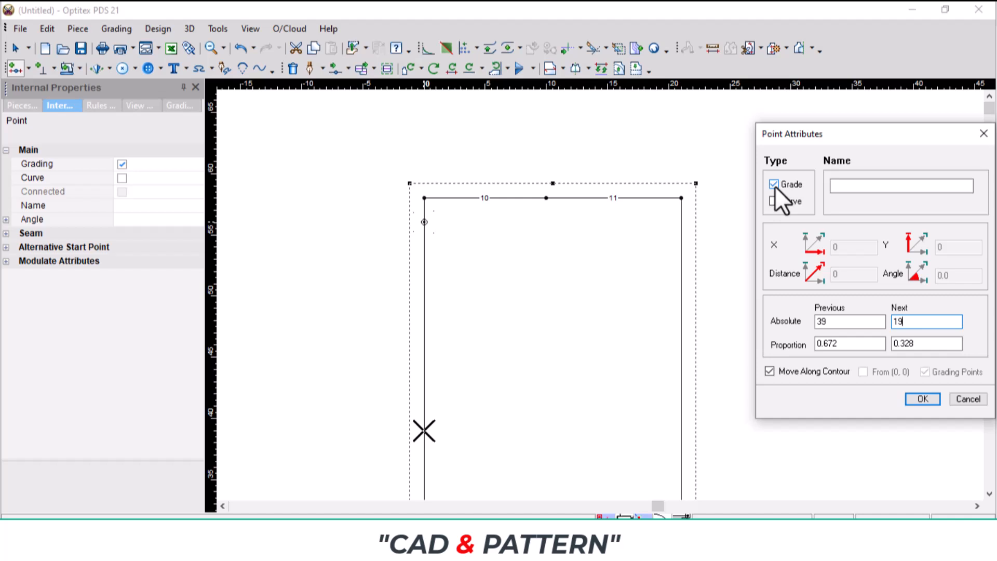
left_click(922, 397)
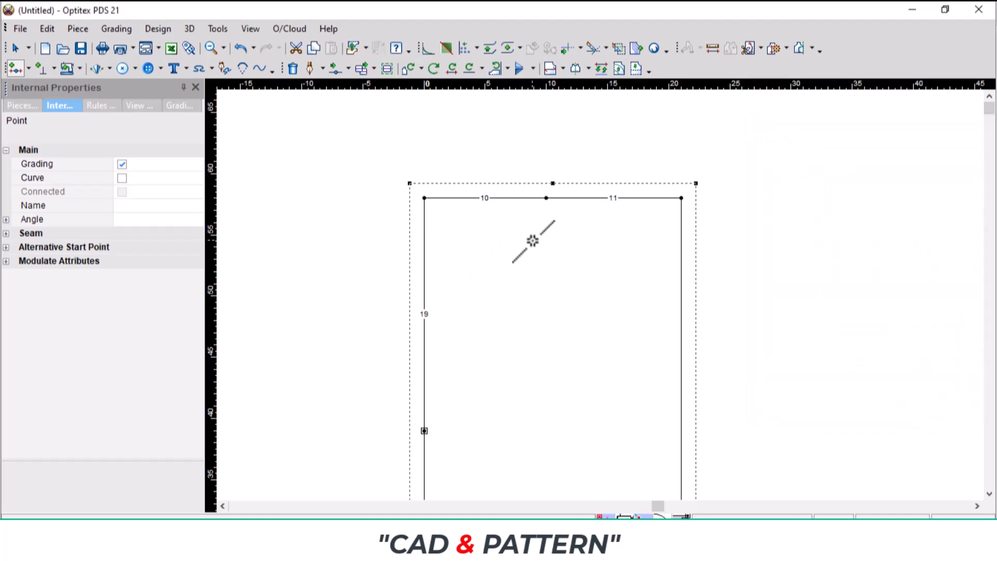
- Add a grading point on the piece's left edge, 2 cm below the top corner, for the back neck drop
left_click(424, 218)
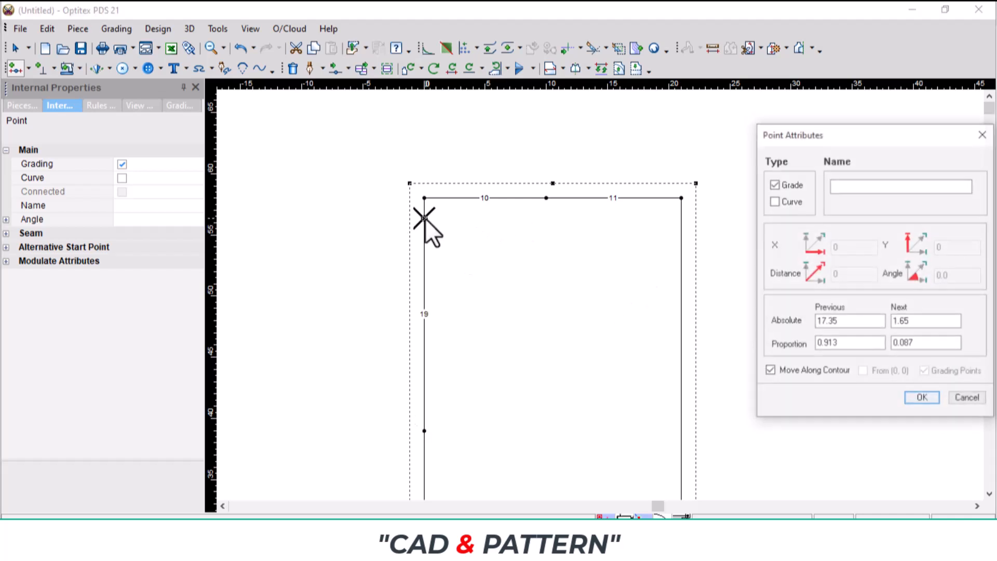
double_click(904, 321)
type("2")
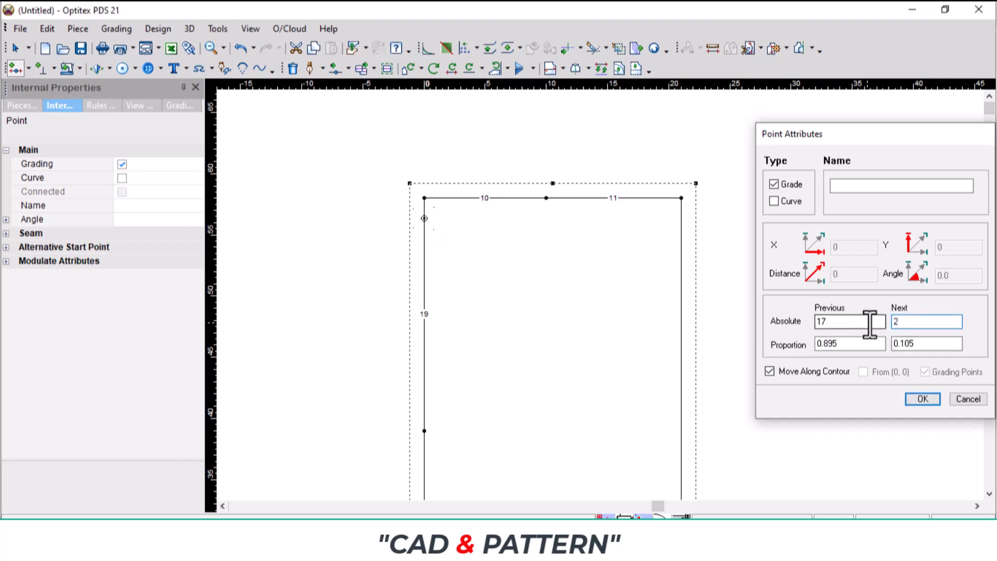
key("Return")
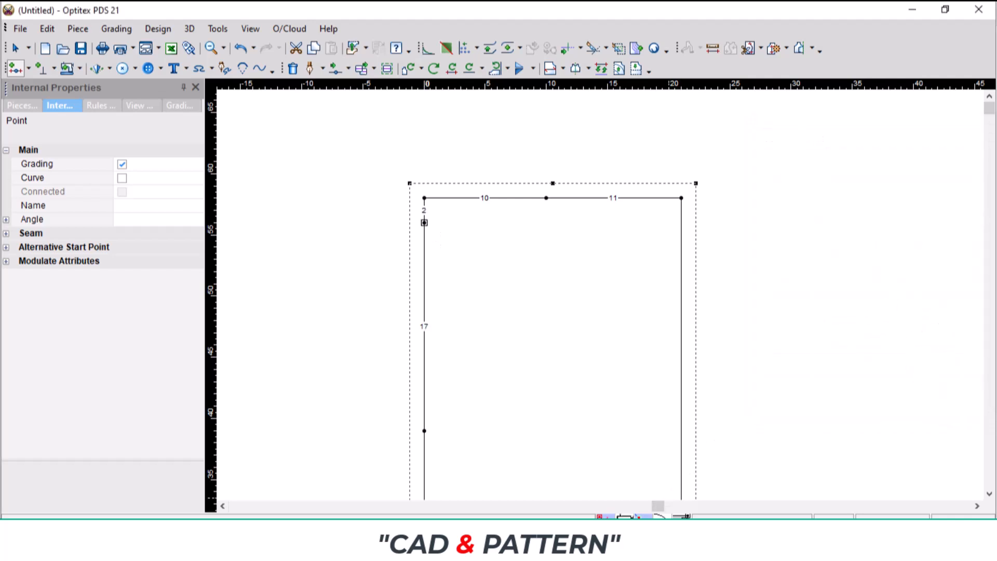
- Switch to Calculator and divide the 35 cm across-shoulder measurement by 2
left_click(511, 546)
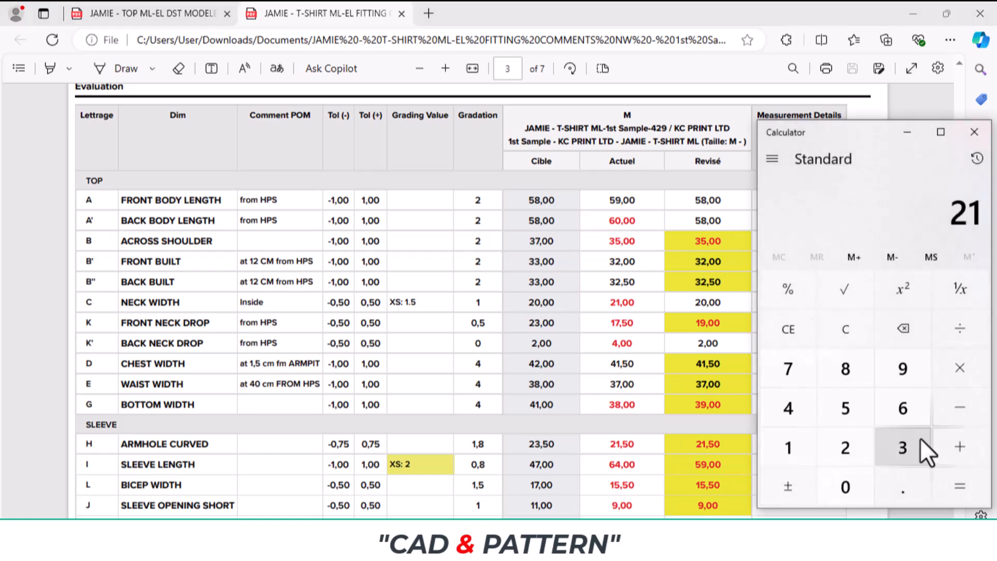
left_click(920, 438)
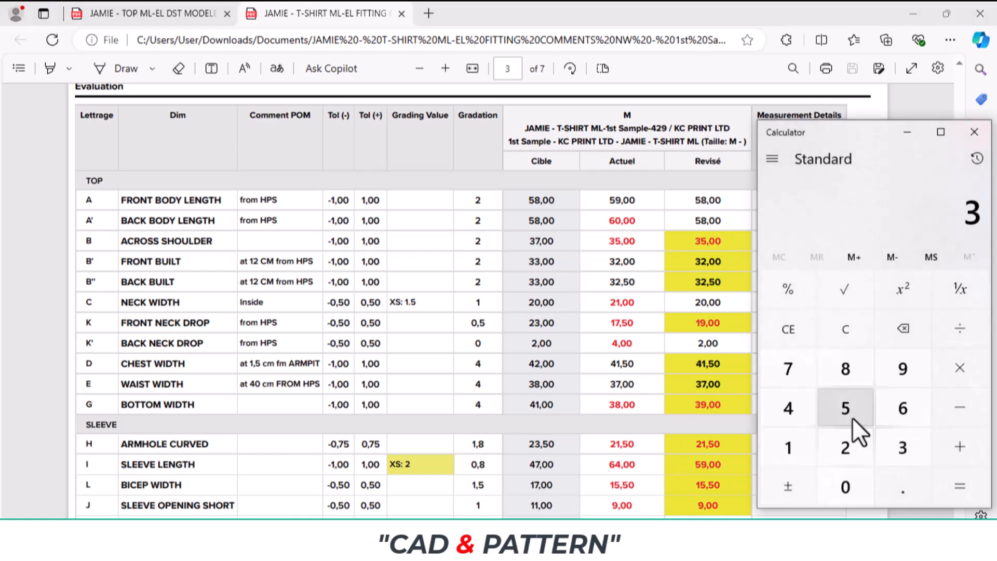
left_click(852, 418)
left_click(953, 339)
left_click(860, 459)
left_click(964, 485)
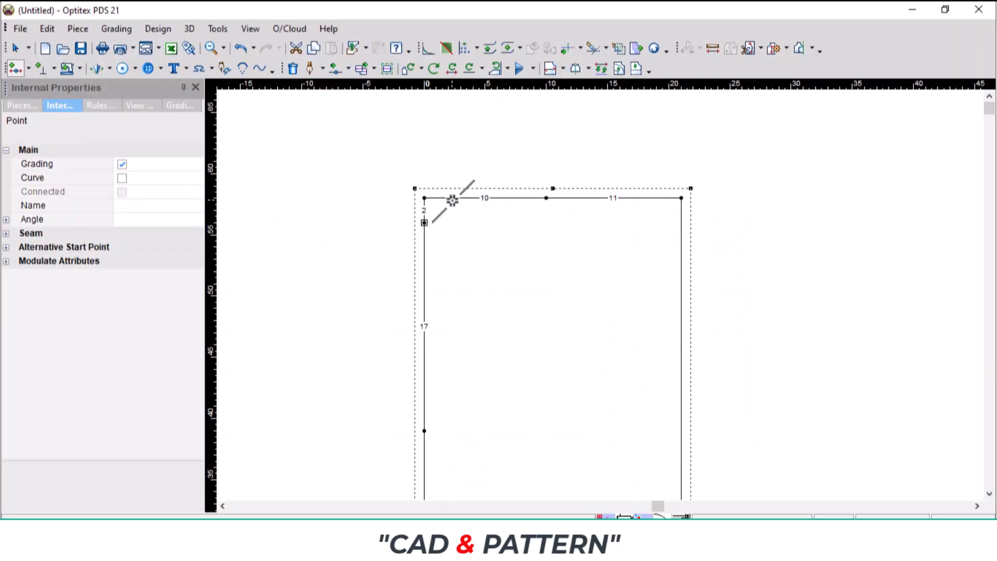
- Add a grading point on the piece's top edge, 17.5 cm from its left corner, for half the across-shoulder width
double_click(452, 198)
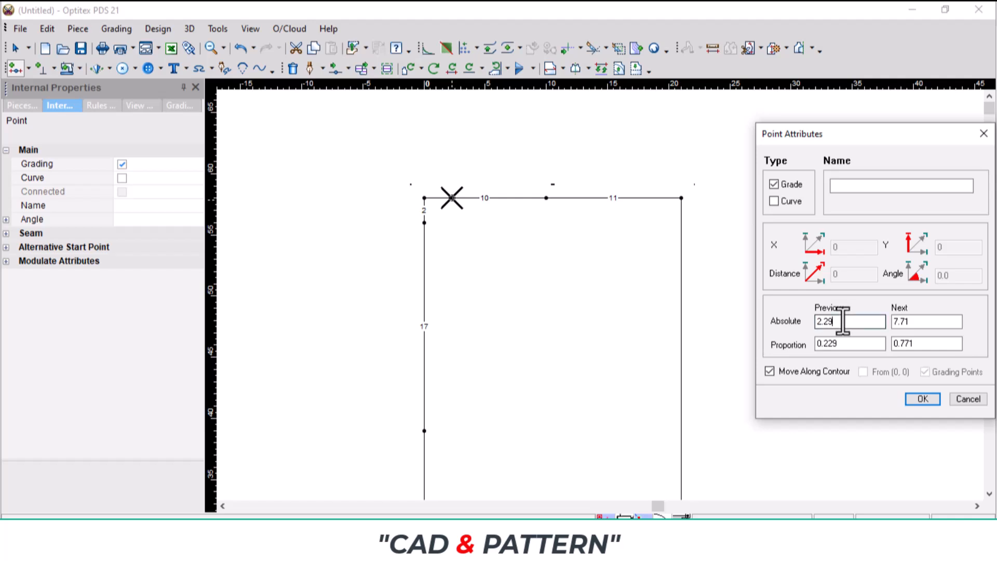
left_click_drag(841, 321, 803, 320)
type("17")
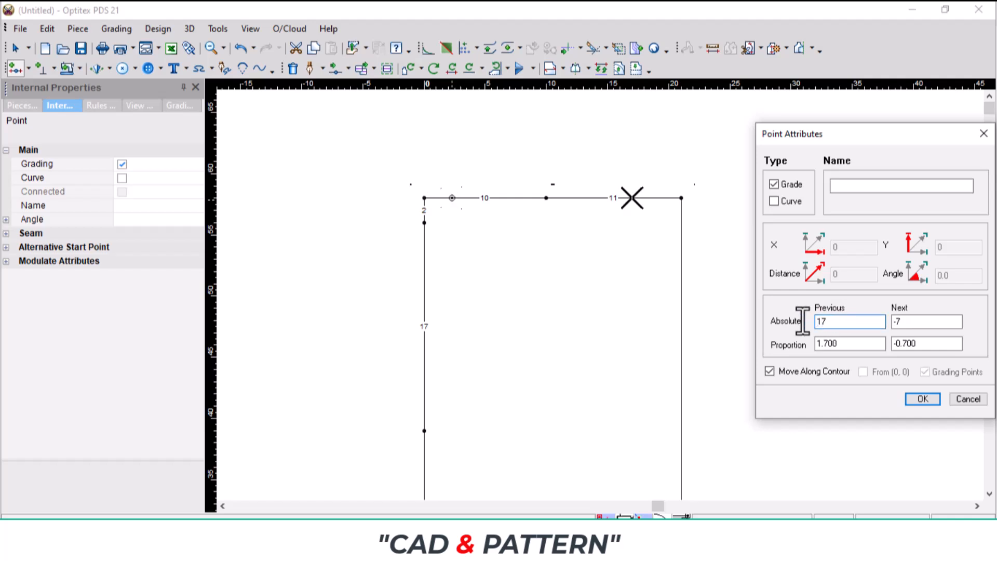
type(".5")
key("Return")
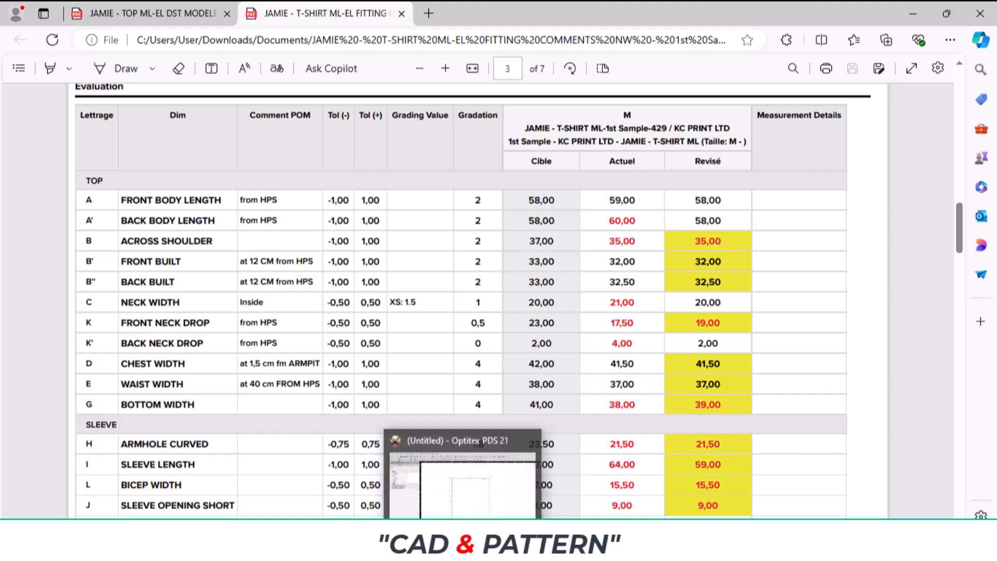
- Add a grading point on the piece's right edge, 18 cm below the top corner
left_click(465, 545)
left_click(681, 316)
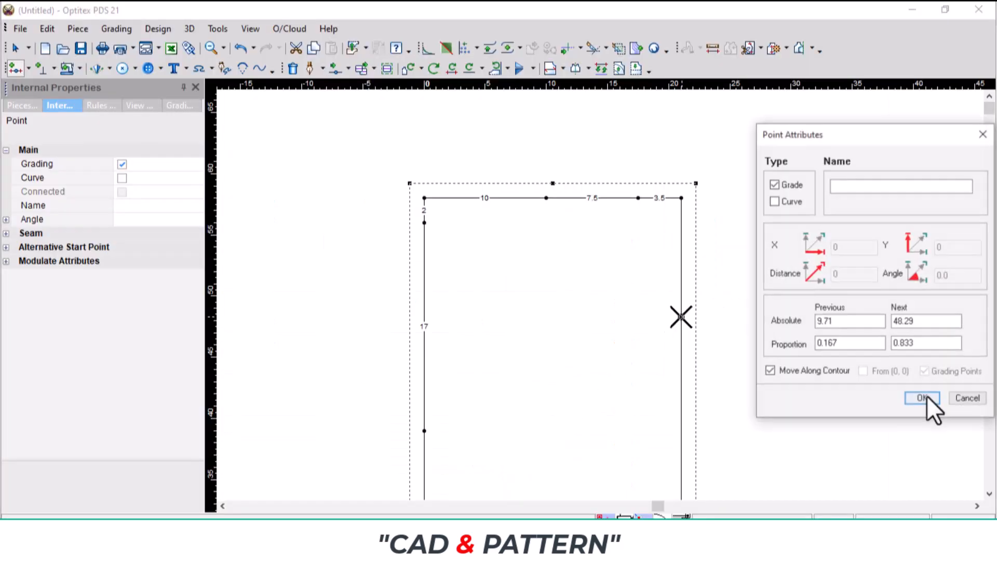
double_click(869, 321)
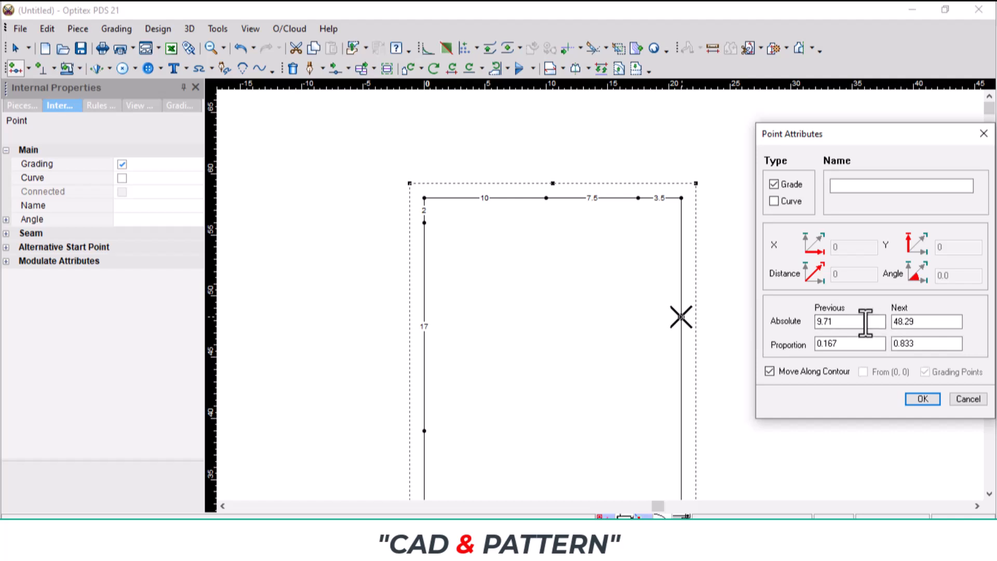
type("18")
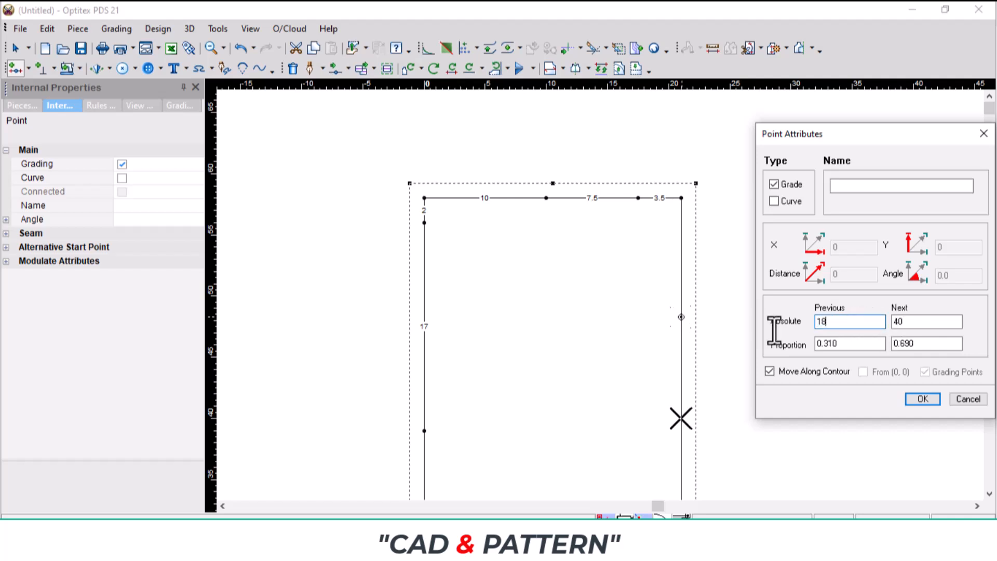
key("Return")
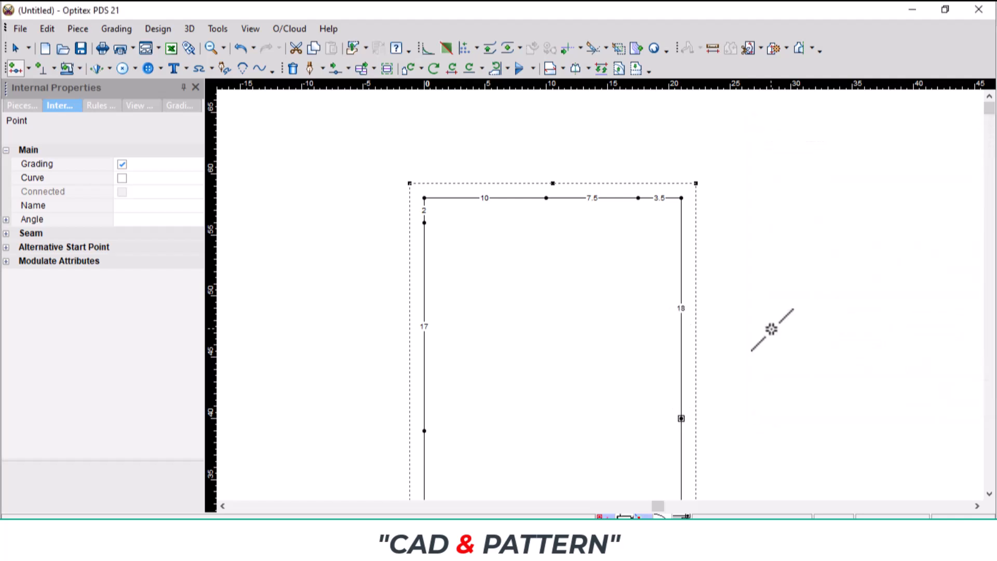
- Delete the two original top corner points of the rectangular piece
key("Delete")
left_click(682, 200)
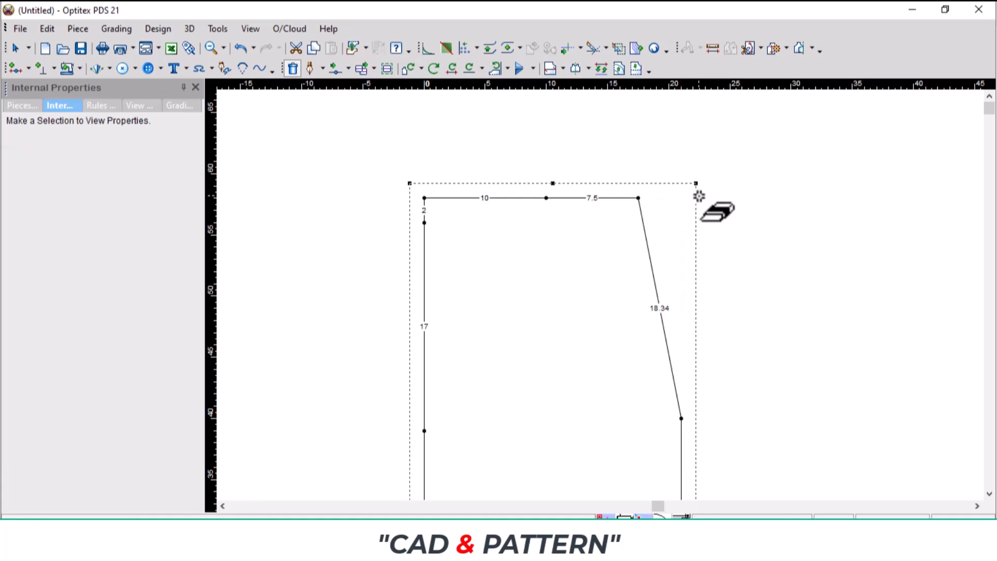
left_click(426, 199)
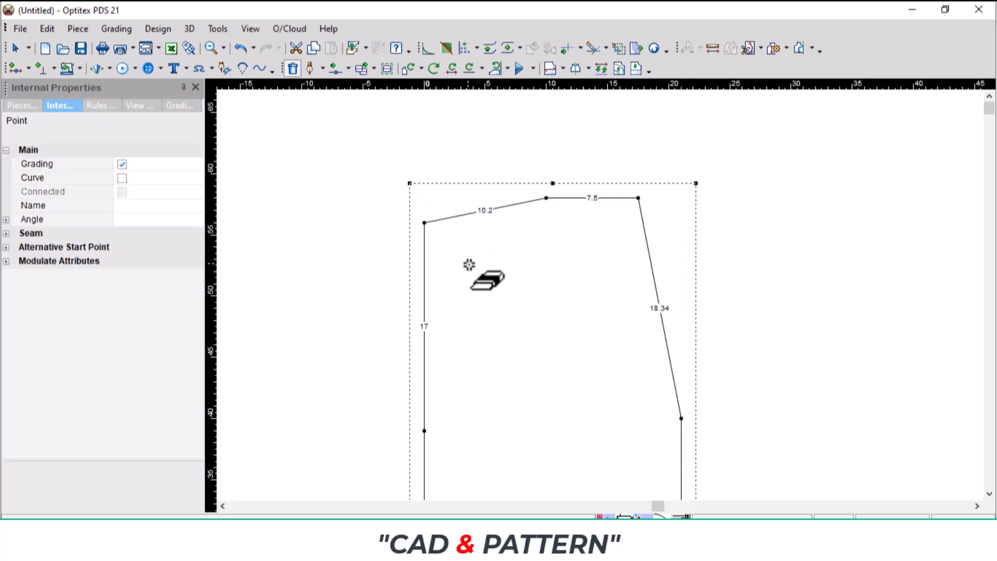
- Draft a straight V-neck line from the neck-drop point on the center edge to the high shoulder point
key("d")
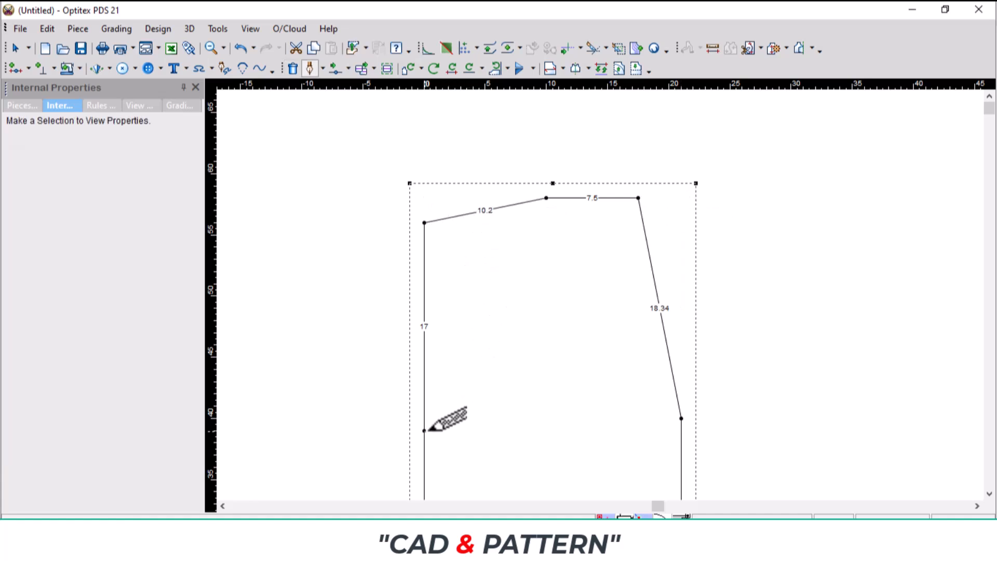
left_click(424, 430)
key("Return")
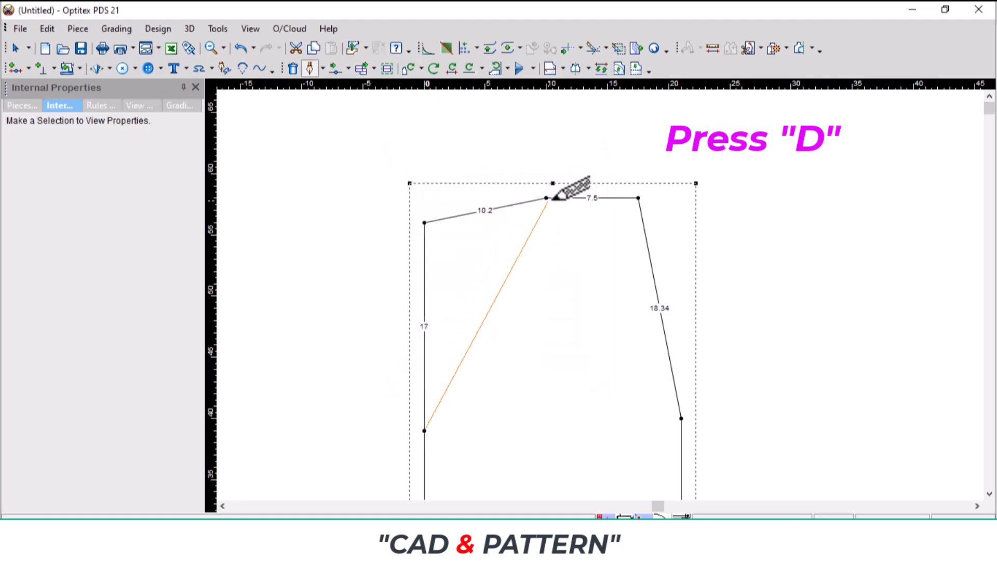
left_click(546, 198)
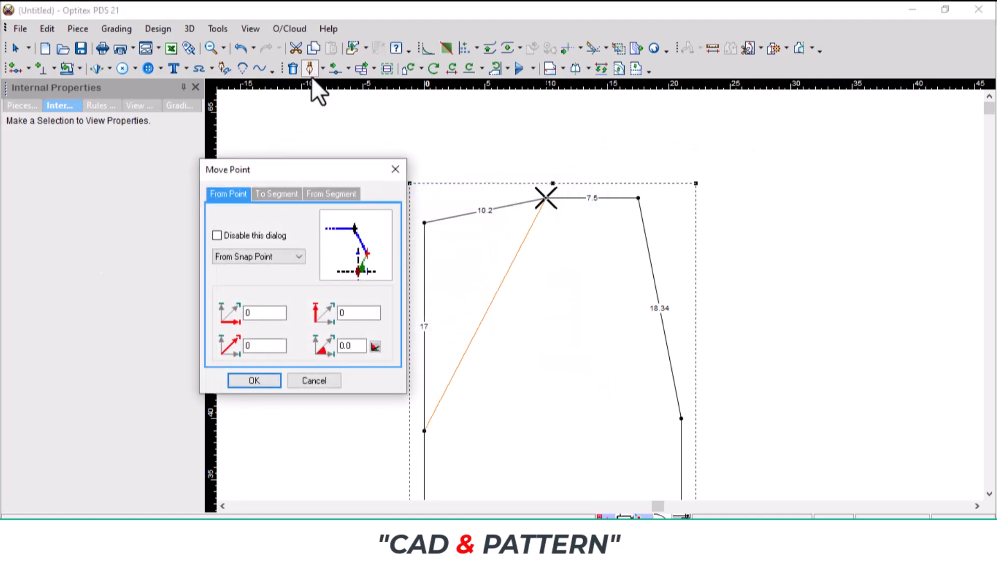
left_click(259, 383)
right_click(598, 159)
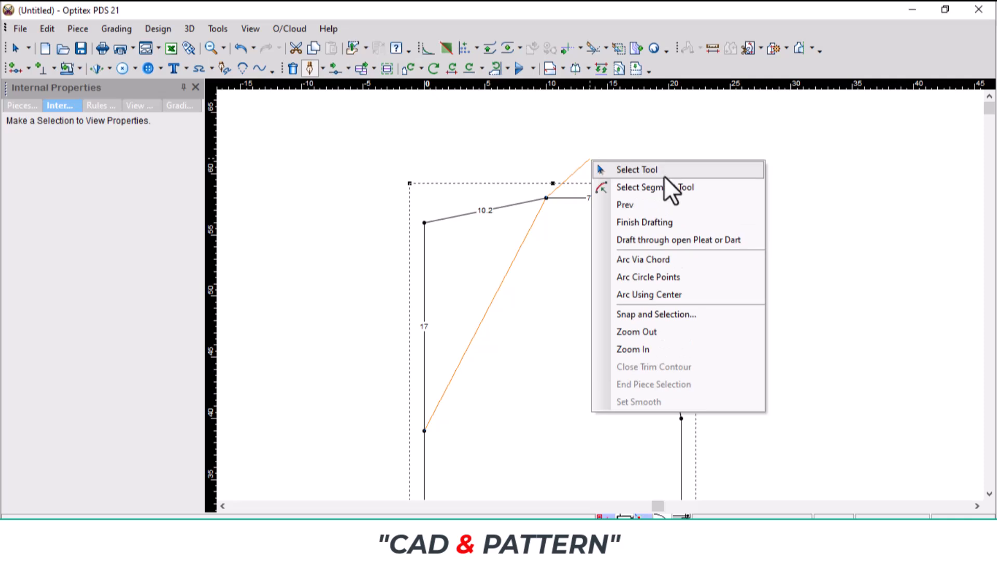
left_click(664, 173)
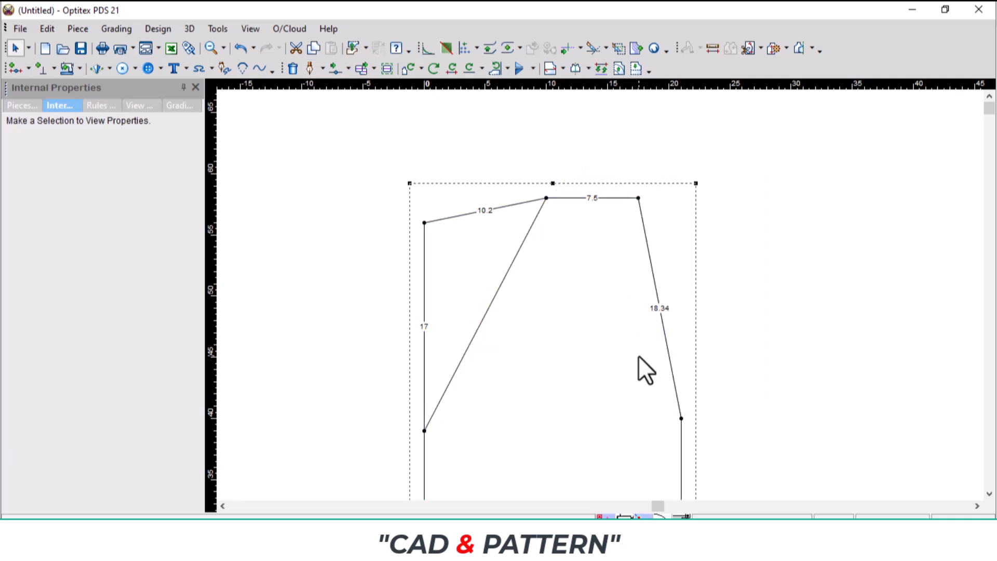
- Select the shoulder tip and underarm points by rectangular area and start moving them downward
key("q")
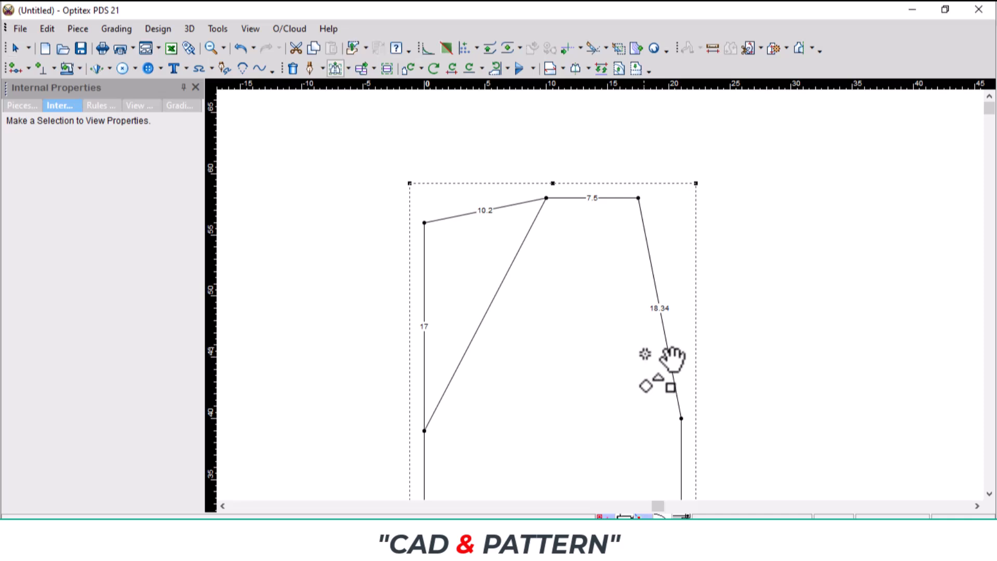
left_click(348, 69)
left_click(373, 181)
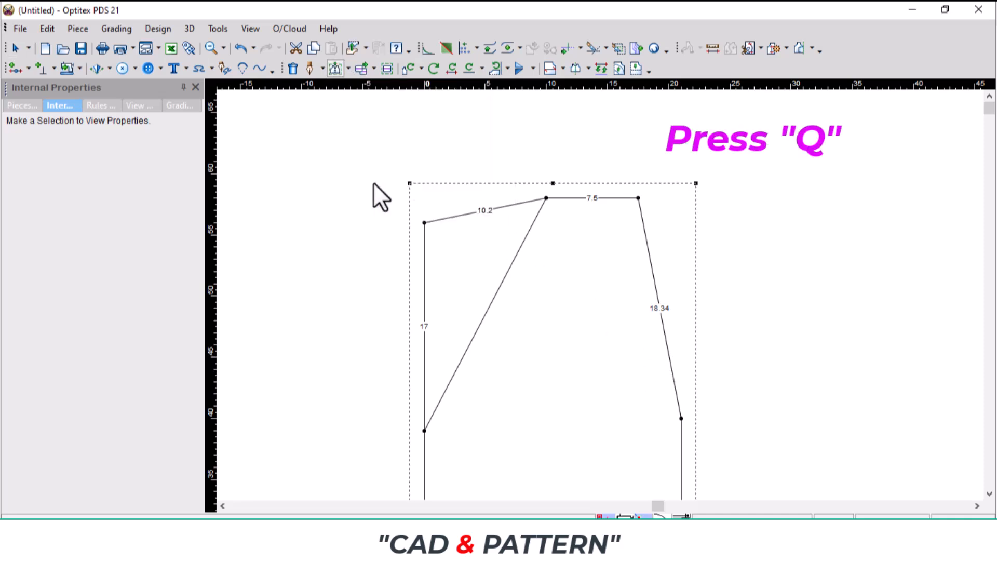
left_click_drag(640, 203, 680, 465)
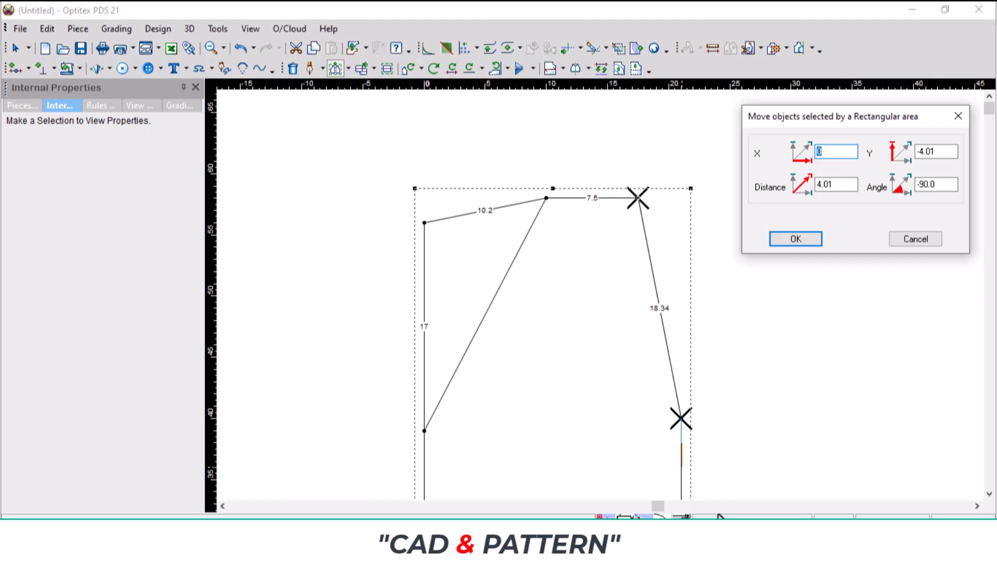
- Switch to Calculator and divide the 7.5 cm shoulder width by 3 for the shoulder drop
left_click(723, 540)
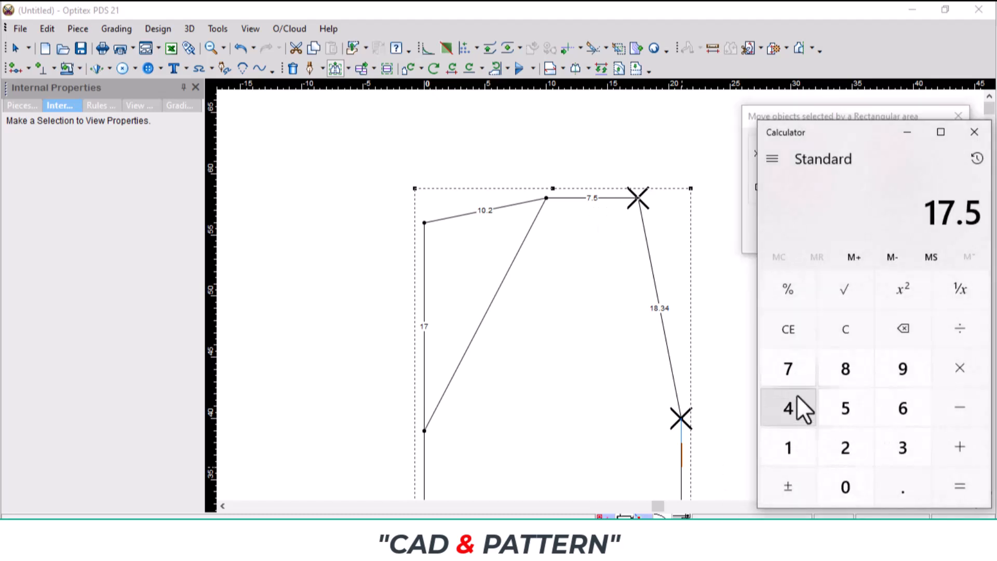
left_click(788, 380)
left_click(902, 488)
left_click(846, 407)
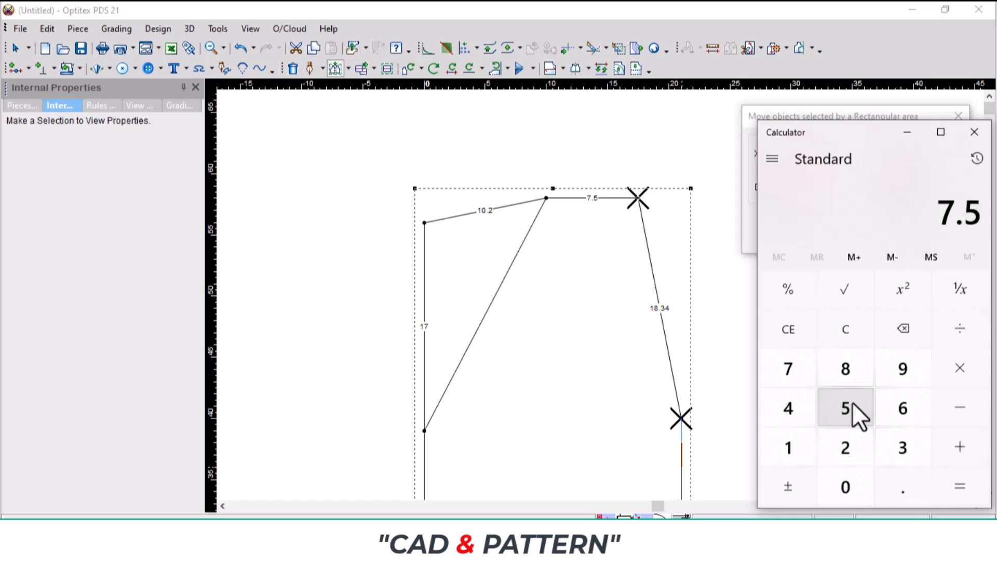
left_click(975, 334)
left_click(906, 452)
left_click(959, 483)
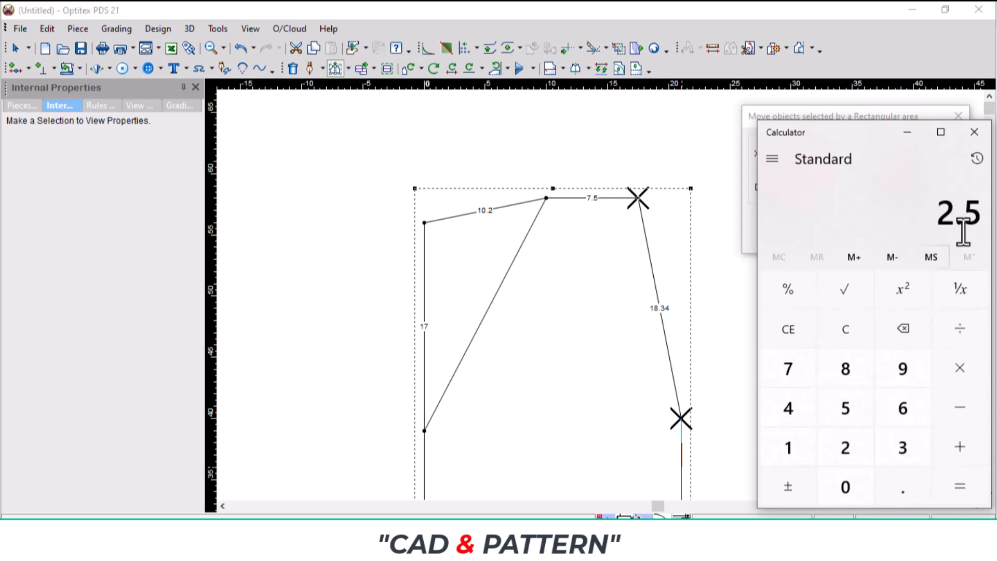
left_click(908, 137)
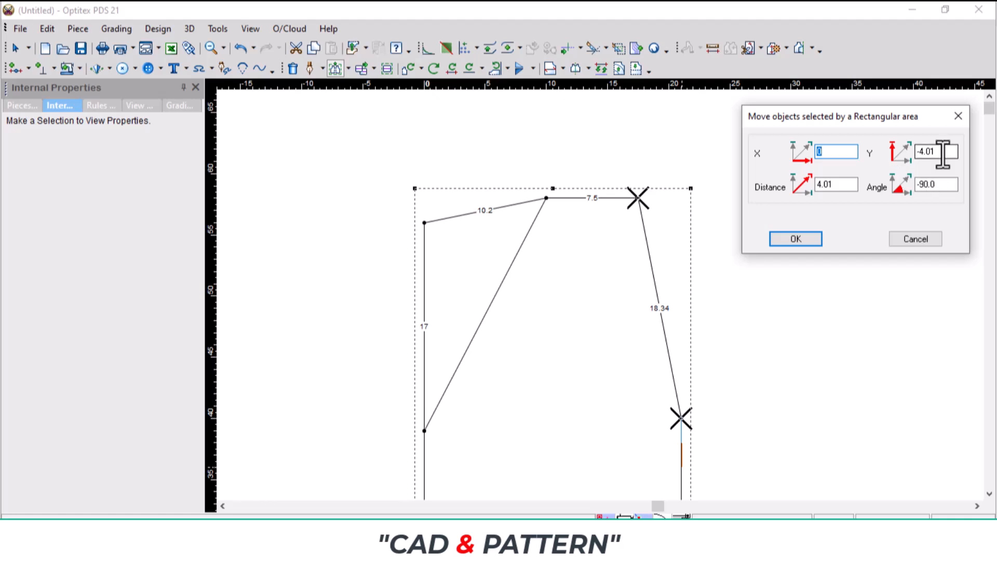
- Set the vertical move of the shoulder tip and underarm points to -2.5 cm
double_click(942, 154)
type("-2.5")
key("Return")
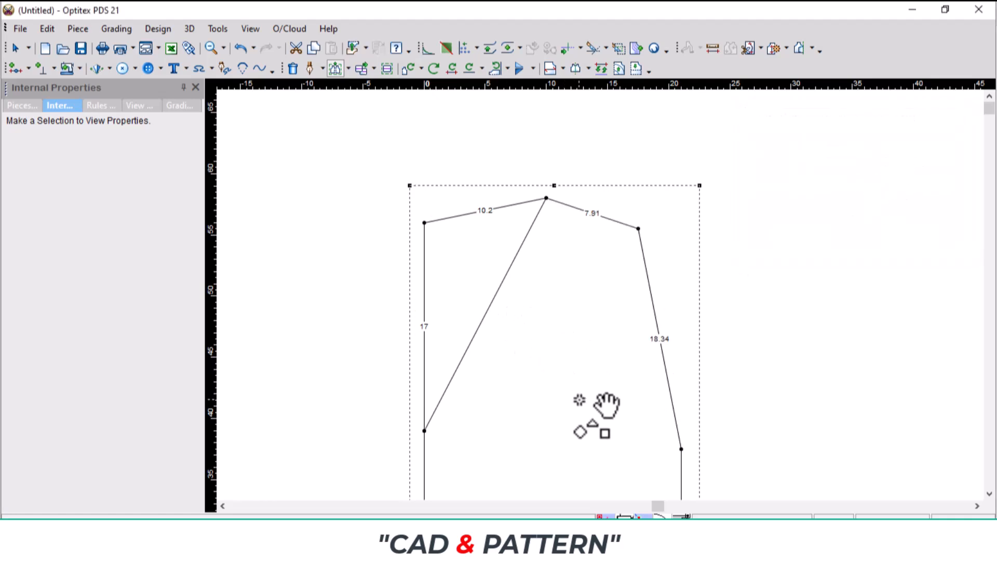
- Place a vertical guide line on the center edge and offset it 16 cm for half the front built width in the PDF
scroll(606, 406, "down", 1)
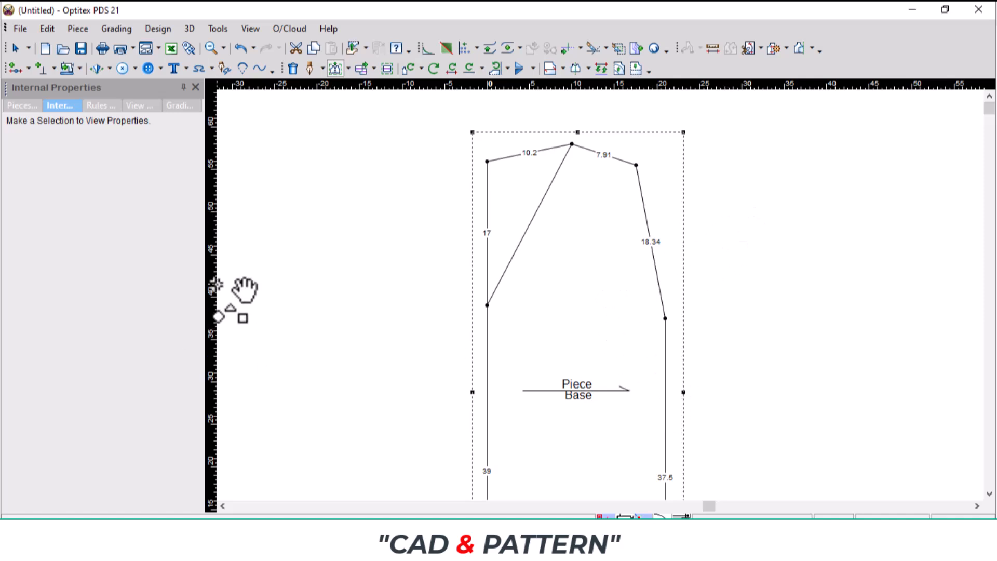
left_click_drag(211, 318, 489, 270)
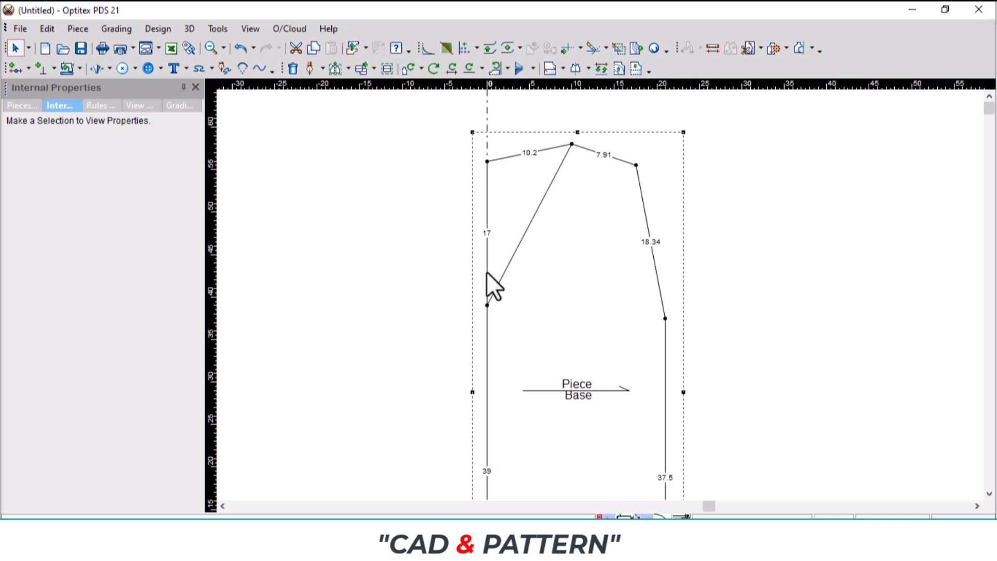
double_click(487, 272)
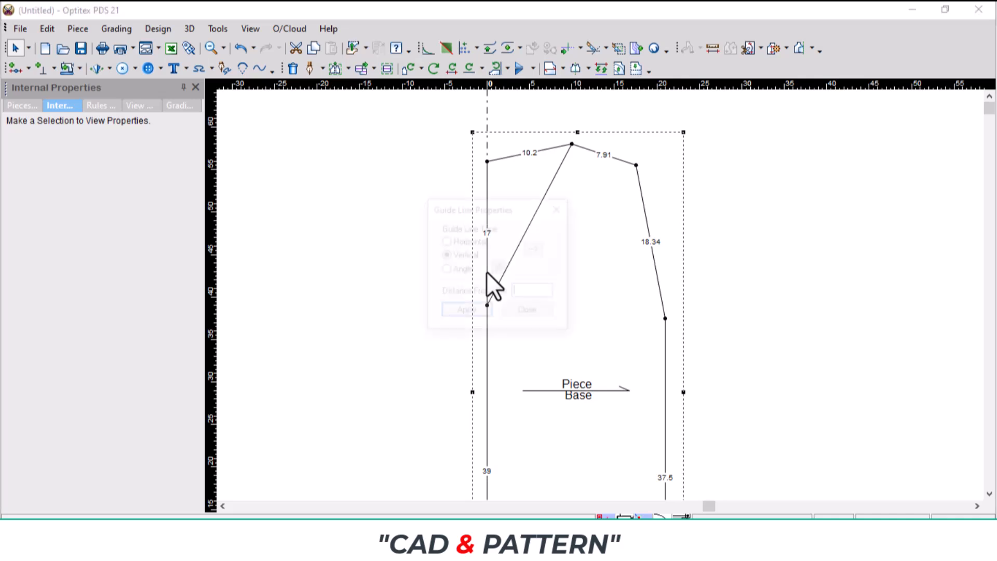
left_click_drag(496, 219, 819, 202)
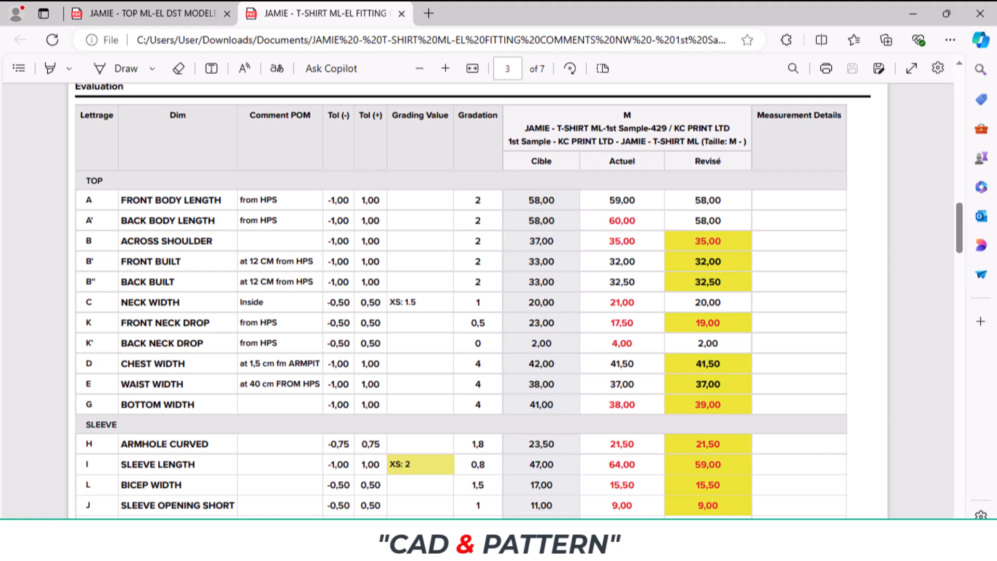
left_click(494, 545)
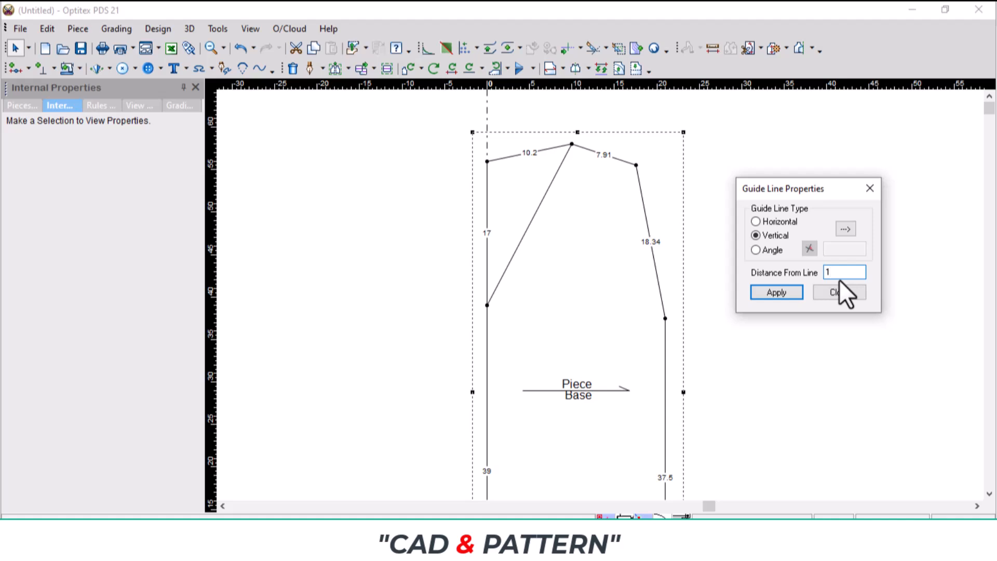
left_click(870, 188)
- Place a horizontal guide line at the high shoulder point and offset it by -12 cm
left_click_drag(596, 86, 578, 143)
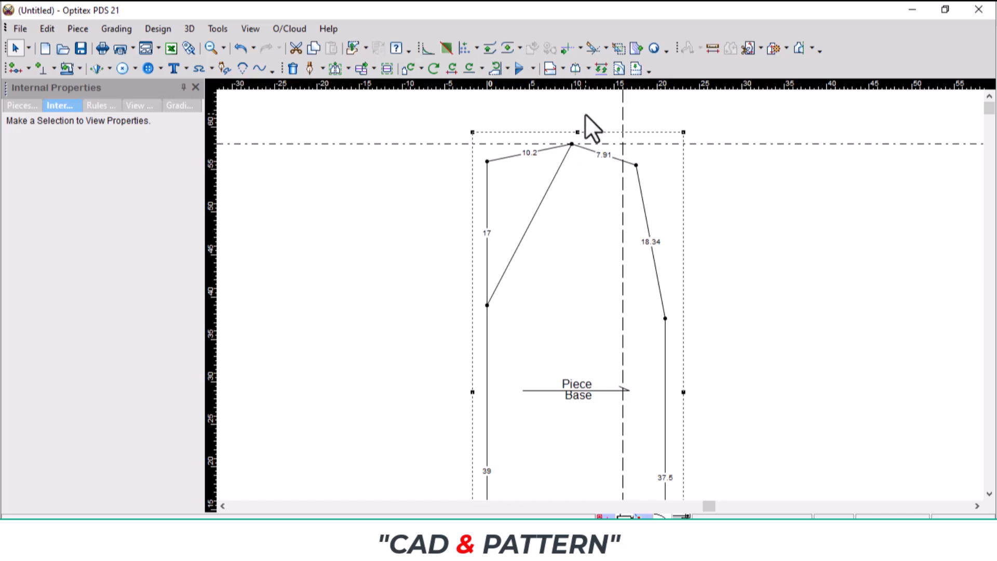
double_click(575, 143)
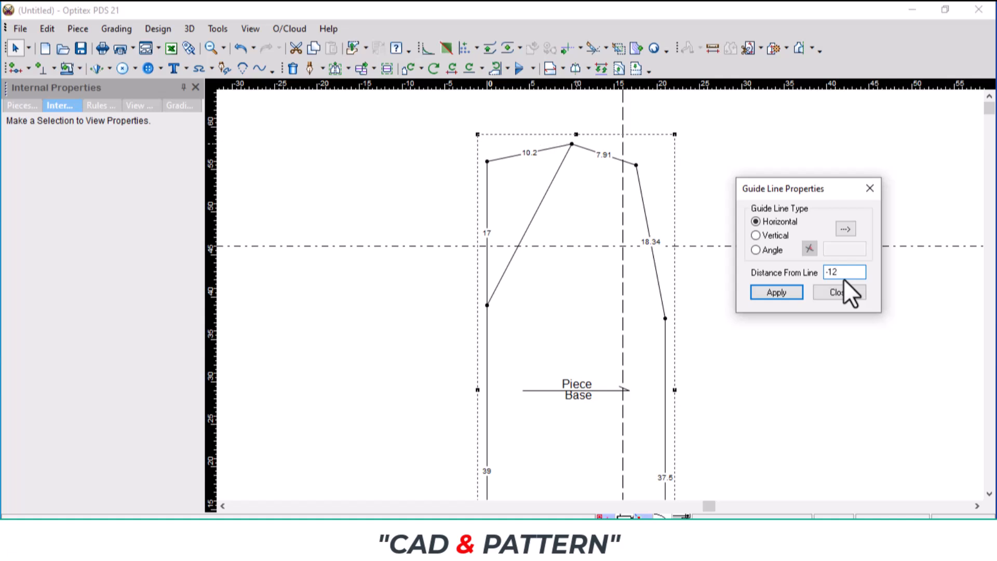
left_click(869, 188)
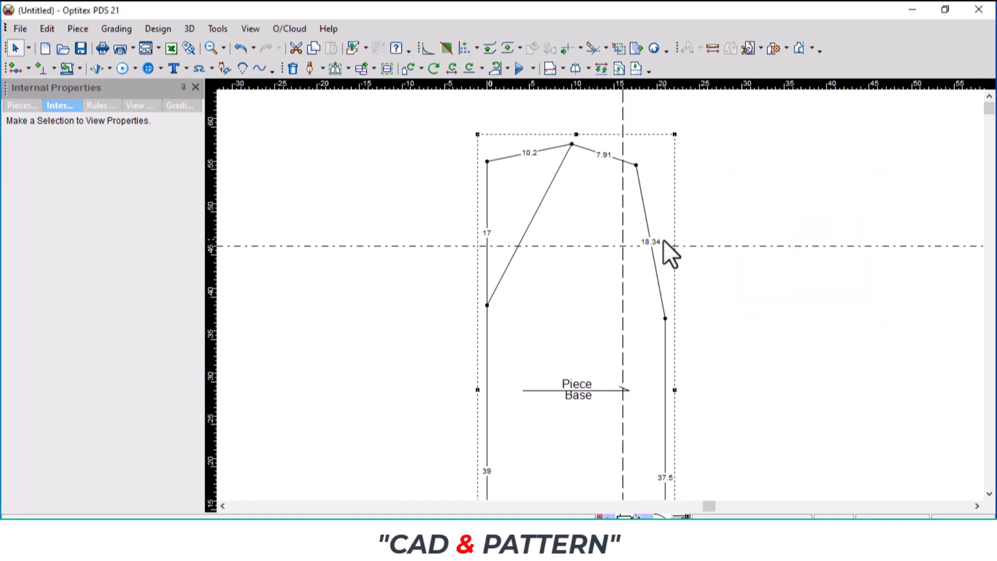
- Curve the front armhole by moving a curve point on it to the intersection of the two guide lines
scroll(664, 240, "up", 3)
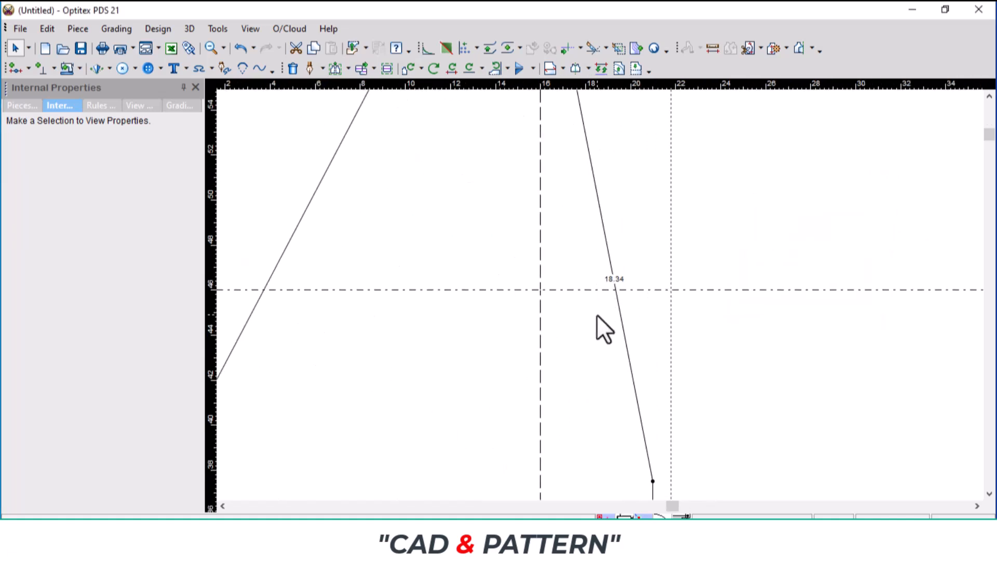
left_click(348, 68)
left_click(363, 93)
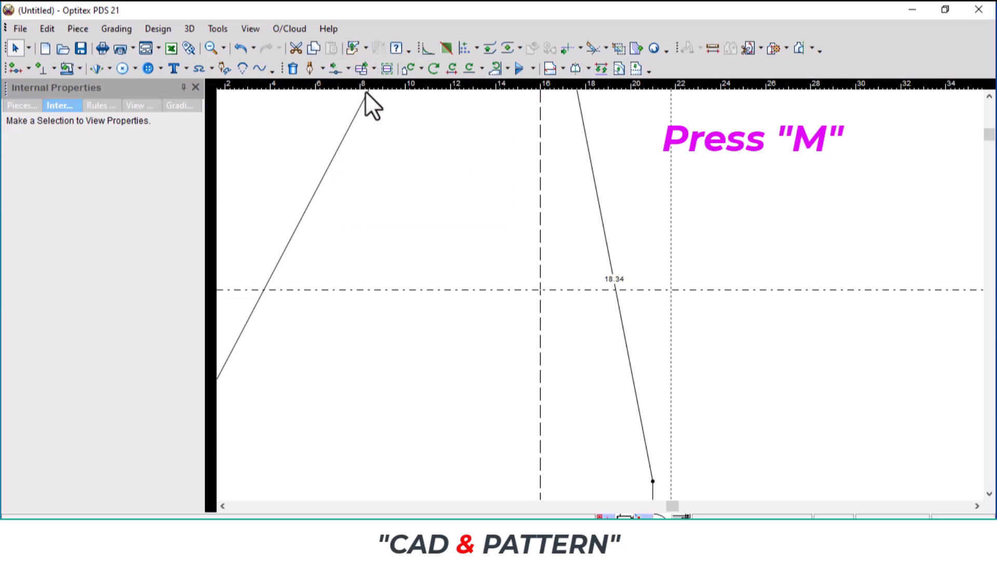
left_click(624, 314)
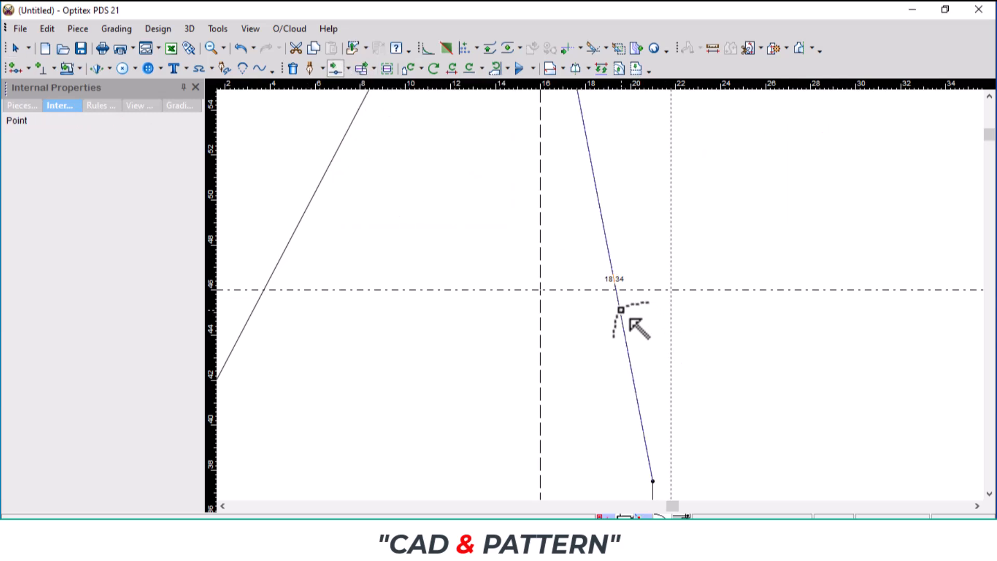
left_click(540, 290)
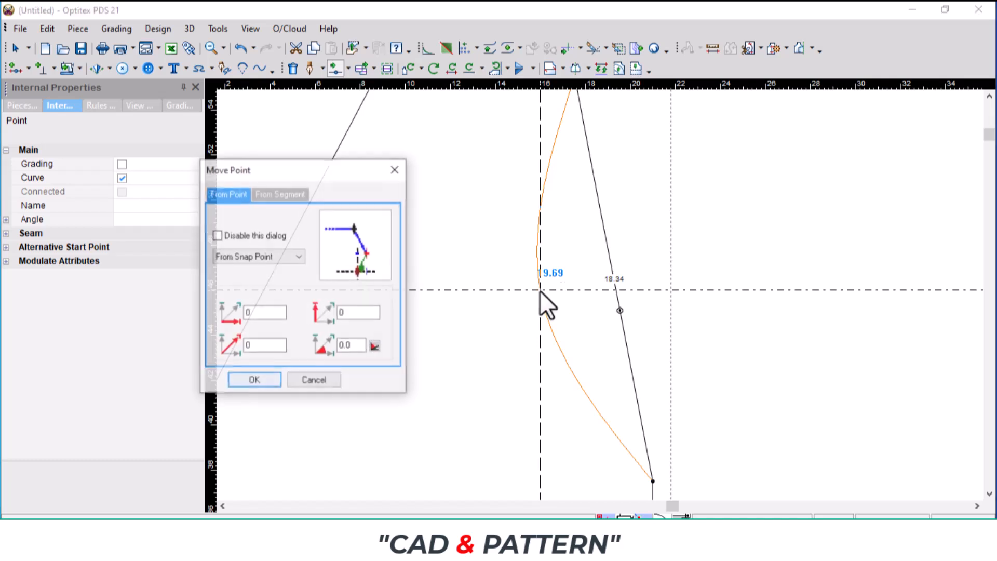
key("Return")
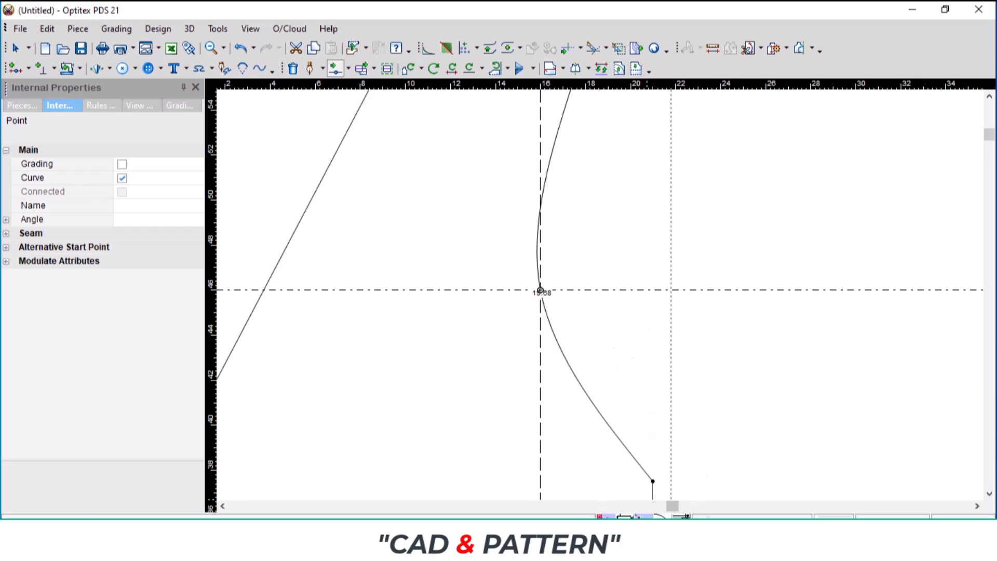
- Check the back built width in the PDF and offset the vertical guide line by another 0.25 cm
key("alt+Tab")
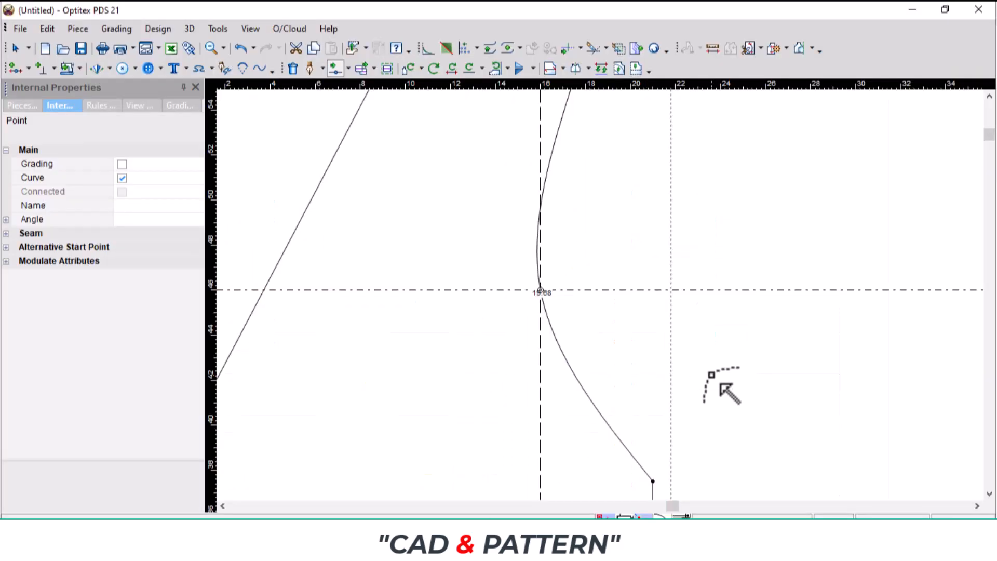
right_click(701, 195)
left_click(738, 198)
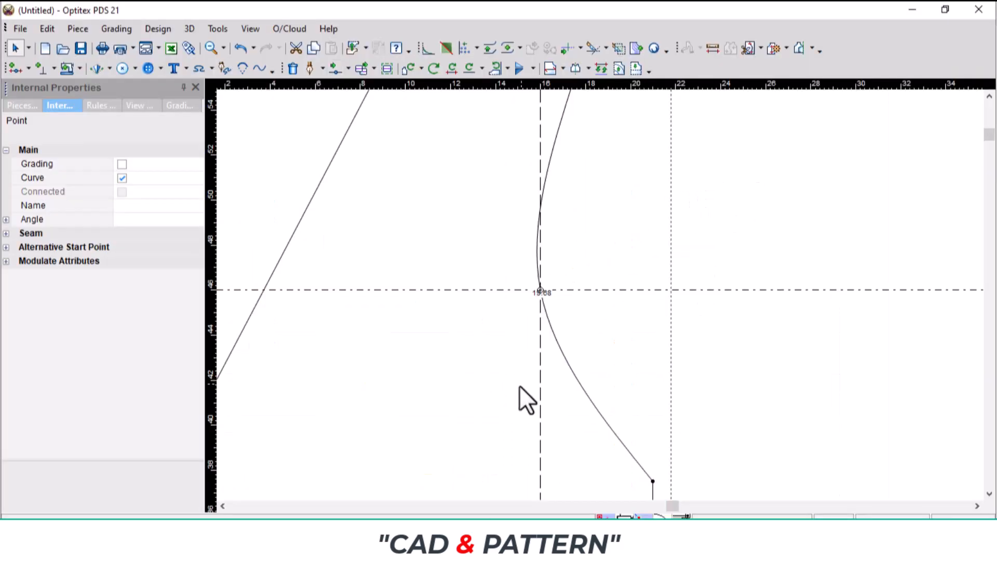
double_click(539, 384)
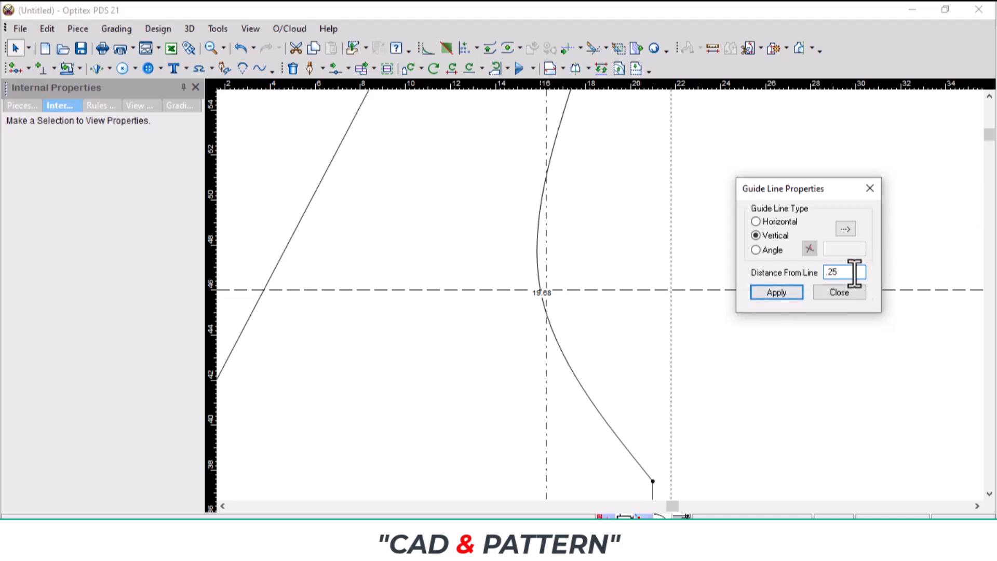
left_click(869, 188)
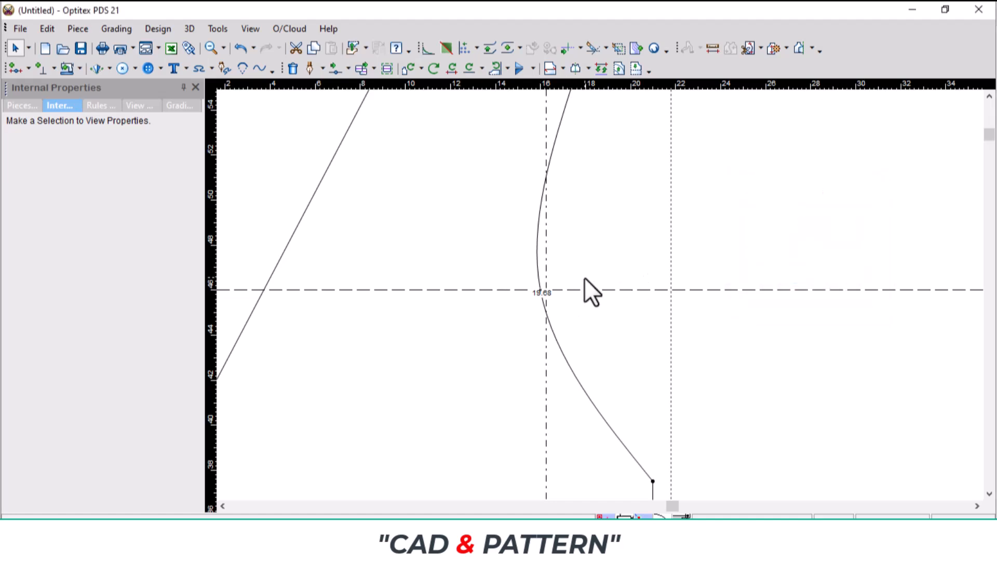
- Draw the back armhole curve from the shoulder tip through the intersection of the guide lines to the underarm point
key("d")
scroll(585, 277, "down", 2)
left_click(584, 196)
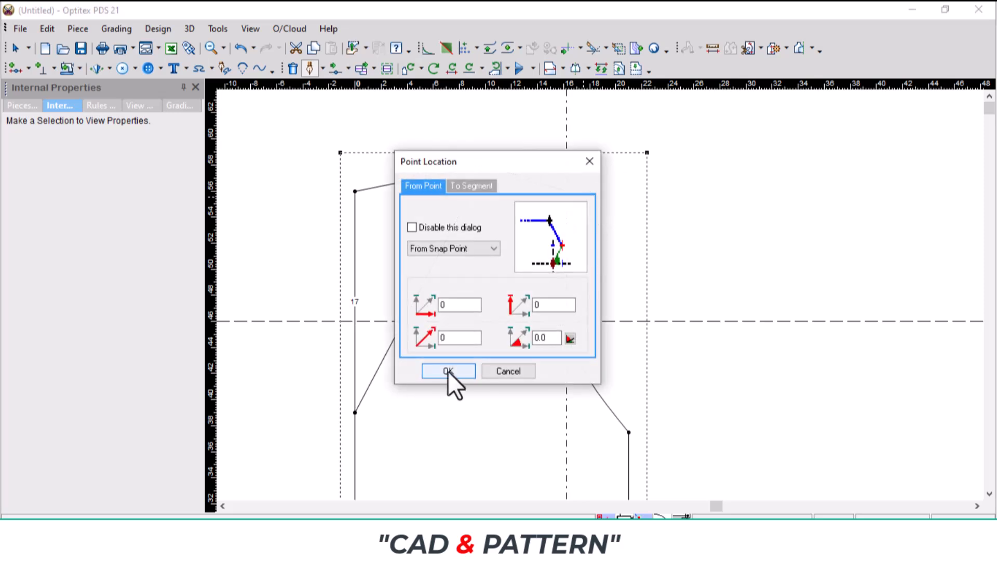
left_click(445, 373)
scroll(585, 312, "up", 3)
scroll(605, 291, "up", 3)
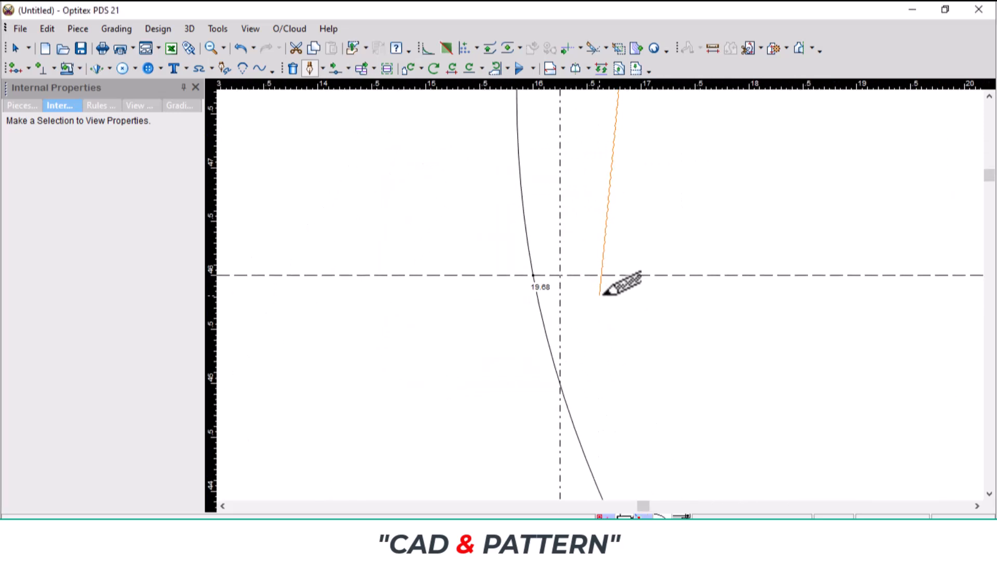
left_click(563, 274)
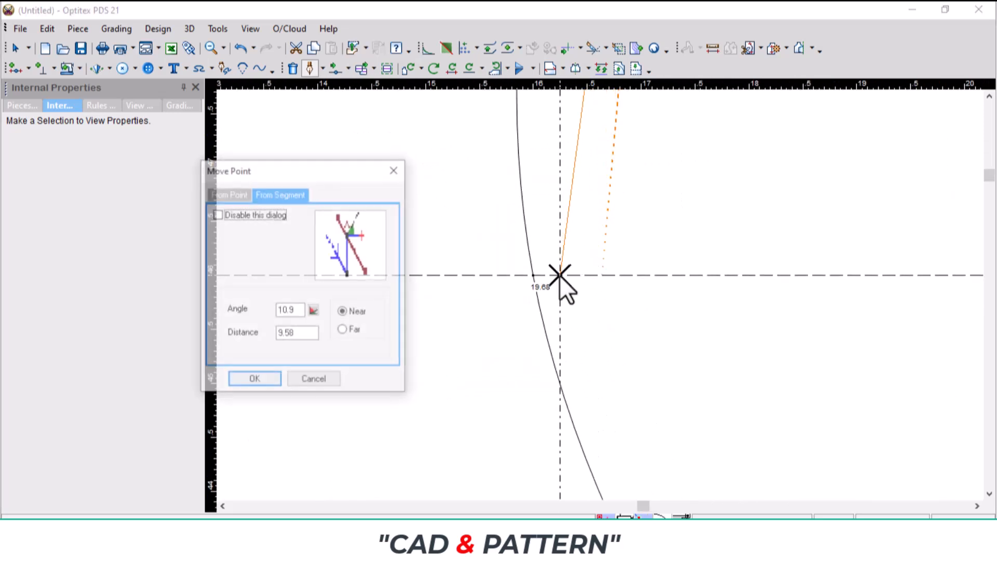
key("Return")
scroll(587, 306, "down", 2)
scroll(620, 322, "down", 2)
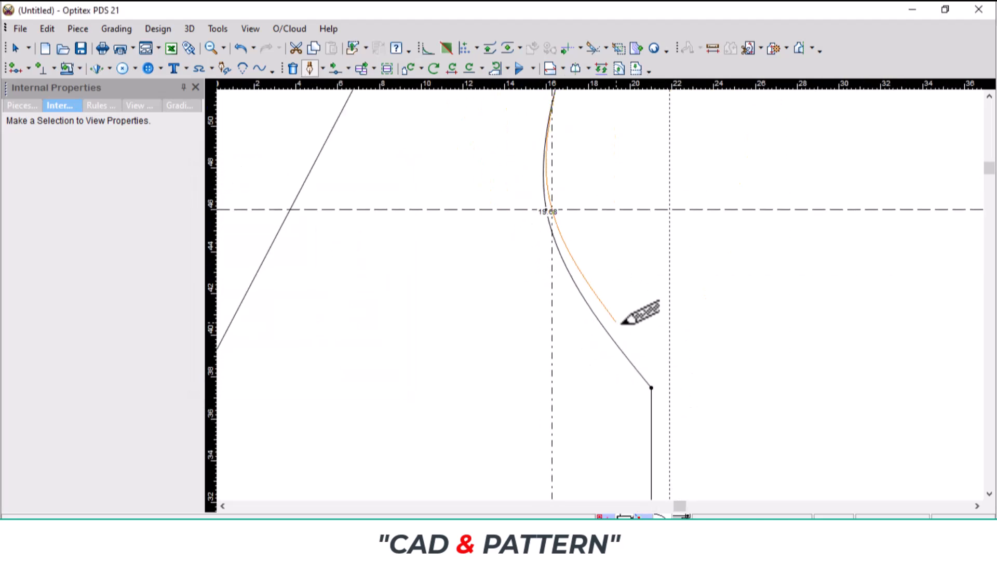
left_click(651, 388)
left_click(253, 380)
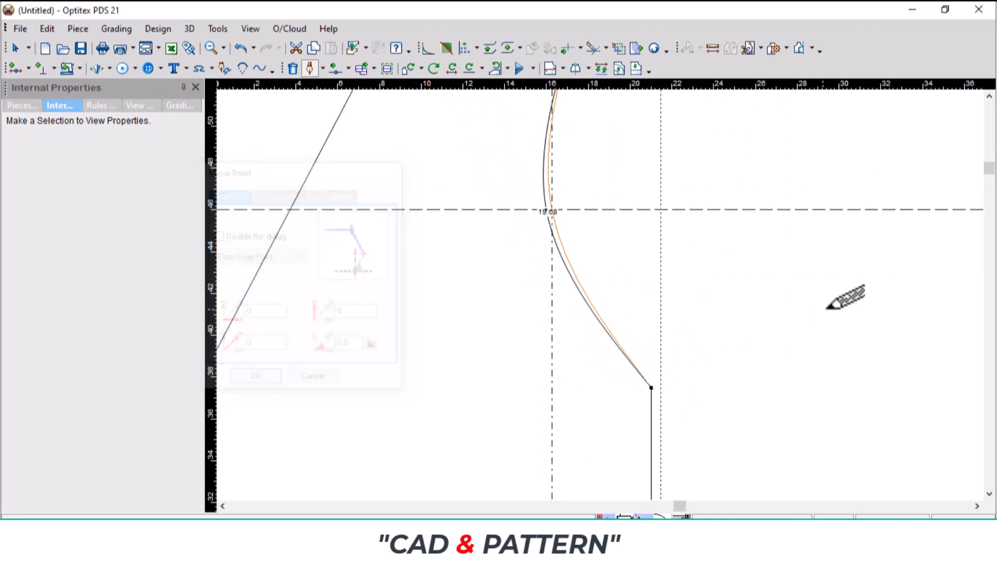
right_click(739, 285)
left_click(765, 90)
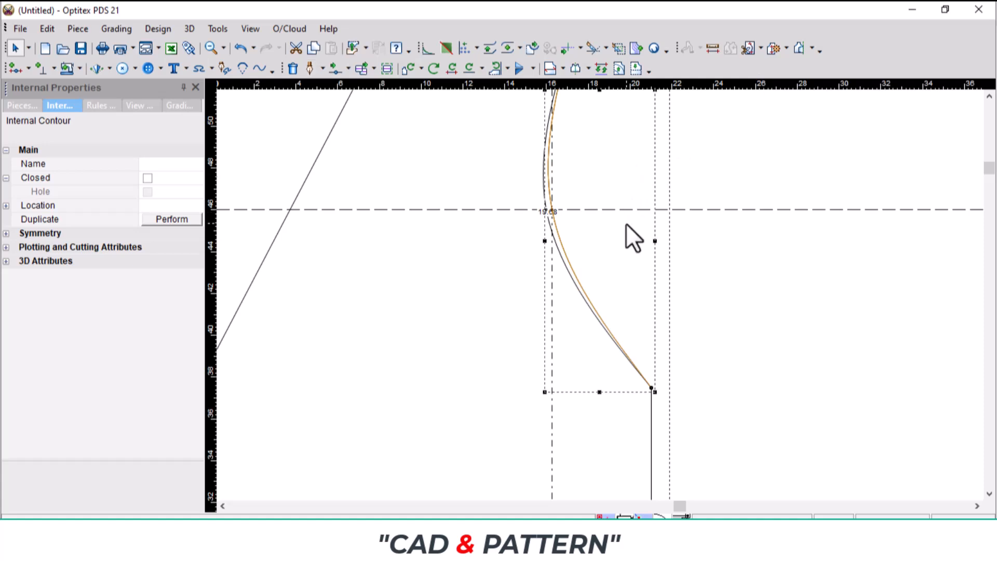
- Move the horizontal guide line up to the high shoulder point
left_click(636, 209)
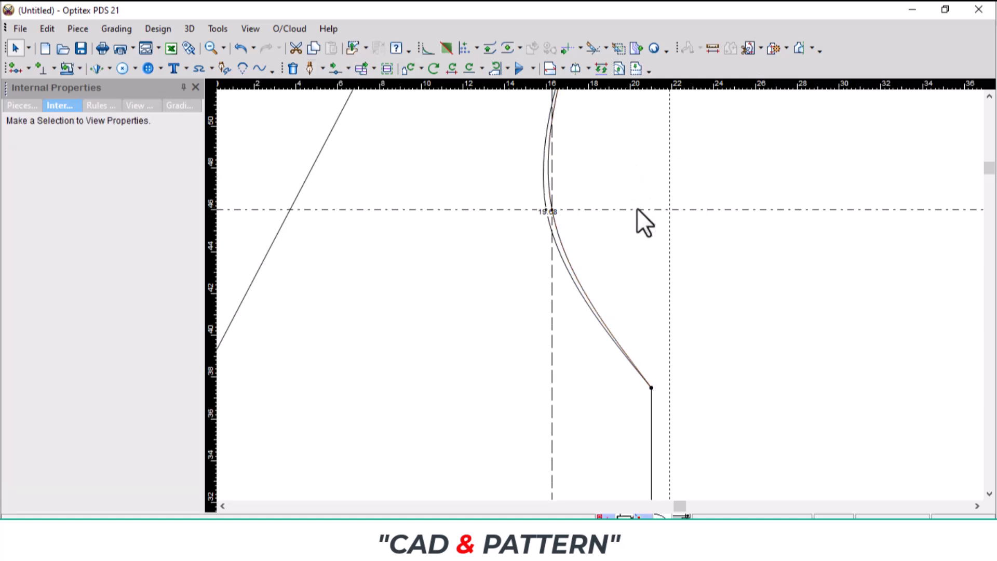
scroll(636, 208, "down", 3)
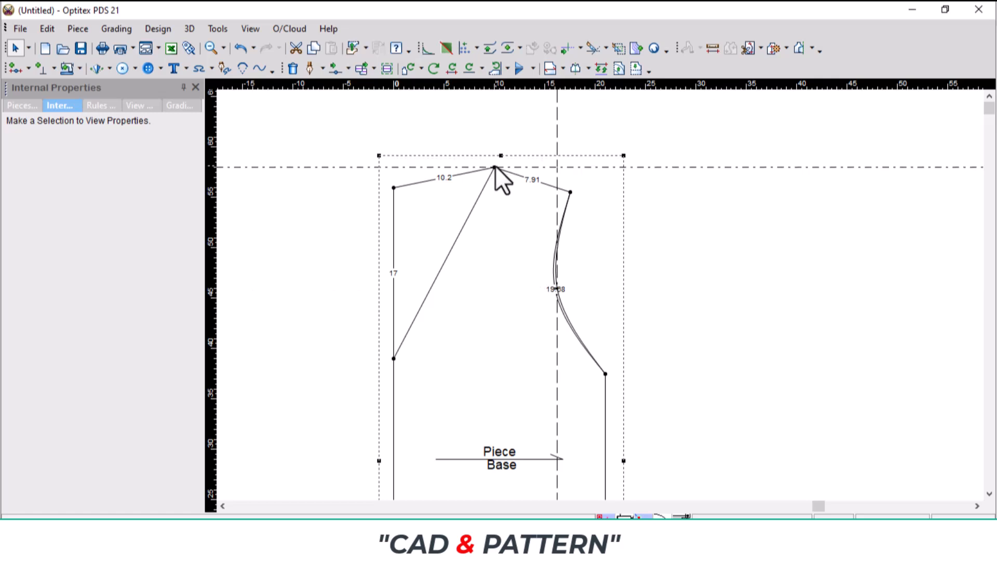
left_click(495, 166)
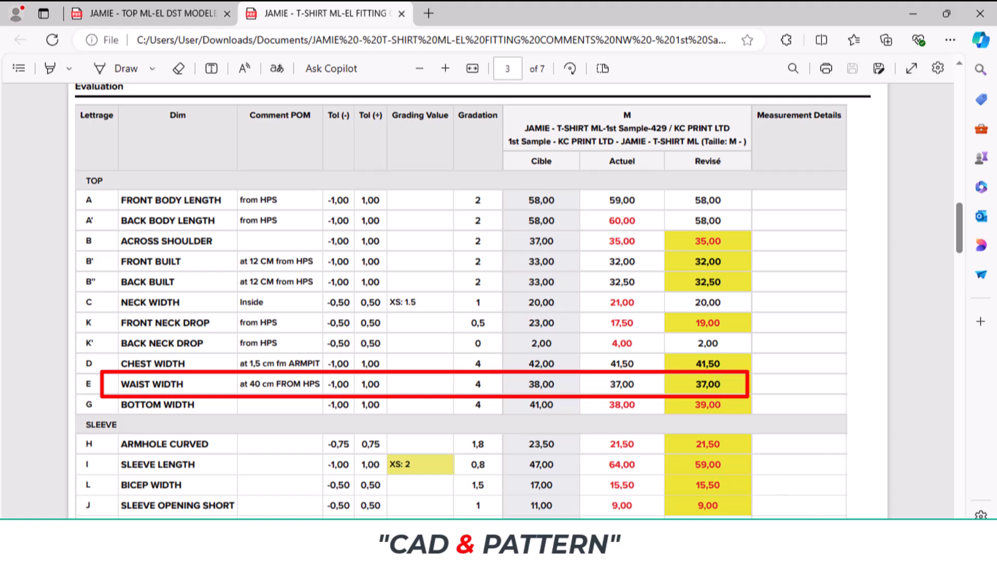
- Check the revised waist width in the fitting comments PDF and divide 37 by 2 in Calculator
left_click(698, 548)
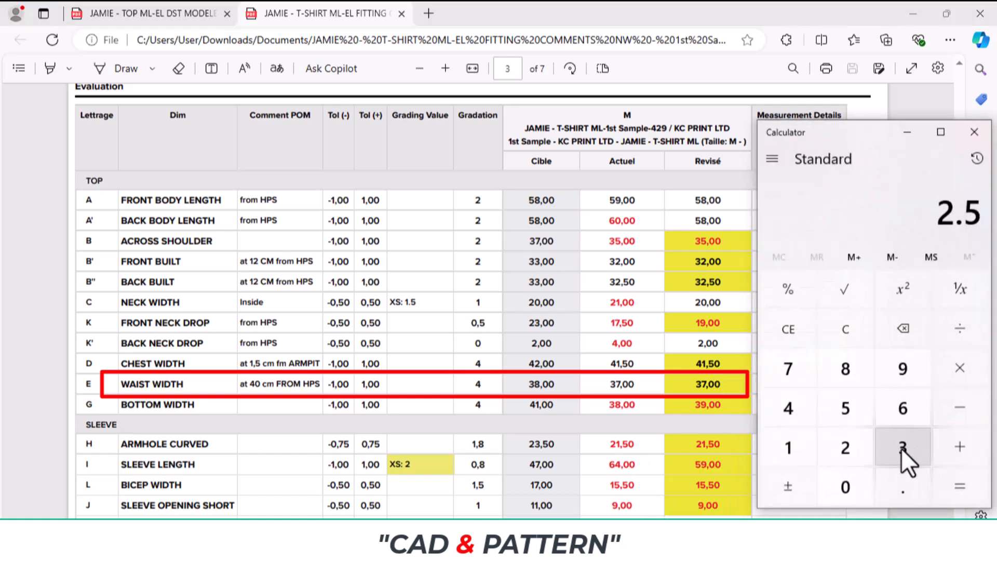
left_click(901, 447)
left_click(797, 369)
left_click(959, 447)
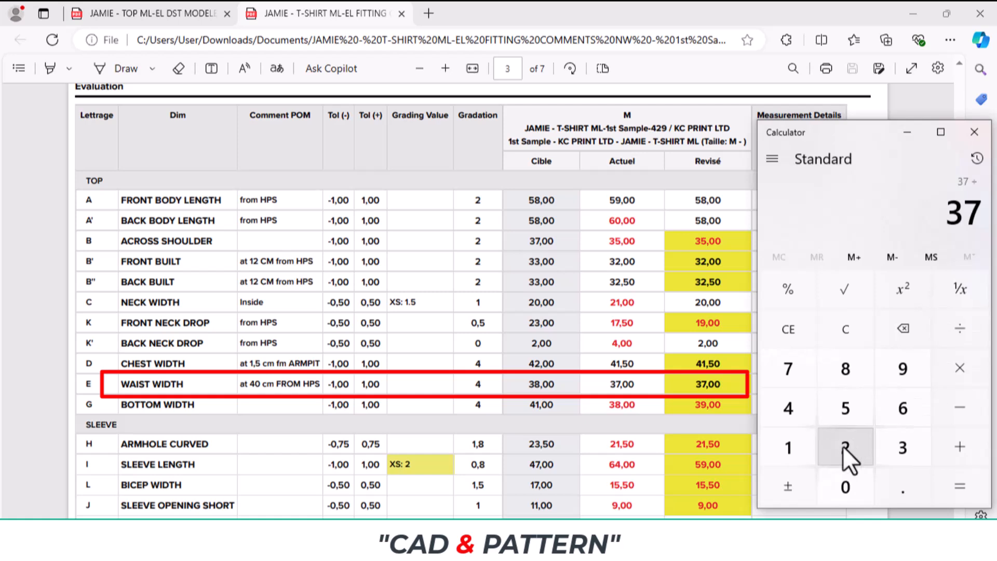
left_click(845, 448)
left_click(960, 487)
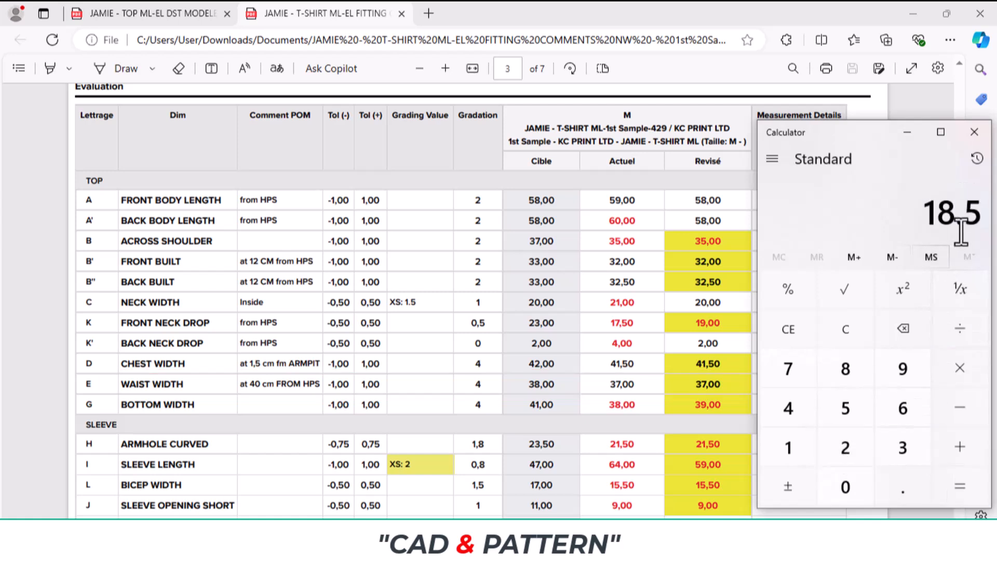
key("alt+F4")
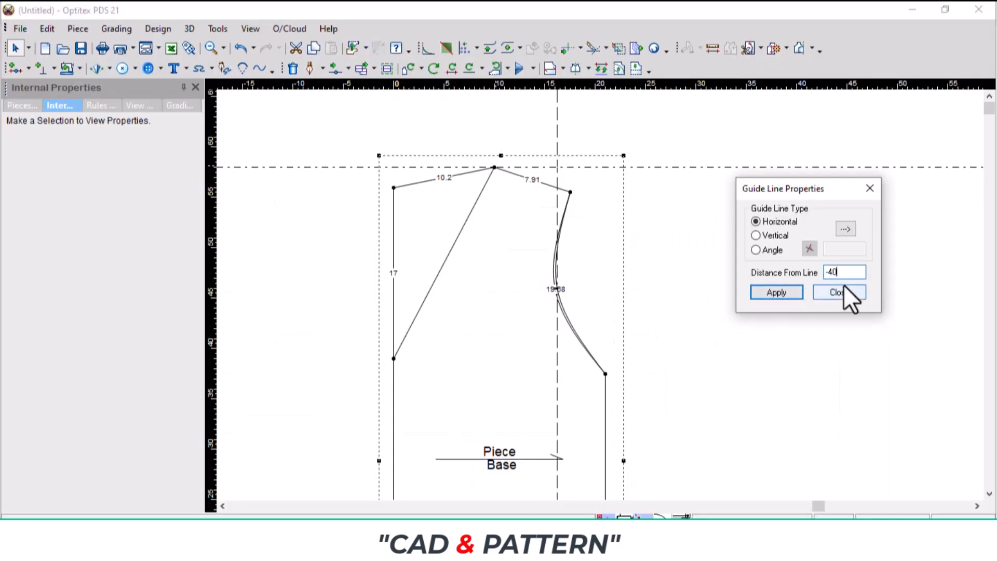
- Offset the horizontal guide line by -40 cm and place a vertical guide line 18.5 cm from the center edge
left_click(870, 189)
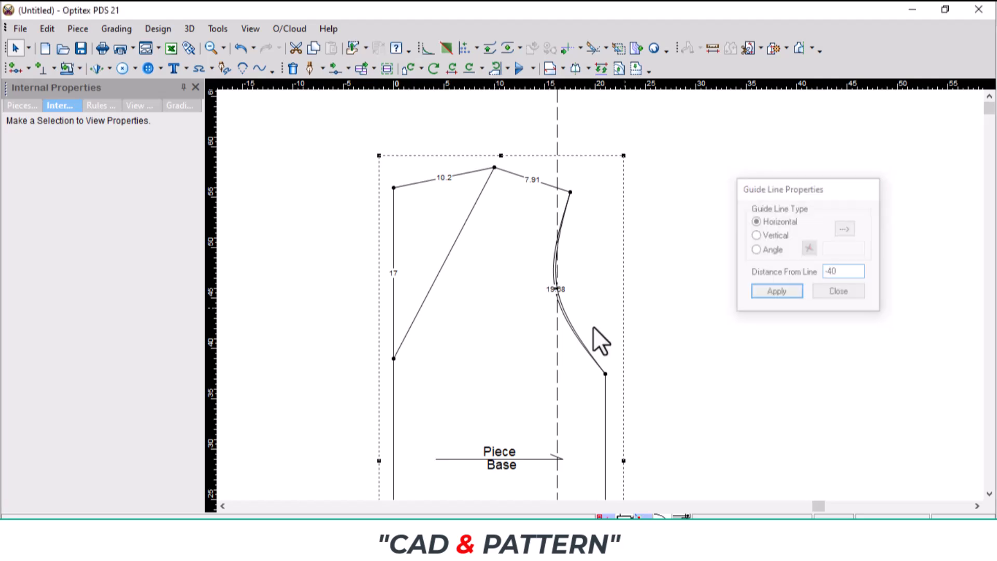
scroll(594, 328, "down", 2)
left_click_drag(613, 358, 534, 376)
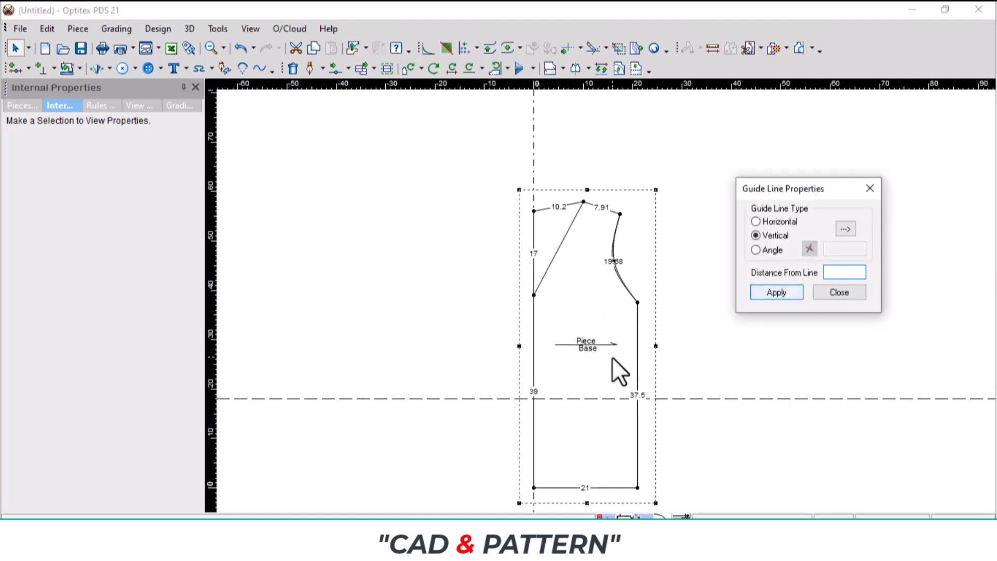
type("18.5")
left_click(870, 189)
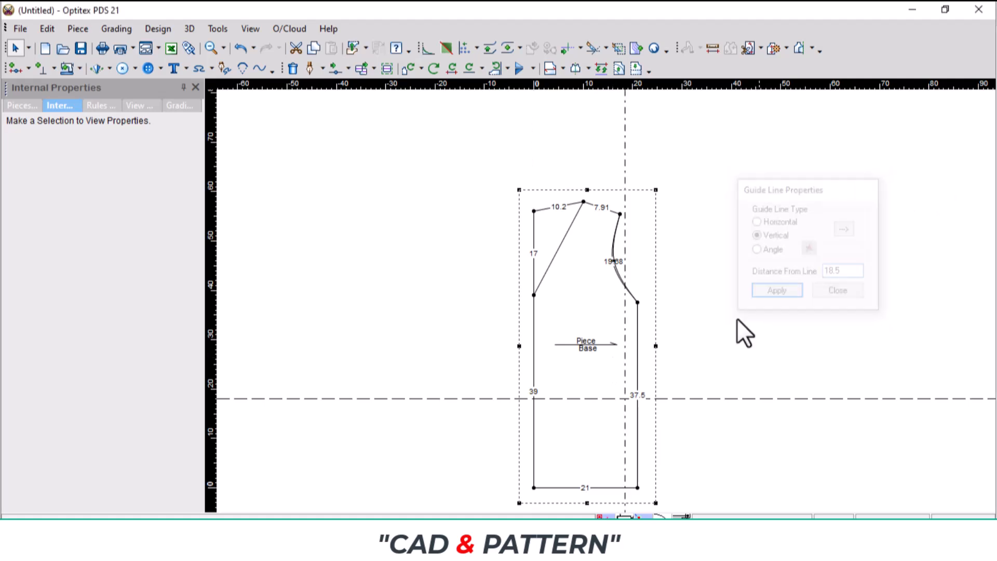
- Shape the side seam by moving a curve point on it to the waist guide-line intersection and make it a grading point
scroll(630, 418, "up", 2)
scroll(601, 294, "up", 2)
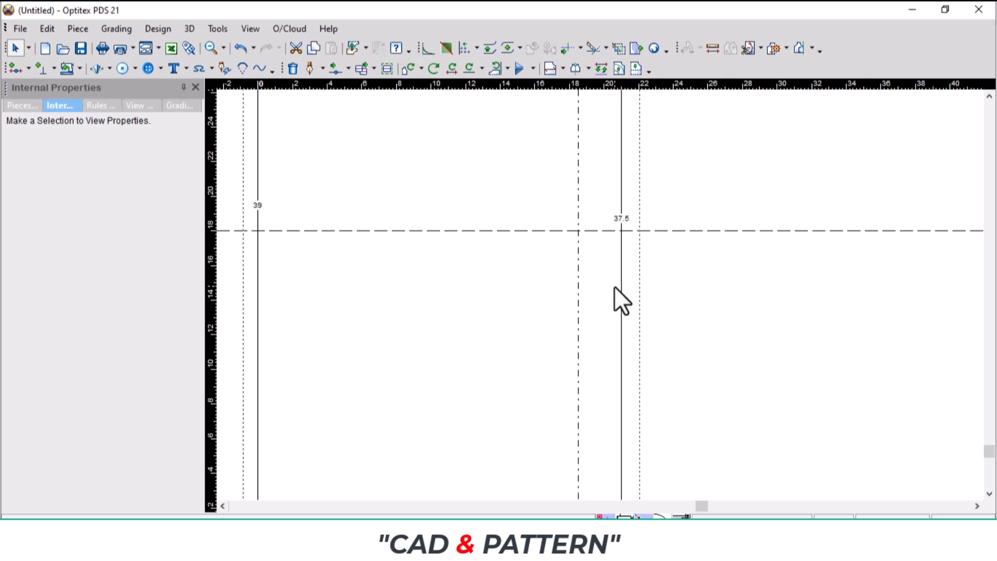
key("m")
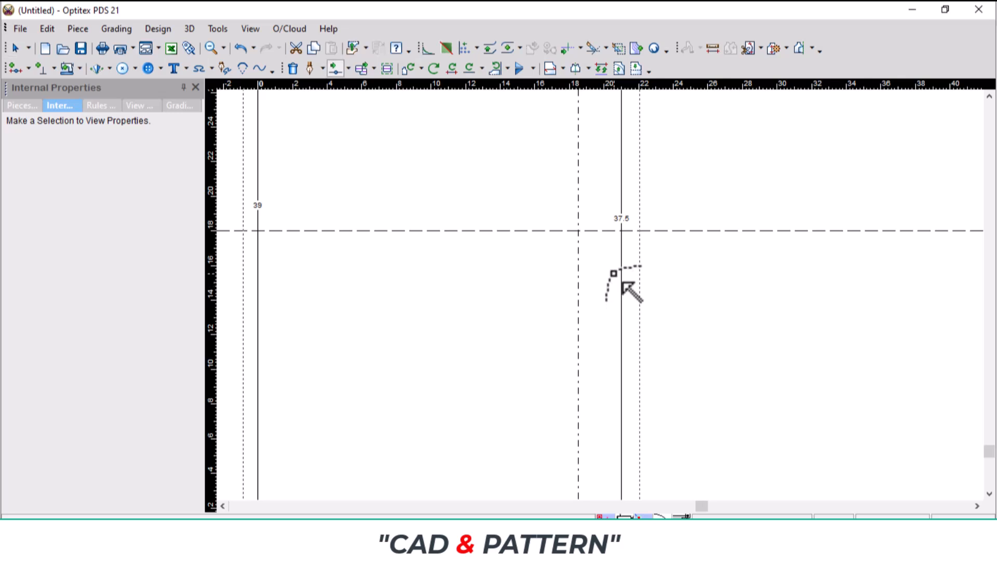
left_click(621, 260)
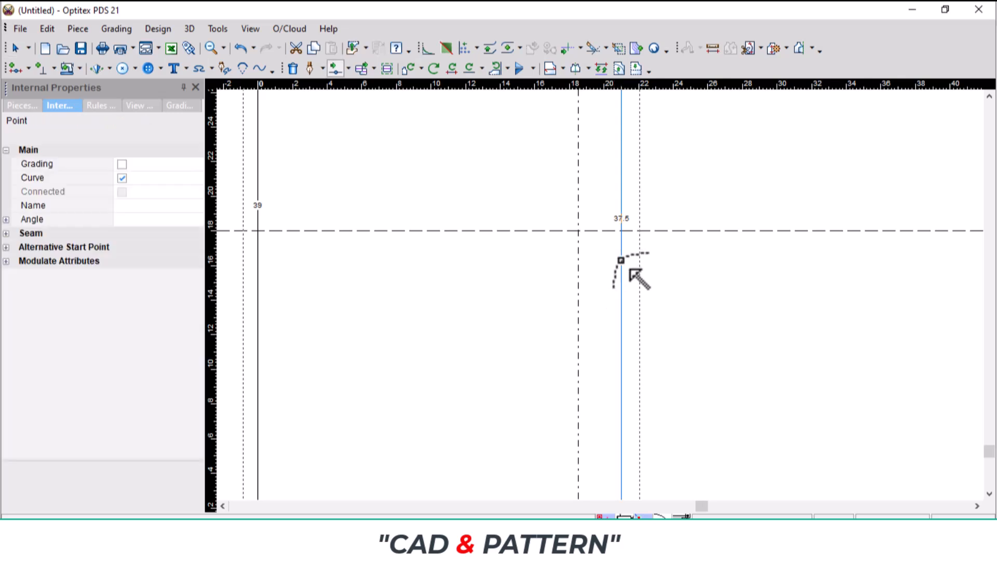
left_click(587, 240)
left_click(254, 380)
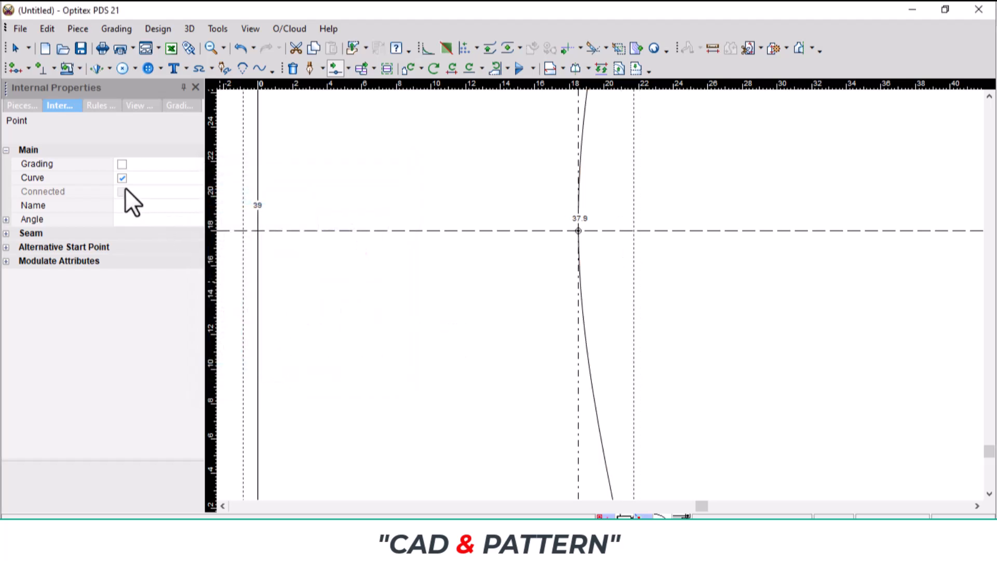
left_click(122, 164)
scroll(590, 316, "down", 5)
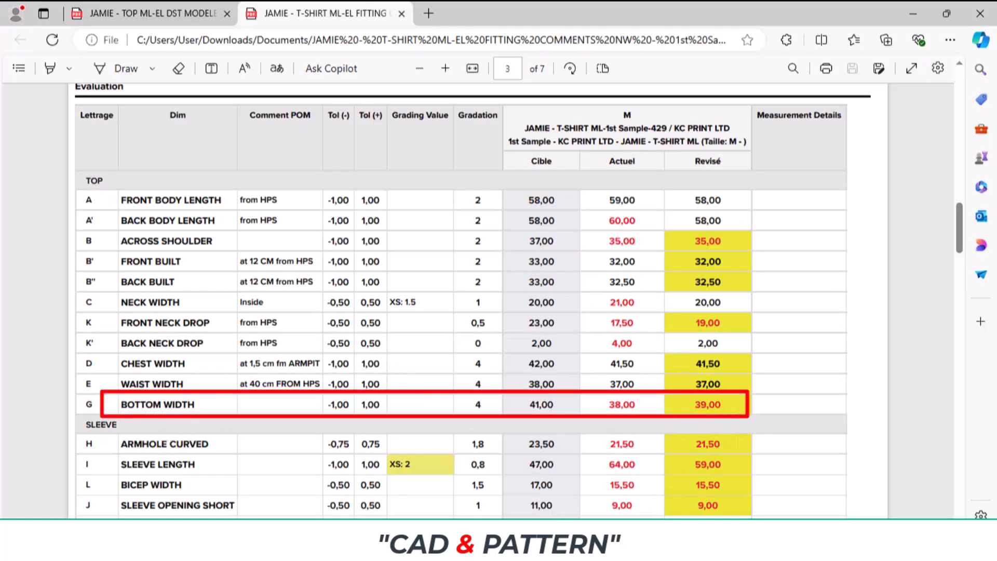
- Check the revised bottom width in the fitting comments PDF and divide 39 by 2 in Calculator
left_click(727, 551)
left_click(903, 457)
left_click(908, 377)
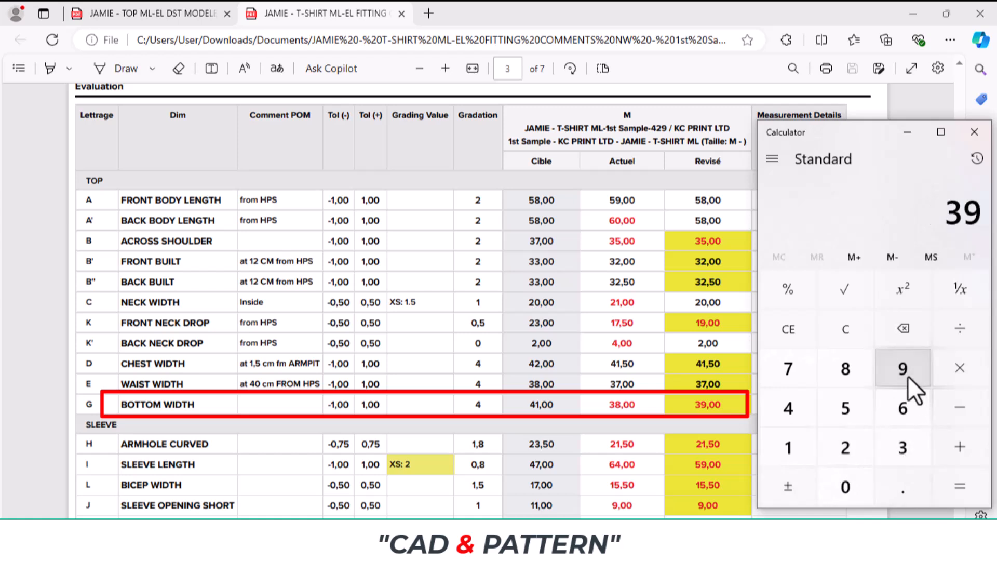
left_click(961, 329)
left_click(846, 446)
left_click(960, 487)
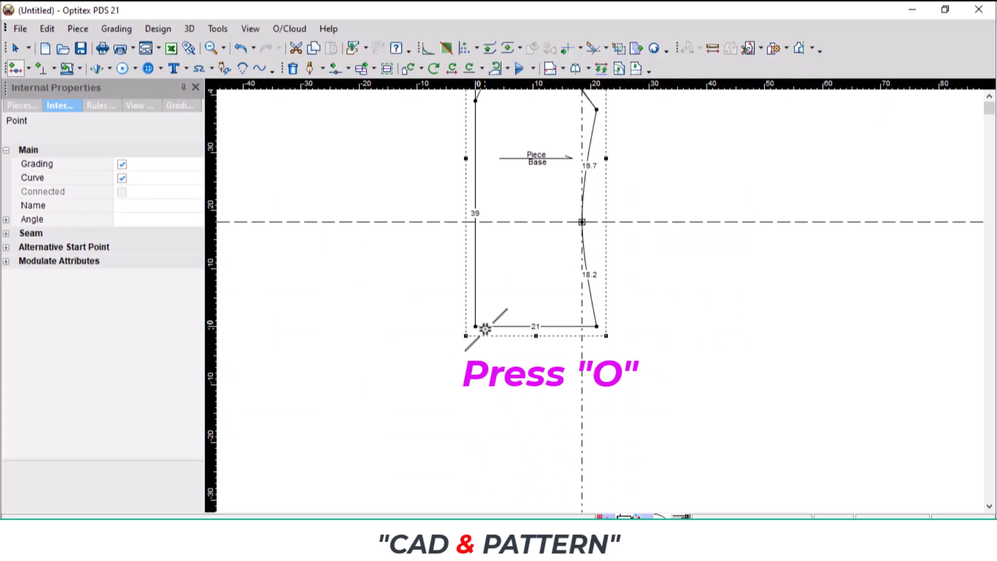
- Add a non-curve grading point on the hem, 19.5 cm from the center edge
key("o")
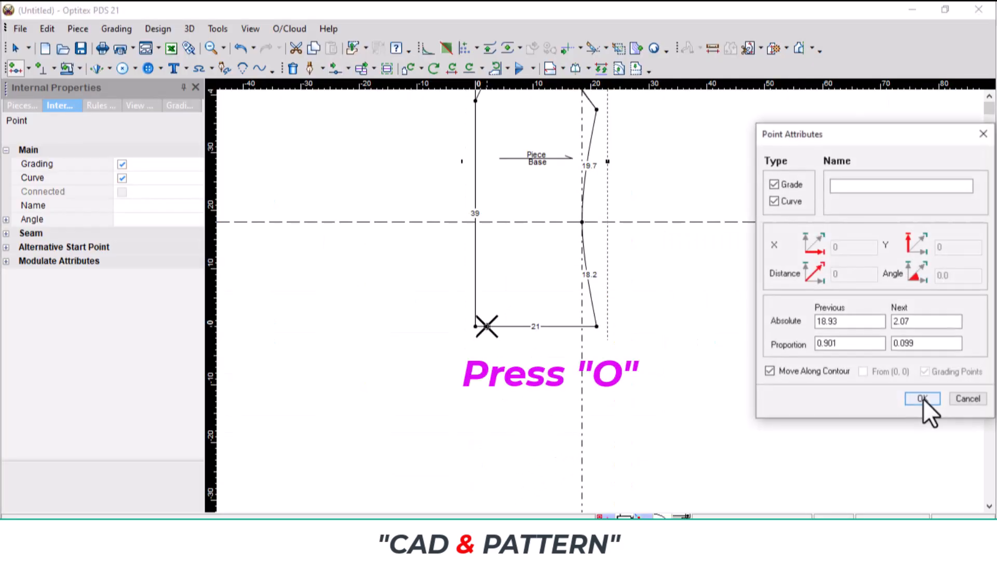
left_click(773, 200)
double_click(906, 321)
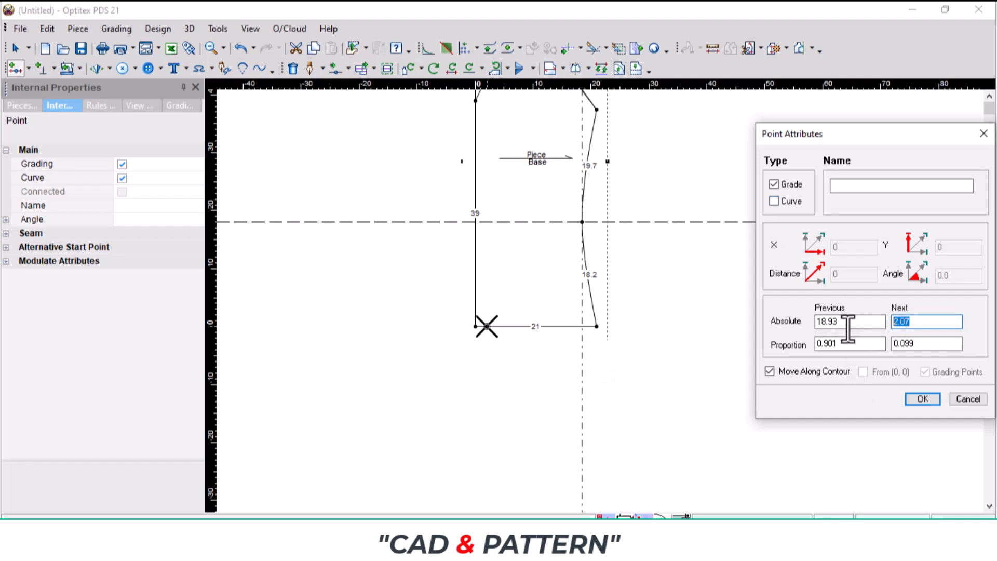
type("19")
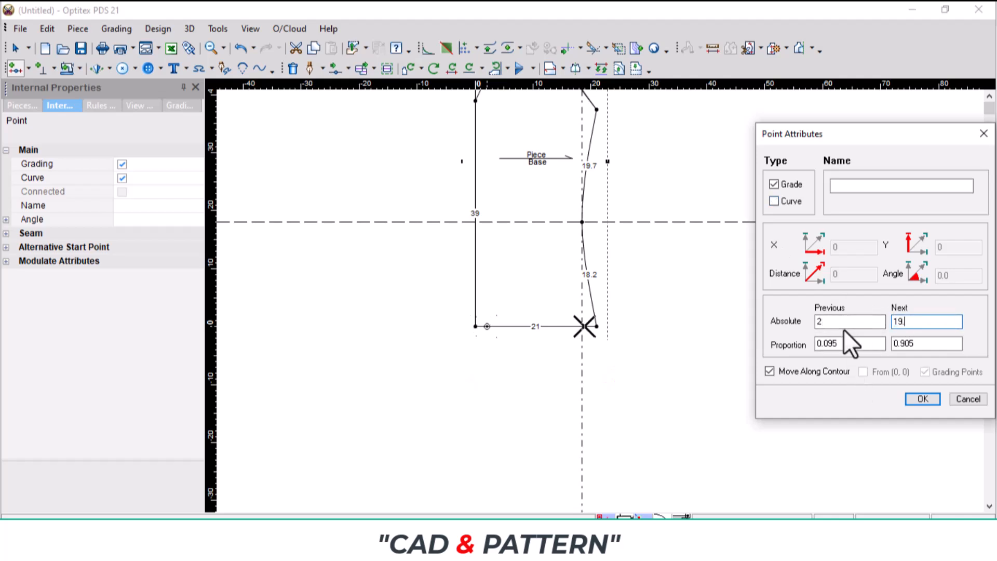
type(".5")
key("Return")
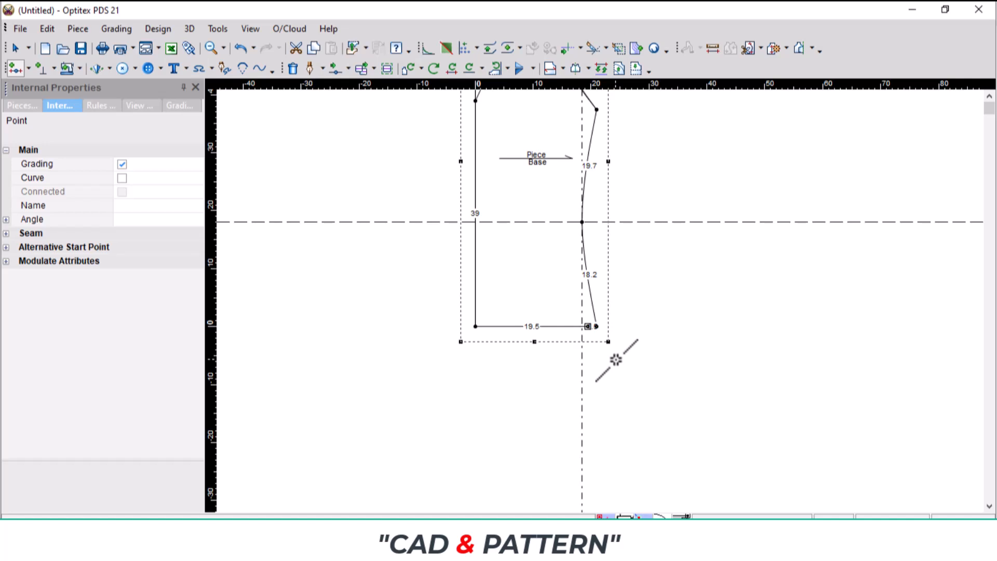
- Delete the old outer hem corner so the side seam ends at the new hem point, and return to the Select tool
key("Delete")
left_click(597, 326)
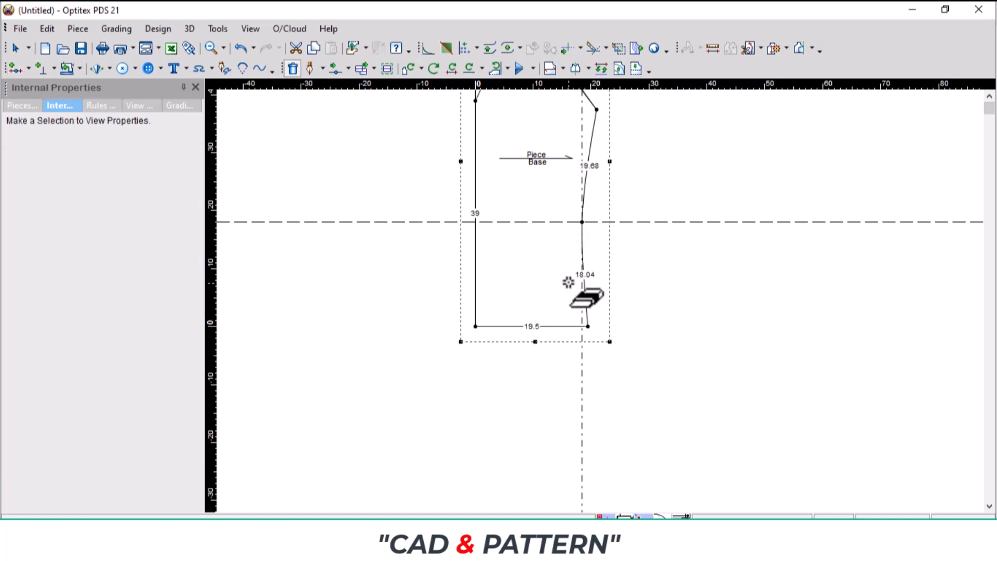
scroll(568, 251, "down", 1)
scroll(597, 237, "up", 2)
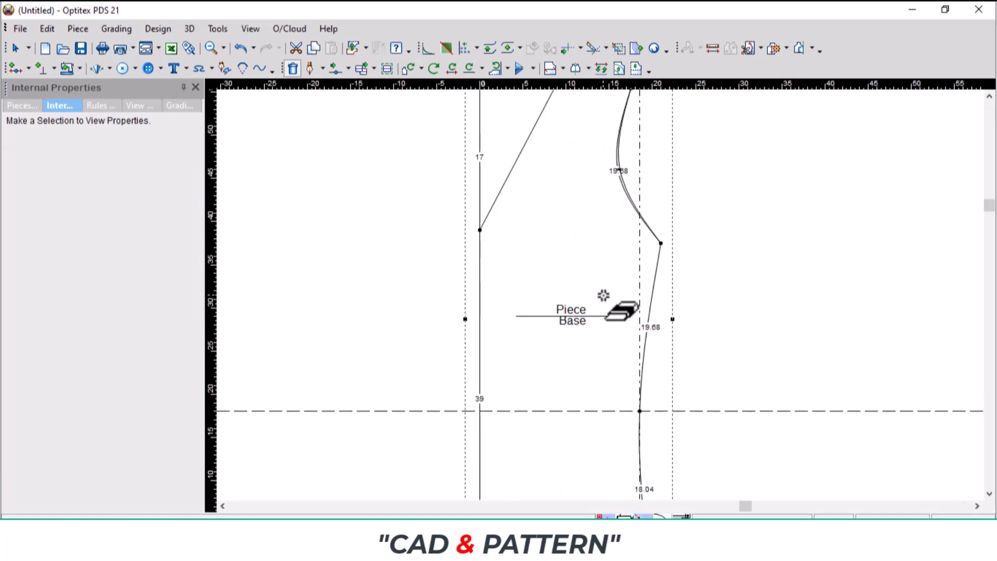
scroll(603, 295, "up", 1)
scroll(602, 296, "up", 1)
right_click(737, 257)
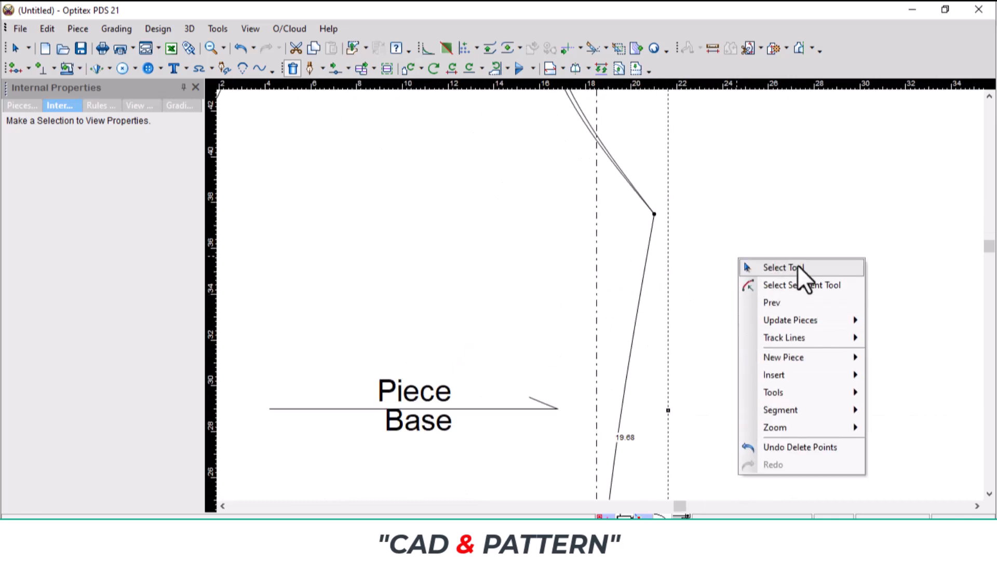
left_click(800, 266)
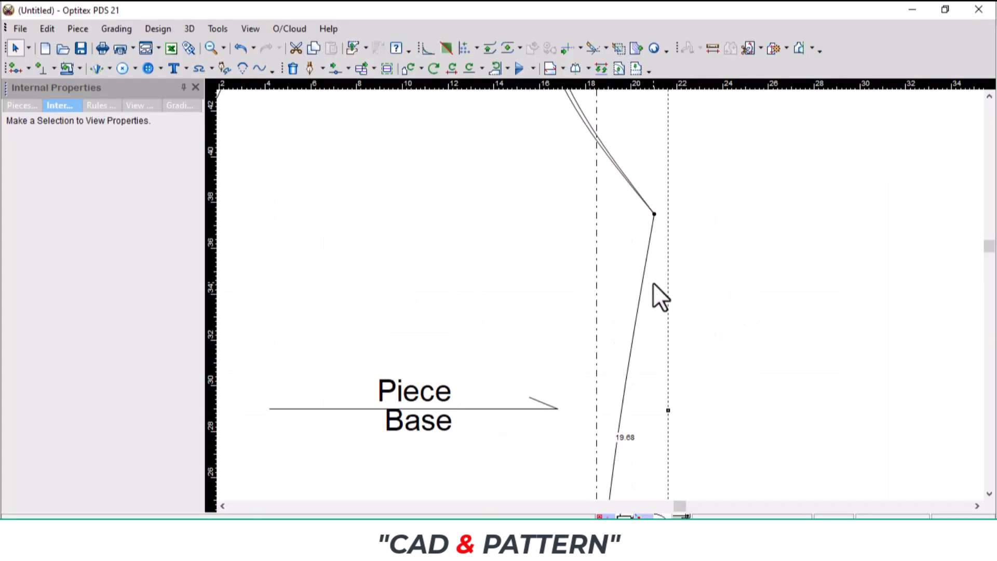
- Add a non-curve grading point on the side seam 1.5 cm below the underarm point
key("p")
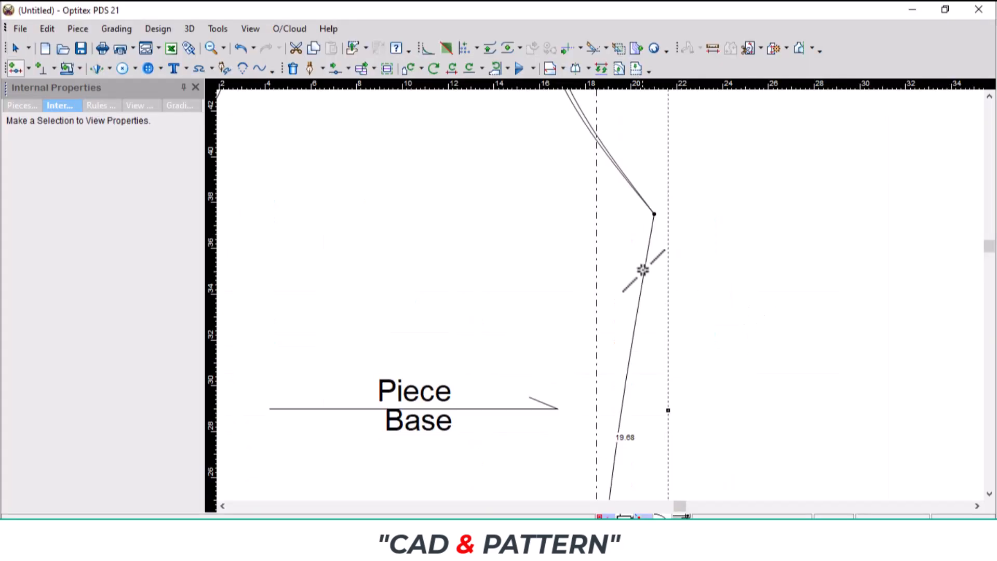
left_click(648, 245)
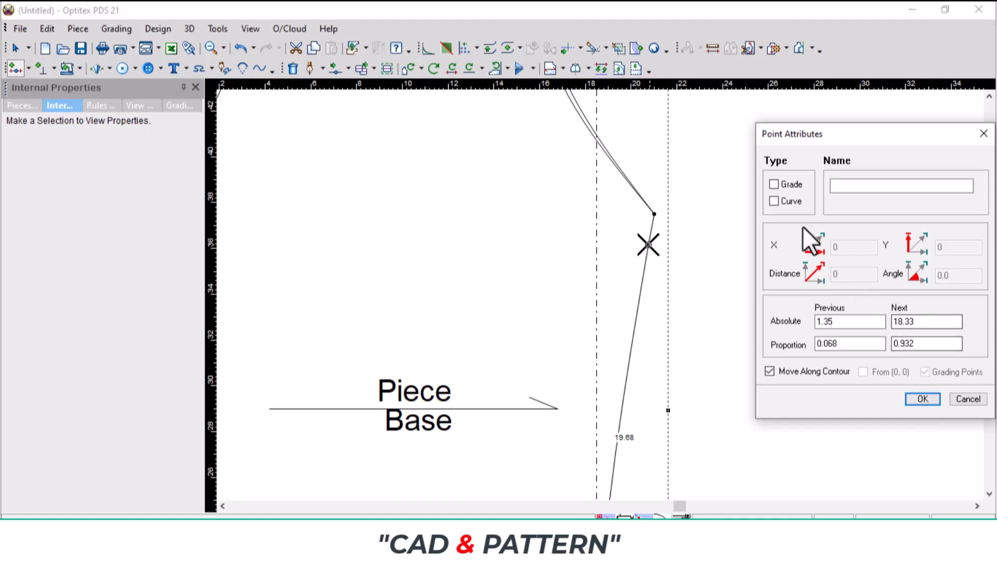
left_click_drag(849, 322, 798, 331)
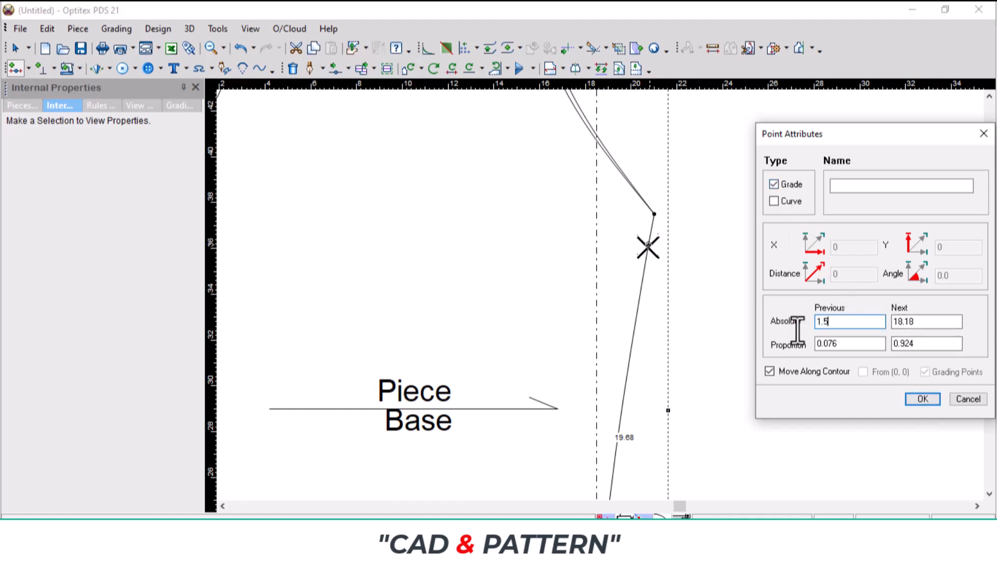
key("Return")
scroll(696, 374, "down", 3)
right_click(647, 232)
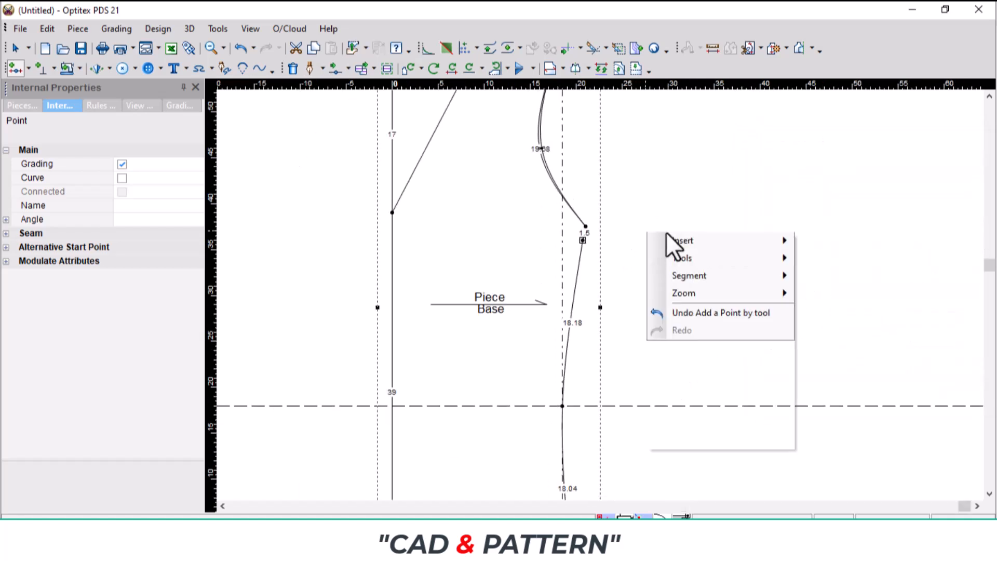
- Return to the Select tool and align the vertical guideline with the underarm point and the horizontal one with the side seam point below it
left_click(690, 239)
left_click(559, 252)
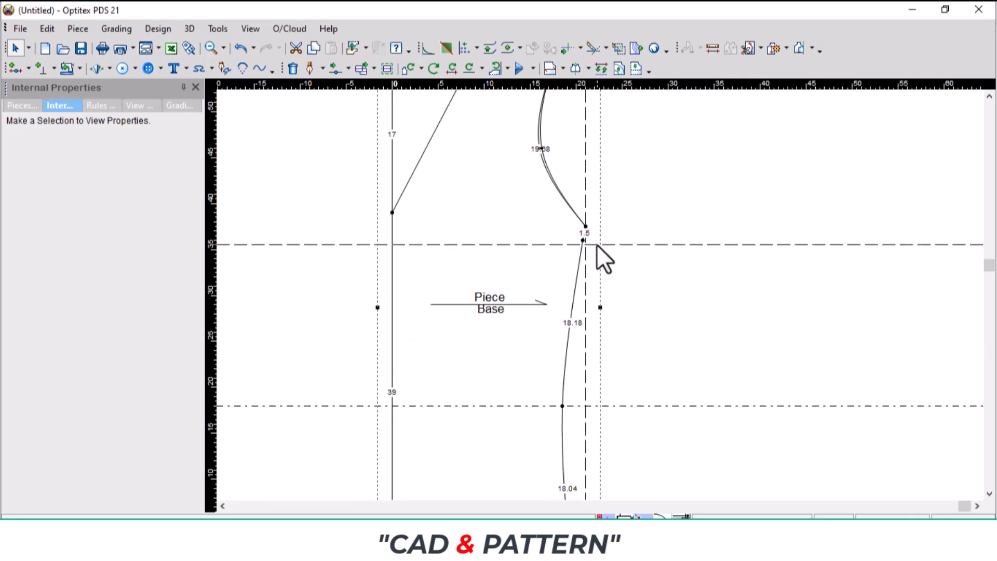
scroll(596, 244, "up", 1)
scroll(600, 297, "up", 2)
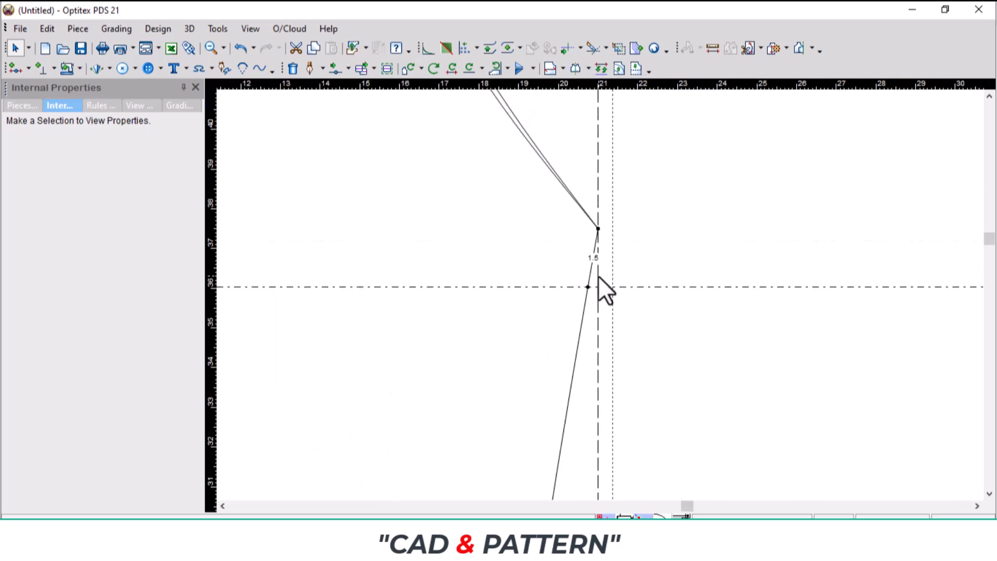
- Move the underarm point and the side seam point below it together 0.26 cm outward in X, and return to the Select tool
key("q")
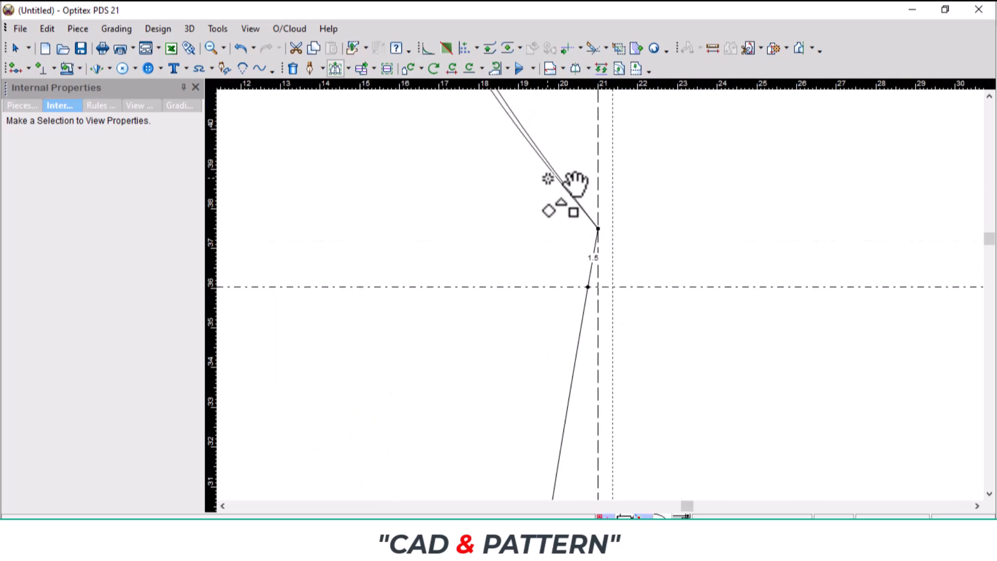
scroll(601, 291, "up", 2)
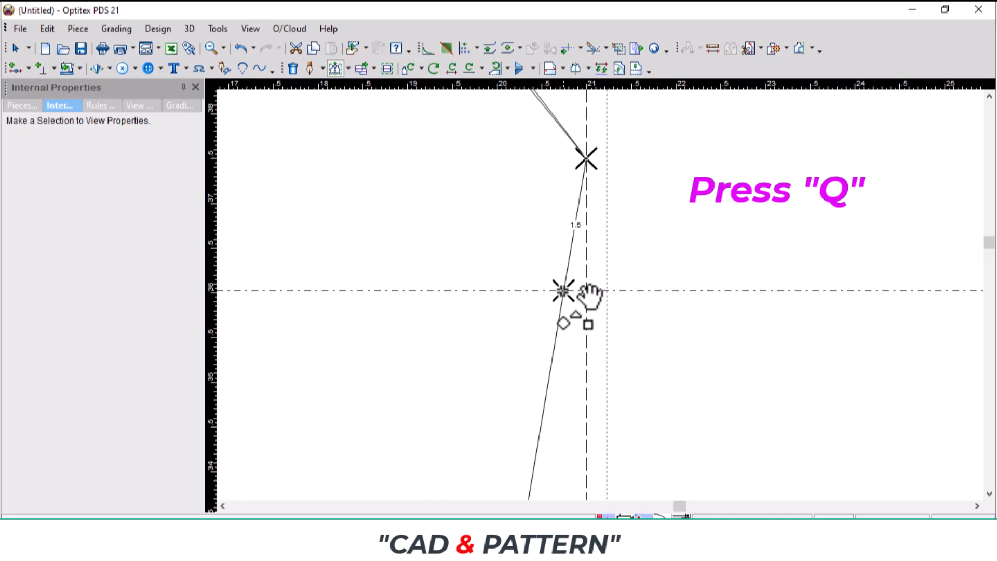
left_click(587, 291)
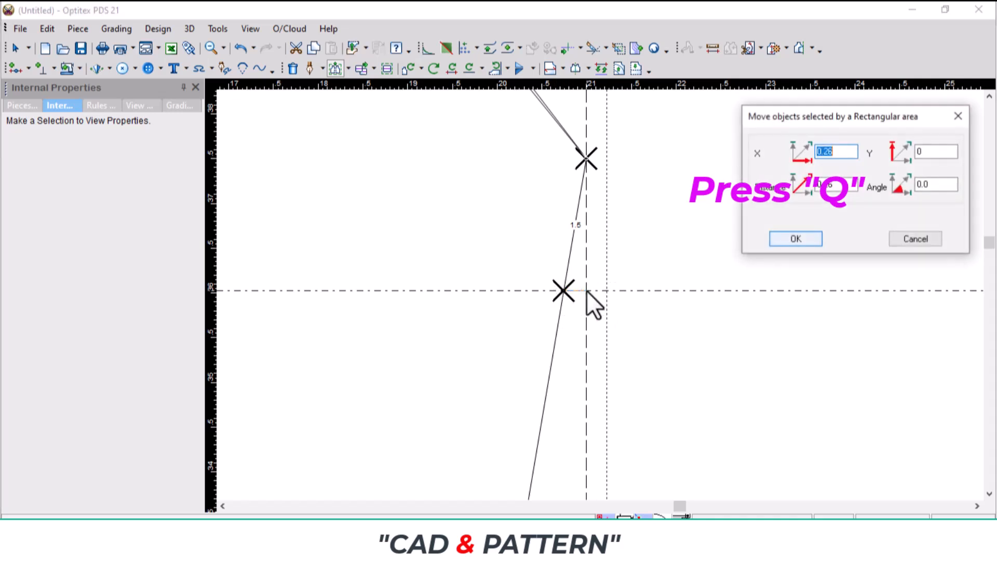
left_click(796, 239)
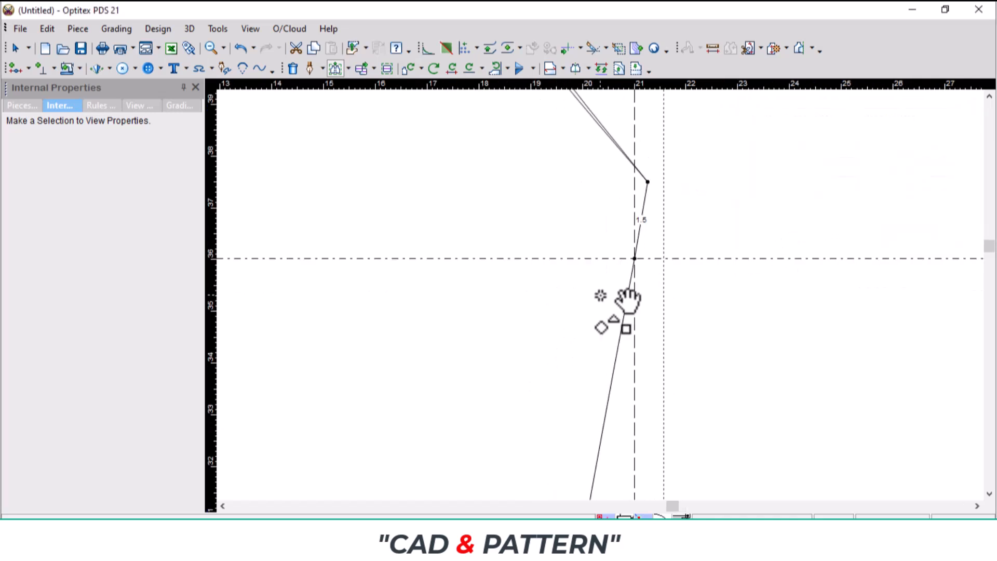
scroll(628, 295, "down", 4)
scroll(646, 291, "down", 1)
right_click(815, 242)
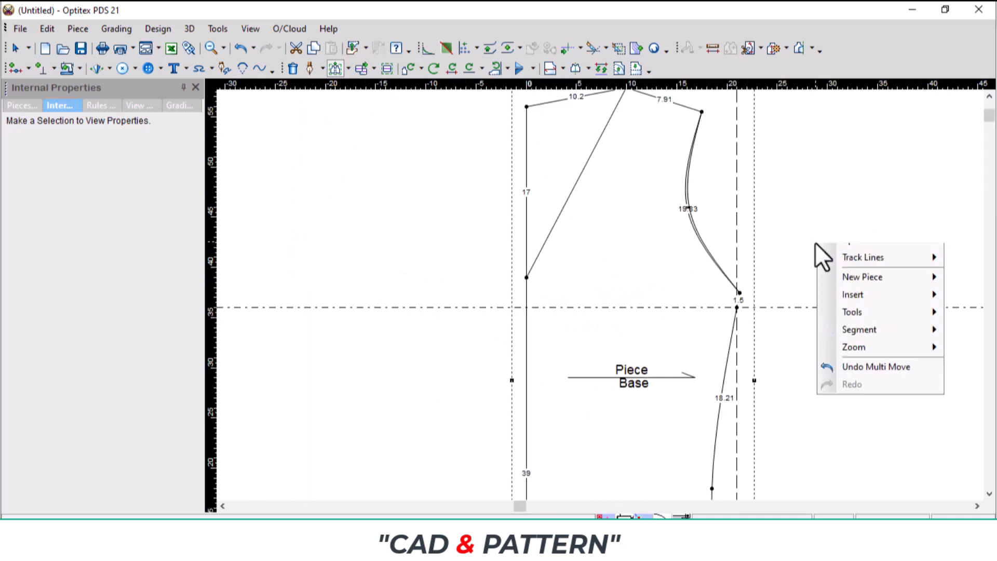
left_click(852, 249)
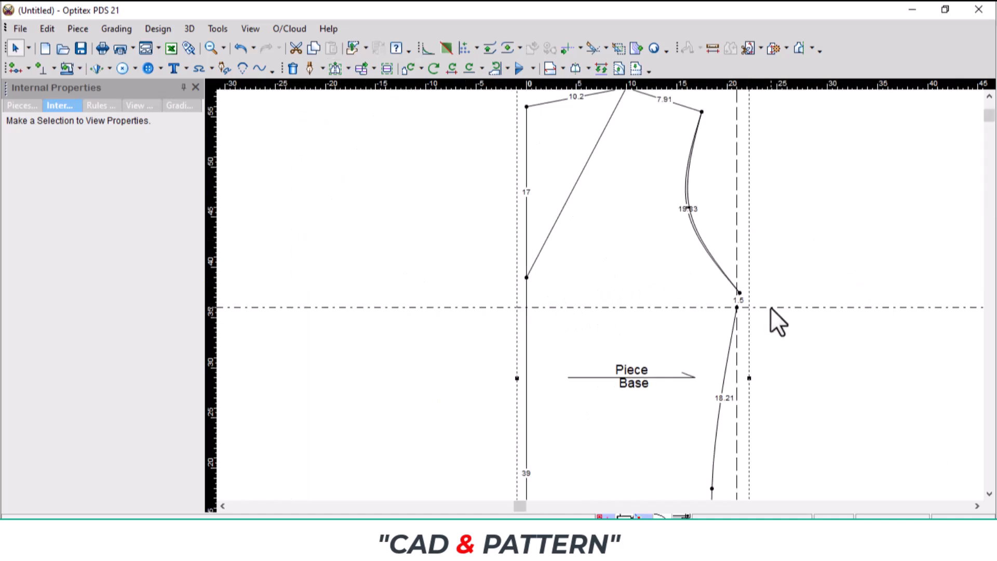
- Mirror the piece across its center line, from the hem corner to the center neck point
scroll(603, 297, "down", 2)
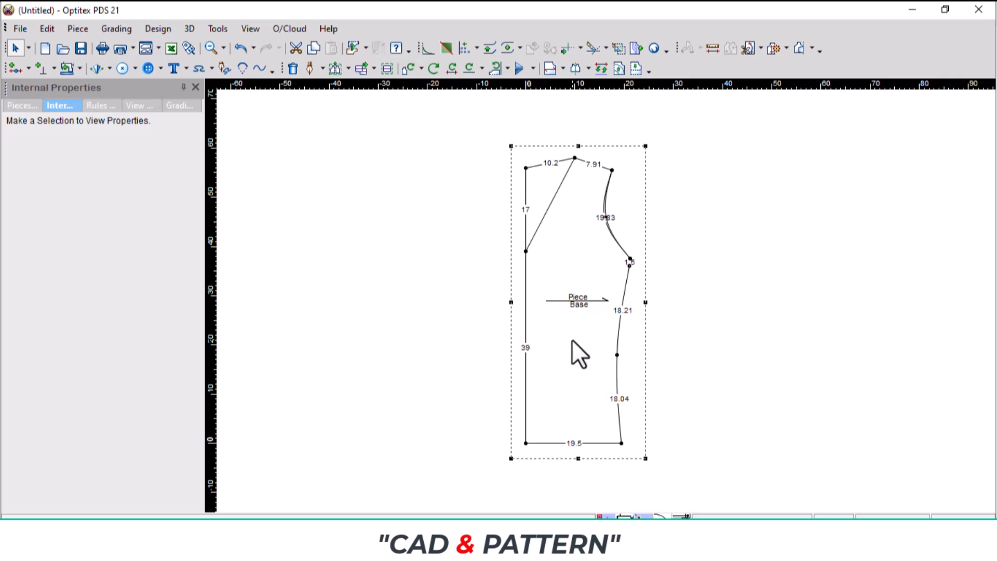
key("h")
left_click(525, 443)
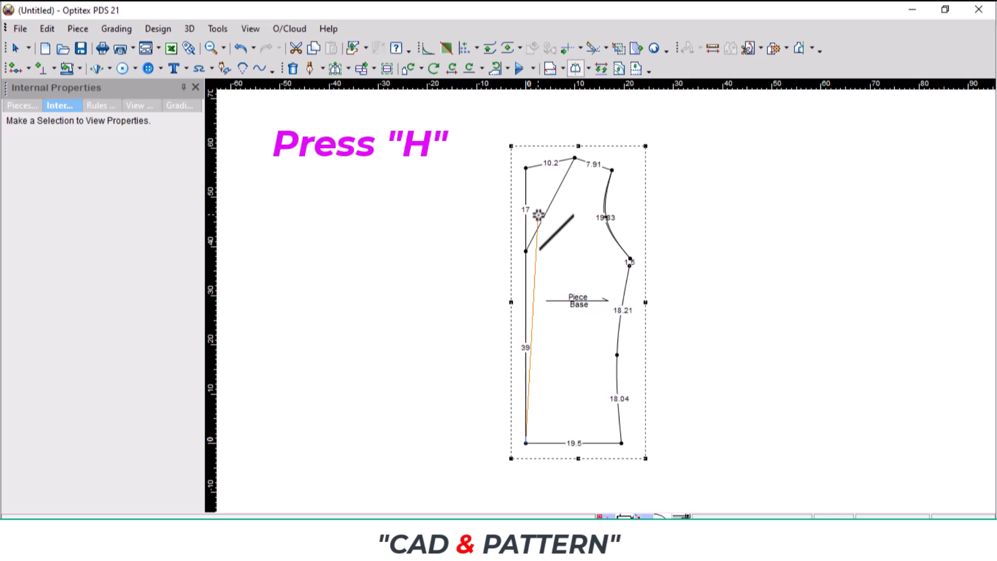
left_click(526, 167)
- Reshape the lower armhole of the piece contour into a deeper curve with two curve points, offsetting the last by -0.3 and 0.1 cm
scroll(579, 221, "up", 3)
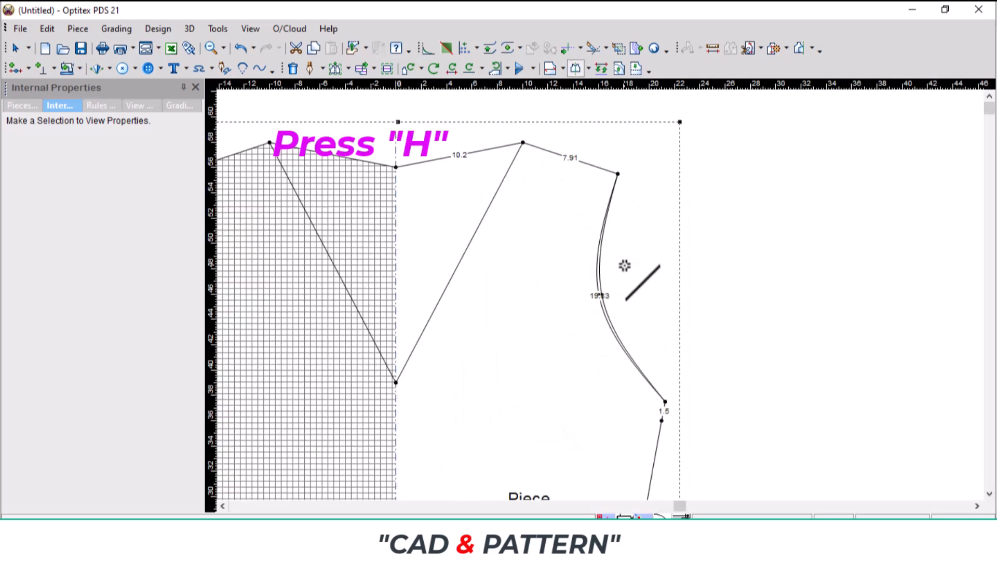
scroll(603, 294, "up", 2)
scroll(602, 295, "down", 1)
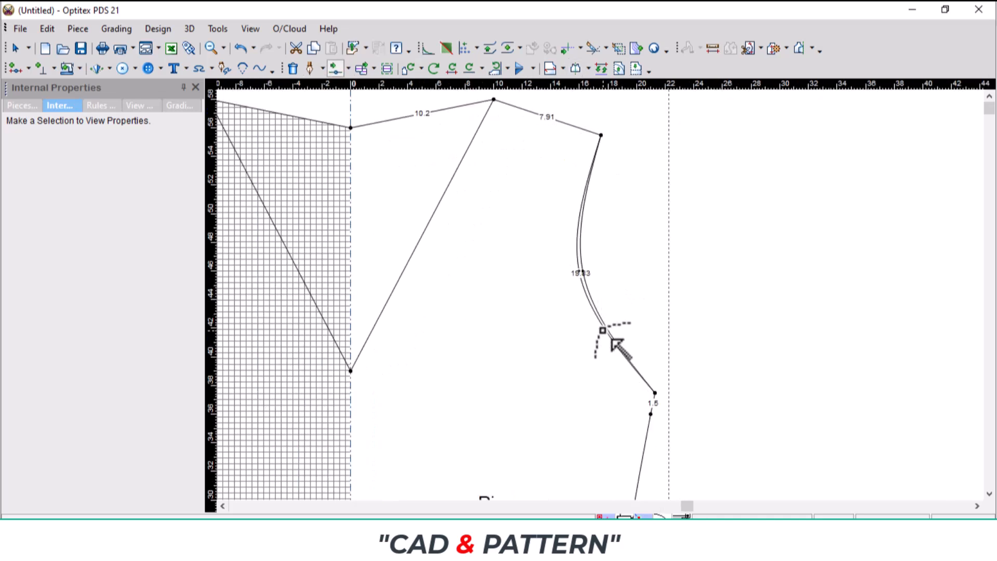
left_click_drag(612, 340, 638, 389)
scroll(632, 383, "up", 2)
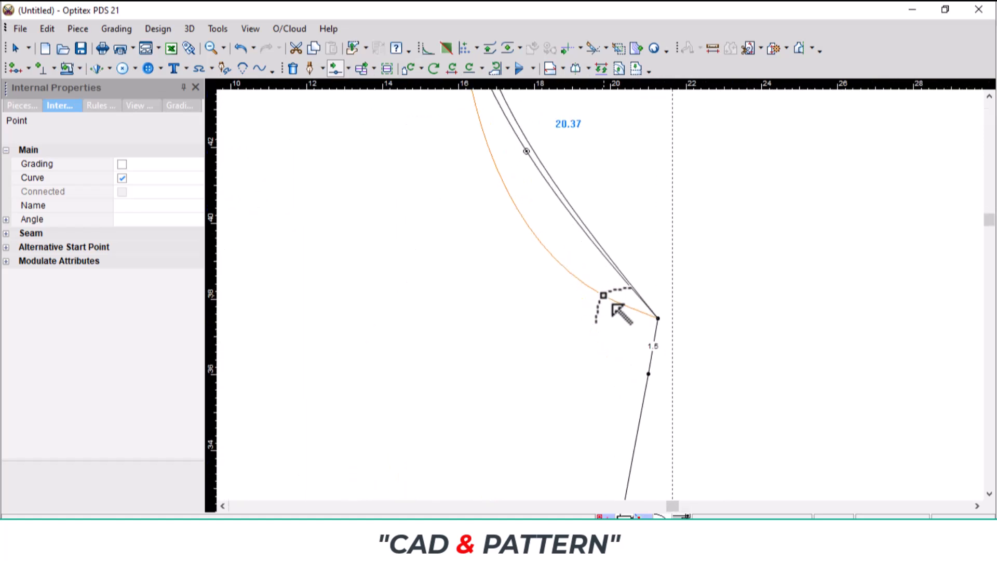
left_click(617, 300)
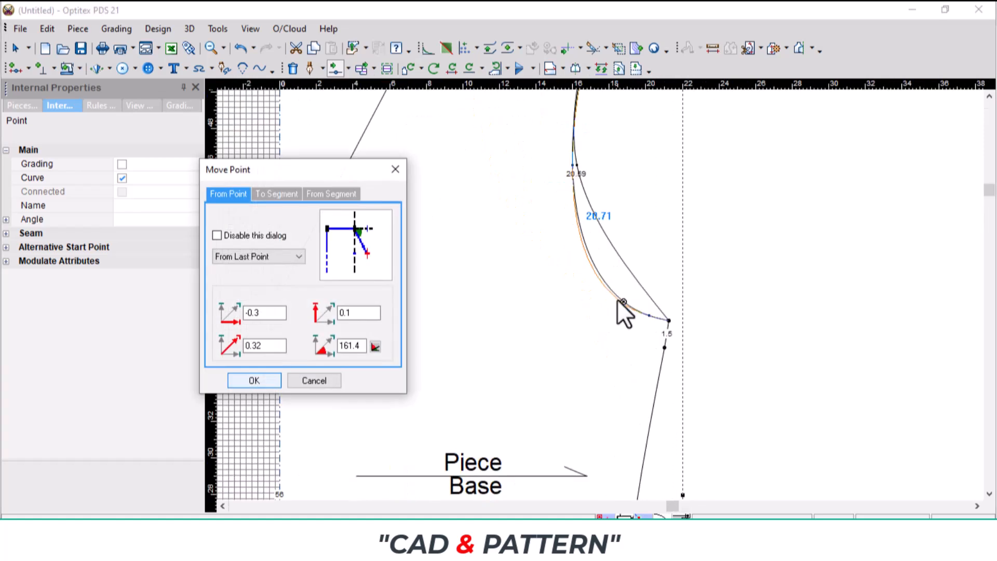
left_click(254, 380)
scroll(601, 292, "down", 1)
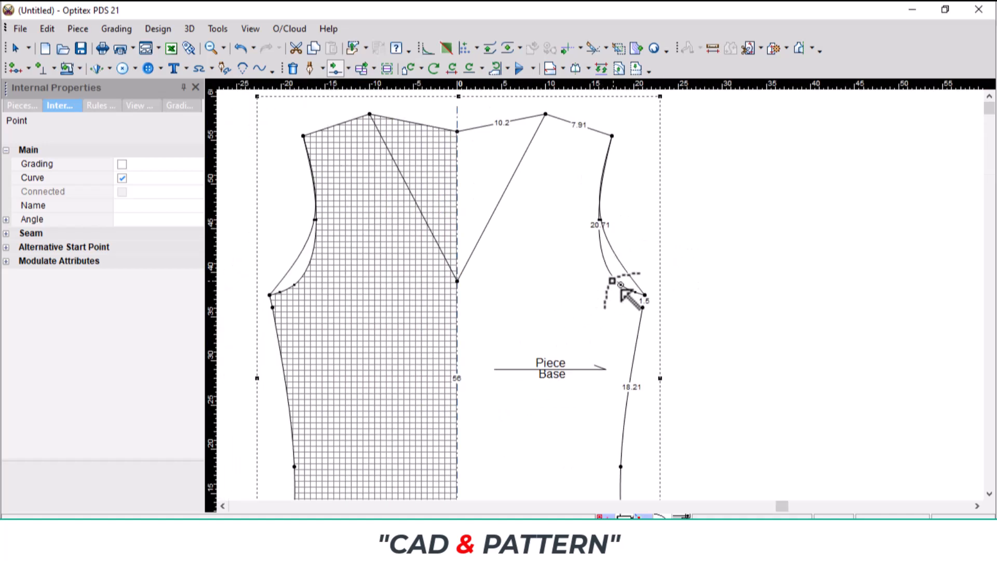
- Mirror the piece across the shoulder line to check how the armhole flows over the shoulder
scroll(625, 284, "up", 1)
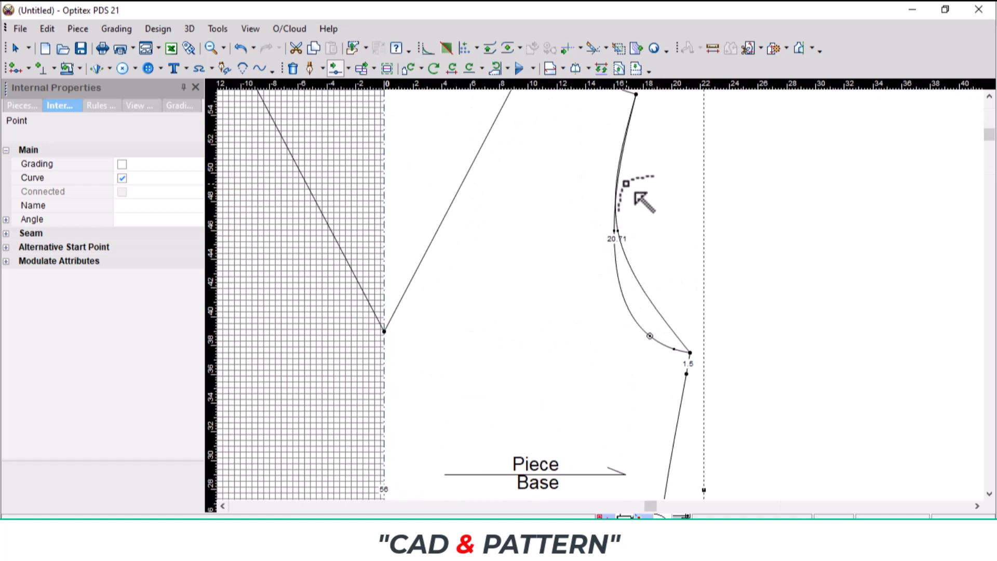
scroll(635, 194, "down", 1)
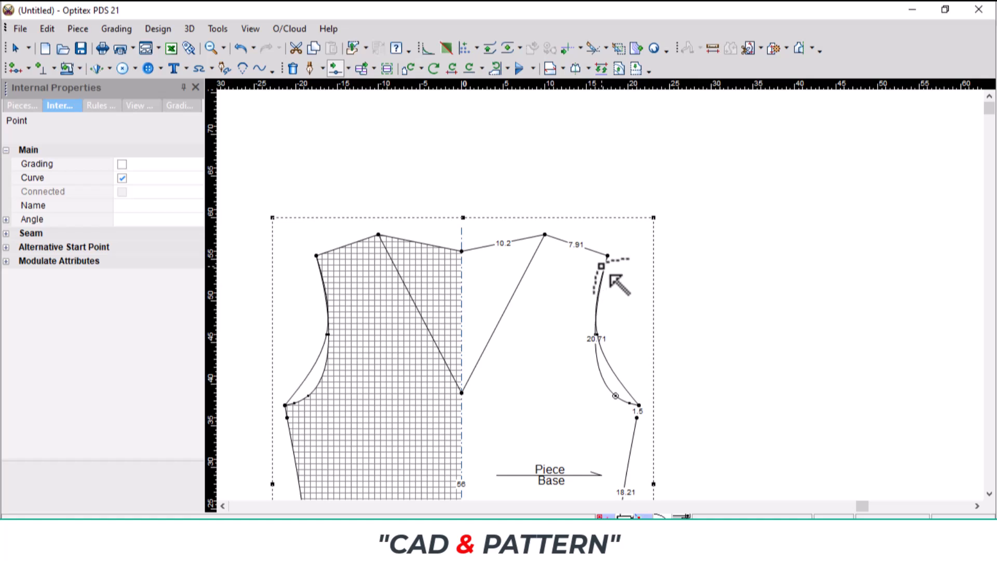
key("h")
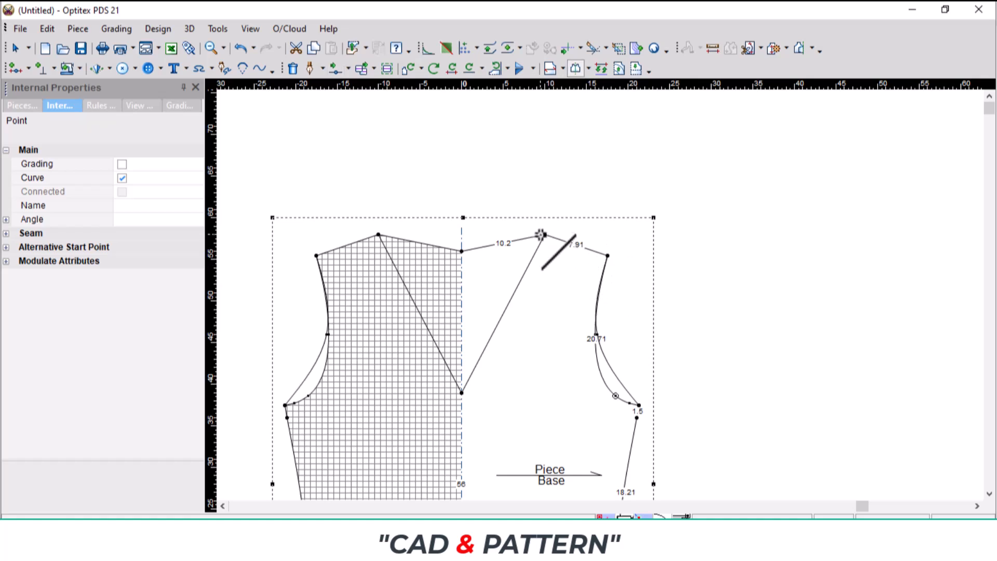
scroll(614, 261, "up", 3)
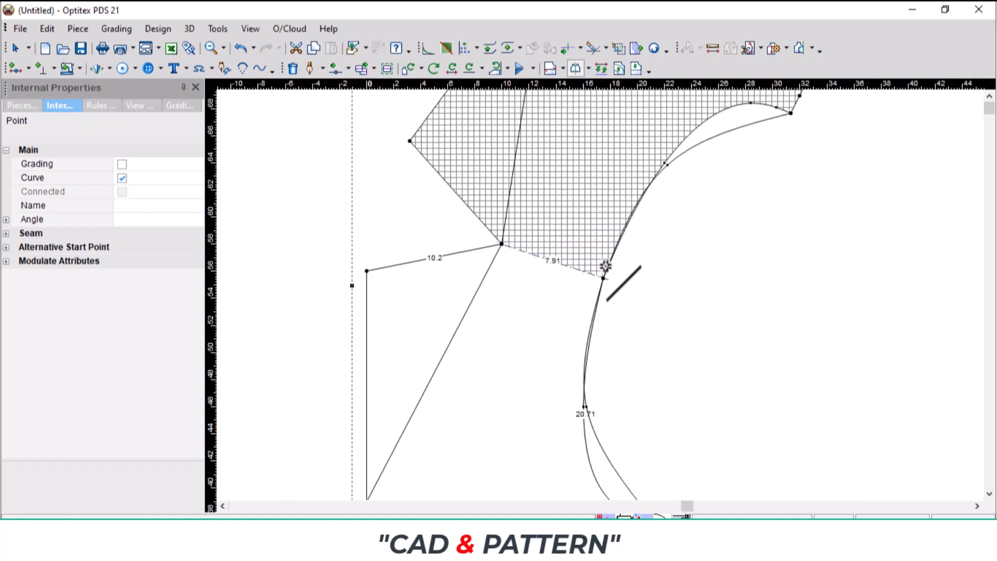
scroll(603, 294, "down", 1)
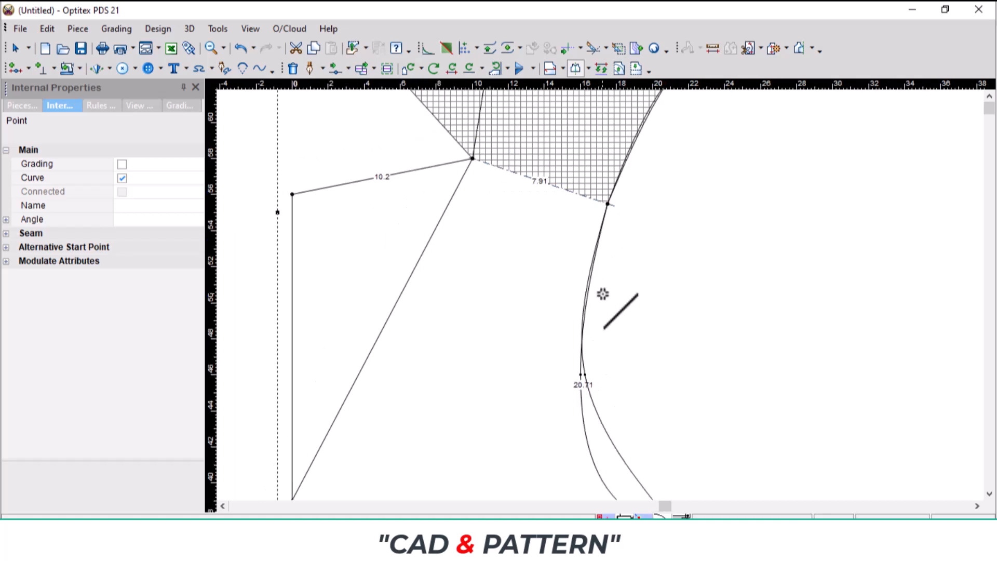
- Add a curve point on the upper armhole just below the shoulder tip and move it to smooth the armhole
key("m")
scroll(601, 279, "up", 1)
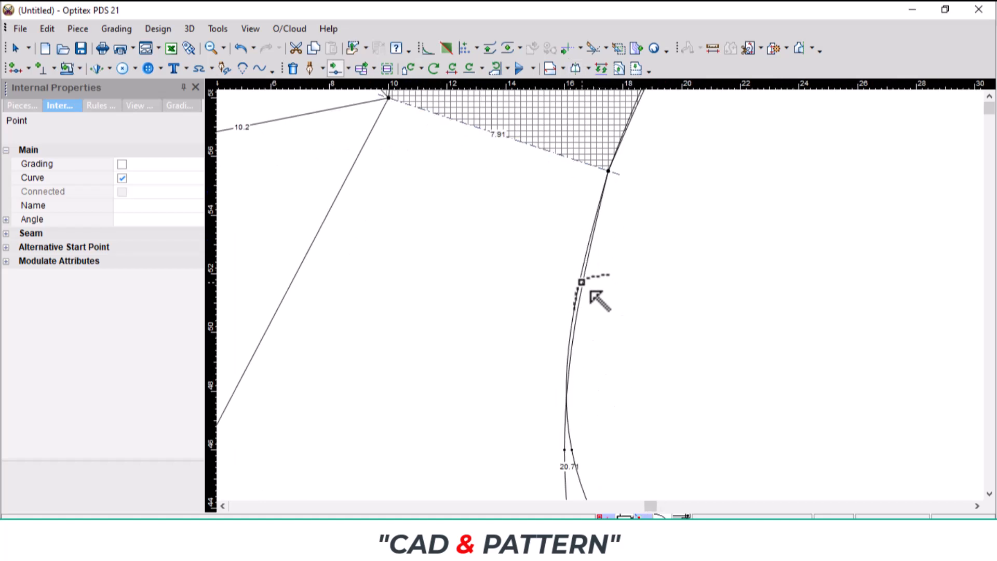
left_click_drag(593, 292, 617, 274)
scroll(596, 259, "up", 1)
left_click(255, 383)
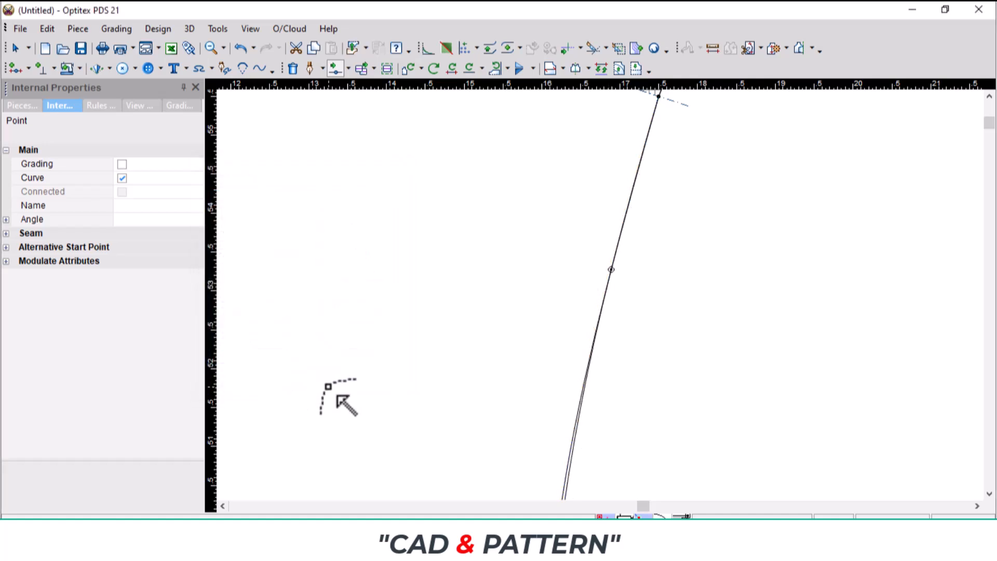
scroll(619, 322, "down", 3)
scroll(636, 374, "down", 1)
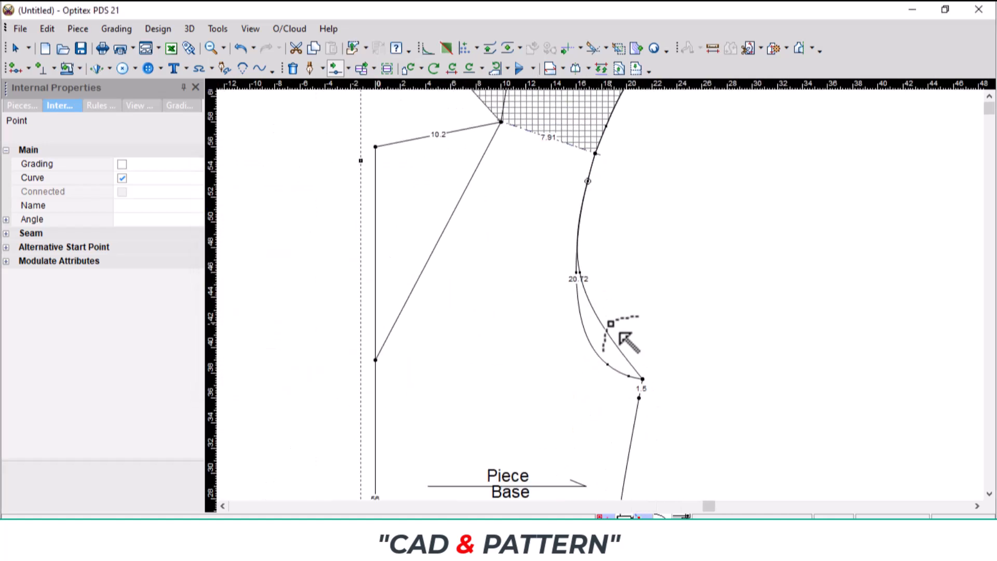
- Move the underarm point, the side seam point below it and the lower armhole curve points straight down together
scroll(620, 325, "up", 1)
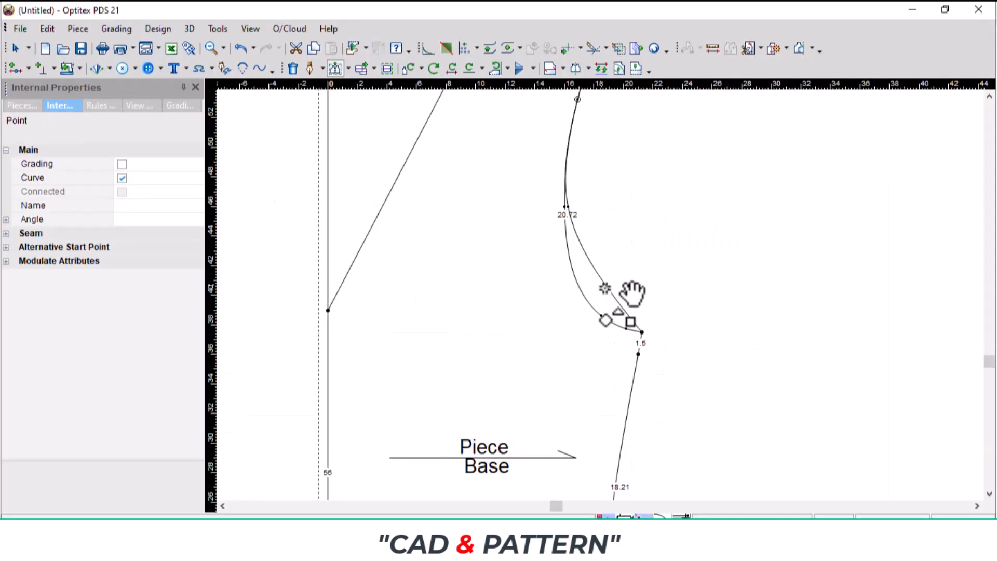
left_click_drag(570, 271, 657, 364)
left_click(642, 332)
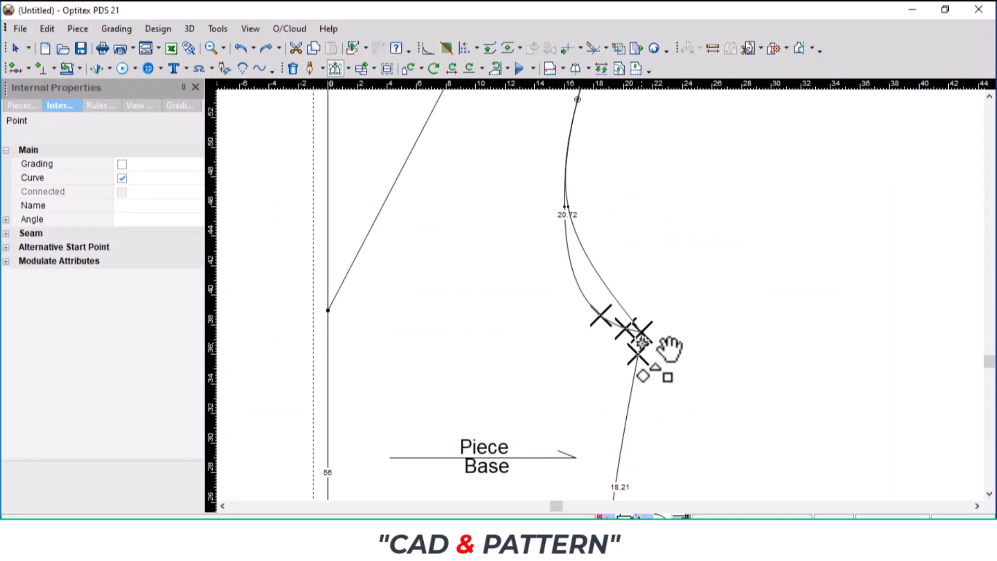
left_click(643, 375)
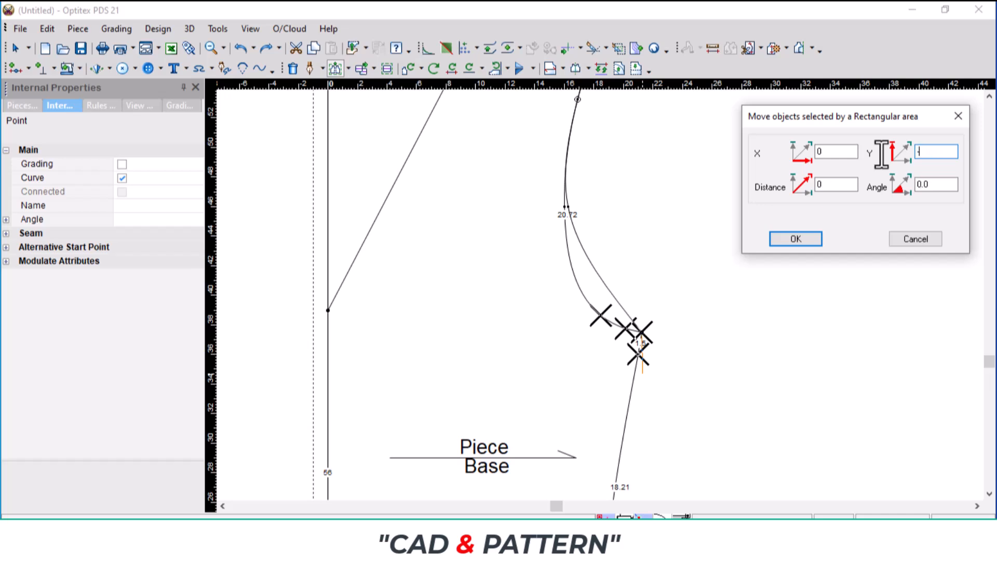
key("Return")
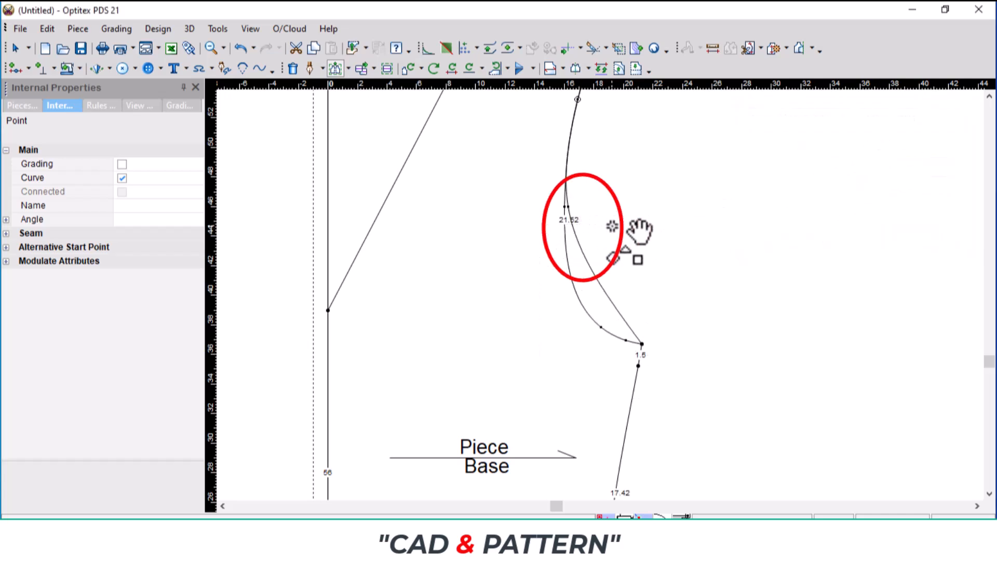
- Reshape the second armhole line to follow the deeper curve near the underarm, and return to the Select tool
scroll(657, 334, "down", 2)
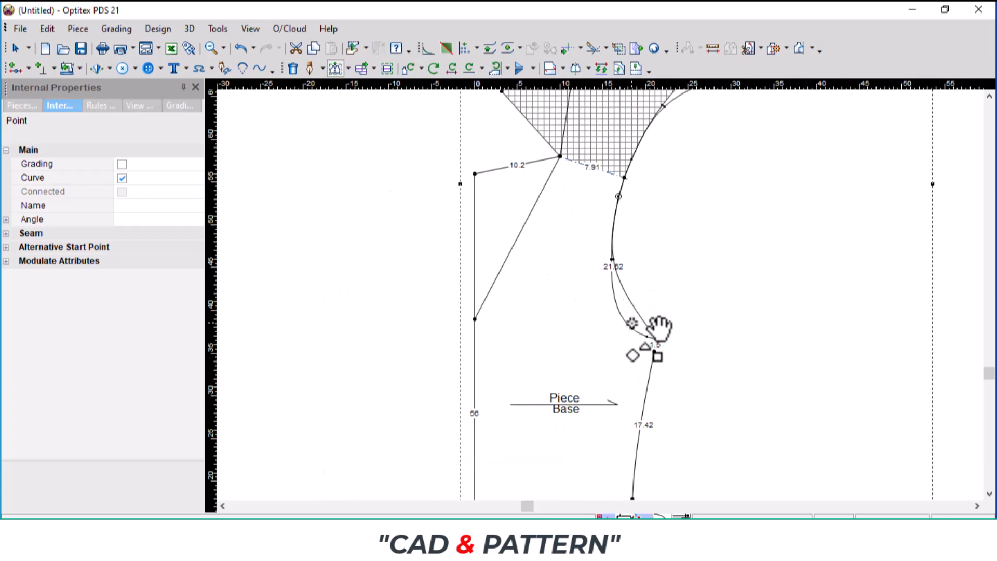
scroll(629, 300, "up", 3)
scroll(628, 300, "up", 3)
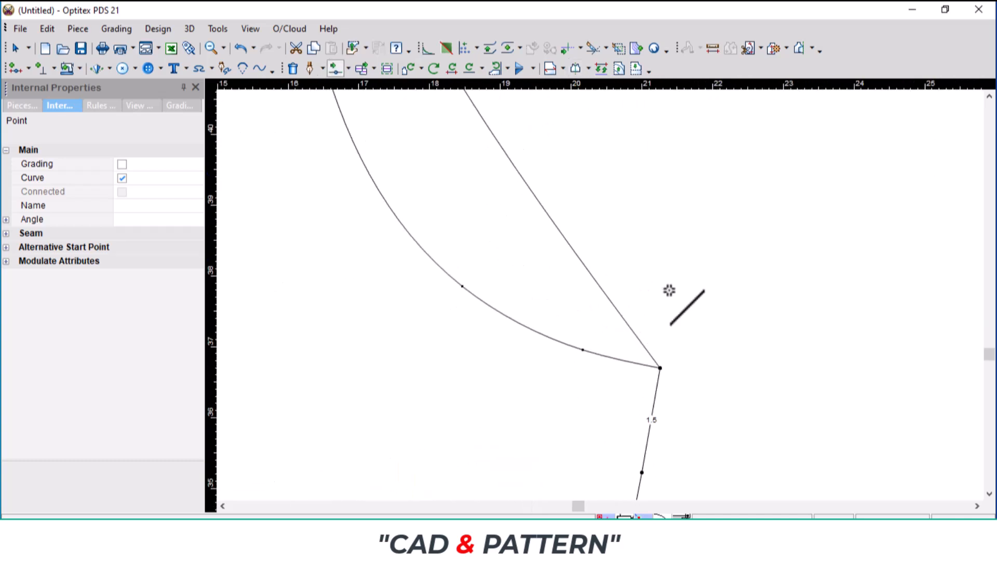
left_click_drag(639, 332, 597, 345)
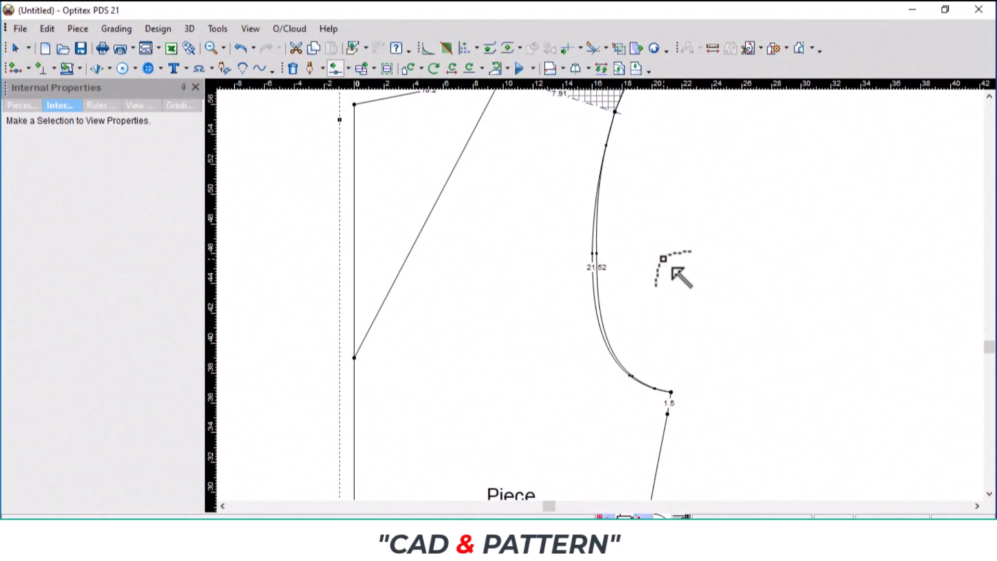
right_click(665, 262)
left_click(709, 264)
- Turn the mid-armhole curve points on both armhole lines into grading points
scroll(610, 275, "up", 3)
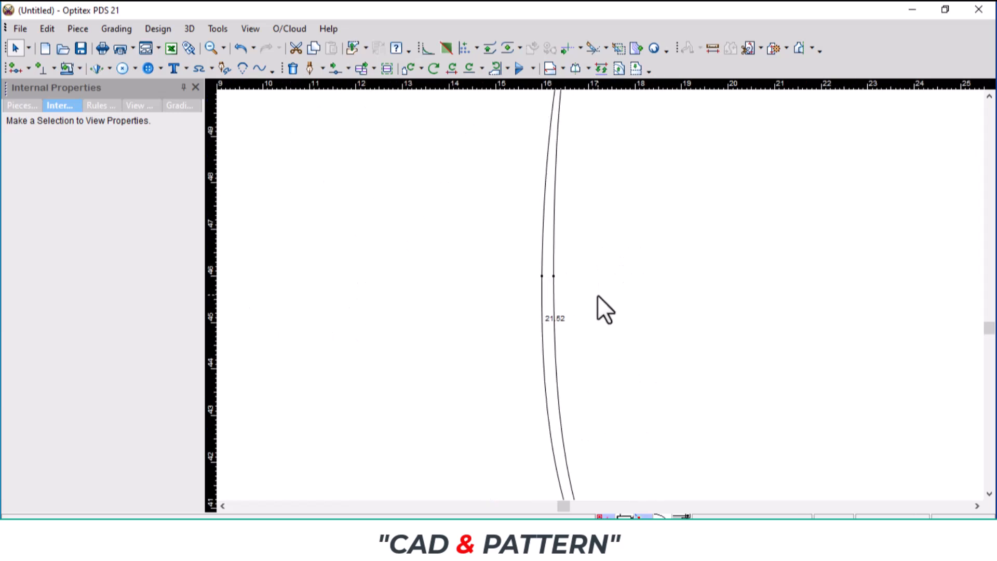
left_click(541, 275)
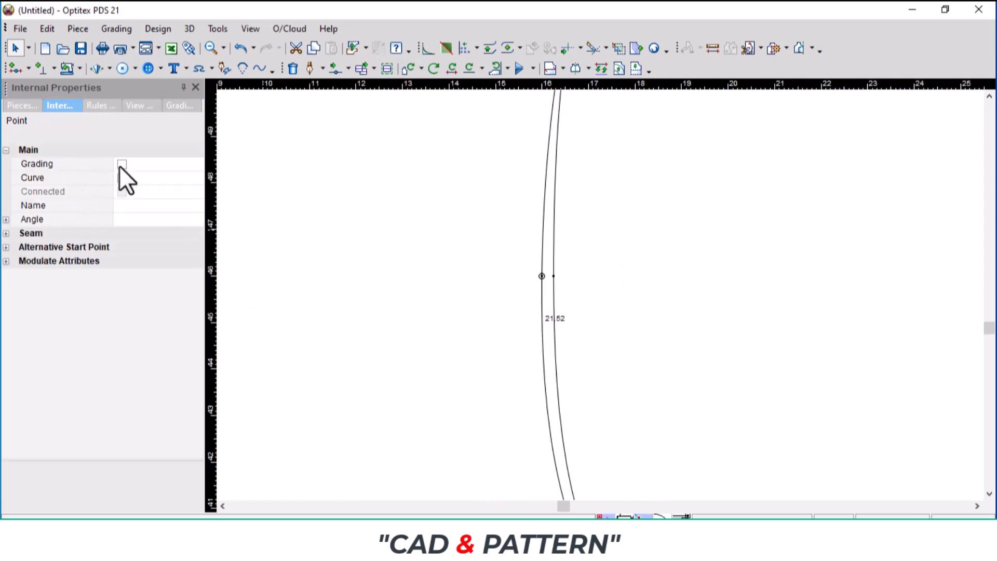
left_click(121, 164)
left_click(554, 276)
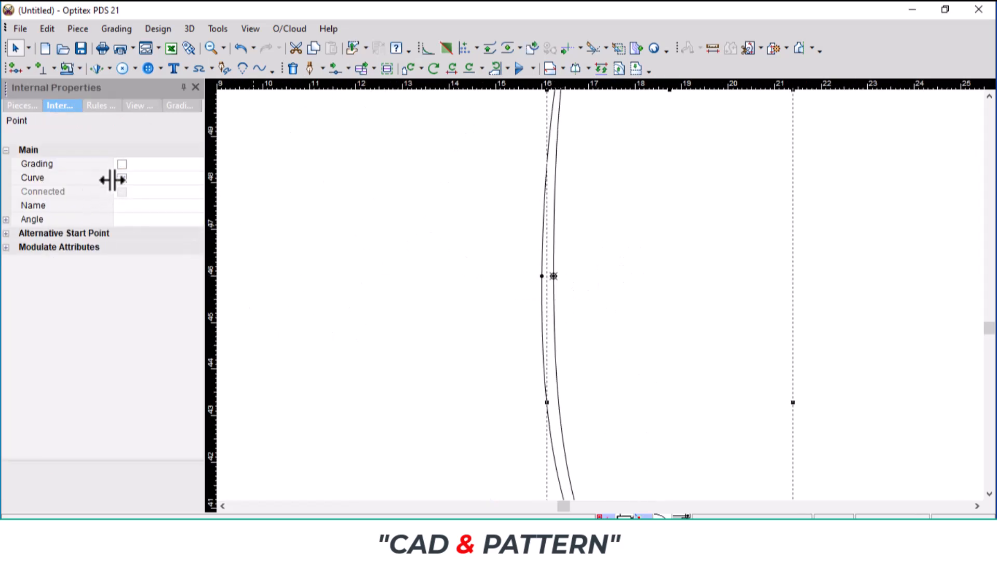
left_click(121, 164)
left_click(485, 332)
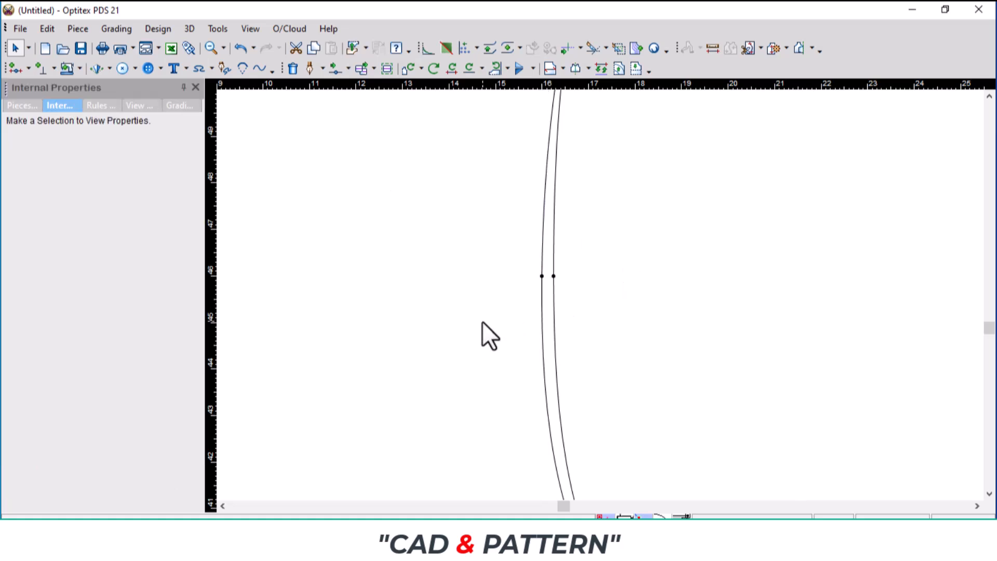
scroll(599, 295, "down", 3)
scroll(600, 295, "down", 3)
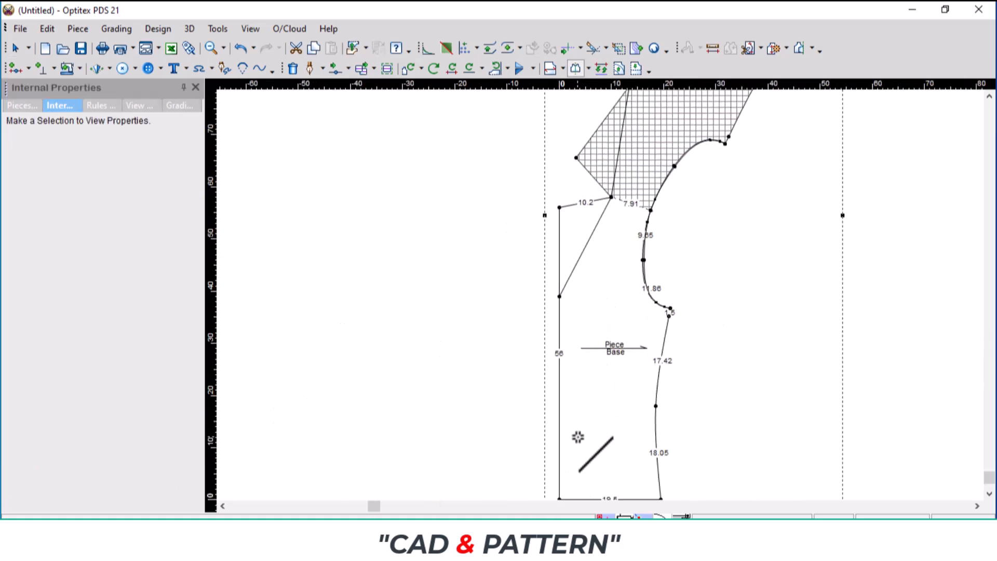
- Mirror the half body piece across its centre line to show the full front
left_click(560, 208)
scroll(561, 207, "up", 3)
scroll(606, 287, "up", 3)
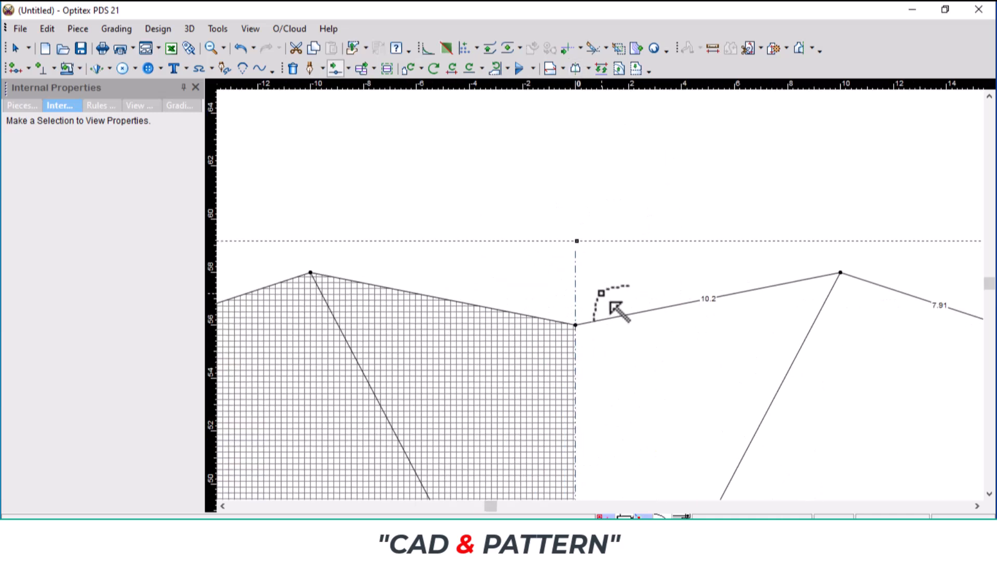
- Add curve points on the back neckline beside the centre line and near the shoulder neck point, moving them to round the neckline
scroll(611, 303, "up", 2)
left_click_drag(601, 364, 597, 387)
key("Return")
scroll(659, 304, "down", 3)
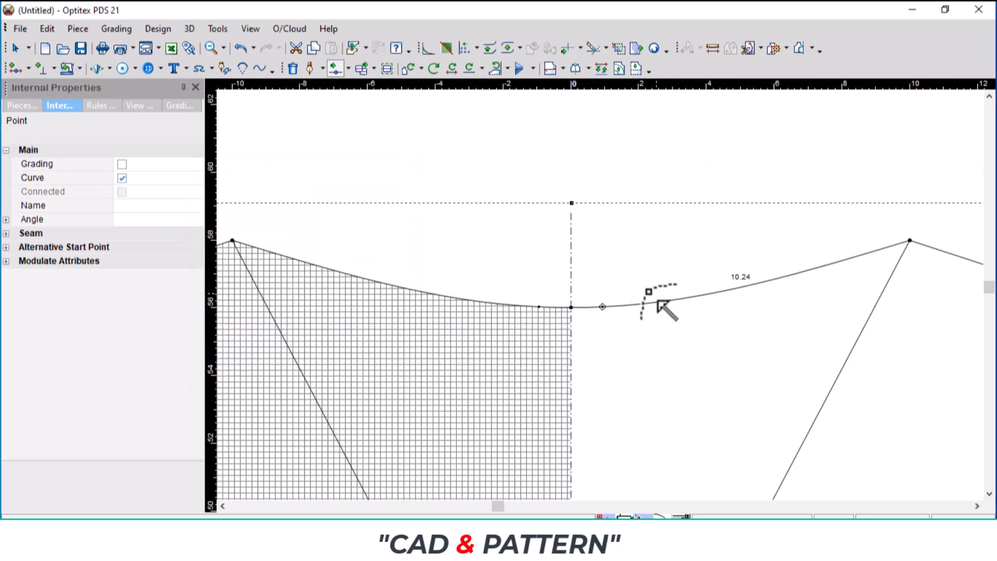
left_click_drag(642, 293, 653, 281)
left_click(260, 382)
scroll(251, 376, "up", 2)
scroll(745, 232, "down", 3)
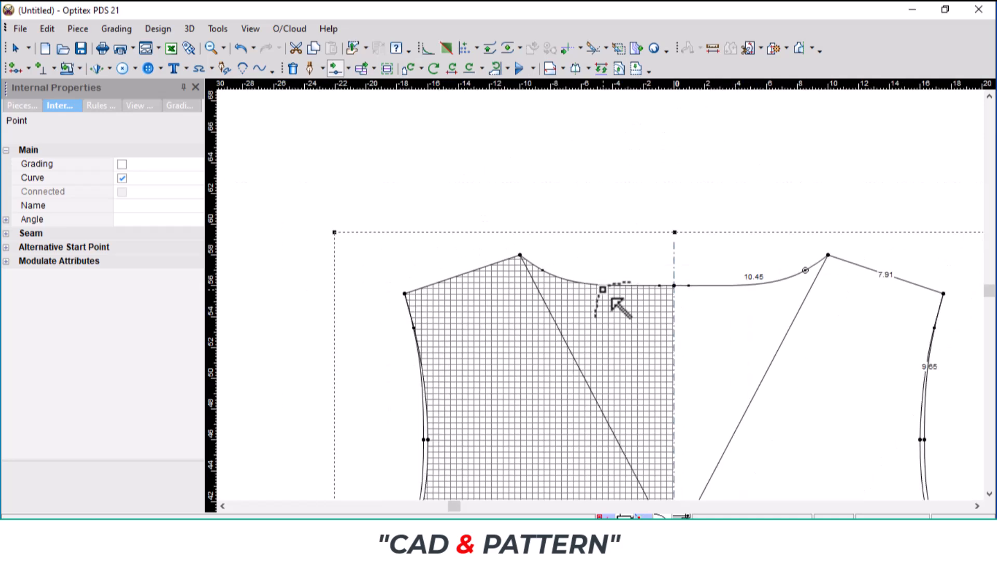
- Add a curve point midway along the back neckline and move it to smooth the curve
scroll(857, 283, "up", 3)
scroll(430, 296, "up", 1)
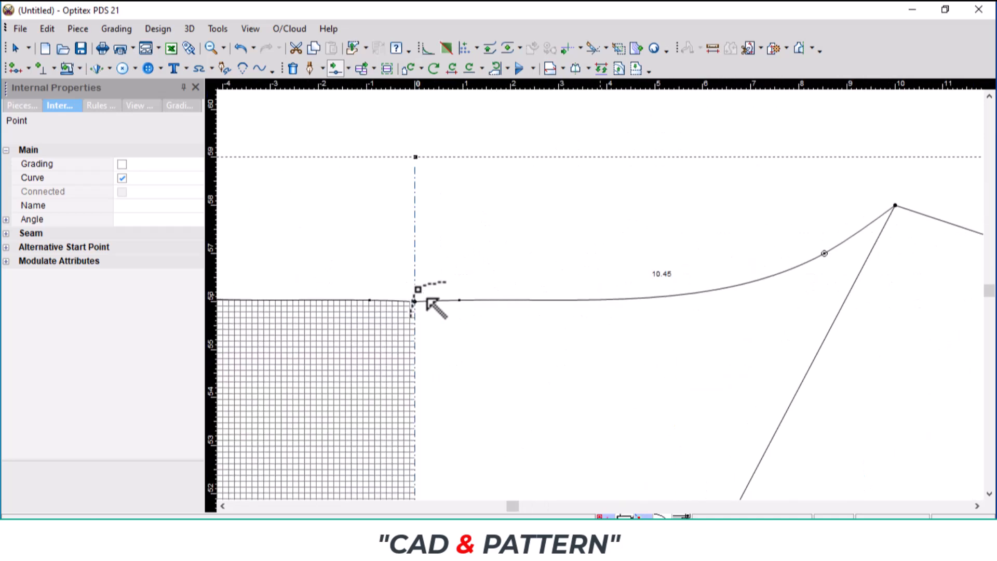
scroll(619, 312, "up", 1)
left_click_drag(646, 311, 690, 293)
key("Return")
- Move the back neckline curve point beside the centre line by 0.01 horizontally and -0.02 vertically
scroll(403, 343, "up", 2)
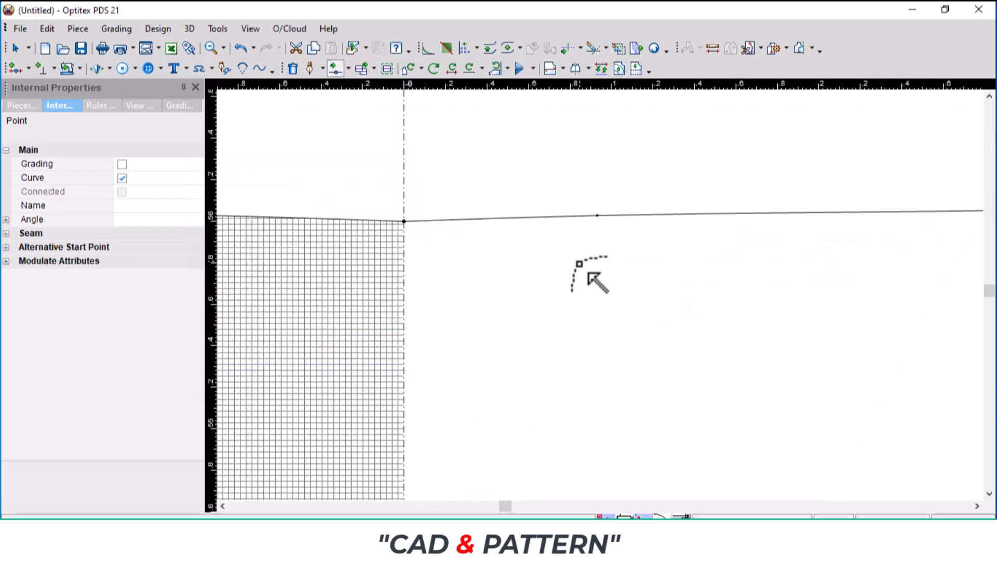
left_click_drag(607, 224, 615, 236)
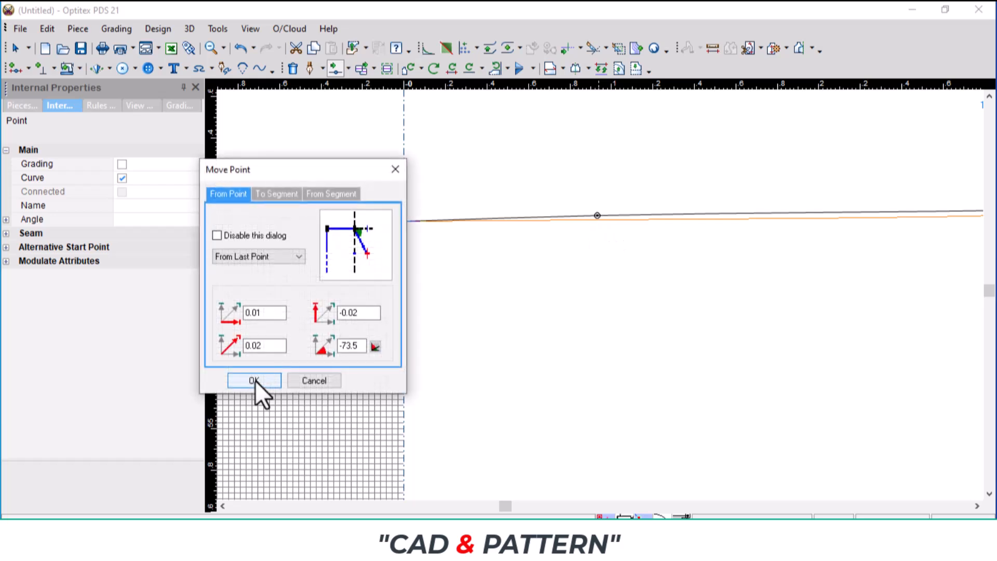
left_click(257, 383)
scroll(612, 323, "down", 2)
scroll(605, 318, "down", 2)
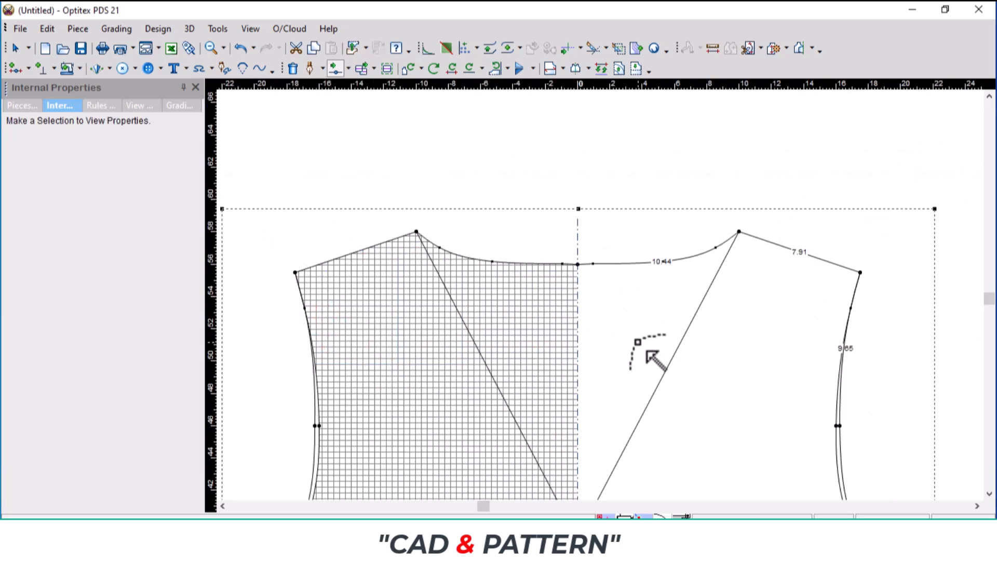
- Add a curve point on the V-neck line just below the shoulder neck point and move it outward to bow the line
scroll(623, 329, "up", 2)
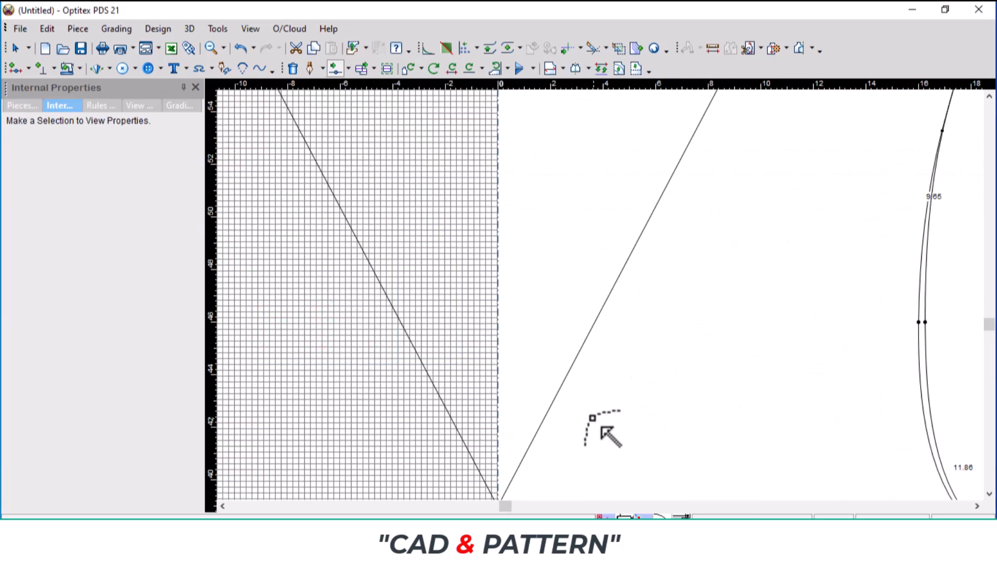
scroll(630, 291, "down", 2)
scroll(644, 254, "up", 2)
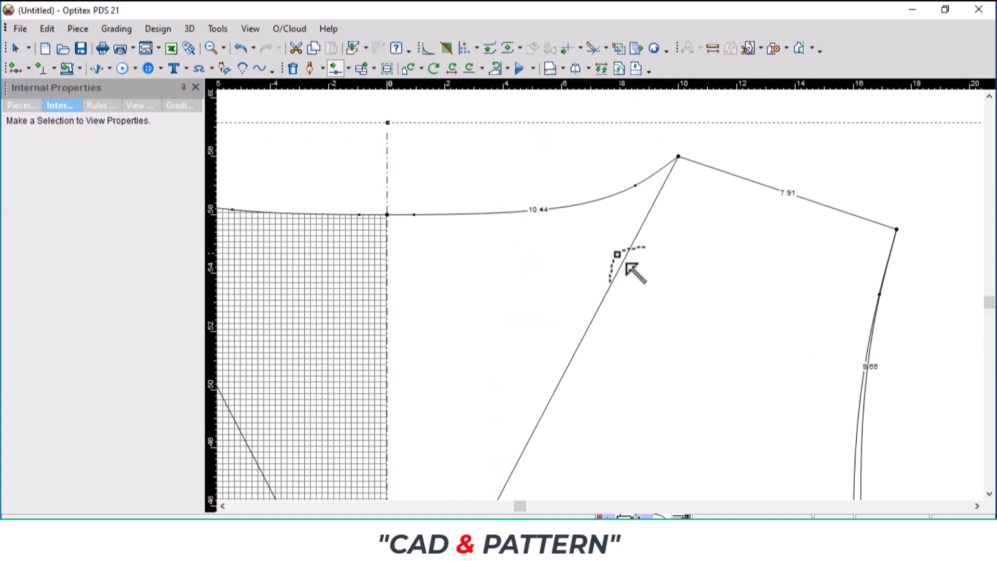
left_click_drag(643, 217, 665, 220)
key("Return")
scroll(590, 333, "down", 2)
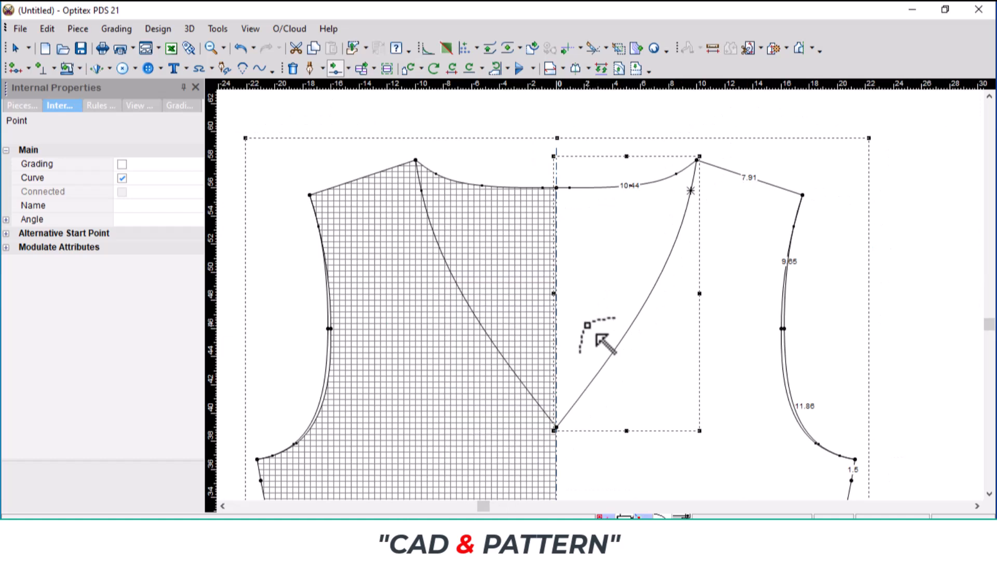
- Add a curve point on the V-neck line just above its tip and move it by -0.59 horizontally and -0.05 vertically
scroll(616, 313, "up", 3)
left_click_drag(527, 286, 504, 286)
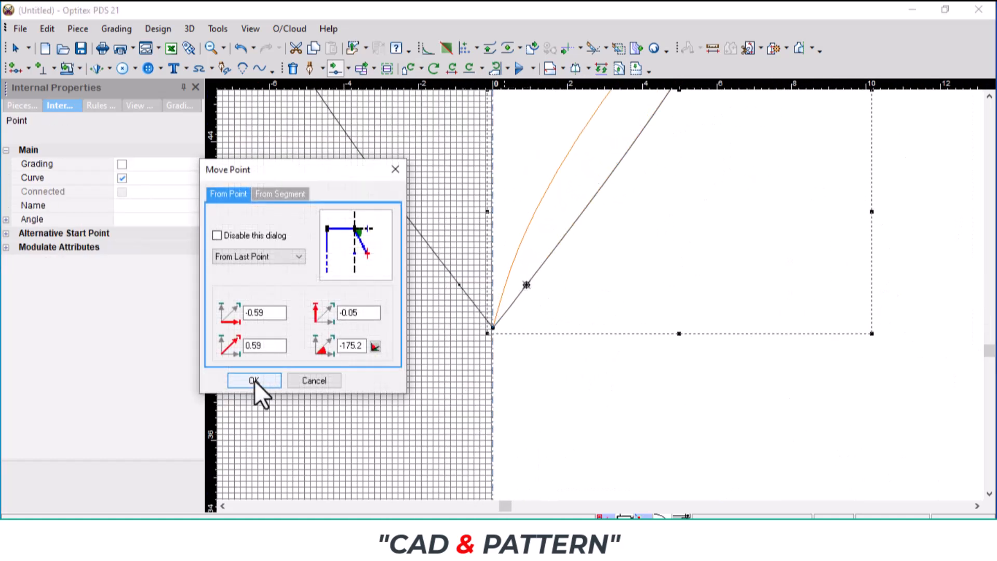
left_click(253, 382)
scroll(661, 265, "down", 4)
scroll(611, 250, "up", 4)
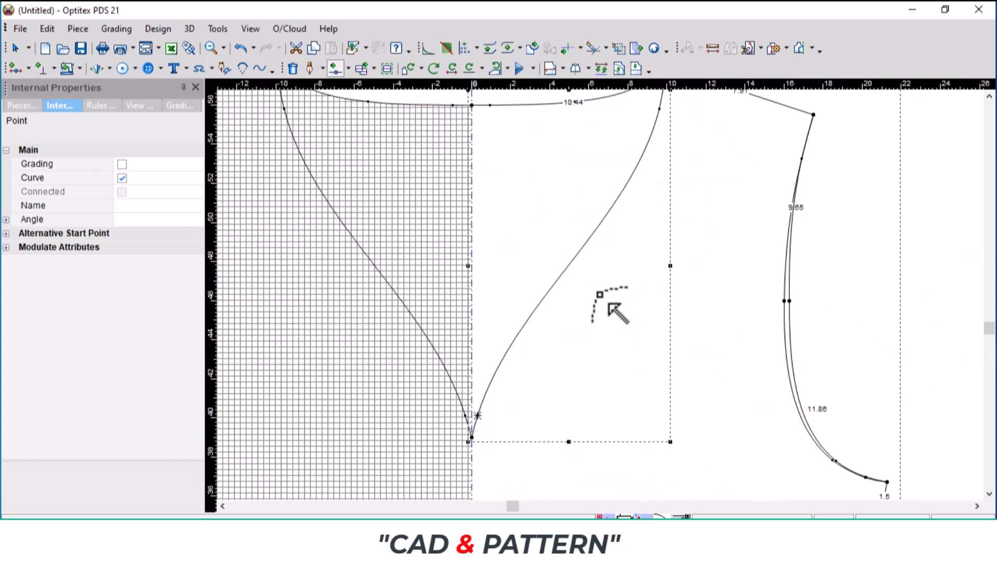
- Add a curve point at the middle of the V-neck line and move it outward toward the armhole
left_click_drag(552, 279, 619, 285)
scroll(597, 293, "down", 3)
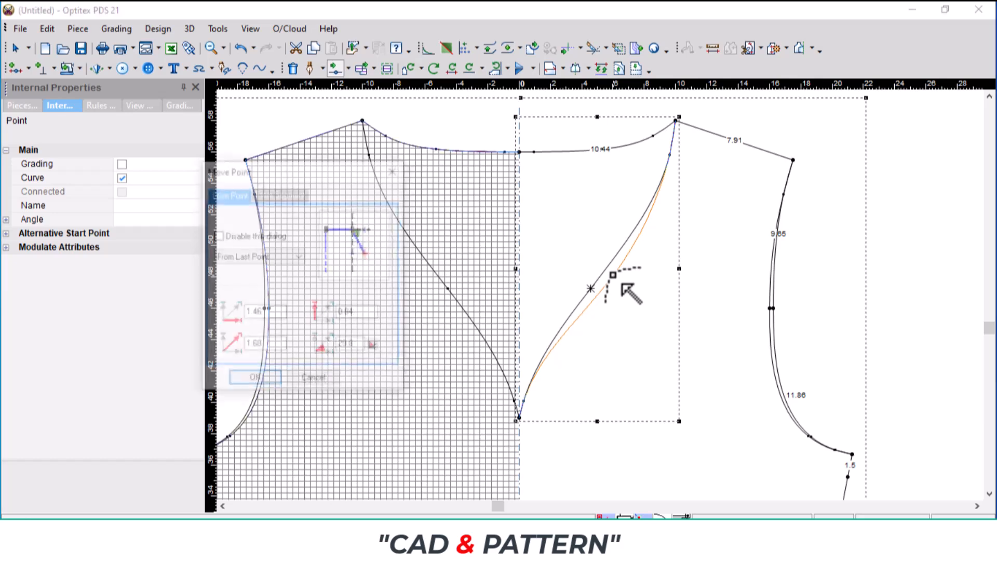
key("Return")
scroll(621, 296, "down", 3)
scroll(597, 301, "up", 3)
left_click(552, 276)
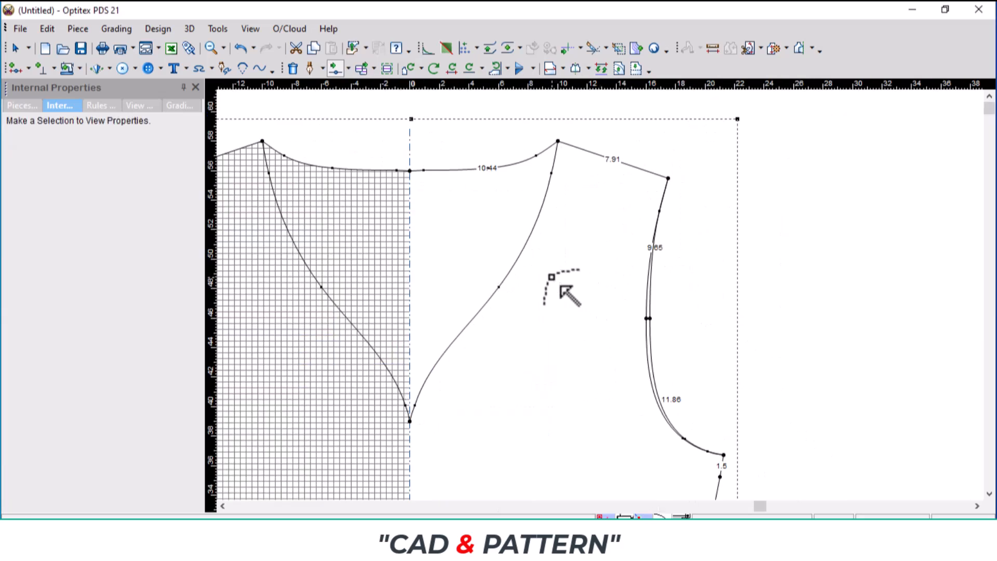
- Move the middle curve point of the V-neck line slightly up and outward to refine the curve
scroll(571, 292, "up", 3)
left_click(509, 326)
left_click_drag(509, 326, 524, 310)
key("Return")
scroll(494, 361, "down", 3)
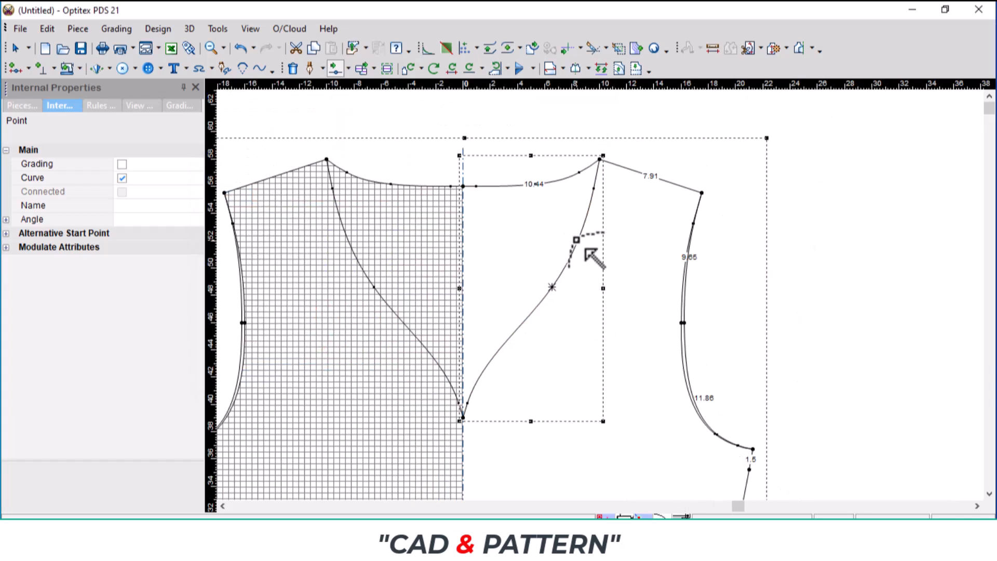
- Move the upper V-neck curve point below the shoulder neck point slightly outward
scroll(592, 251, "up", 3)
left_click(630, 234)
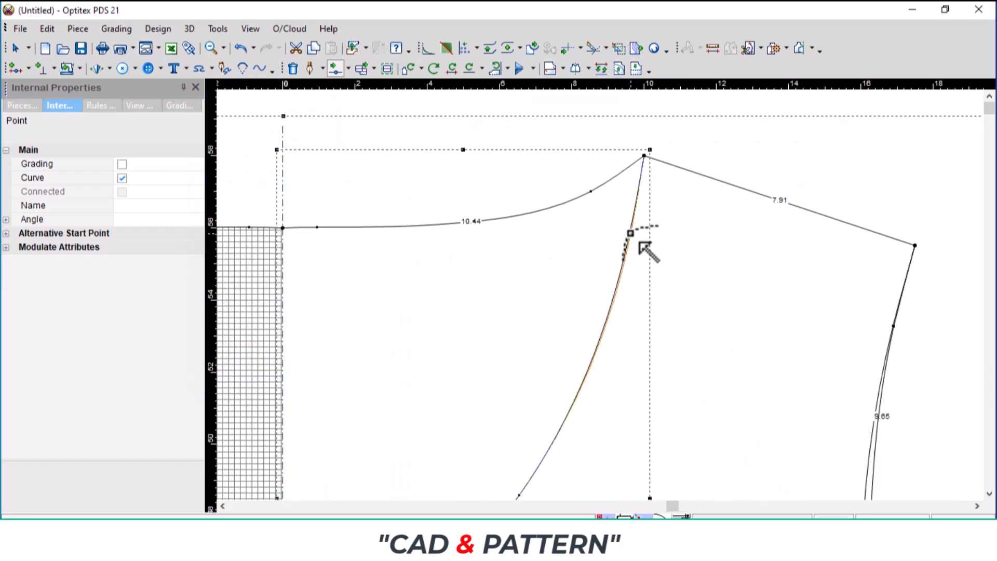
left_click(633, 235)
key("Return")
scroll(650, 321, "down", 4)
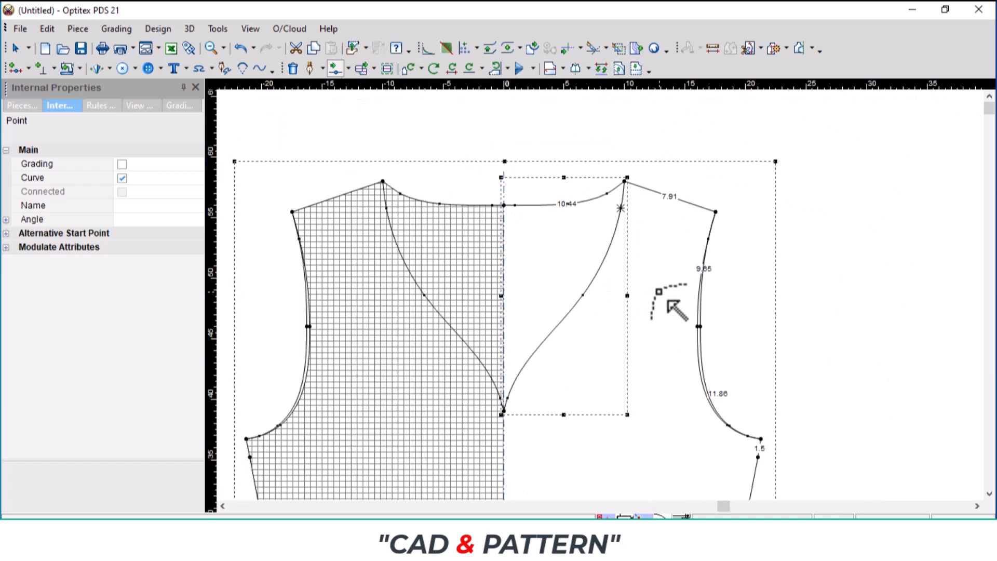
- Mirror the body piece across the shoulder line and examine how both necklines flow through the shoulder neck point
scroll(695, 209, "up", 3)
key("h")
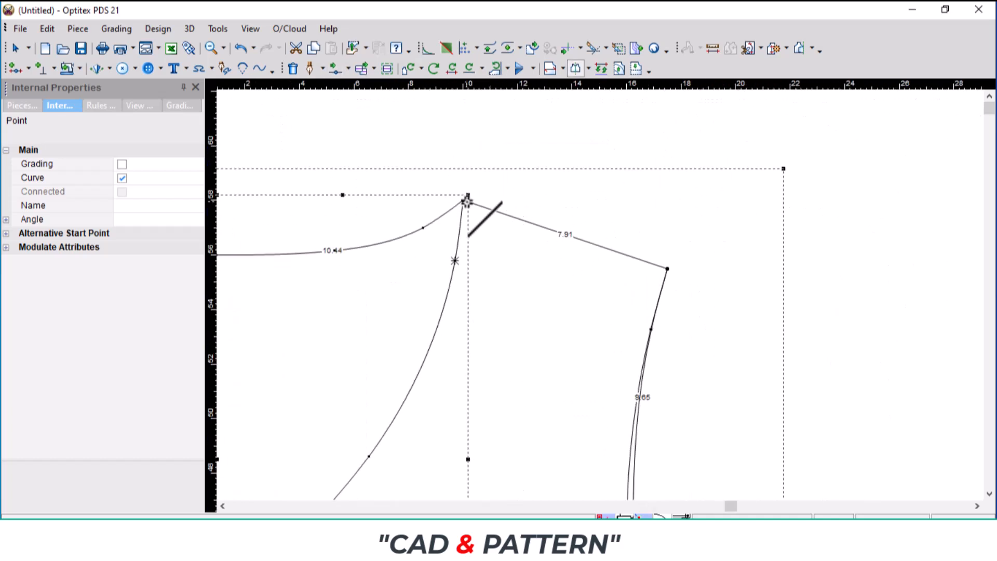
left_click(466, 201)
left_click(665, 269)
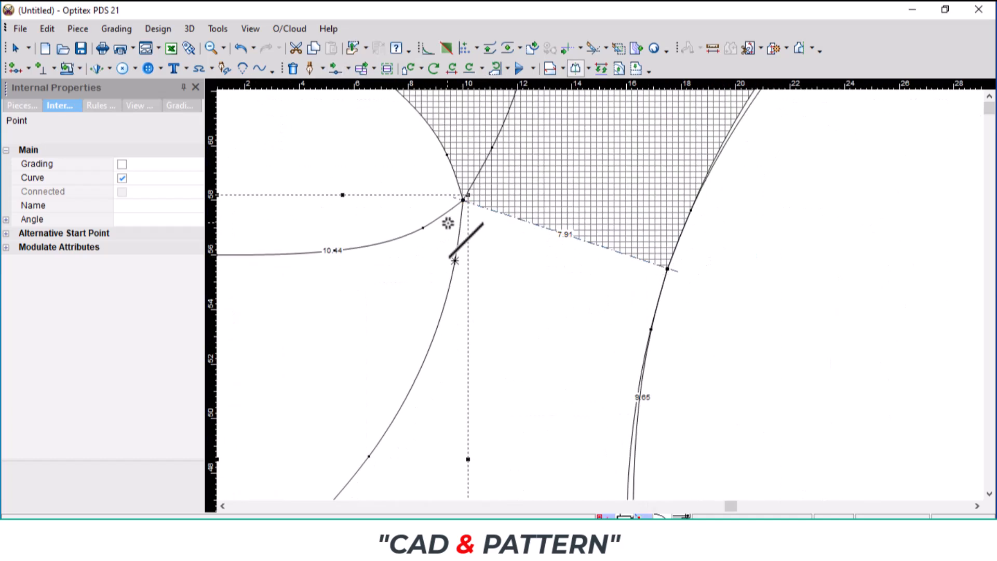
scroll(448, 224, "up", 3)
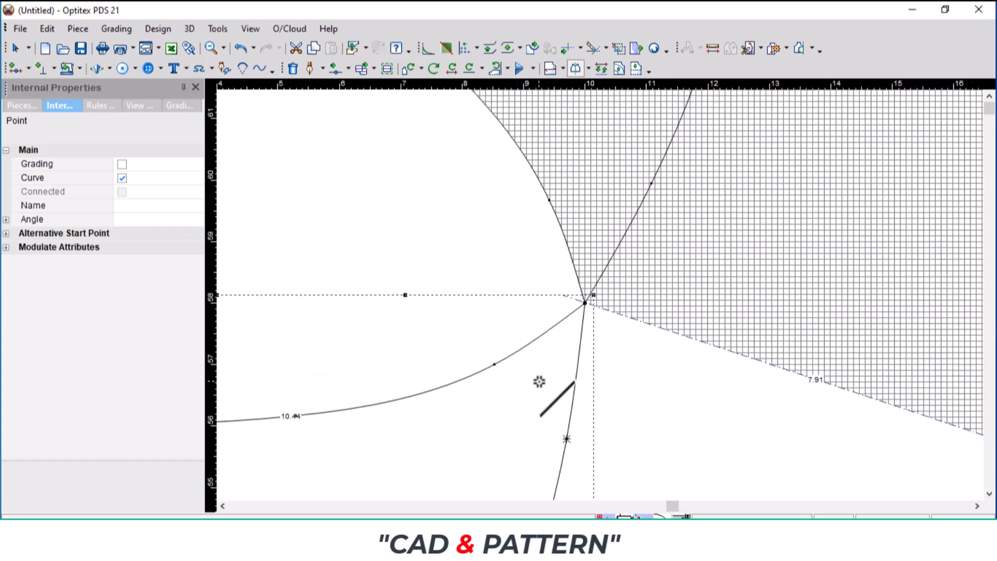
scroll(601, 294, "down", 3)
scroll(558, 287, "up", 3)
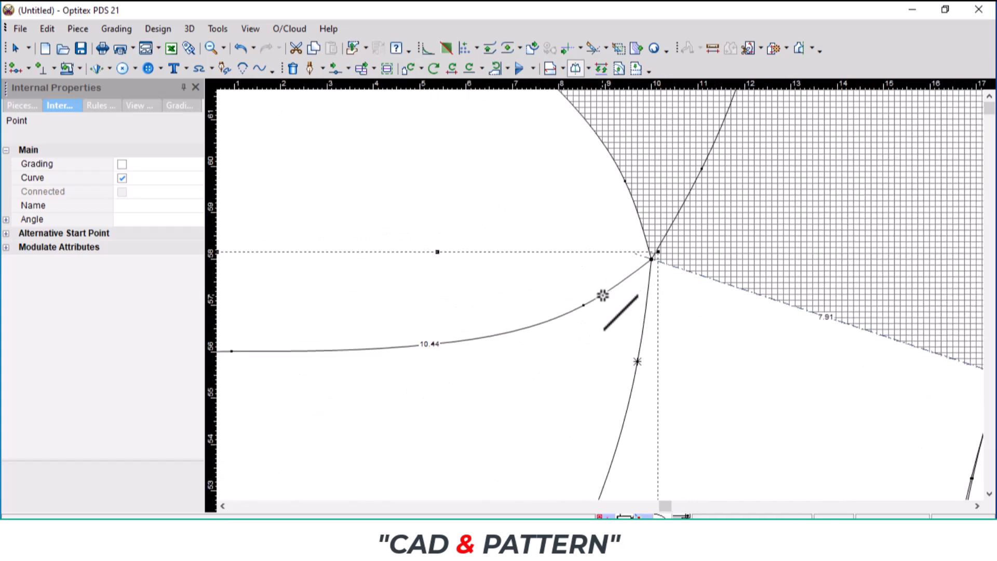
- Move the back neckline curve point near the shoulder neck point outward to smooth its run into the shoulder
key("m")
left_click_drag(615, 311, 618, 312)
left_click(260, 383)
scroll(616, 322, "down", 2)
scroll(616, 322, "down", 3)
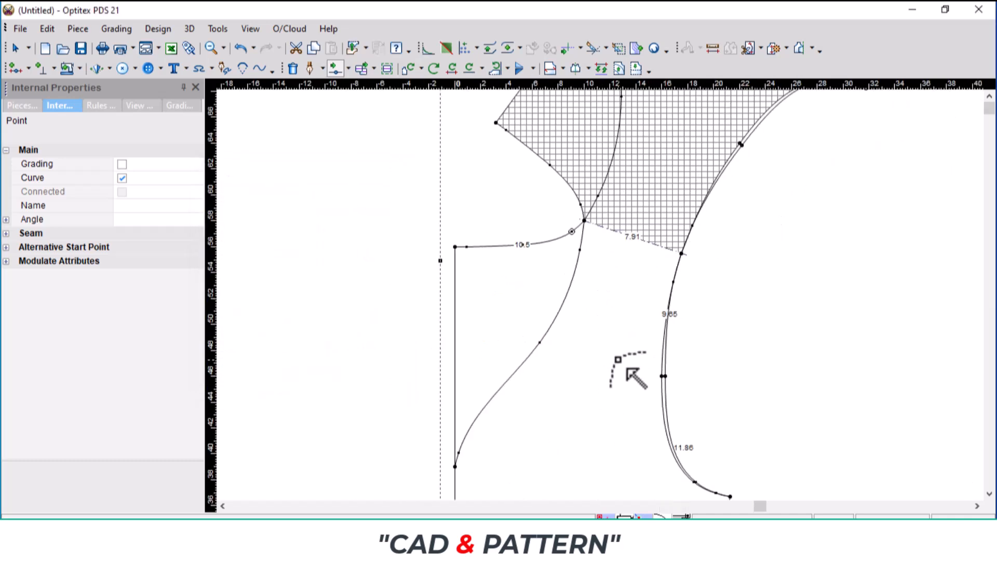
scroll(618, 316, "down", 2)
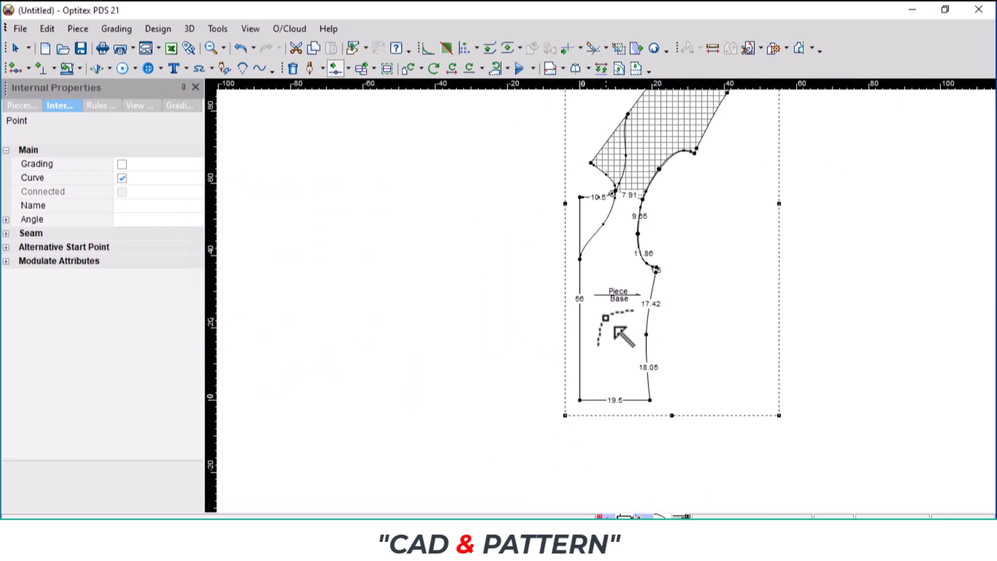
- Mirror the body piece across the centre line from the hem to the back neck point
key("h")
left_click(580, 400)
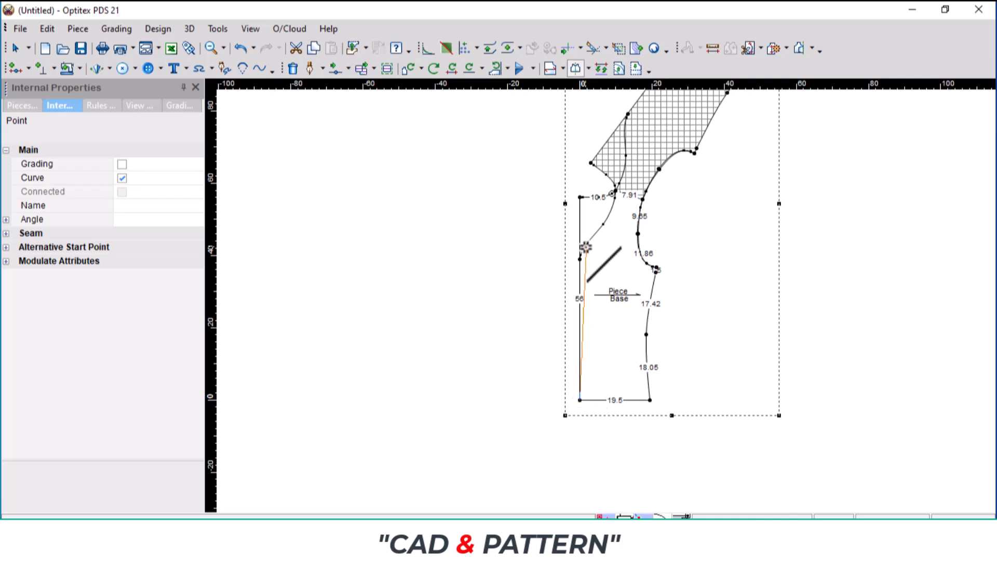
left_click(580, 197)
scroll(601, 301, "up", 4)
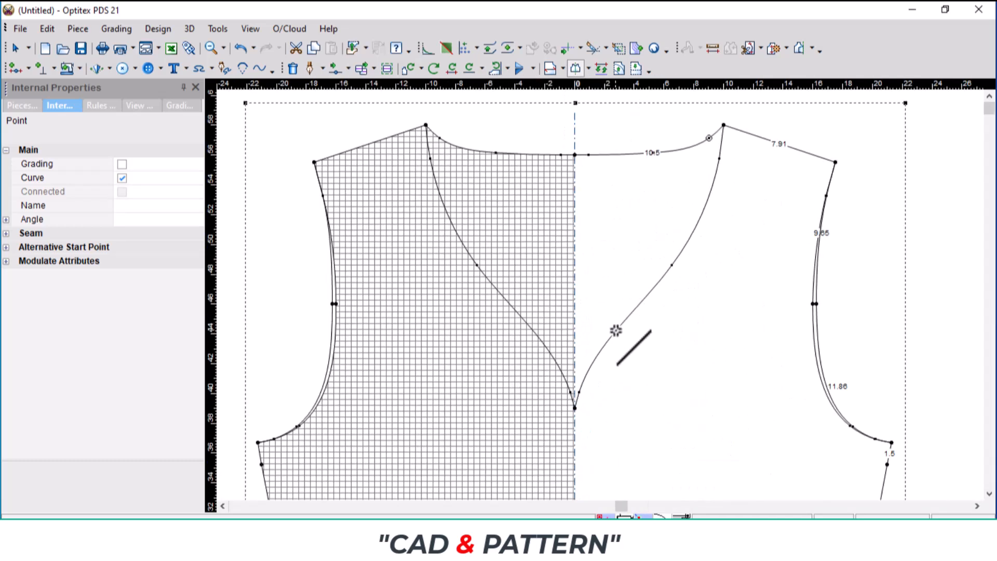
- Save the pattern in the ZUMBA folder as a PDS file named Y NK LS TOP
key("ctrl+s")
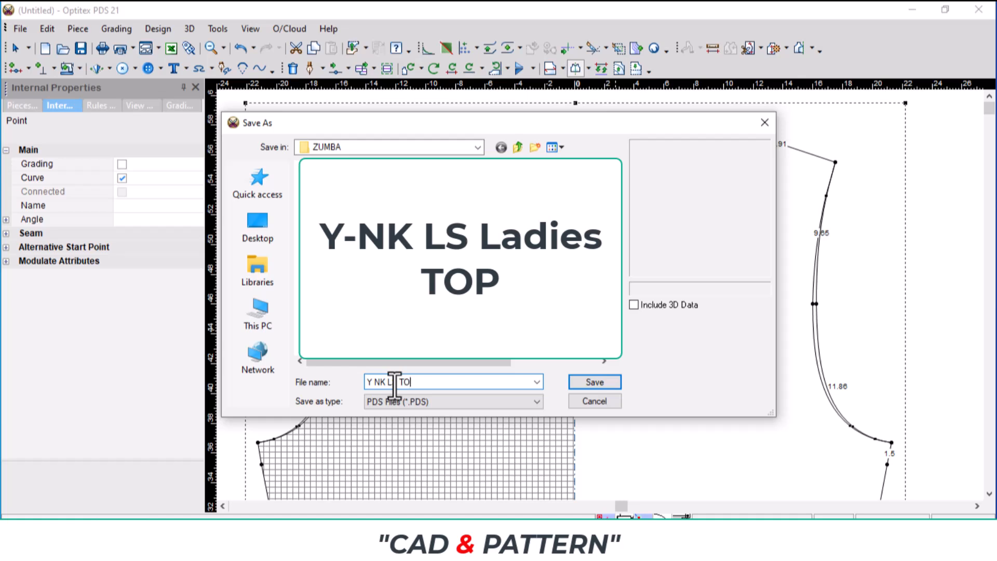
key("Return")
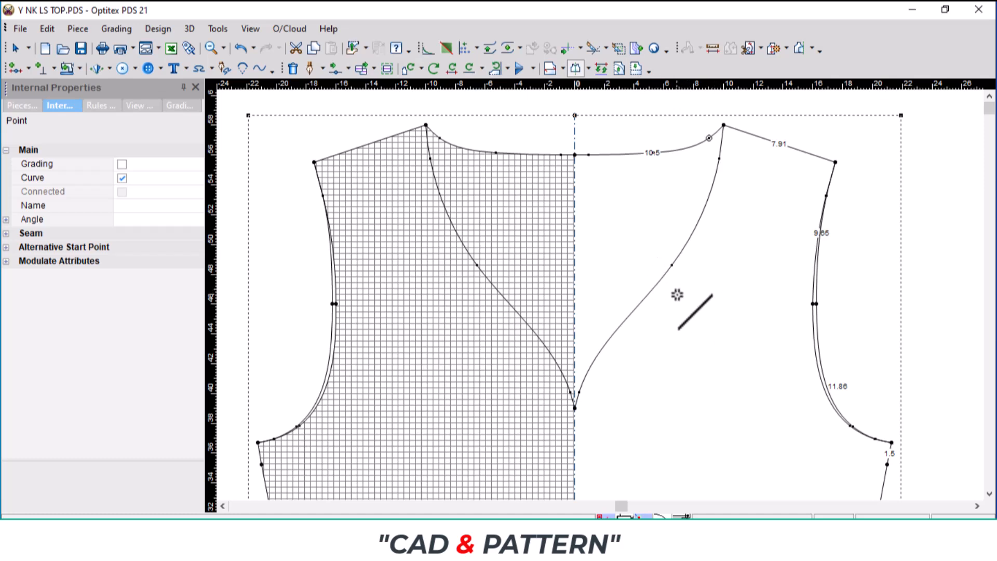
- Move the middle curve point of the V-neck line slightly downward
key("m")
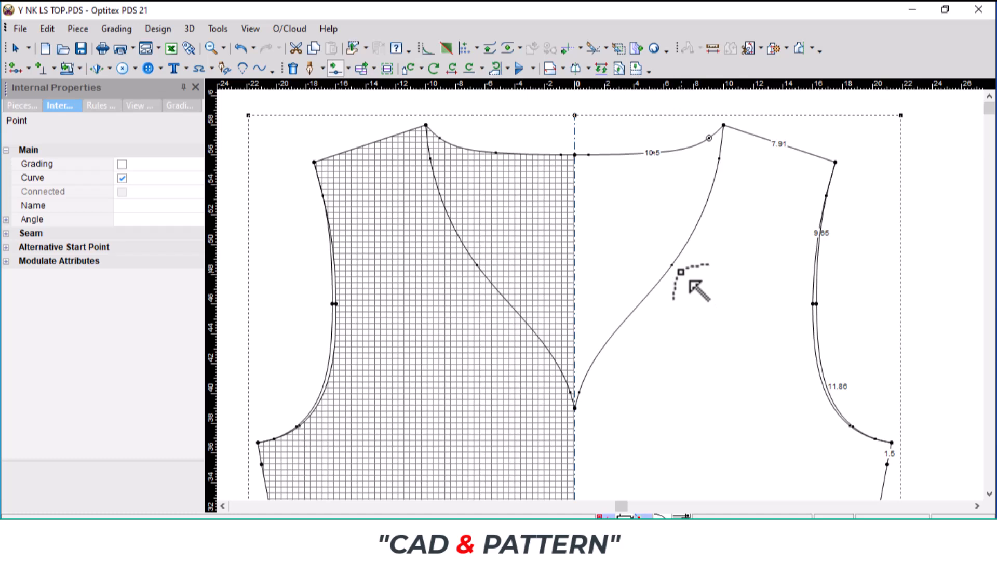
scroll(680, 273, "up", 1)
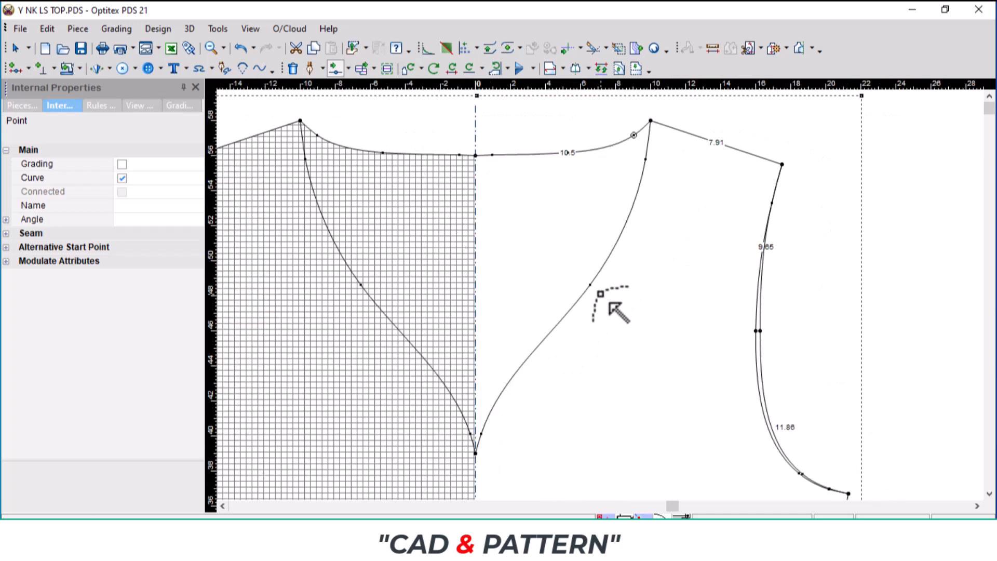
left_click(589, 285)
left_click_drag(589, 285, 590, 288)
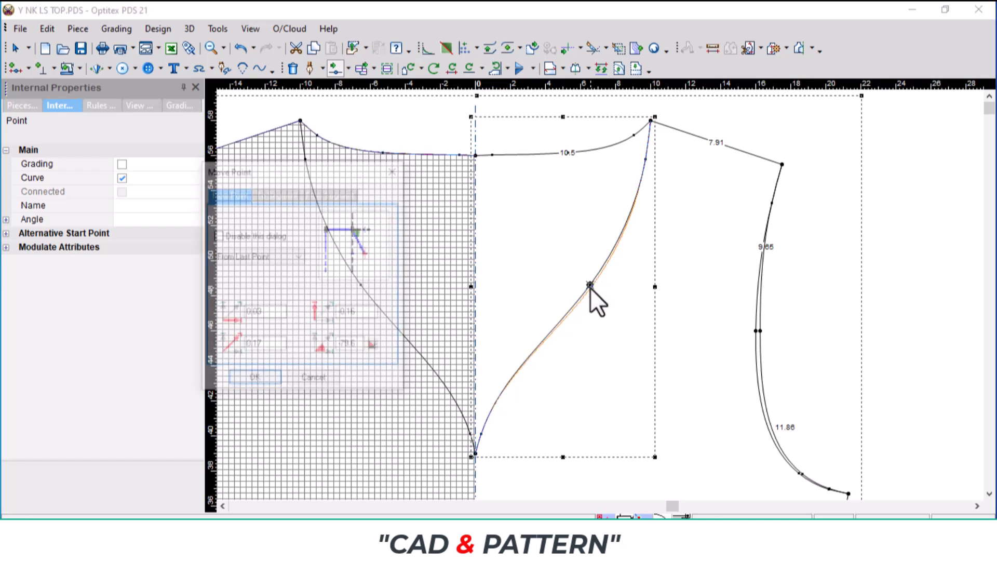
key("Return")
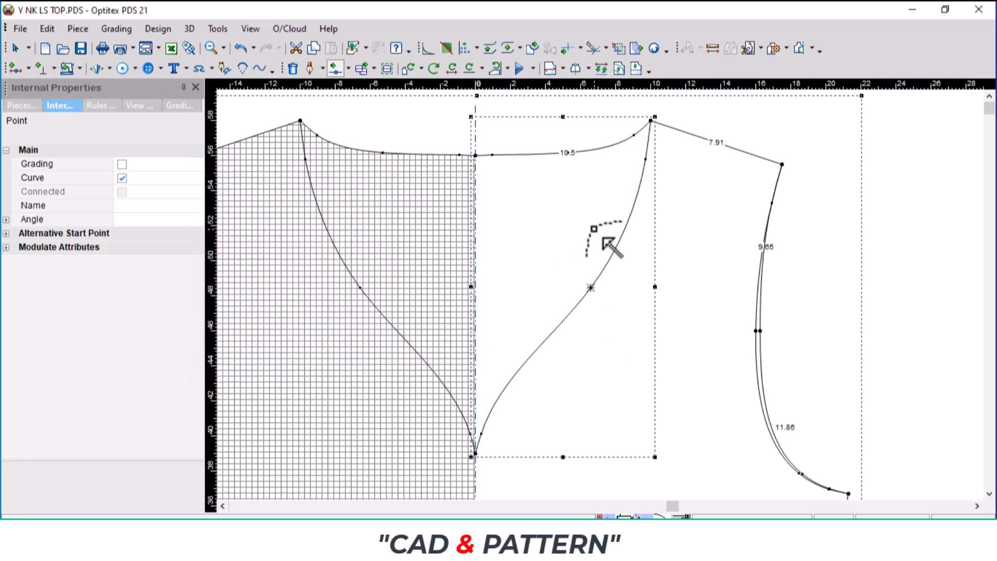
left_click(536, 269)
scroll(590, 316, "up", 1)
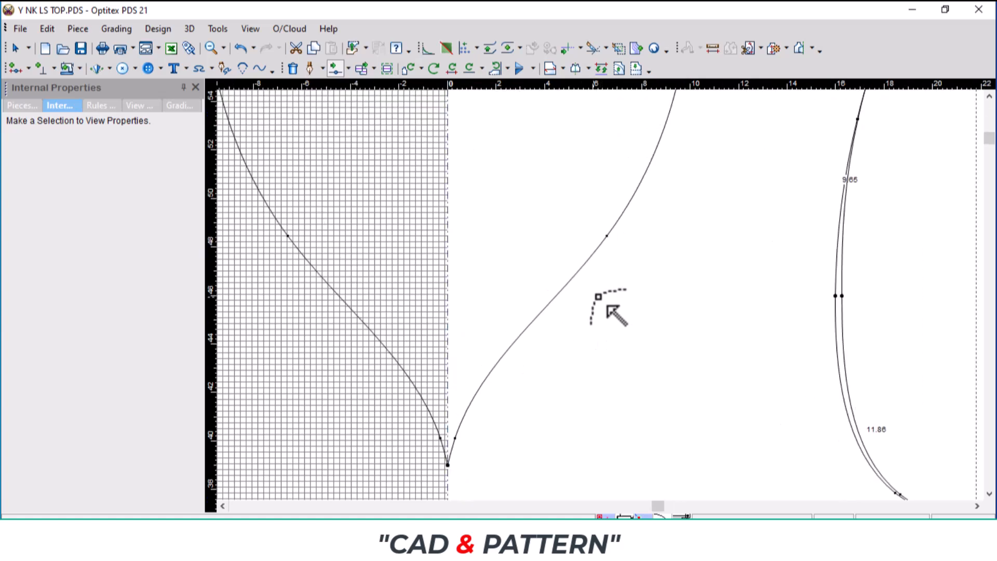
- Add a curve point on the lower V-neck line between its middle point and the tip, and move it slightly outward
left_click(511, 346)
left_click(514, 345)
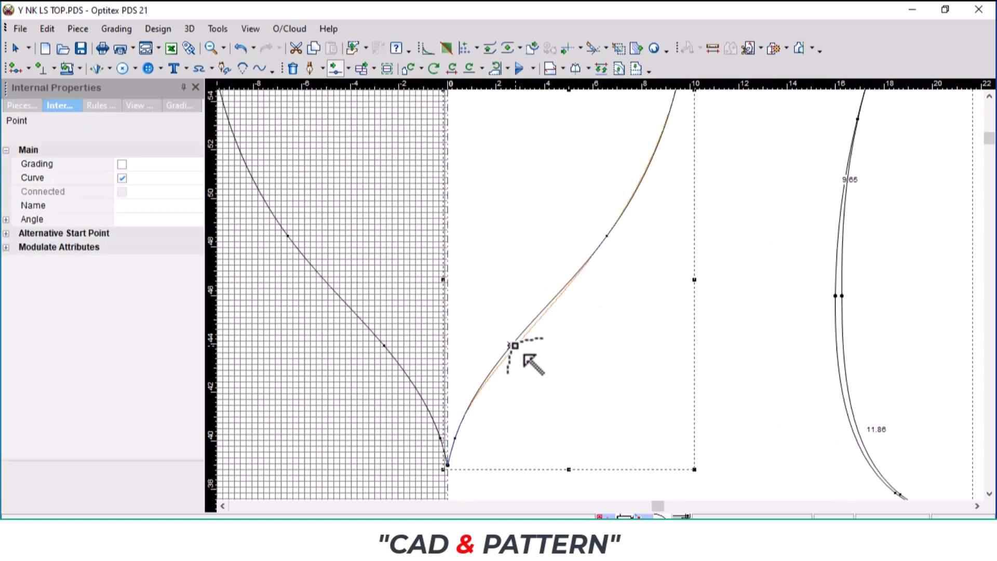
left_click(513, 345)
key("Return")
scroll(580, 329, "down", 2)
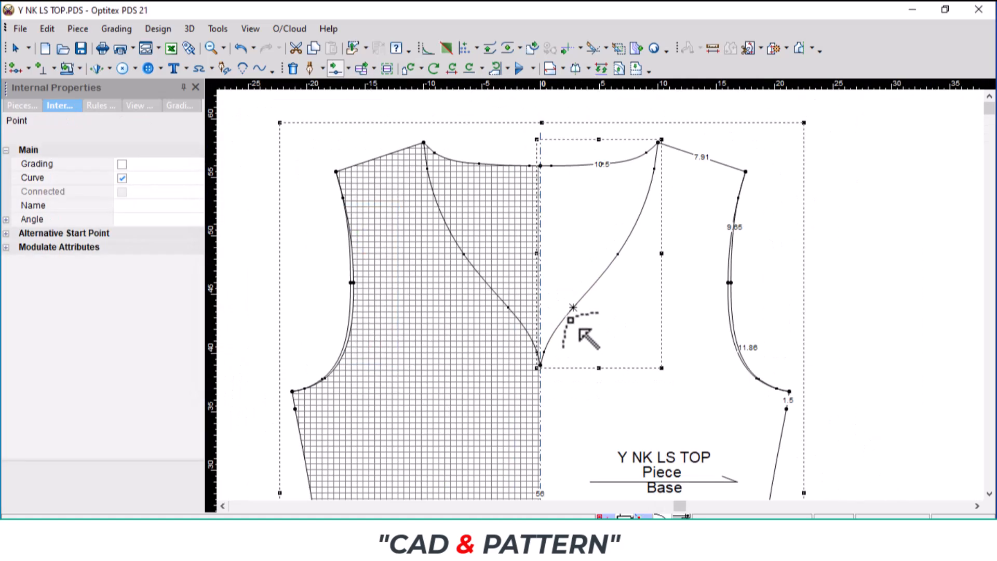
left_click(634, 258)
scroll(634, 258, "up", 2)
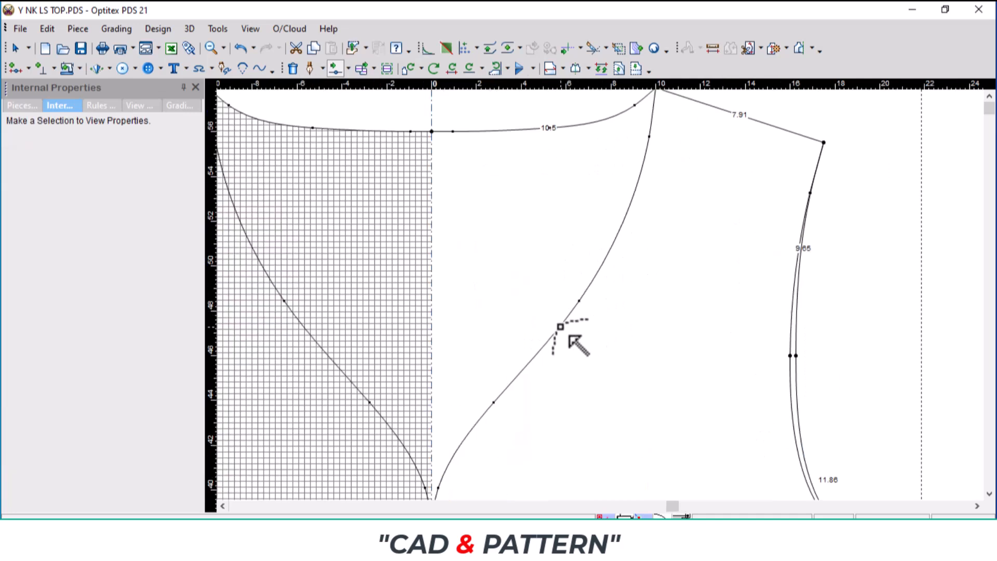
- Move the middle curve point of the V-neck line outward and up by about 0.49 in X and 0.46 in Y
left_click(579, 302)
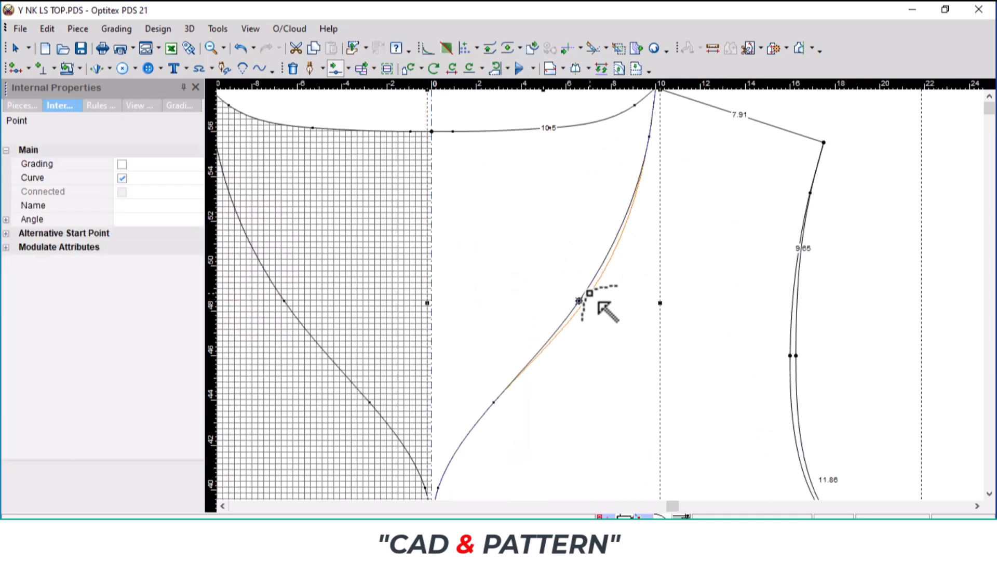
left_click_drag(599, 303, 599, 300)
left_click(590, 290)
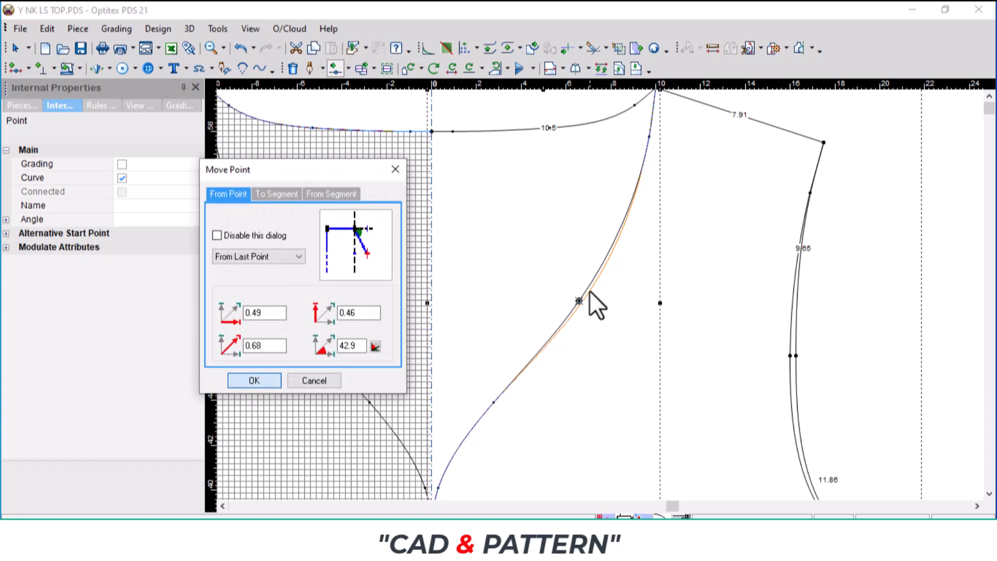
key("Return")
scroll(626, 288, "down", 2)
left_click(678, 267)
scroll(668, 243, "up", 2)
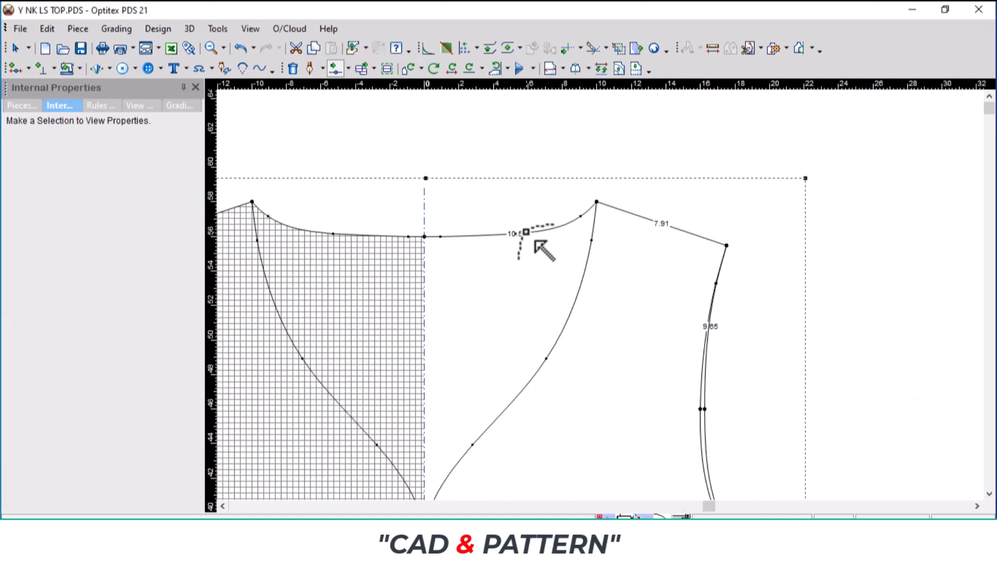
- Add a curve point on the side seam between waist and hem, and move it by about 0.38 in X and -0.82 in Y
scroll(699, 353, "down", 1)
scroll(597, 367, "down", 1)
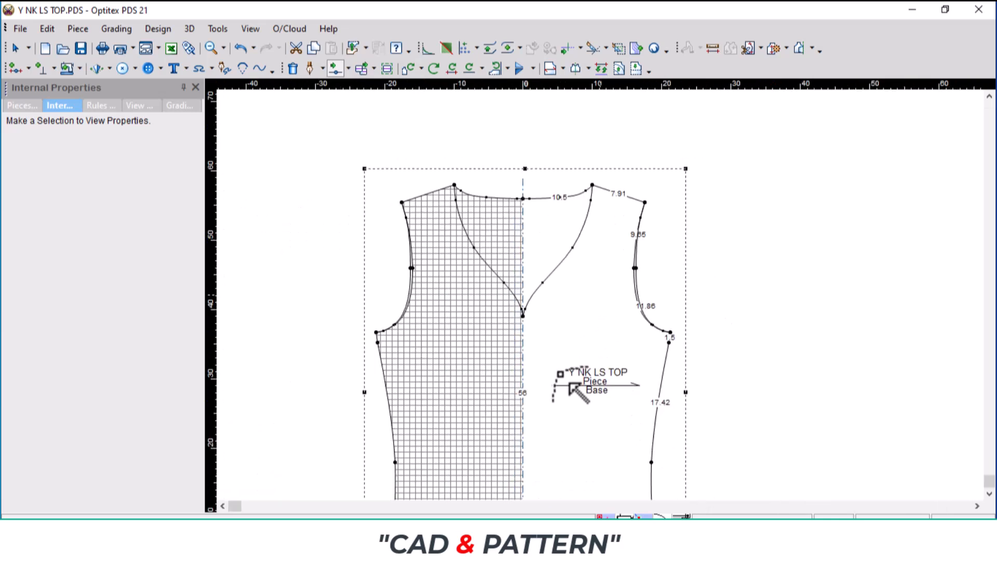
scroll(601, 435, "up", 1)
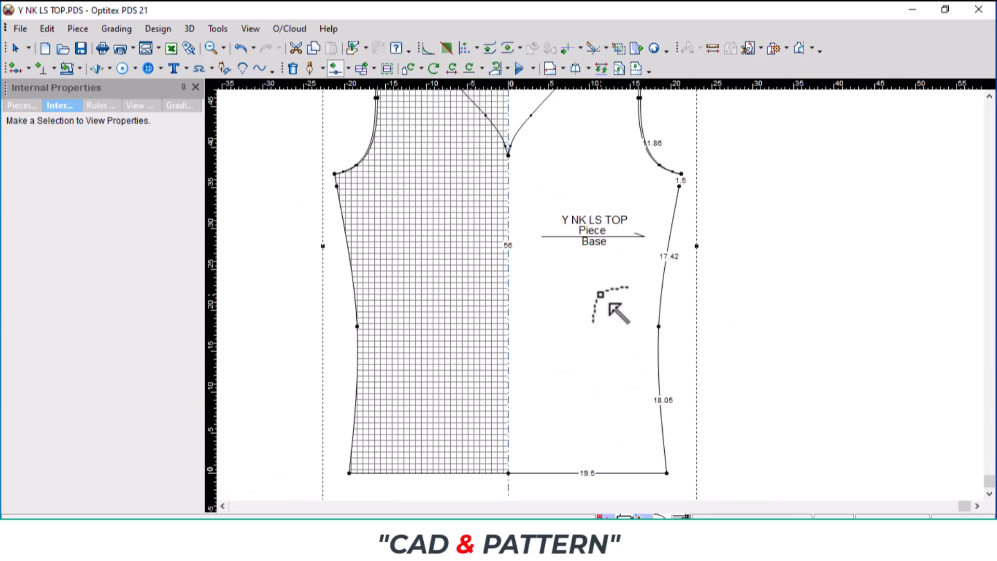
scroll(602, 296, "up", 1)
scroll(626, 399, "down", 1)
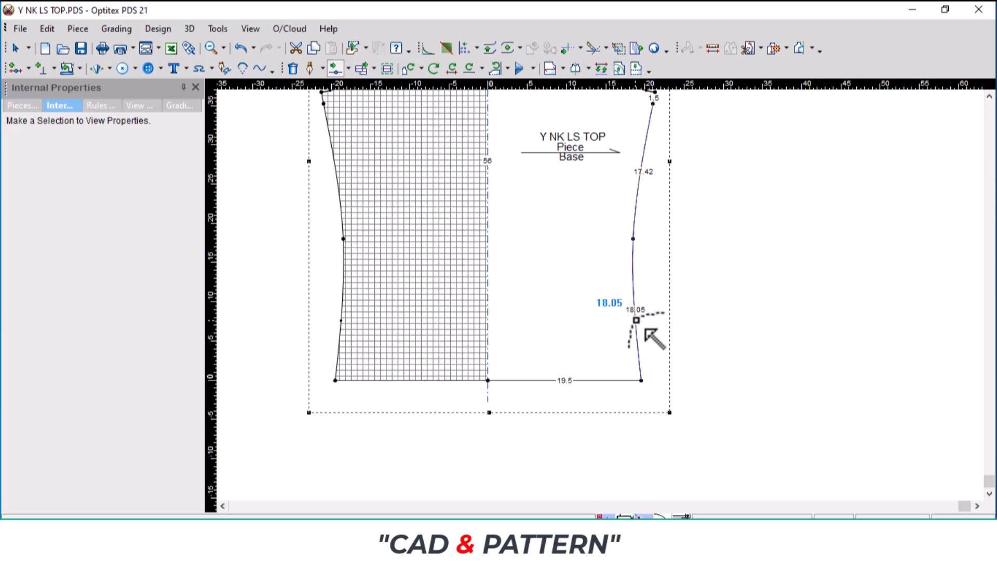
left_click(636, 323)
left_click(638, 328)
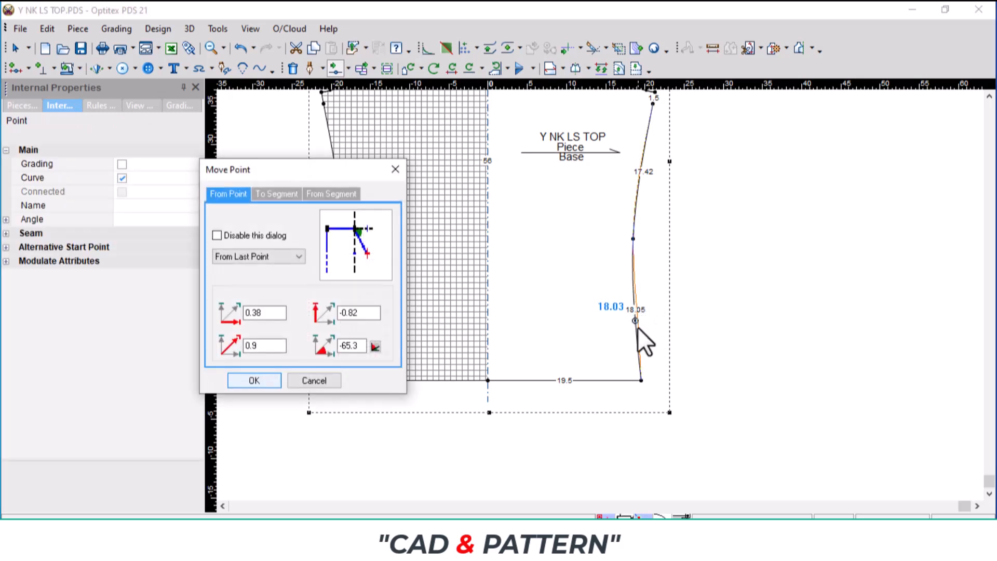
left_click(254, 378)
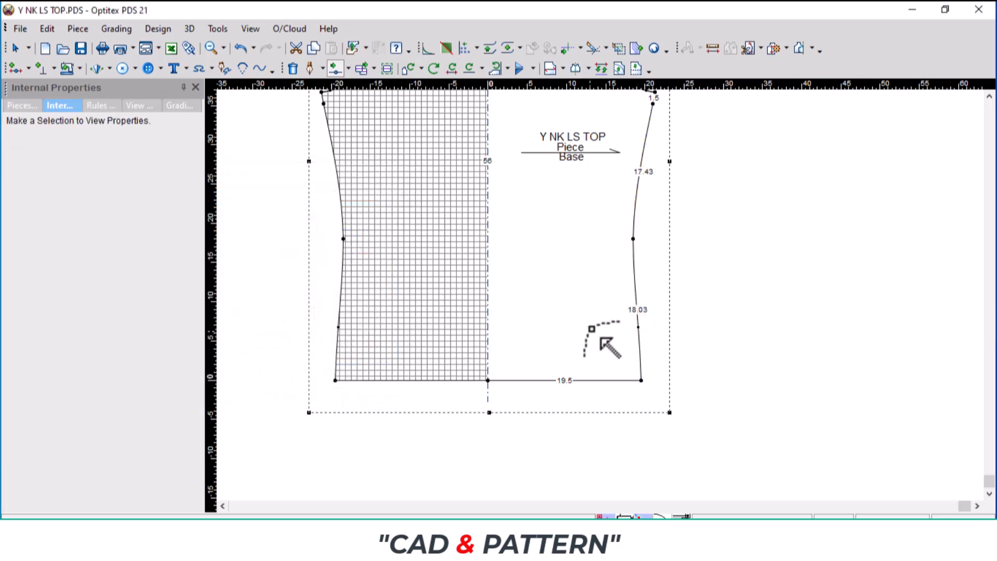
scroll(606, 343, "down", 1)
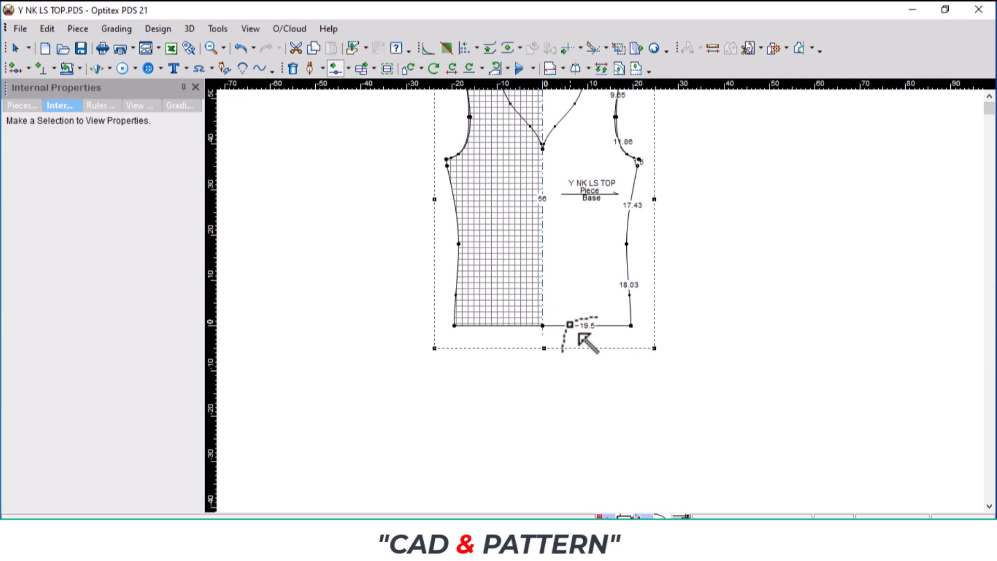
- Place a horizontal guideline along the hem and a vertical guideline through the shoulder's neck point
scroll(626, 317, "up", 1)
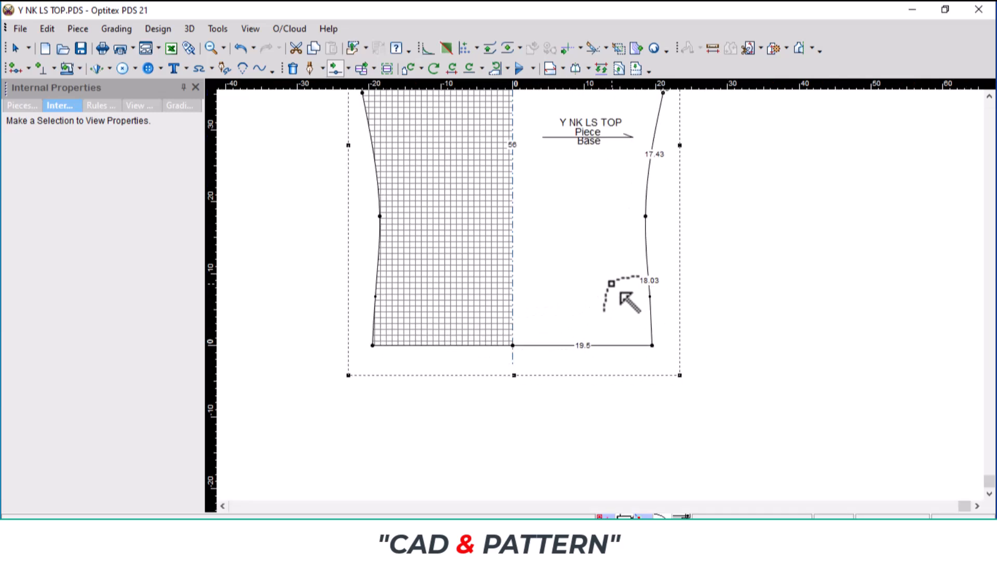
key("i")
scroll(601, 294, "up", 2)
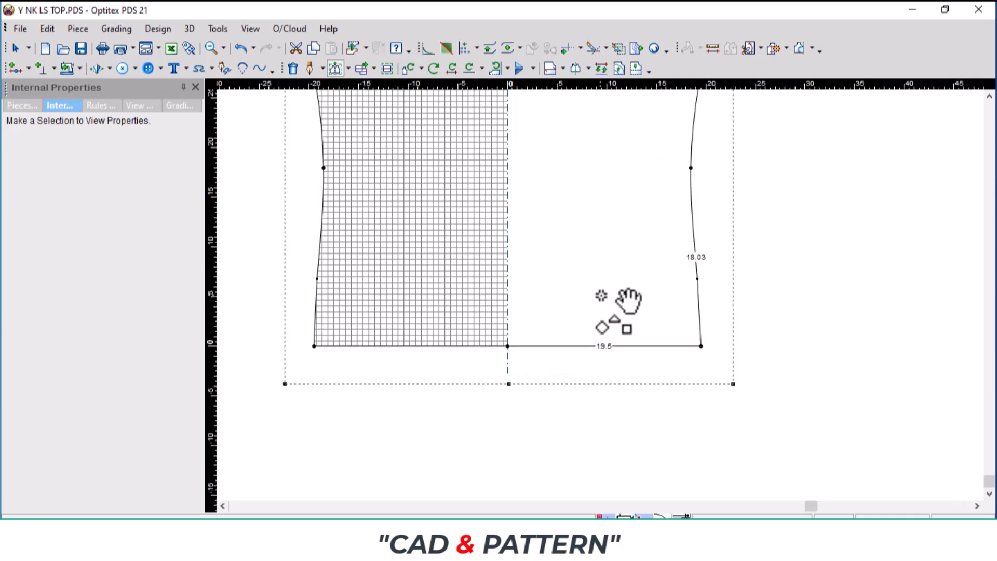
scroll(610, 247, "down", 2)
scroll(610, 248, "down", 2)
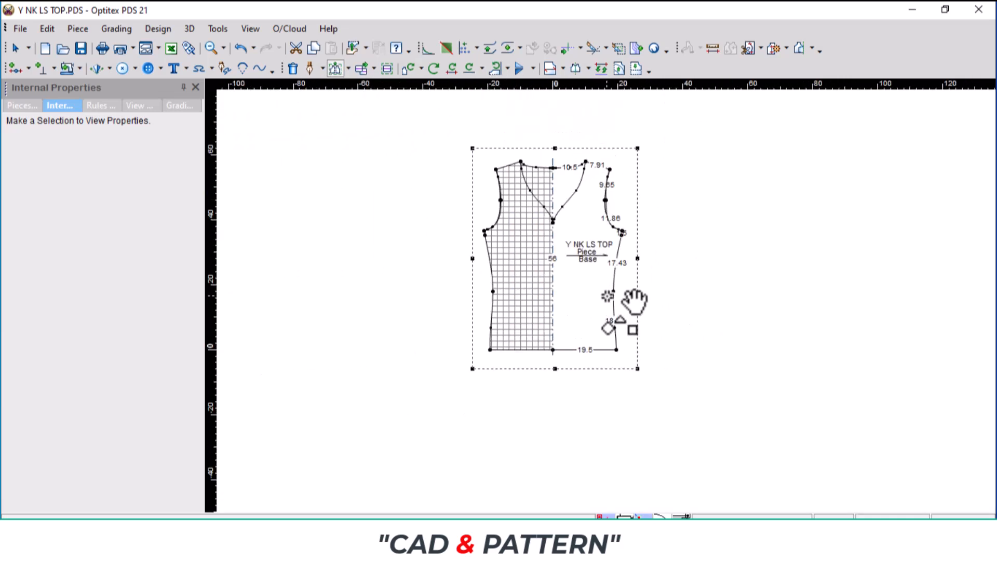
scroll(656, 273, "up", 1)
left_click_drag(566, 84, 569, 393)
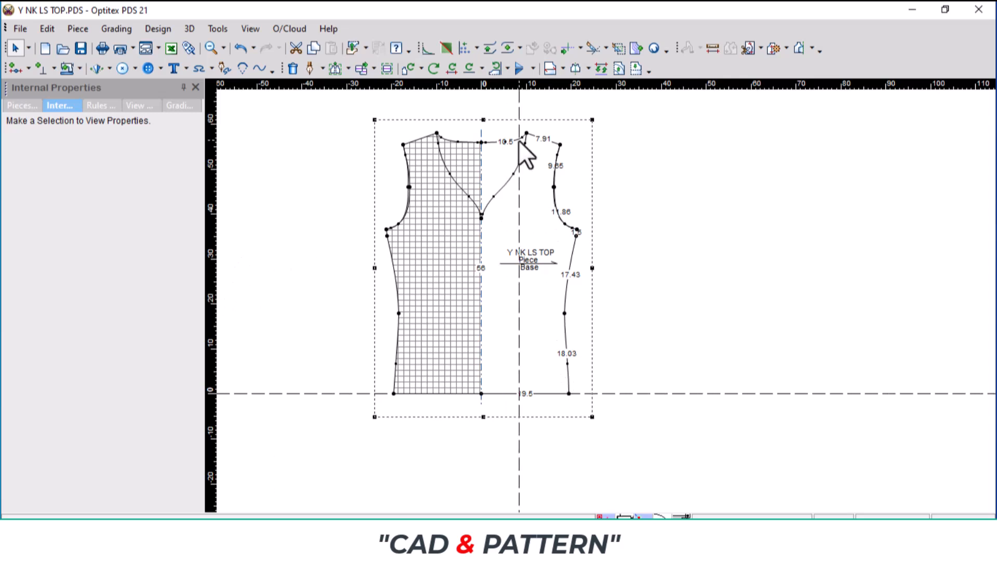
left_click_drag(519, 139, 528, 191)
- Add a grading curve point on the hem where the guidelines cross, 10 from the centre line
scroll(588, 292, "up", 2)
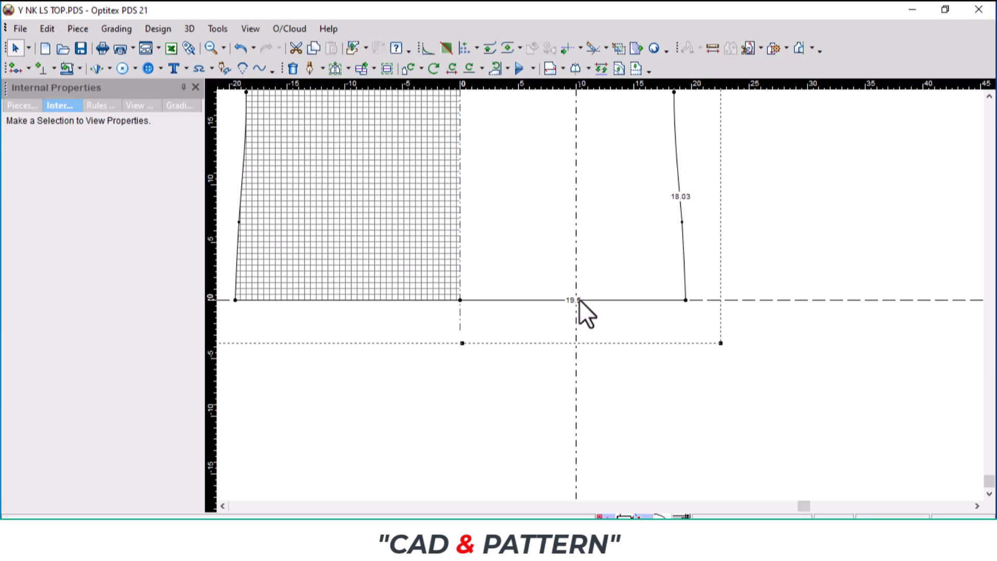
key("p")
left_click(576, 300)
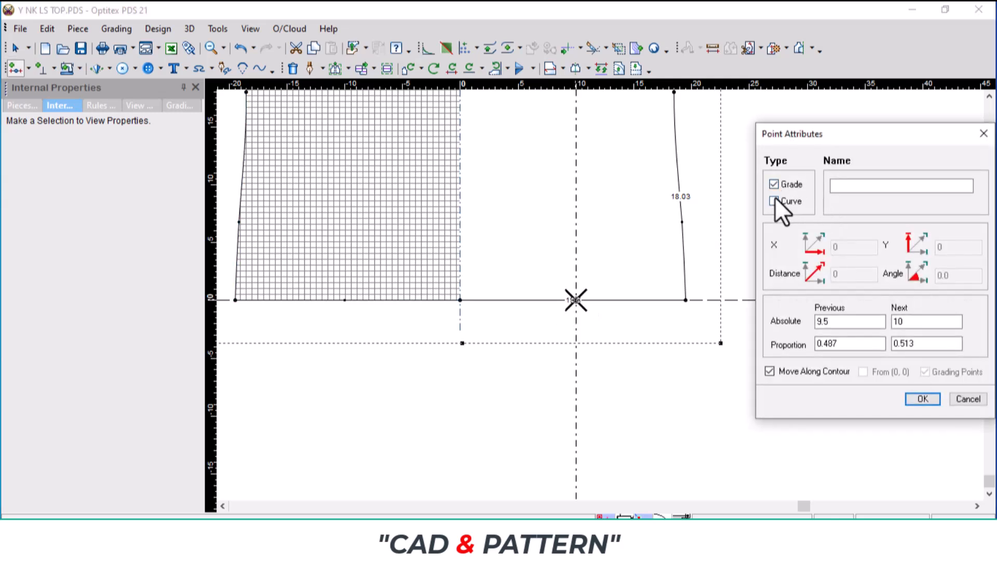
left_click(774, 201)
left_click(922, 399)
scroll(601, 296, "up", 2)
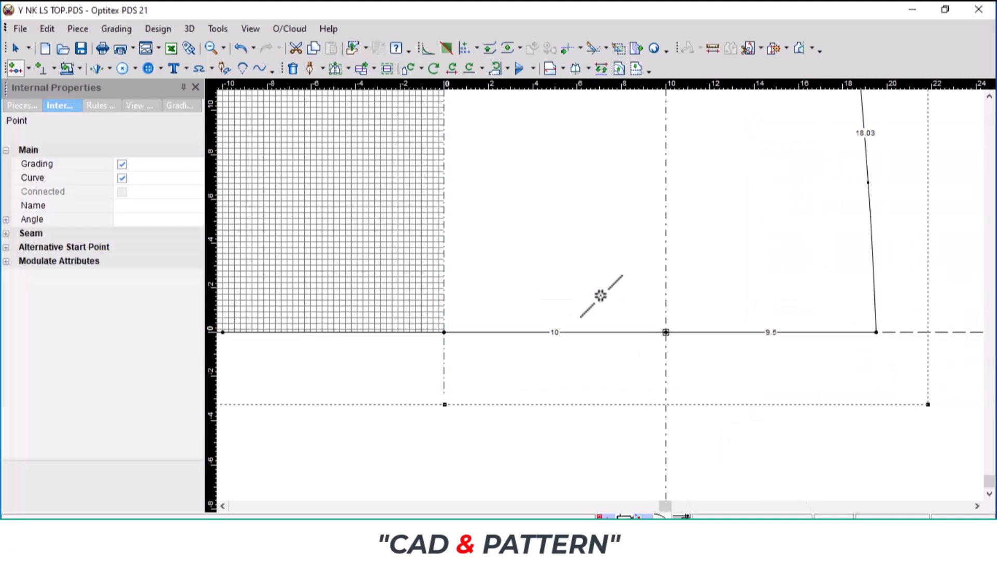
- Raise the hem's side seam corner by 1, with an X shift of 0
scroll(601, 296, "up", 1)
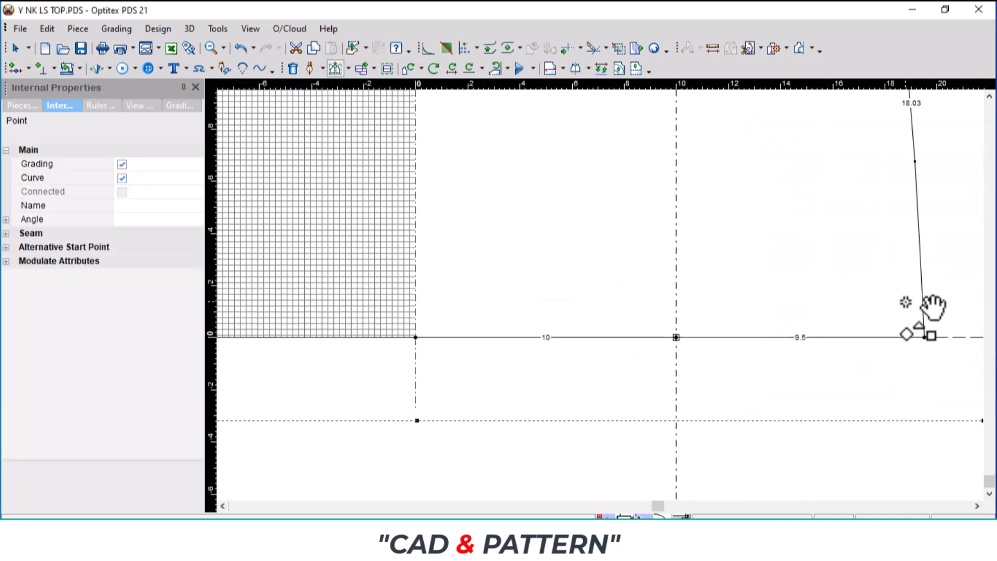
left_click_drag(924, 337, 923, 302)
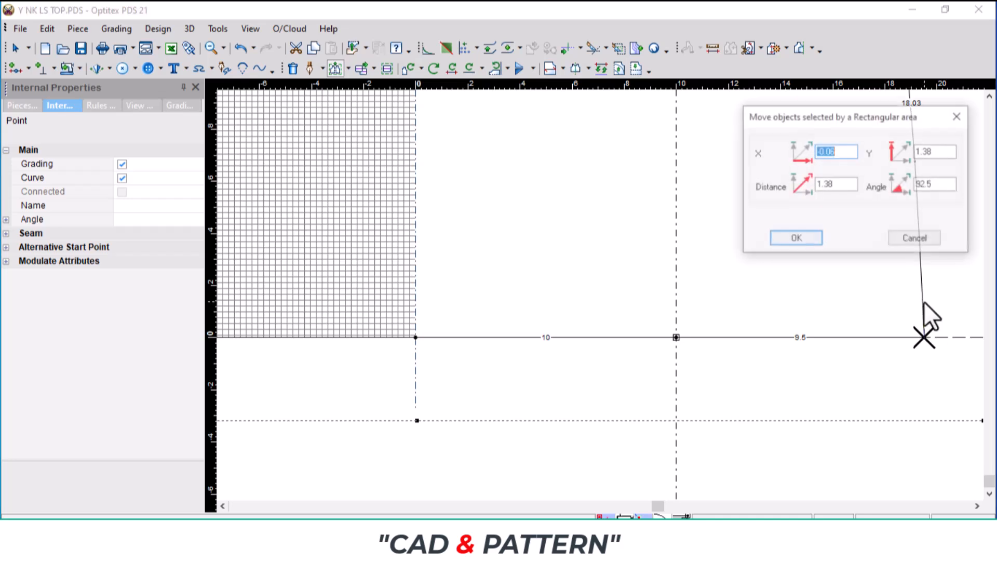
type("0")
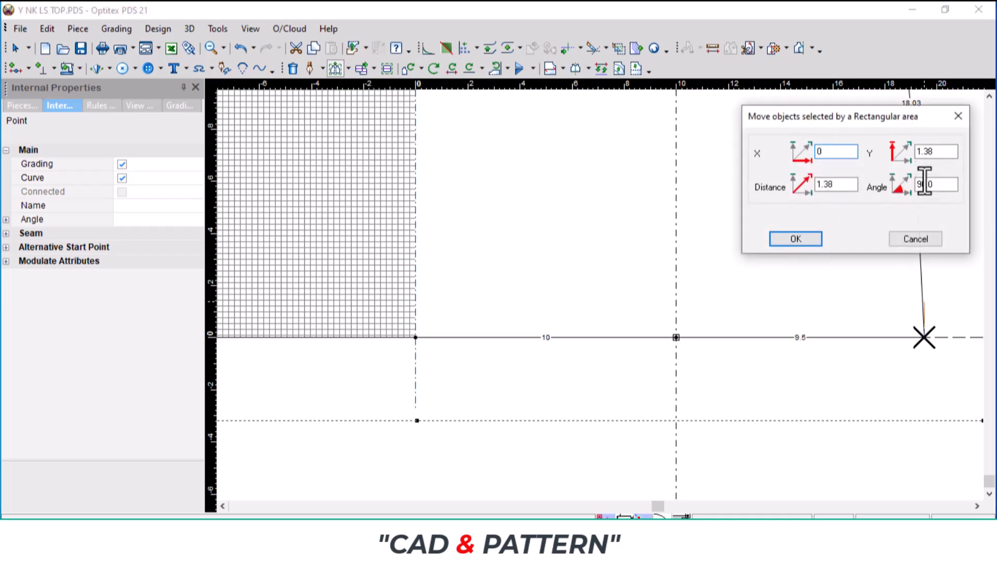
double_click(935, 151)
type("1")
key("Return")
- Lower the hem's centre point by 0.5, with an X shift of 0
left_click_drag(382, 325, 457, 352)
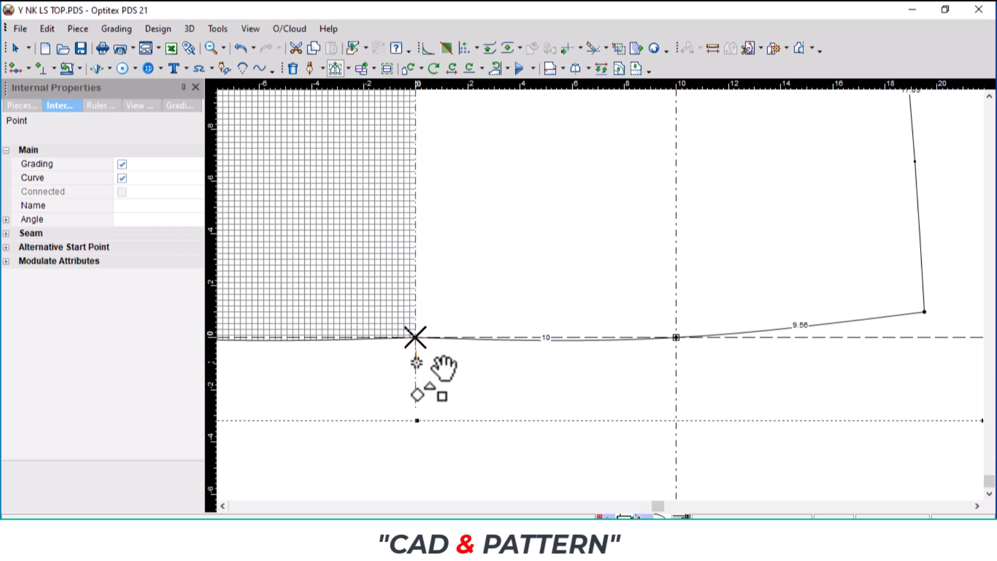
left_click(416, 350)
type("0")
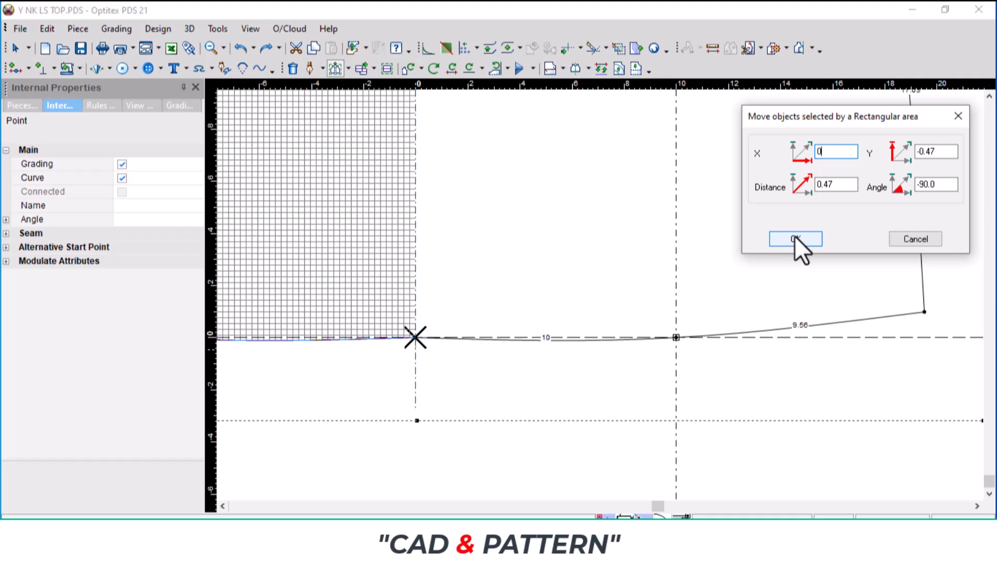
key("Tab")
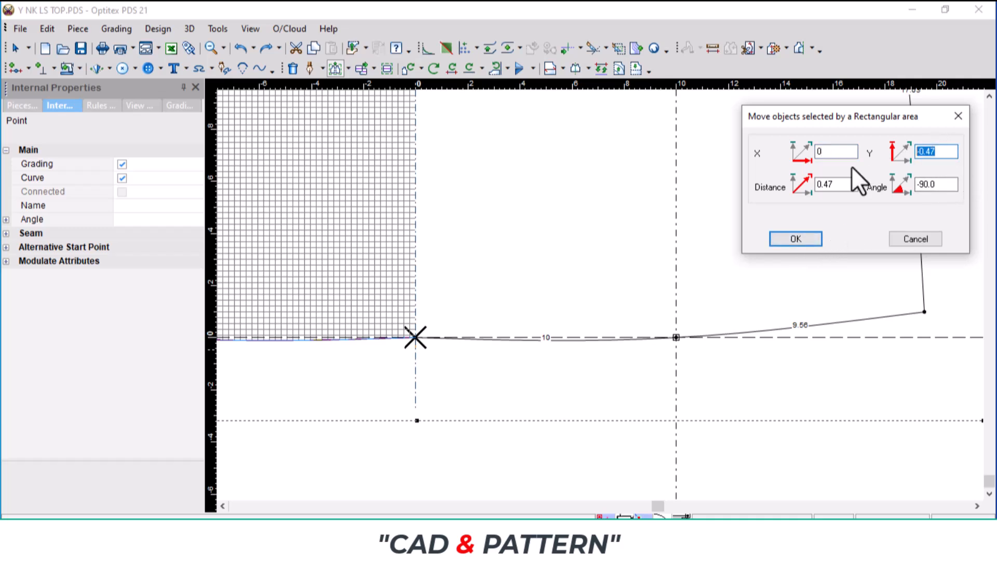
type("-.5")
key("Return")
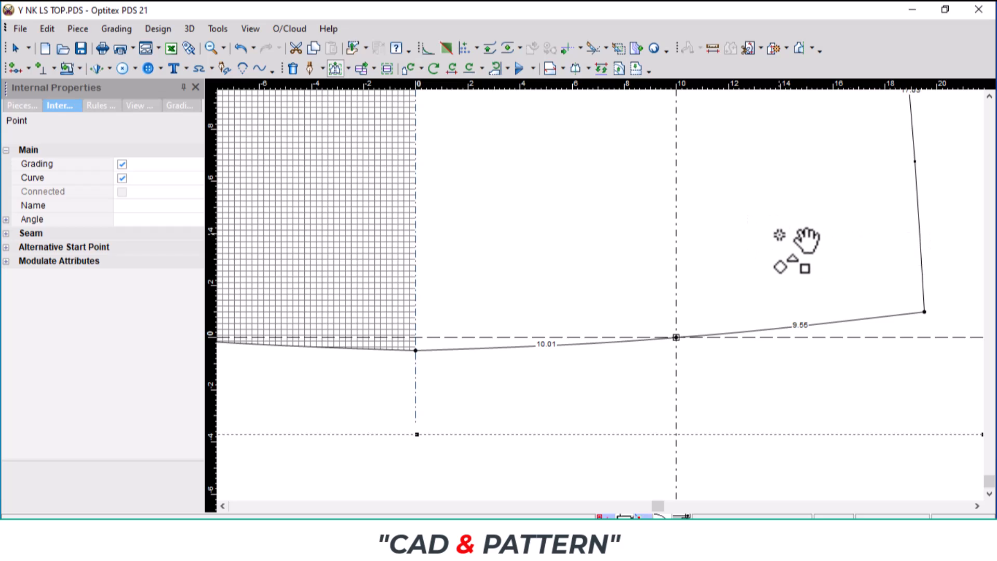
- Add a curve point on the hem near the side seam corner and move it slightly upward
scroll(780, 235, "up", 1)
scroll(787, 337, "up", 1)
key("m")
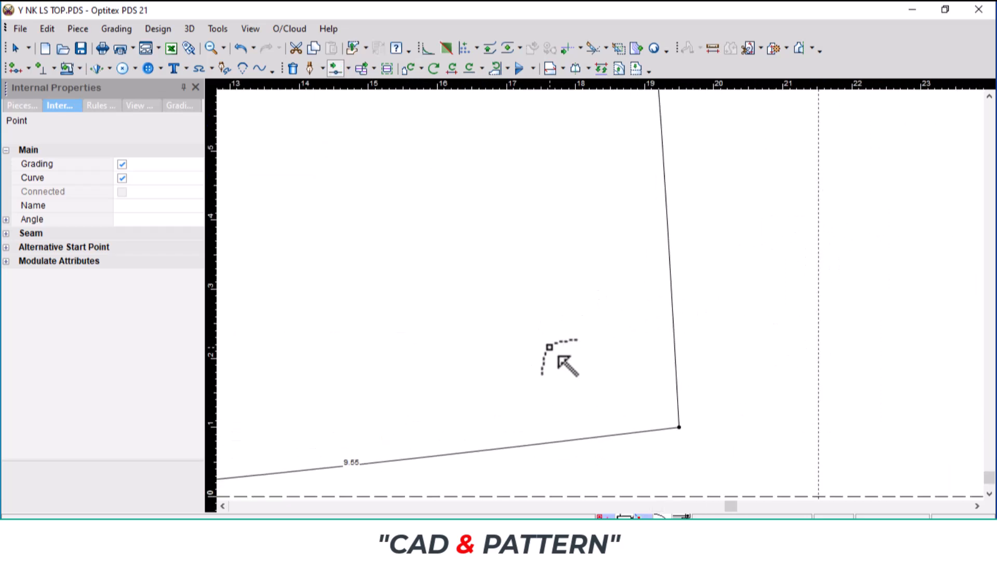
left_click(611, 435)
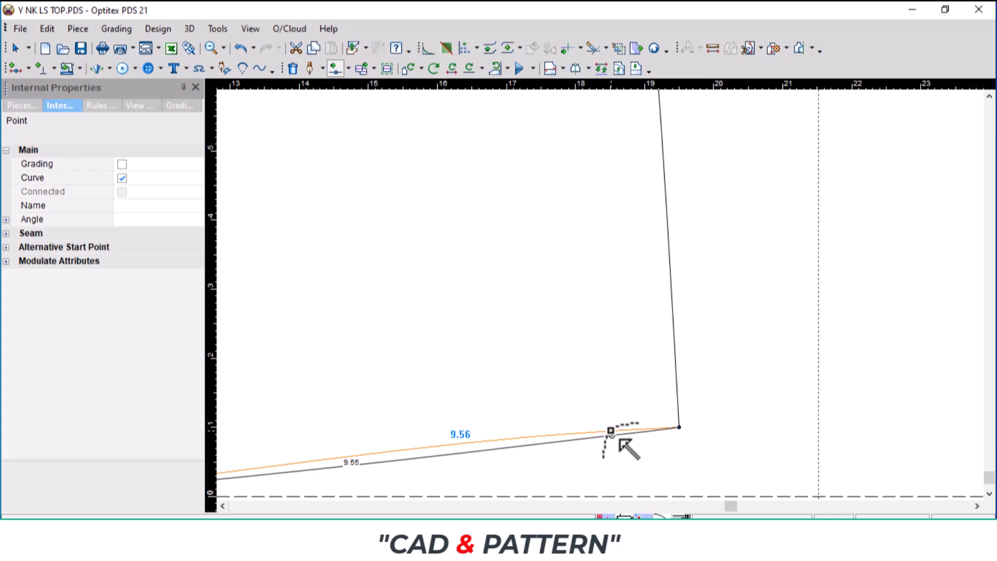
left_click(611, 431)
left_click(252, 382)
scroll(600, 293, "down", 1)
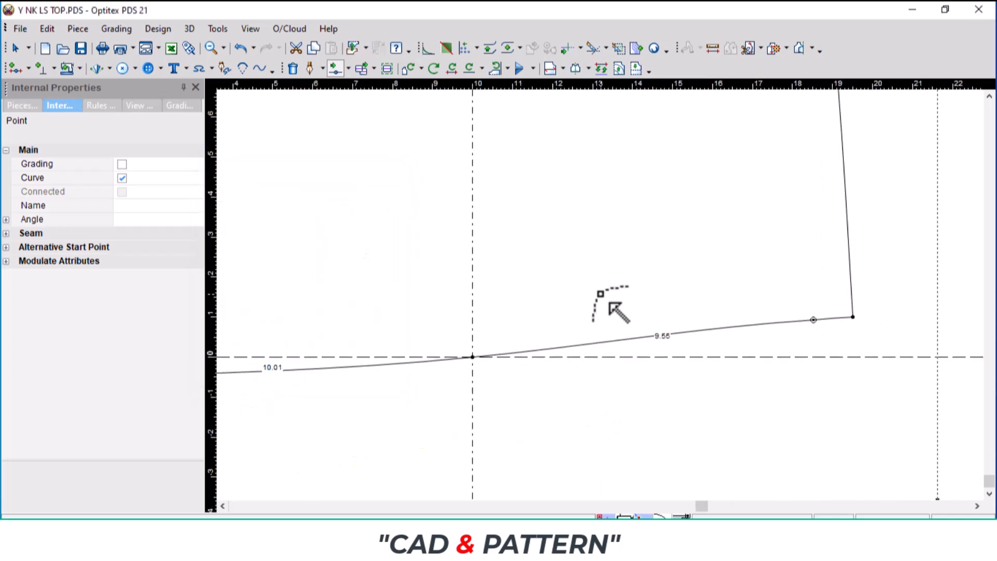
- Add a curve point on the hem near the centre line and move it by about 0.07 in X and -0.04 in Y
scroll(504, 335, "down", 1)
scroll(382, 317, "up", 2)
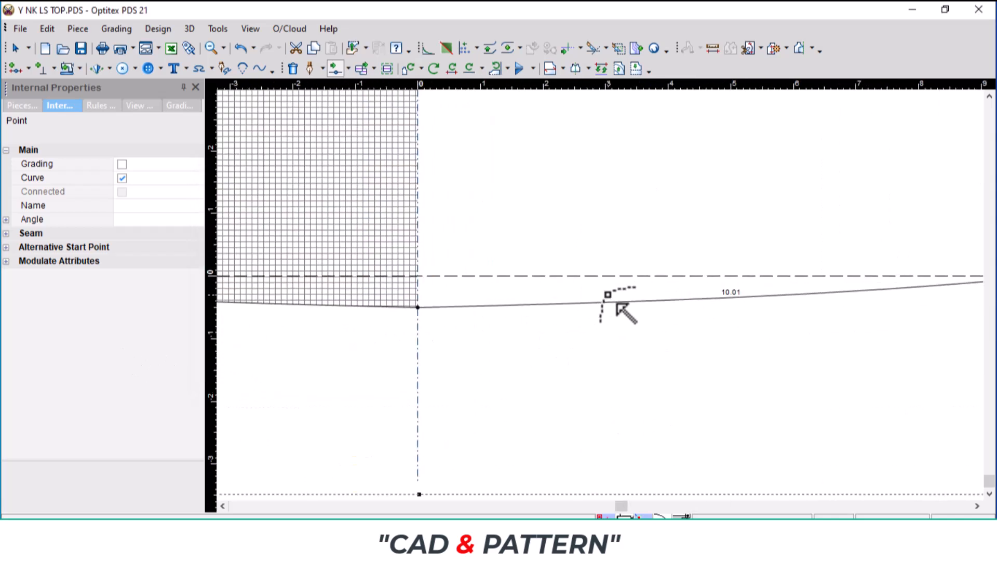
left_click(507, 307)
left_click(510, 308)
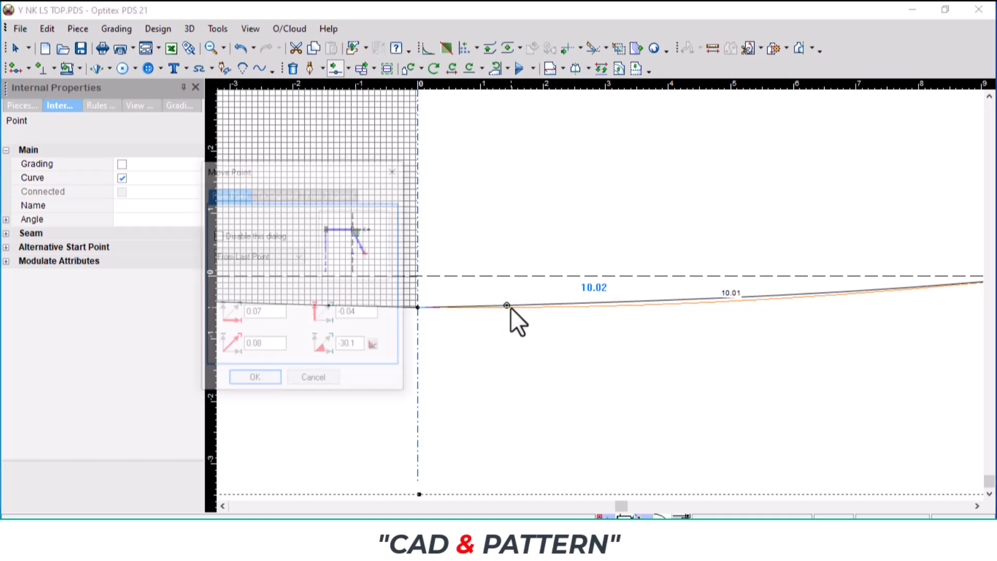
key("Return")
scroll(607, 306, "down", 2)
- Switch to the Select tool and remove the hem's horizontal and vertical guidelines
right_click(669, 207)
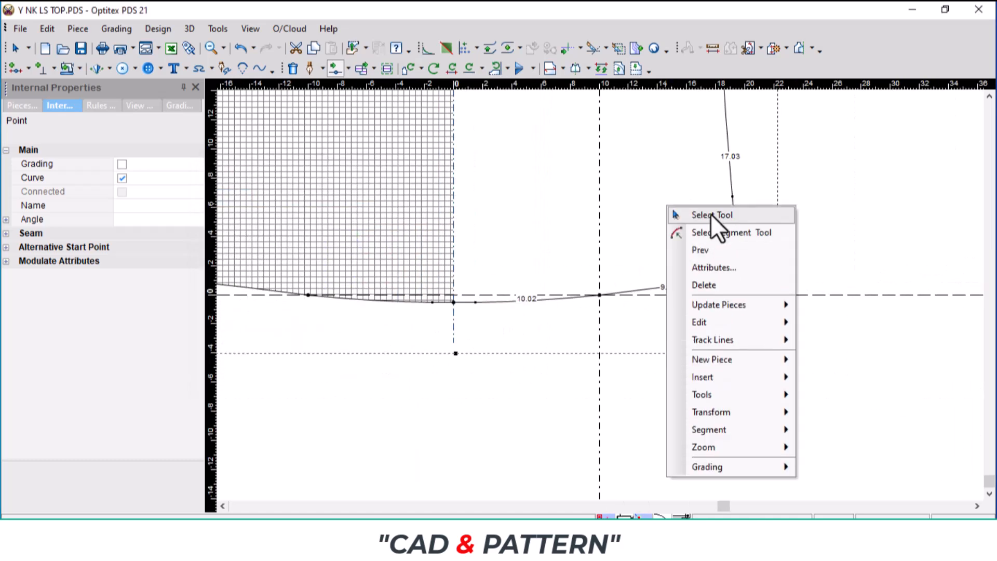
left_click(711, 215)
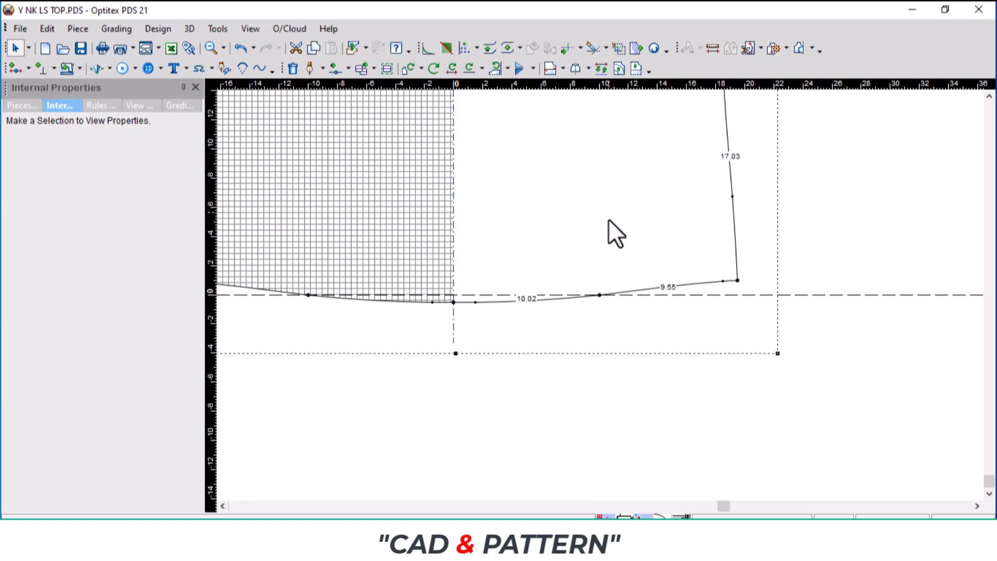
- Compare the garment sketch in the tech pack PDF with the shape of the whole body pattern in Optitex PDS
left_click(511, 540)
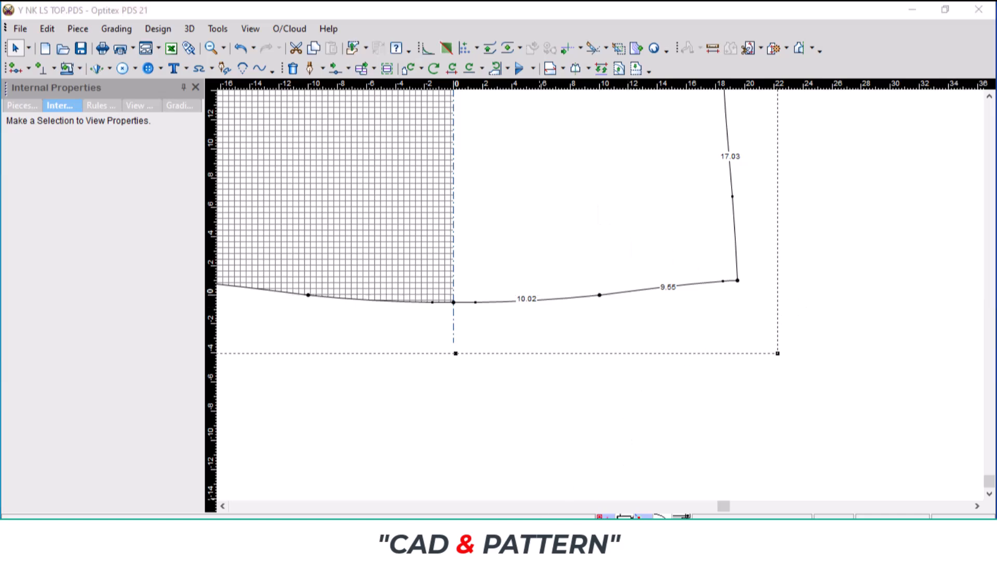
left_click(161, 4)
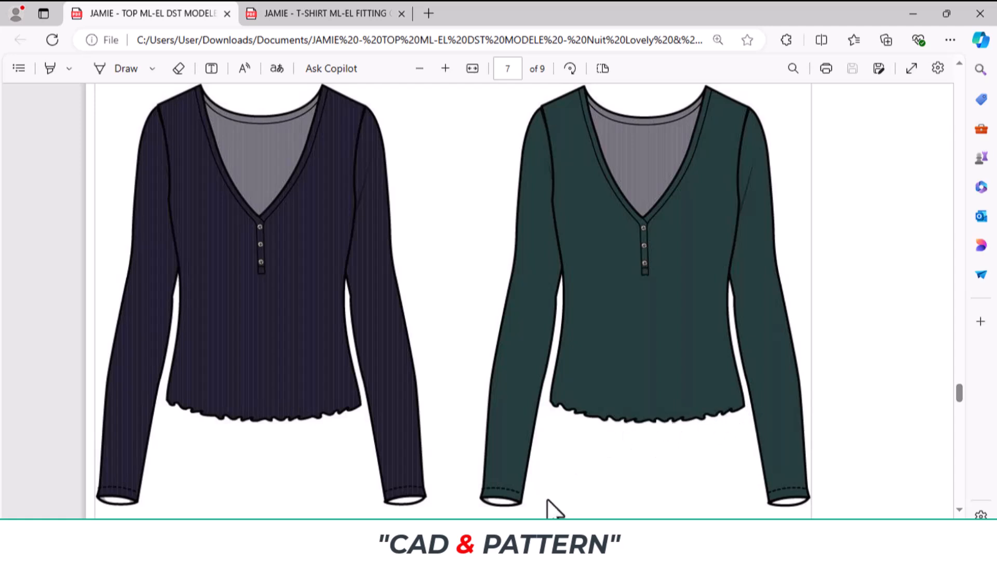
left_click(488, 540)
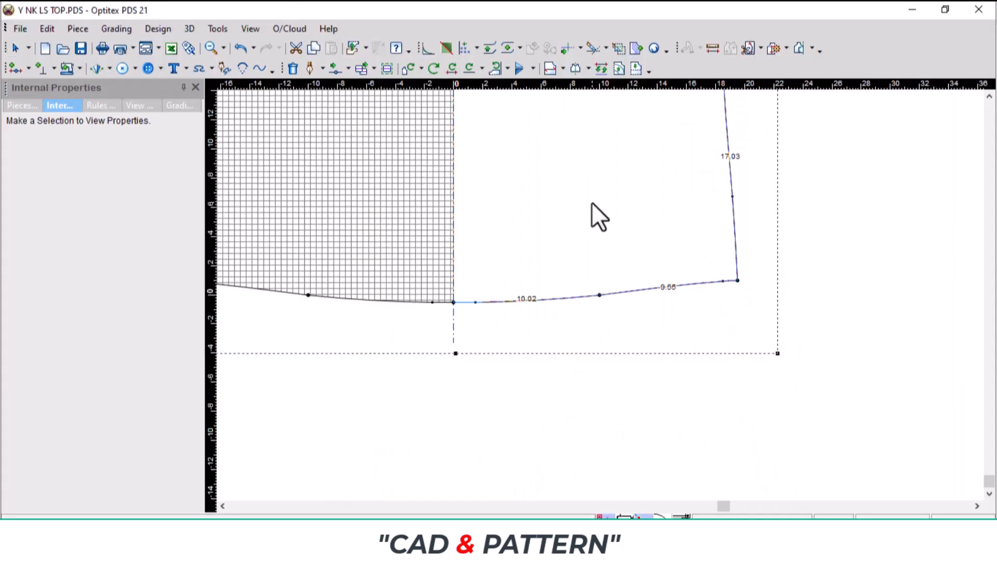
scroll(597, 184, "down", 2)
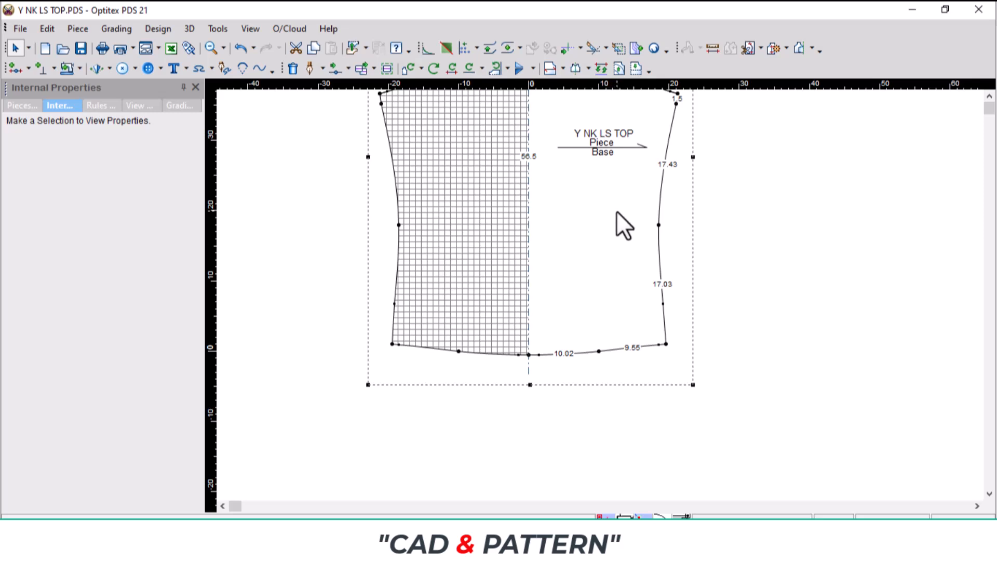
scroll(634, 320, "down", 2)
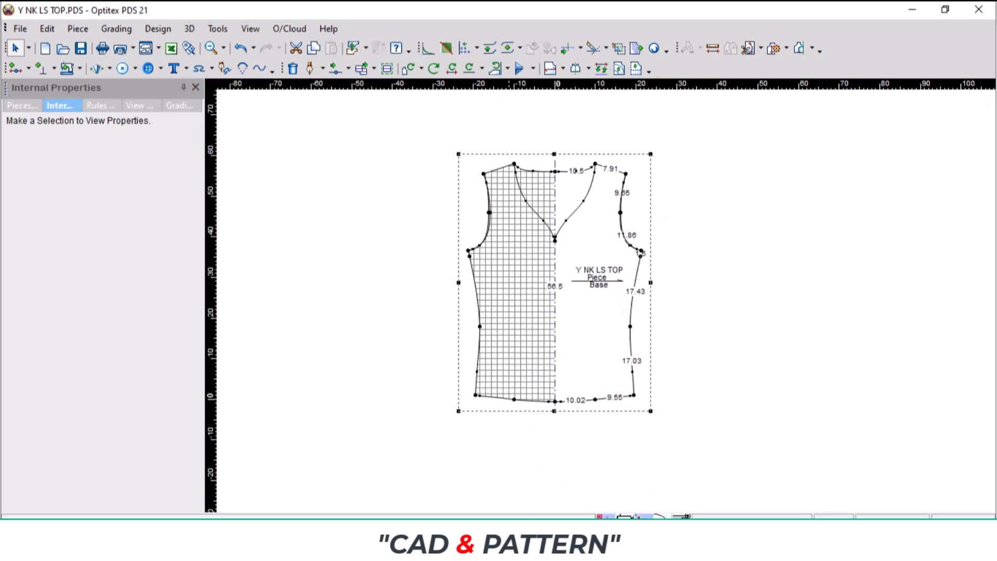
- Create a rectangular piece for the sleeve with length 16 and width 59, using the fitting comments PDF as reference
key("alt+Tab")
left_click(299, 13)
right_click(749, 270)
mouse_move(805, 372)
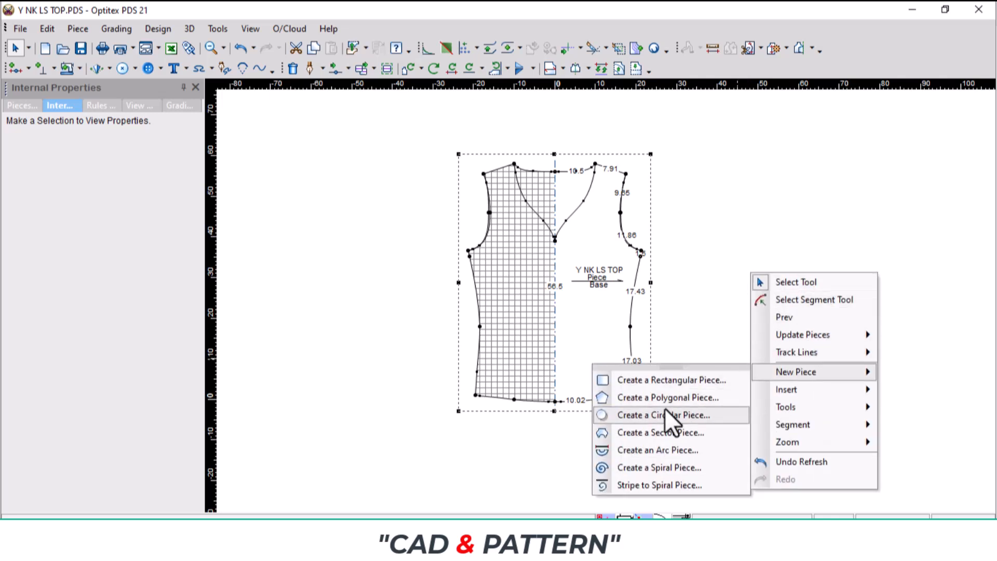
left_click(672, 380)
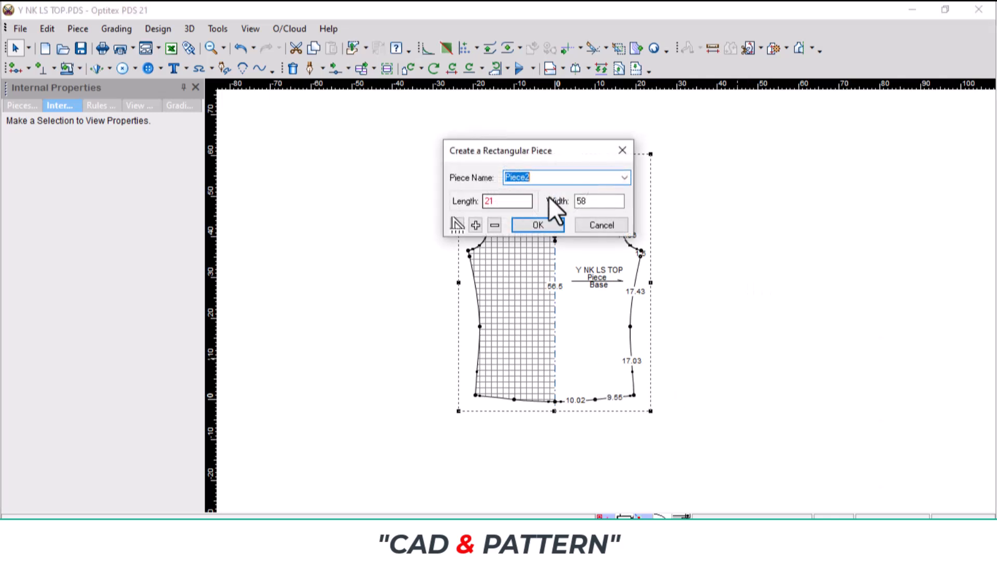
double_click(597, 201)
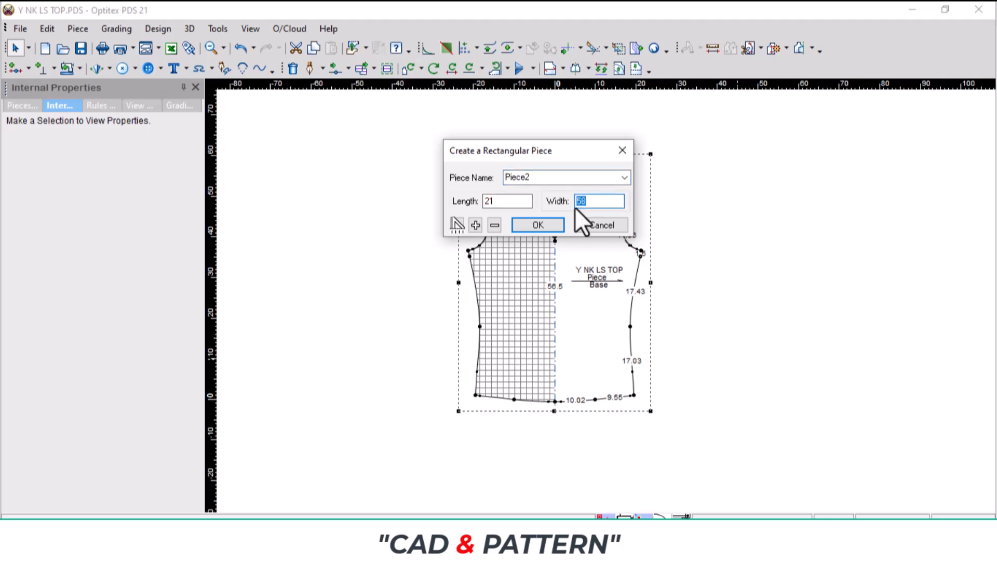
type("59")
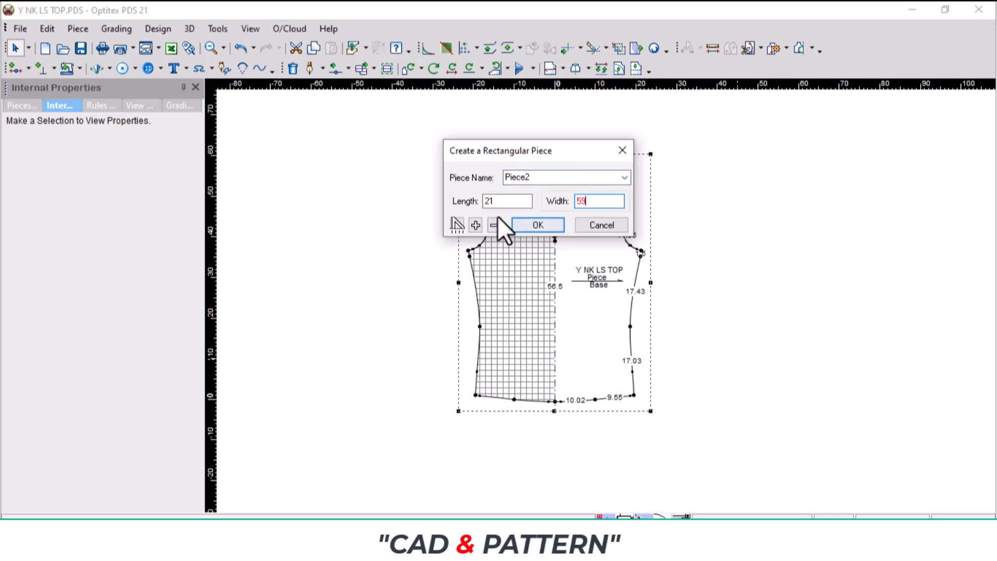
left_click_drag(501, 204, 462, 209)
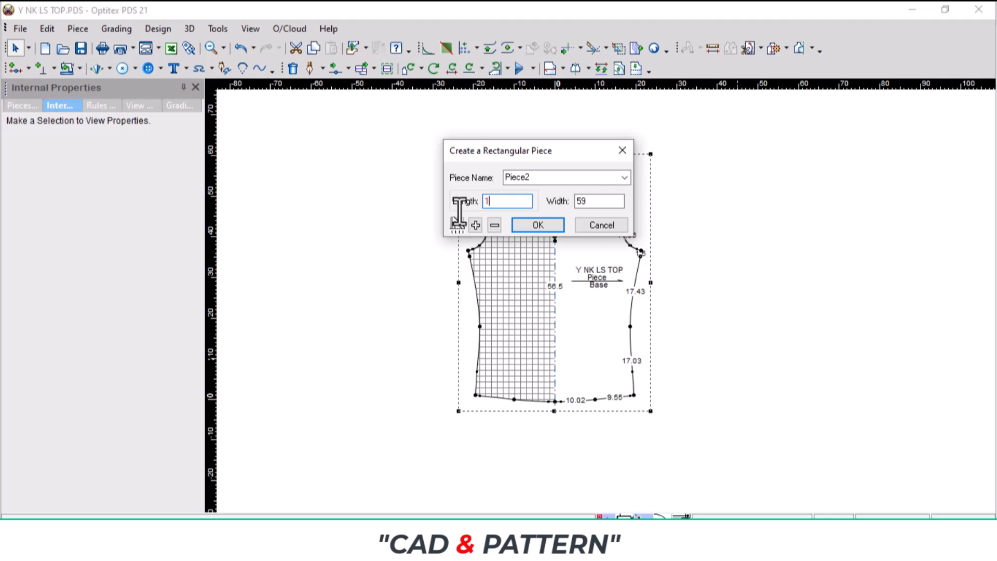
left_click(538, 225)
scroll(795, 226, "up", 2)
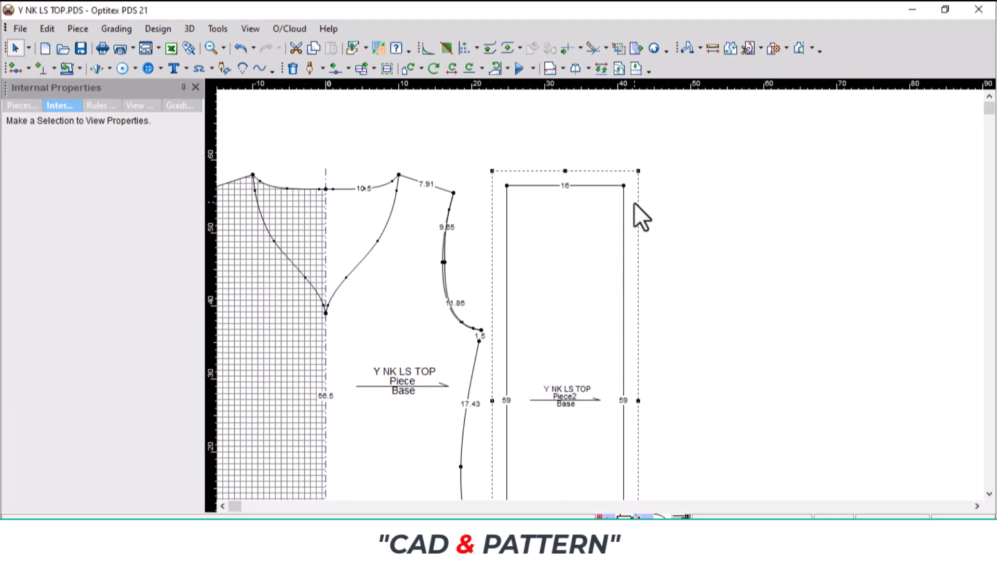
- Look up the sleeve opening in the fitting comments PDF and add a grade point on the sleeve's bottom edge, 9 from its left corner
left_click(628, 546)
scroll(597, 296, "up", 2)
scroll(540, 313, "down", 4)
scroll(435, 415, "up", 2)
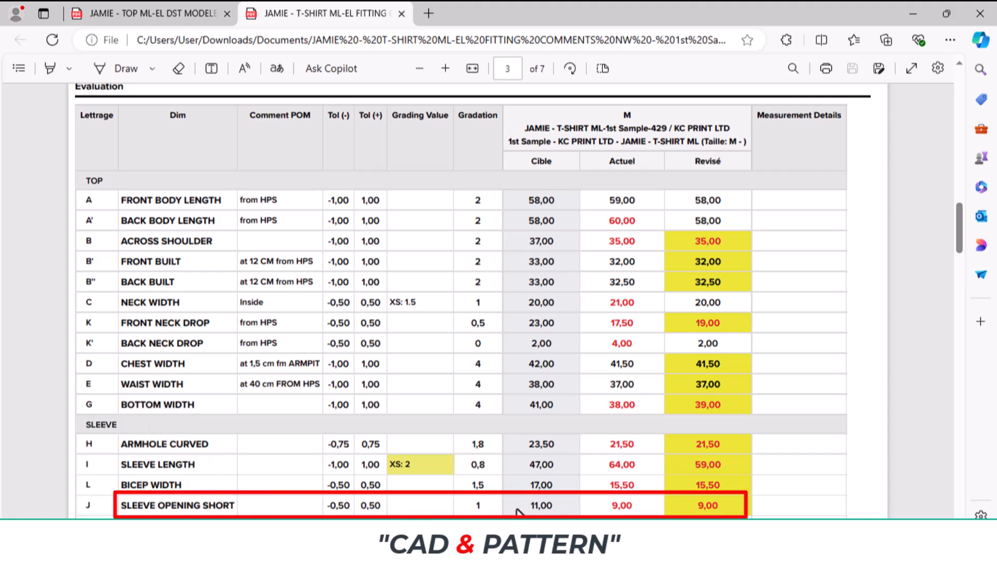
scroll(626, 464, "down", 2)
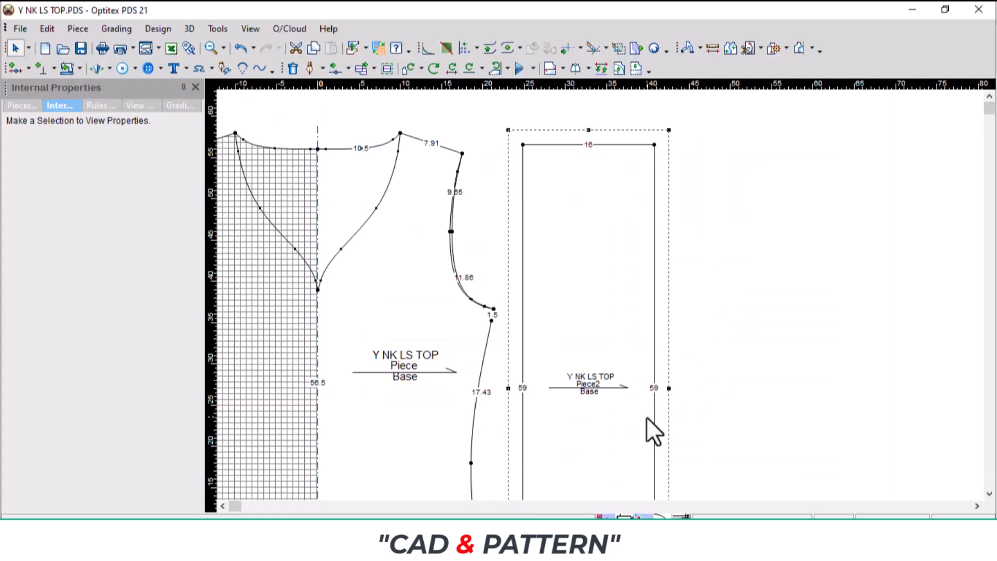
scroll(604, 318, "down", 2)
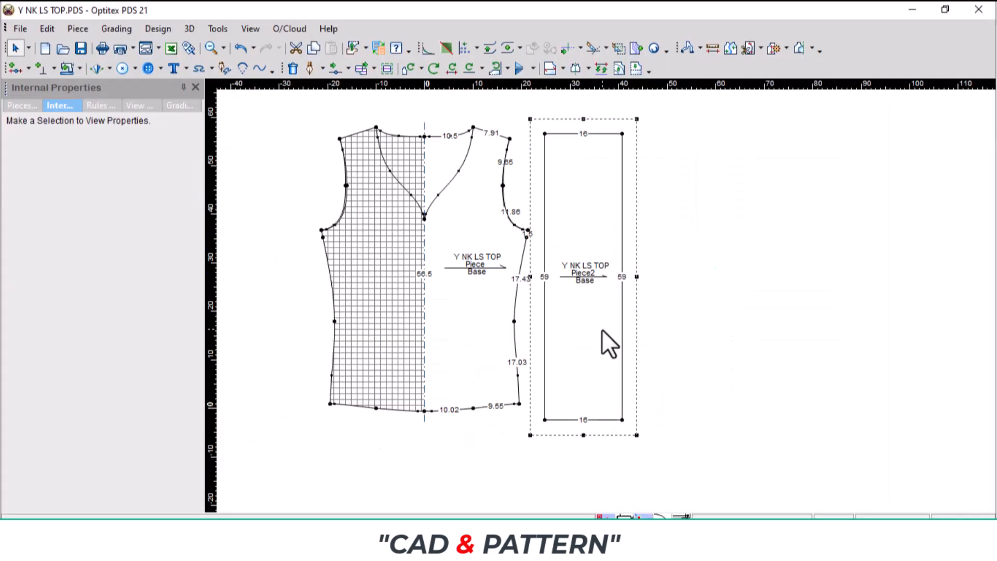
key("o")
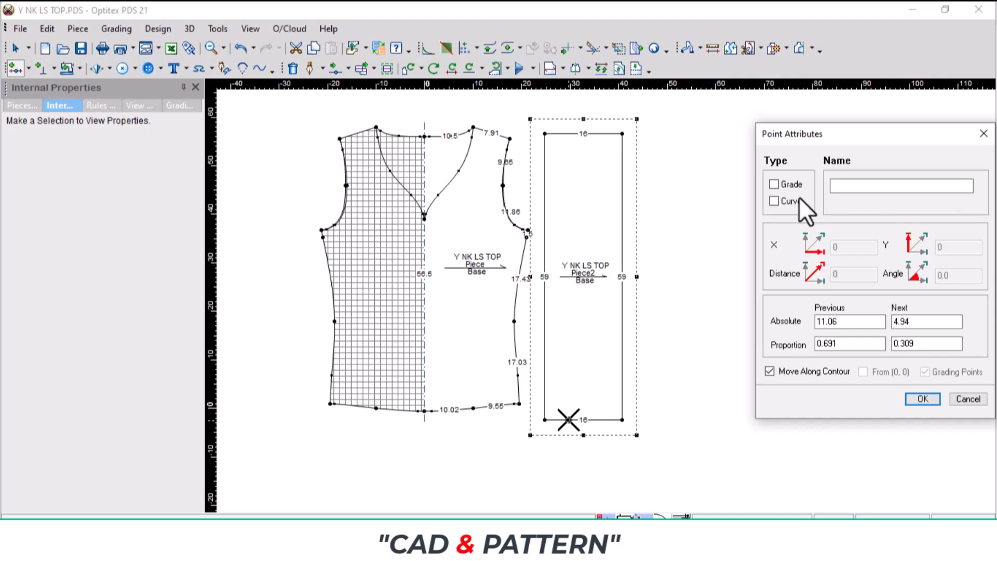
left_click(774, 184)
double_click(901, 321)
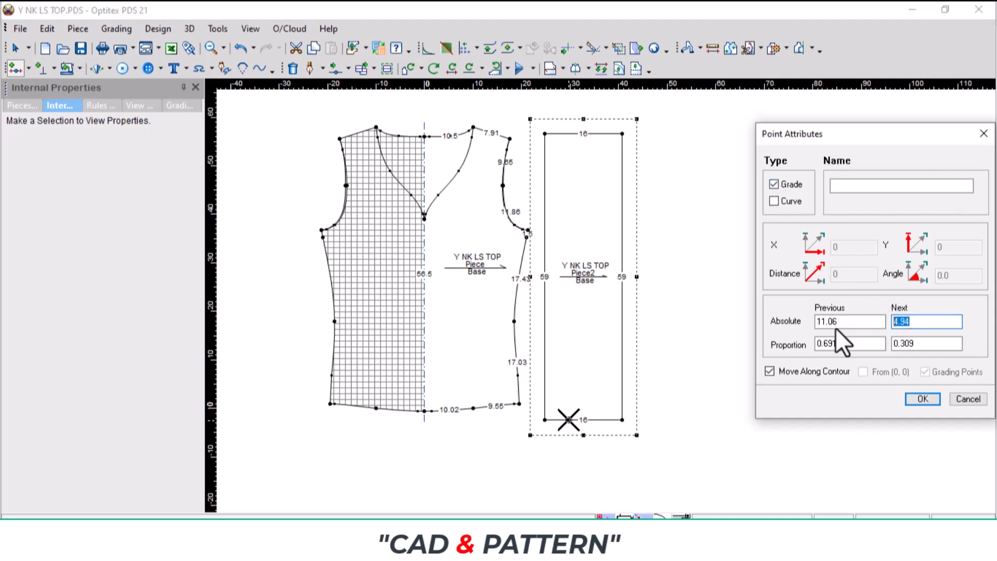
type("9")
key("Return")
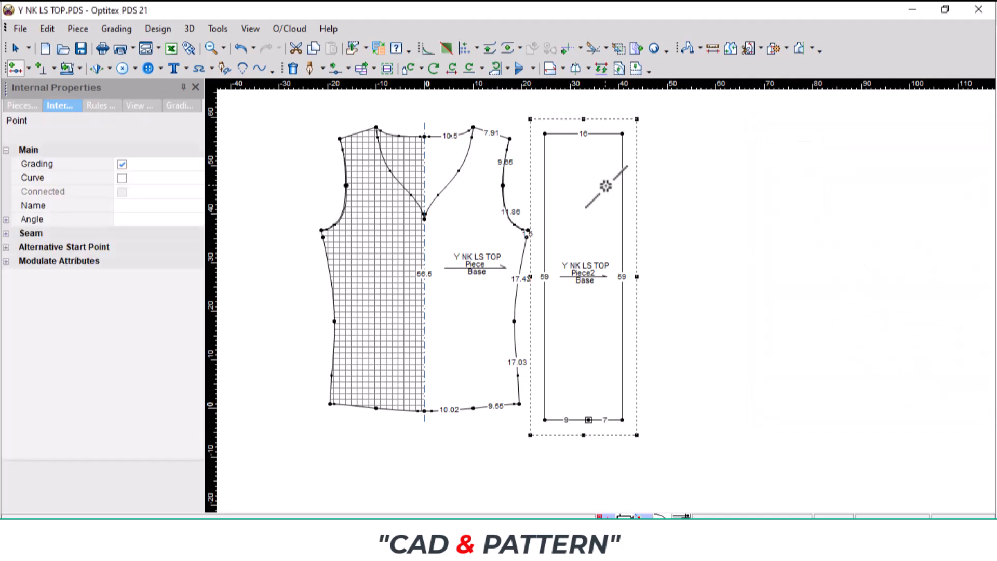
- Measure the body's armhole from the shoulder tip to the underarm point
left_click(712, 48)
left_click(509, 138)
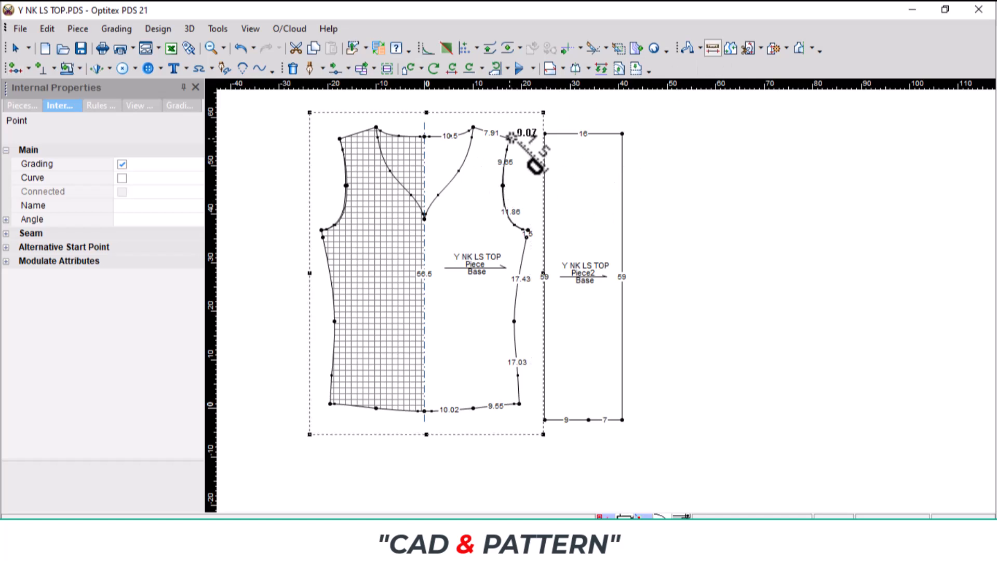
left_click(534, 228)
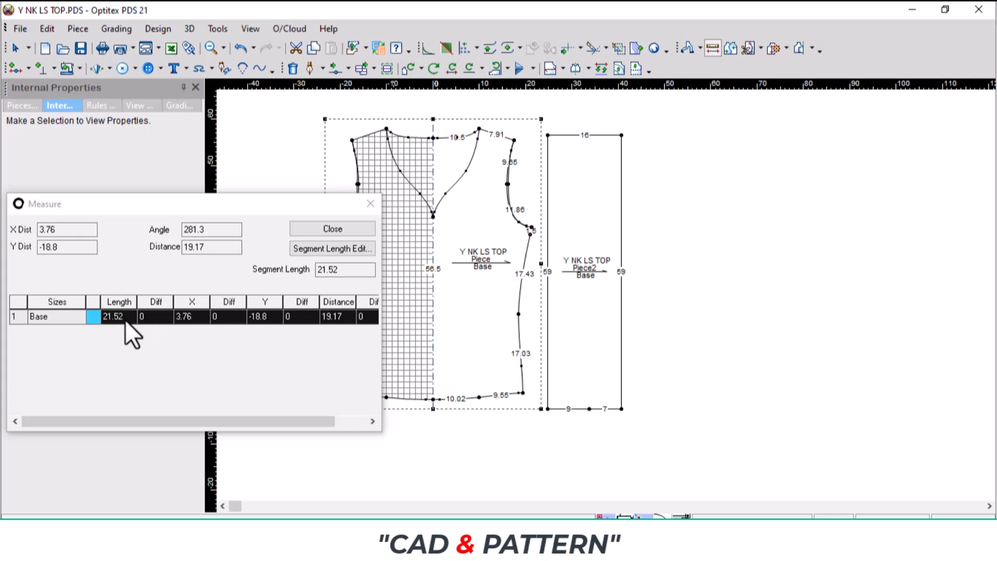
- Switch to Calculator and divide 22 by 2, then return to Optitex PDS and close the armhole measurement
key("alt+Tab")
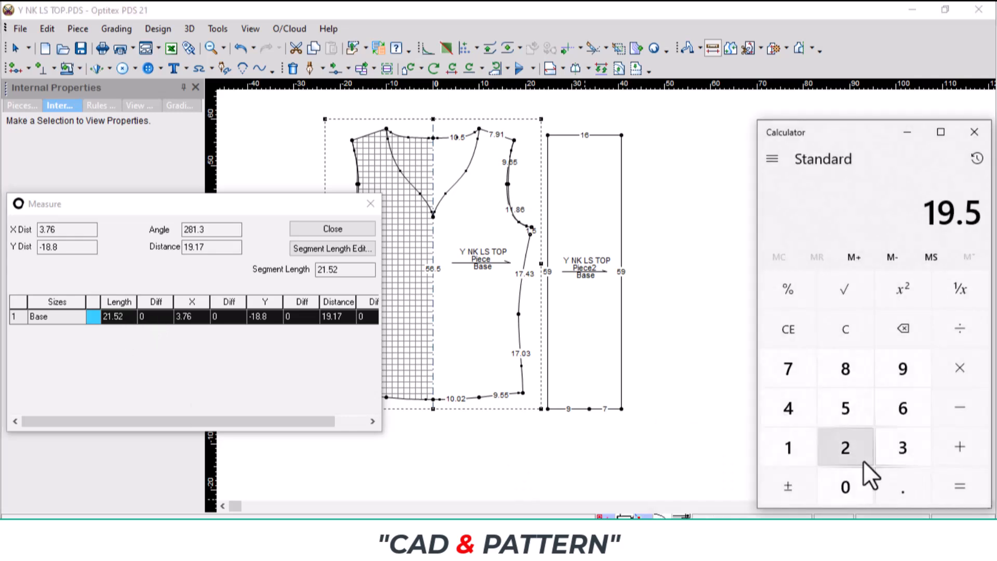
left_click(847, 451)
left_click(789, 447)
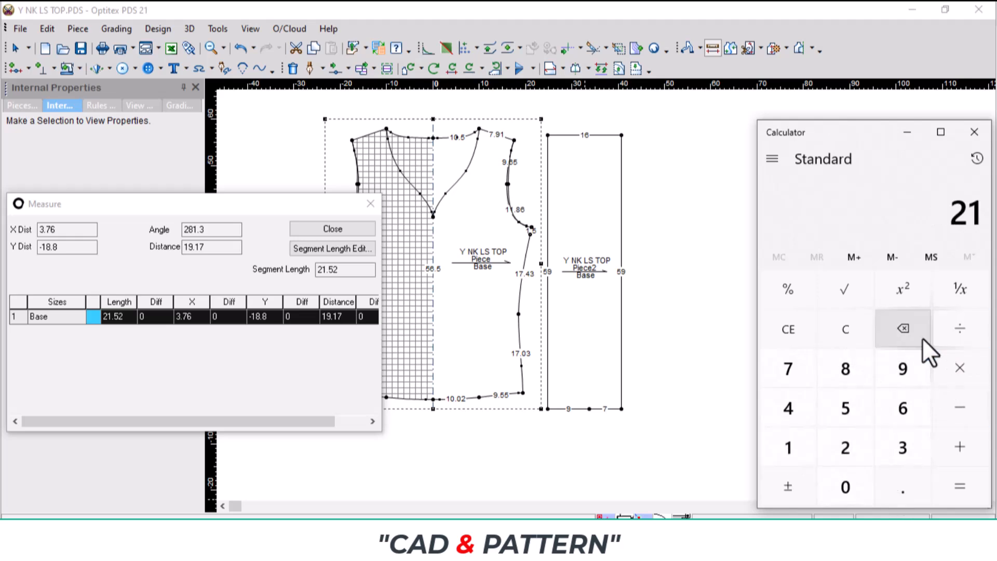
left_click(844, 329)
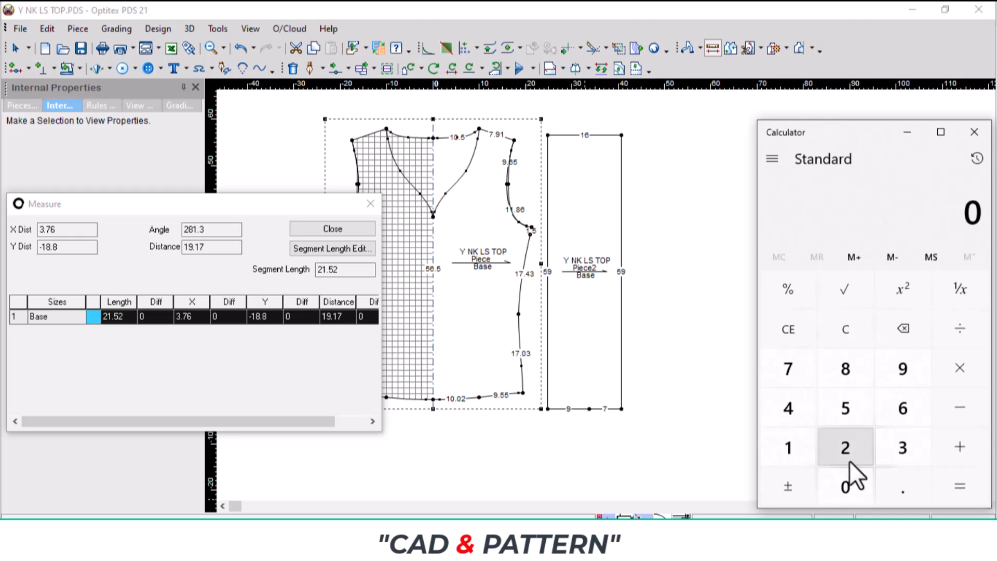
double_click(845, 446)
left_click(959, 331)
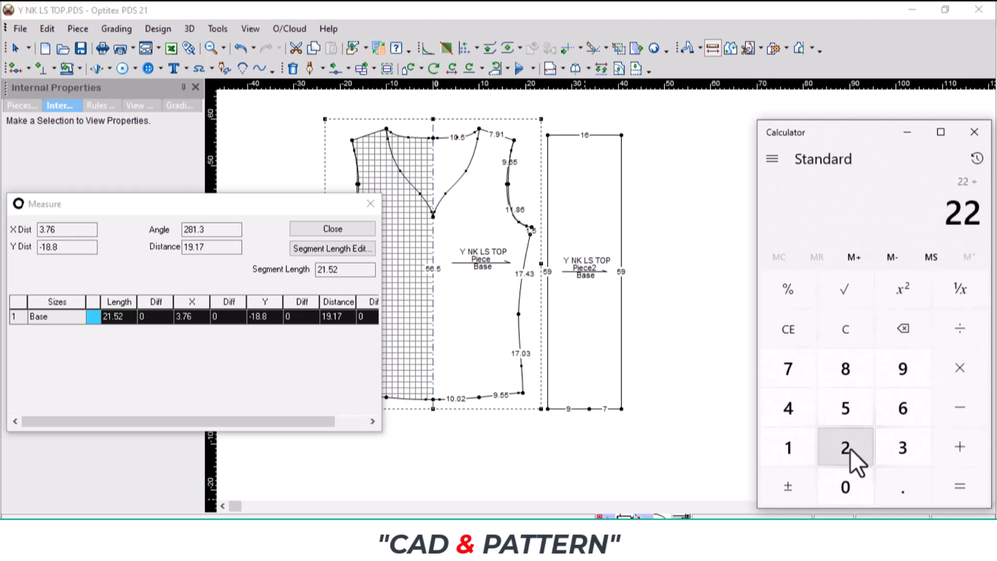
left_click(846, 448)
left_click(956, 486)
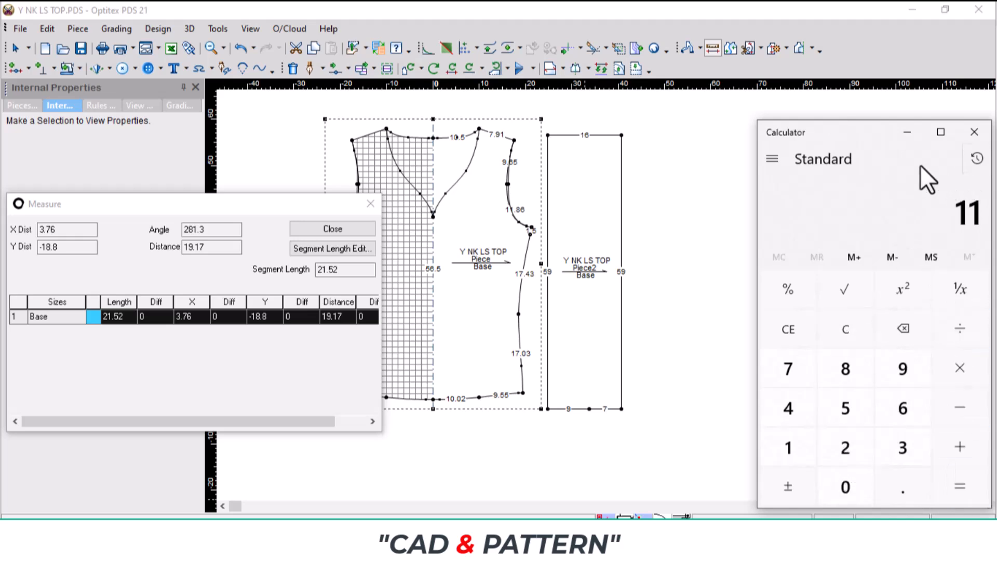
left_click(907, 131)
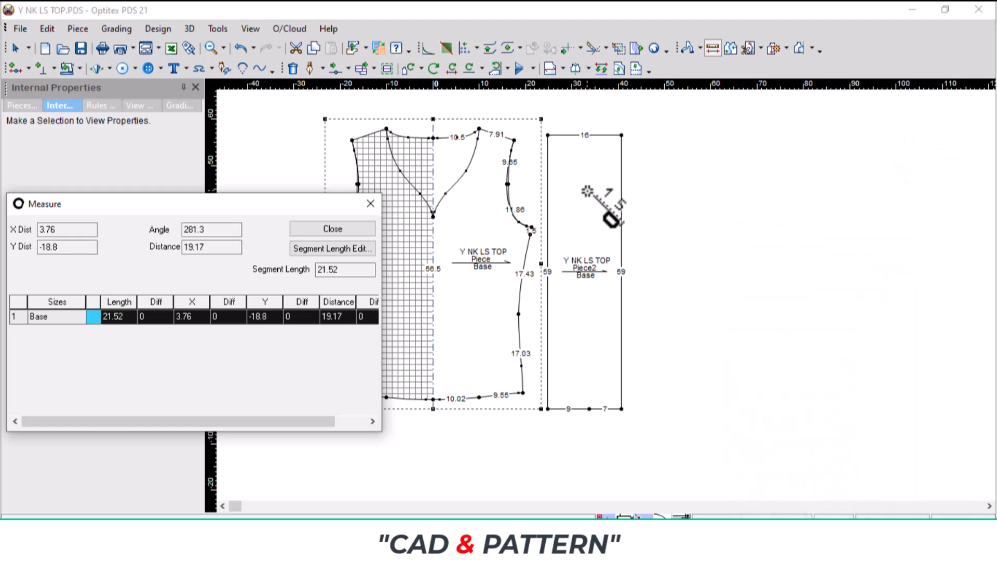
scroll(596, 163, "up", 2)
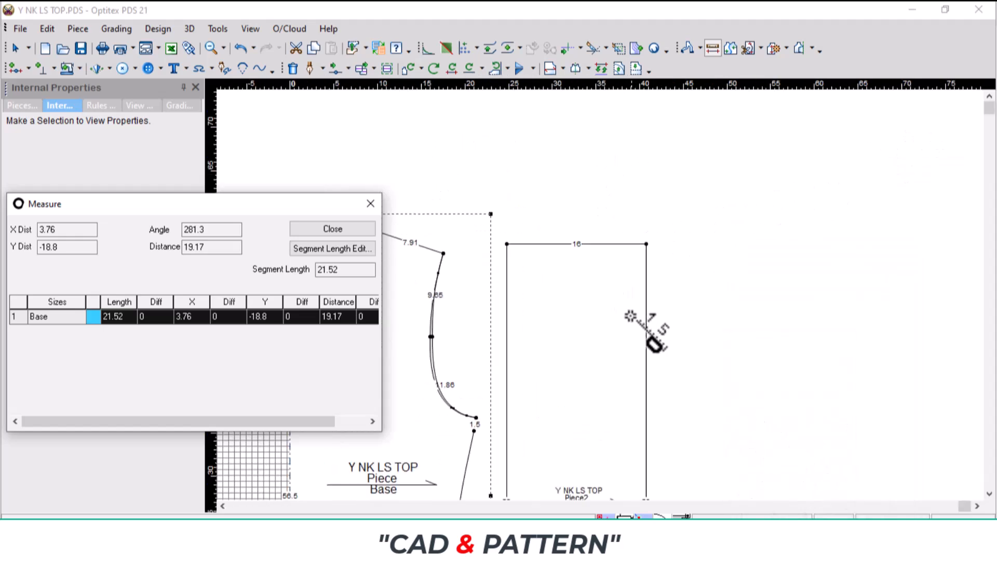
left_click(364, 199)
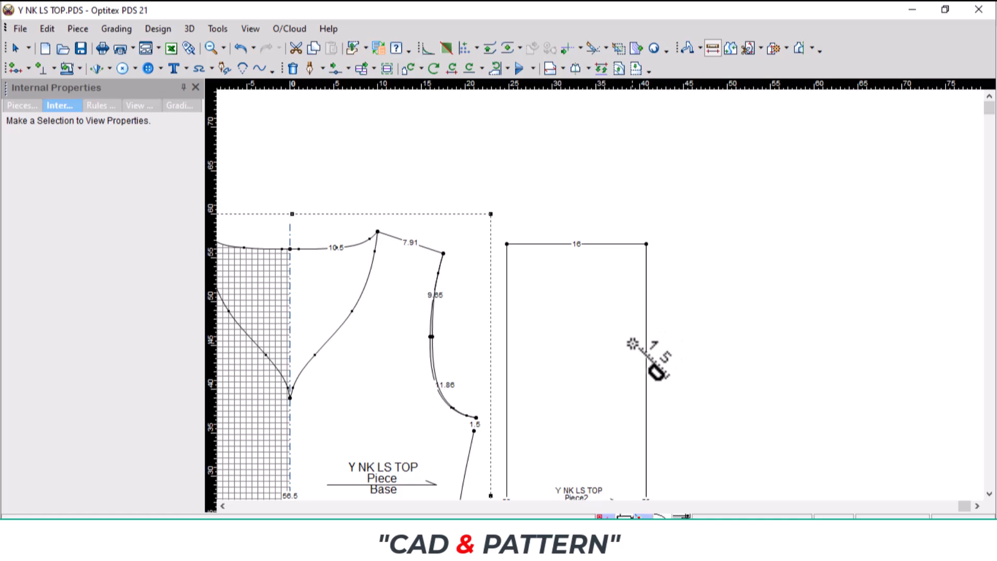
- Add a grade point on the sleeve rectangle's right edge, 12.5 below its upper corner
key("o")
left_click(647, 308)
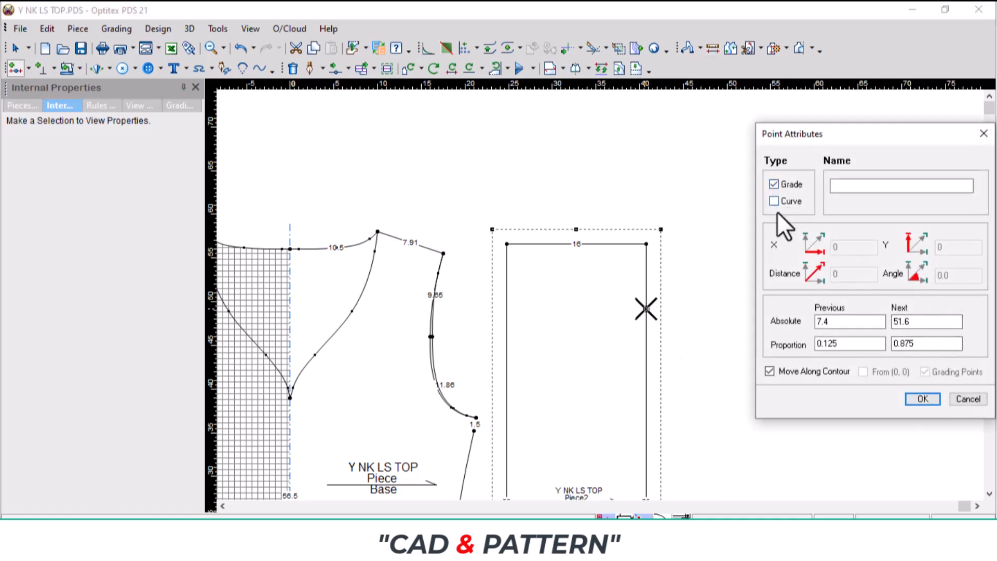
double_click(870, 322)
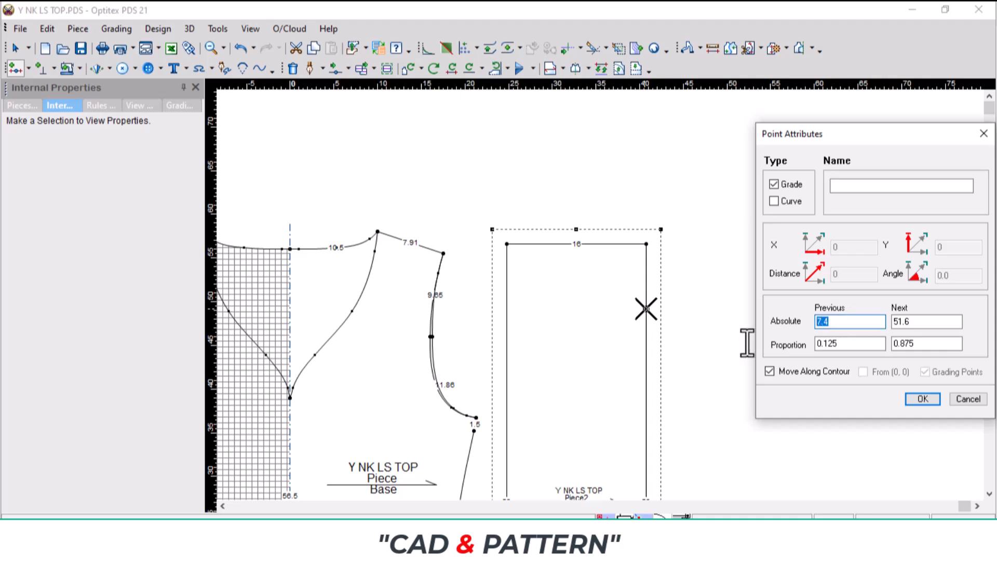
type("12.5")
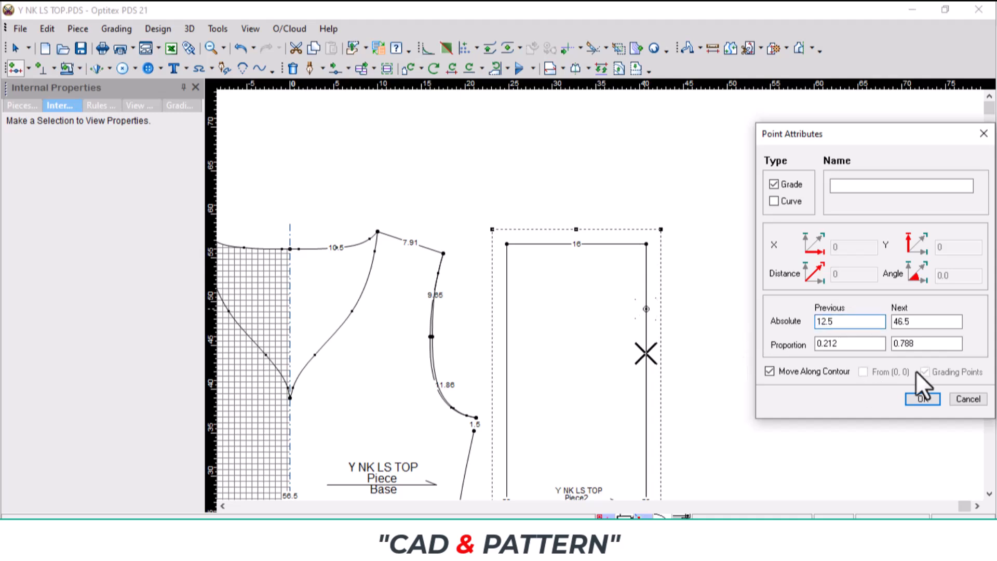
left_click(922, 399)
- Delete the sleeve rectangle's upper and lower right corner points to form the sloped cap and tapered underarm seam
scroll(644, 402, "down", 1)
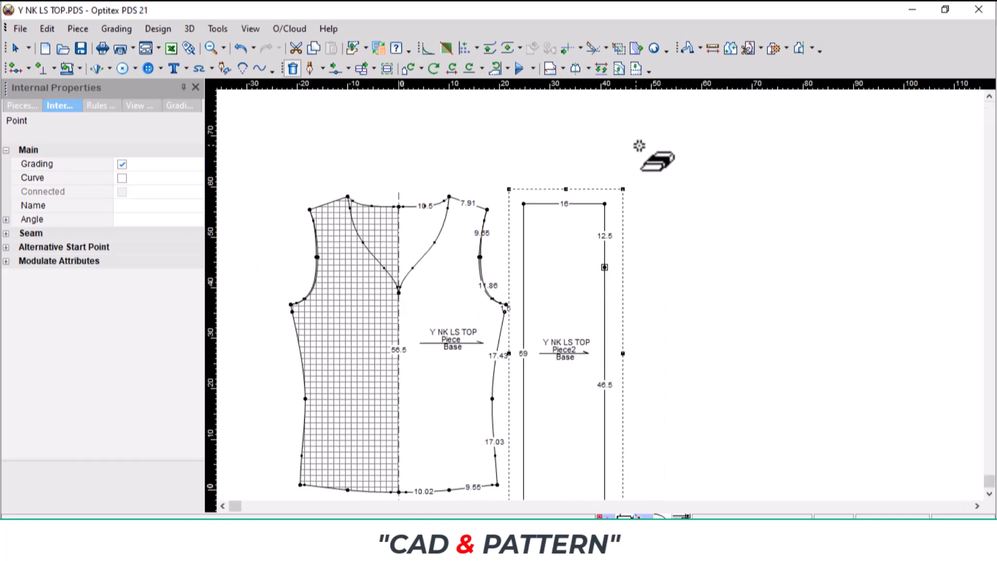
left_click(604, 203)
scroll(616, 293, "down", 1)
left_click(612, 372)
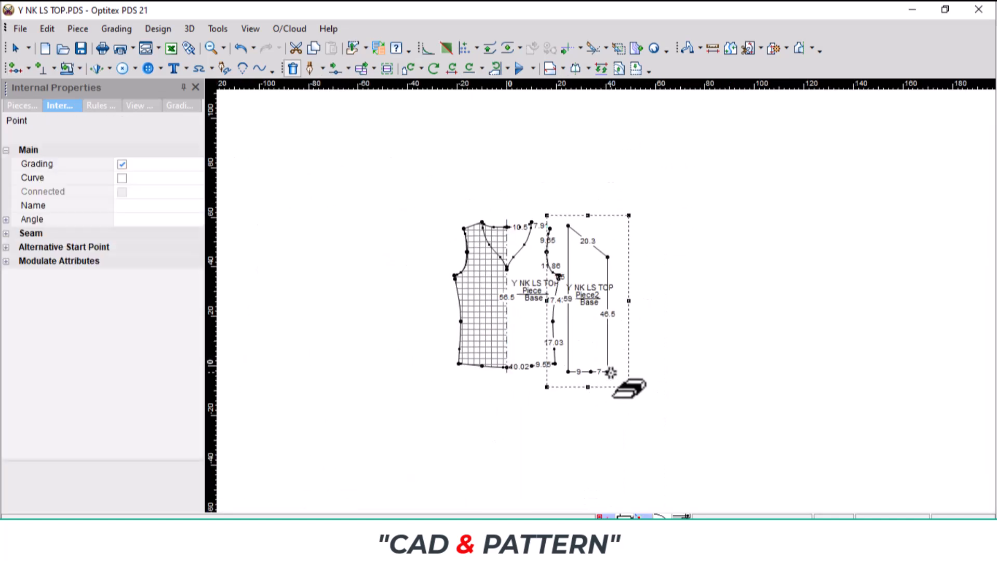
- Mirror the half sleeve about its left edge and move the full sleeve piece clear of the body piece
key("h")
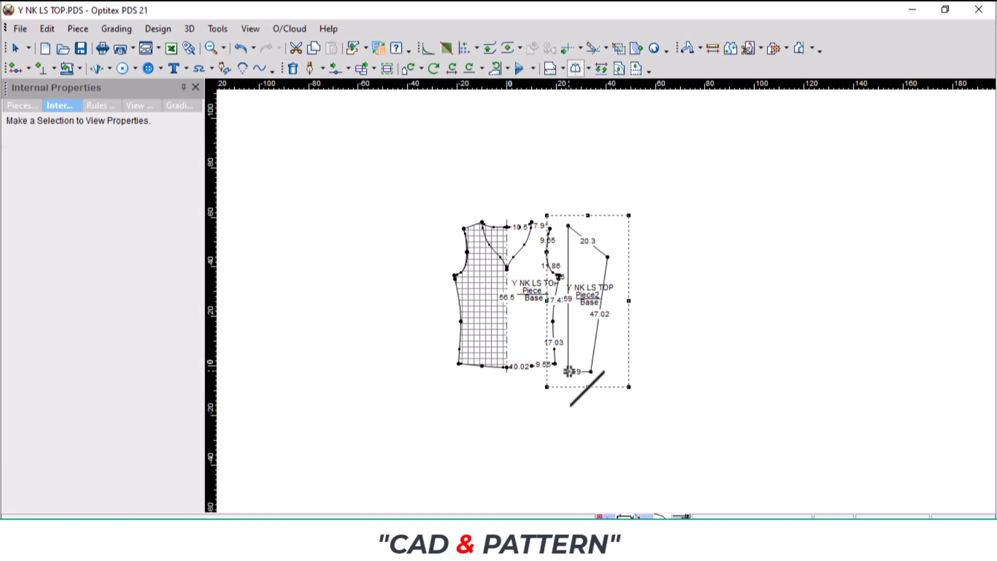
left_click(568, 371)
left_click(569, 227)
key("space")
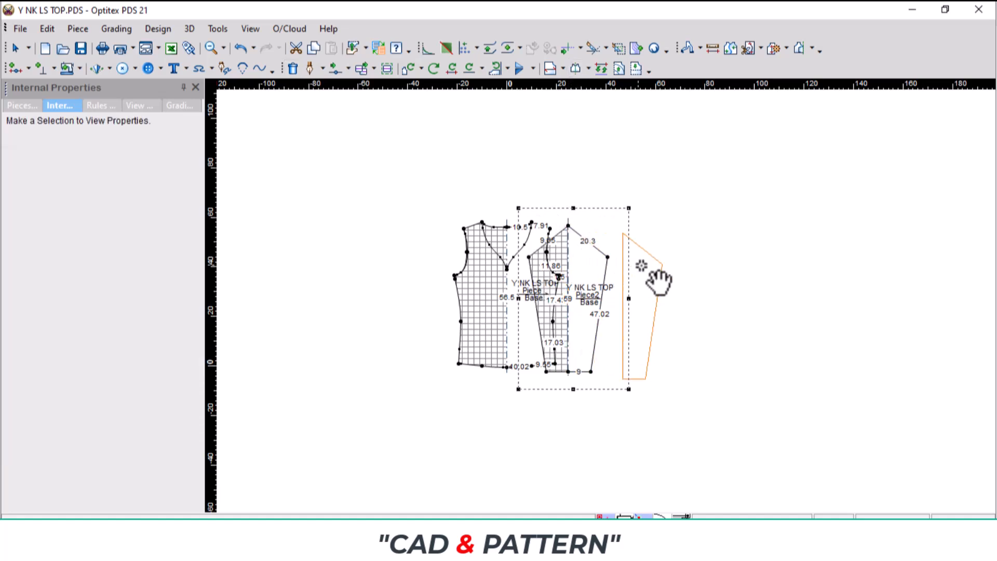
left_click(645, 268)
- Measure the body's armhole again from the shoulder tip to the underarm point and return to the Select tool
scroll(612, 259, "up", 4)
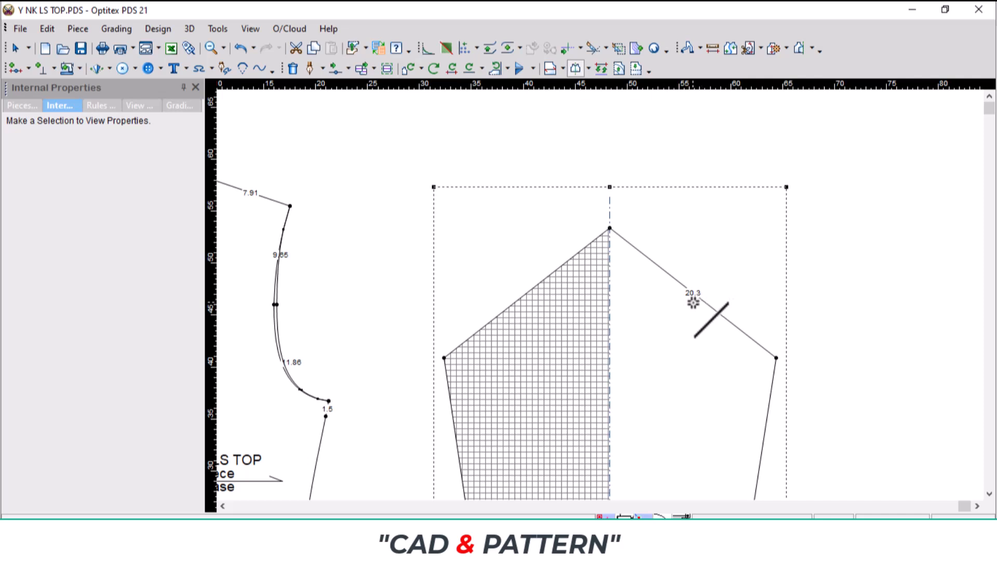
left_click(712, 49)
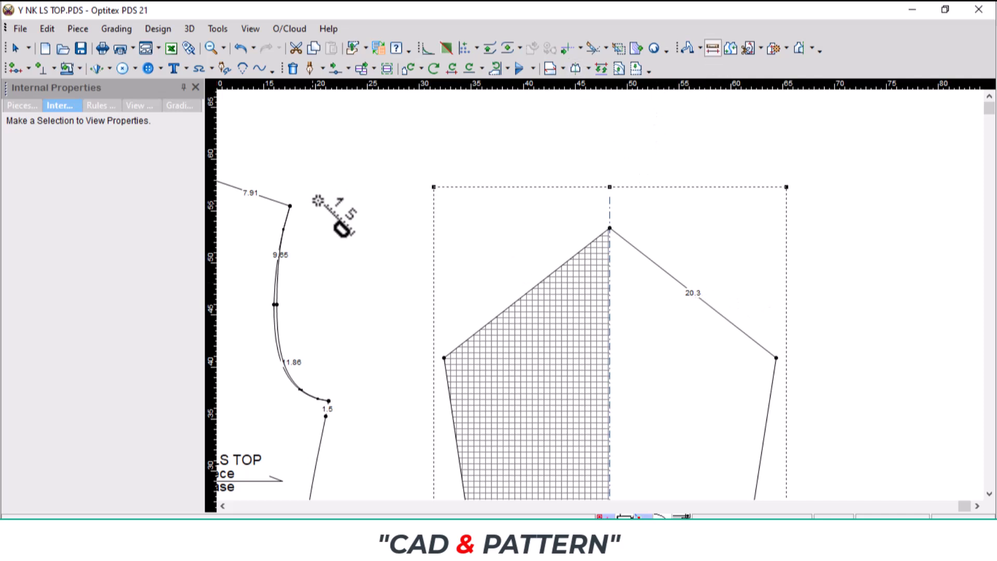
left_click(290, 208)
left_click(328, 401)
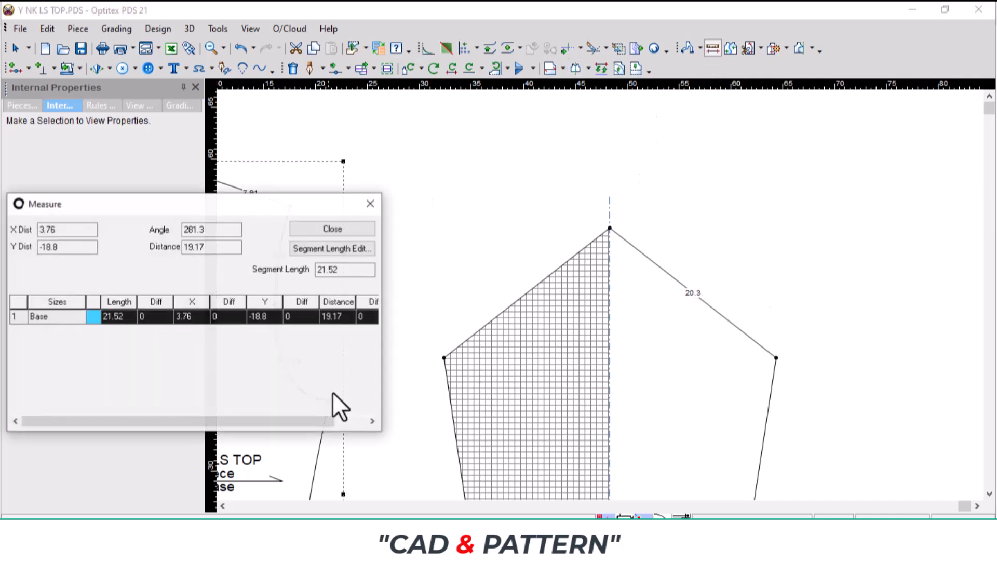
left_click(370, 204)
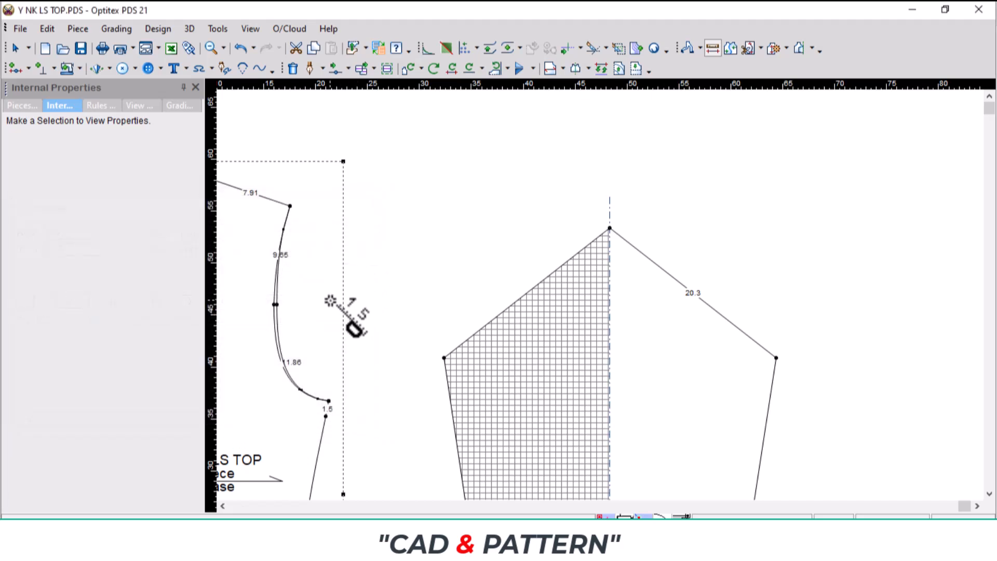
key("Escape")
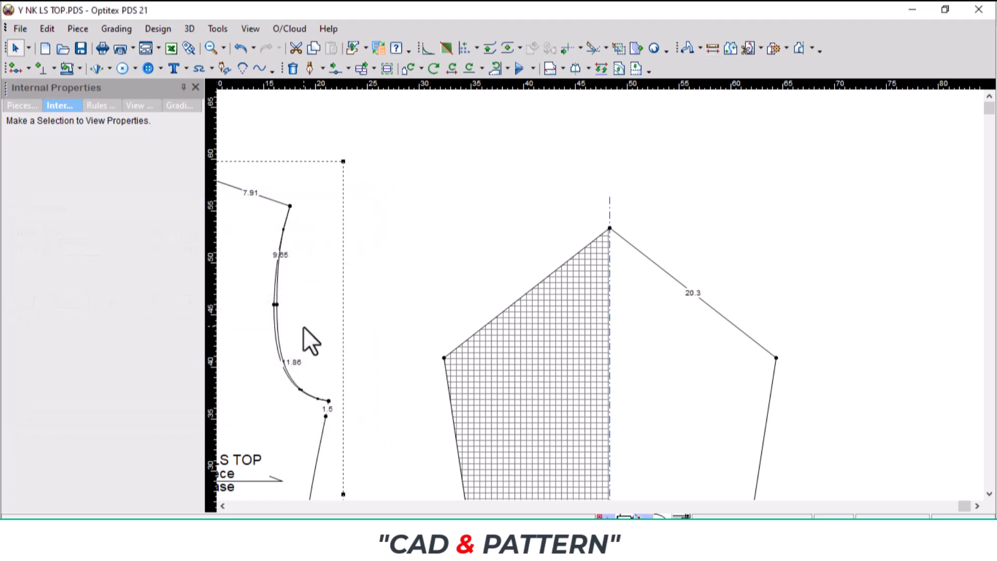
- Measure the internal armhole contour on the body piece from the shoulder tip to the underarm point
left_click(276, 315)
key("m")
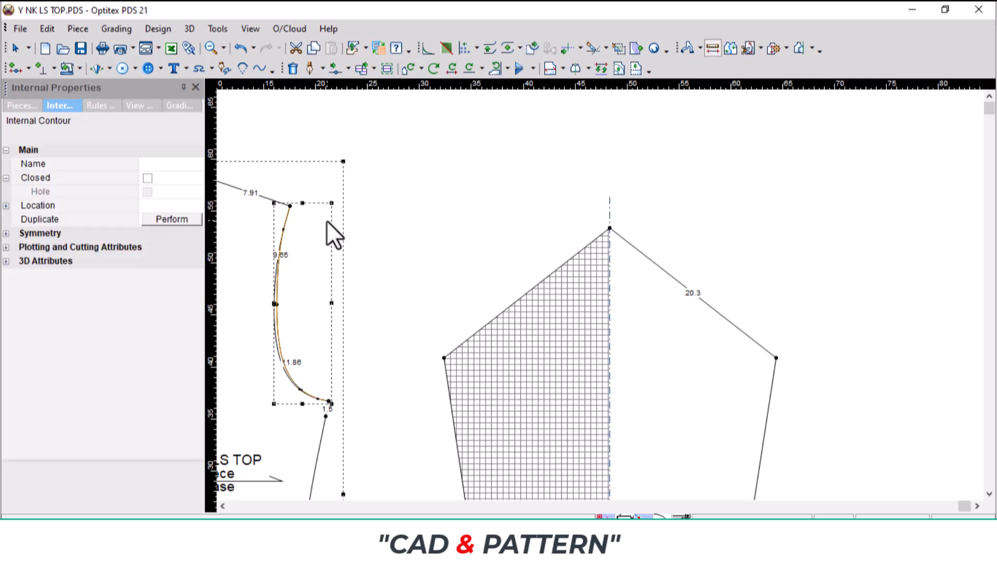
left_click(289, 207)
left_click(331, 397)
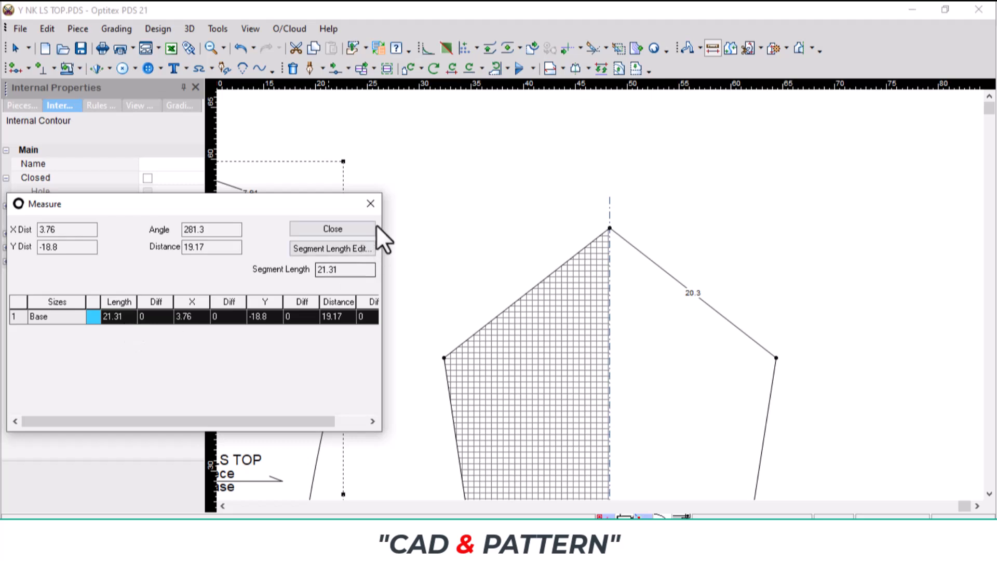
left_click(370, 205)
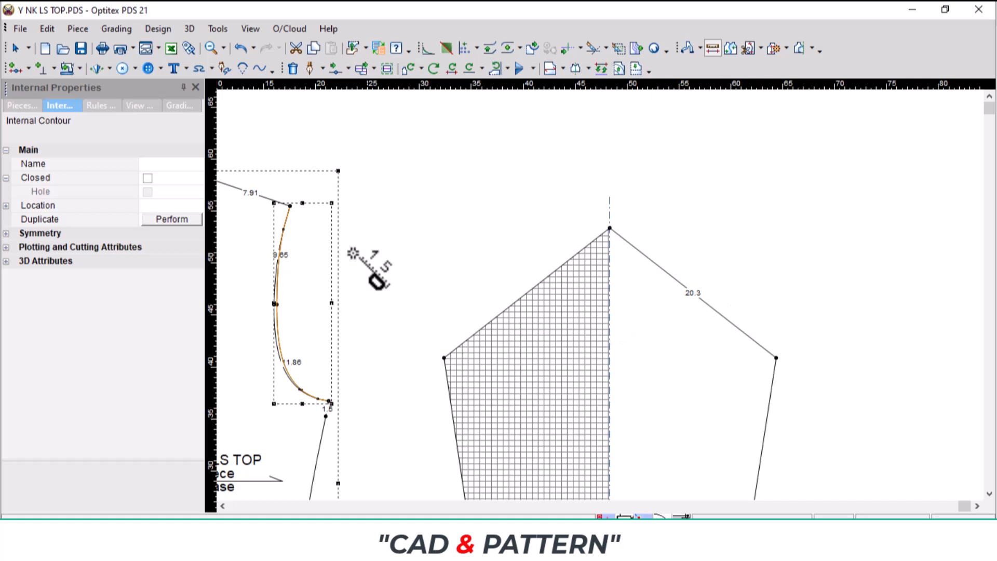
left_click(290, 206)
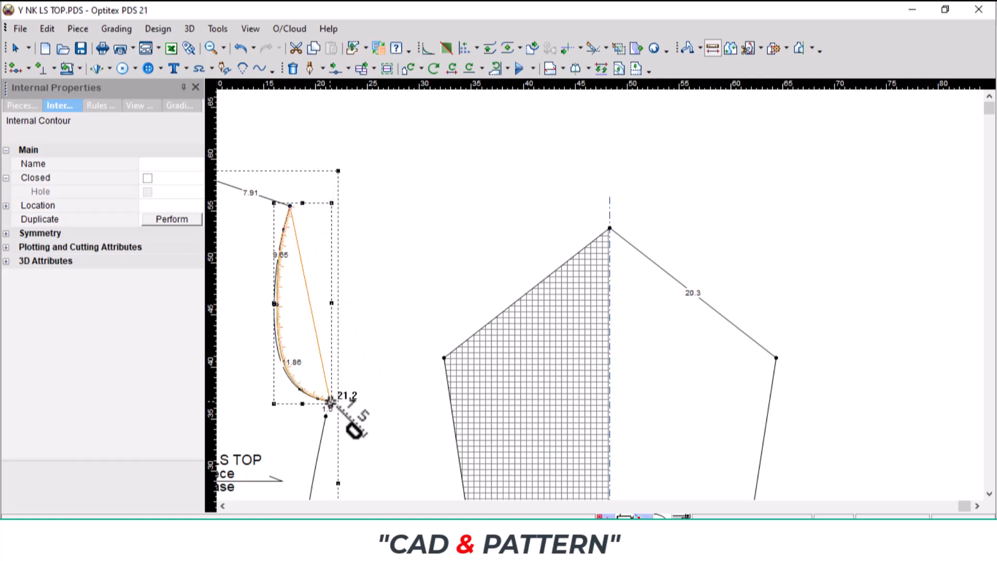
left_click(330, 401)
left_click(370, 204)
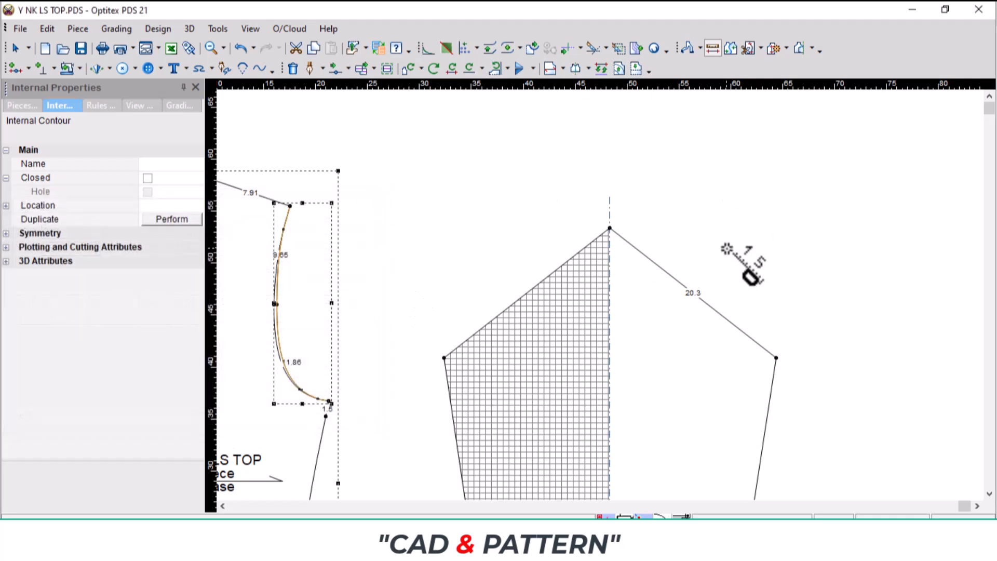
- Shape the straight sleeve cap line into an S-curve with curve points near the cap peak and near the underarm corner
key("m")
scroll(729, 243, "up", 2)
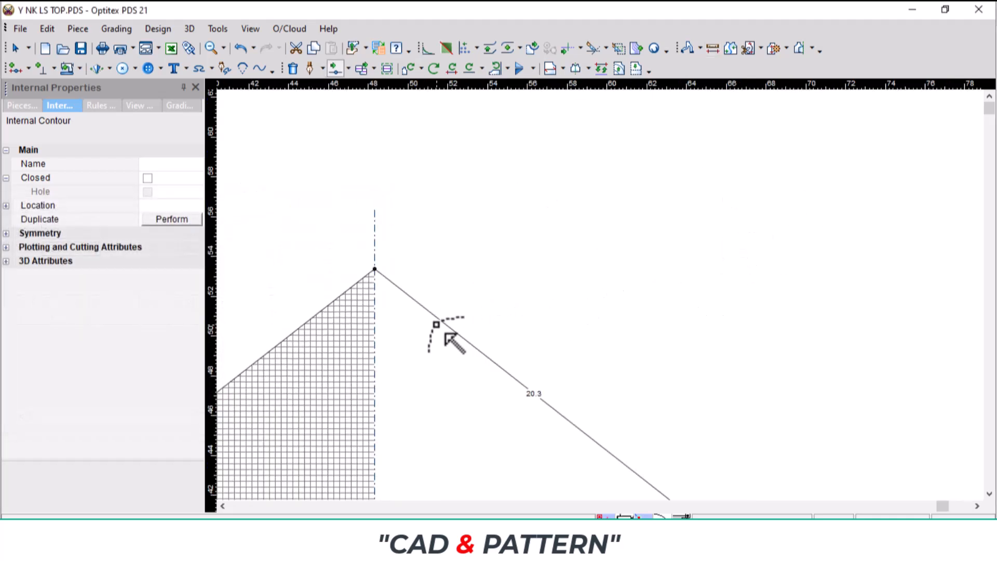
left_click(428, 314)
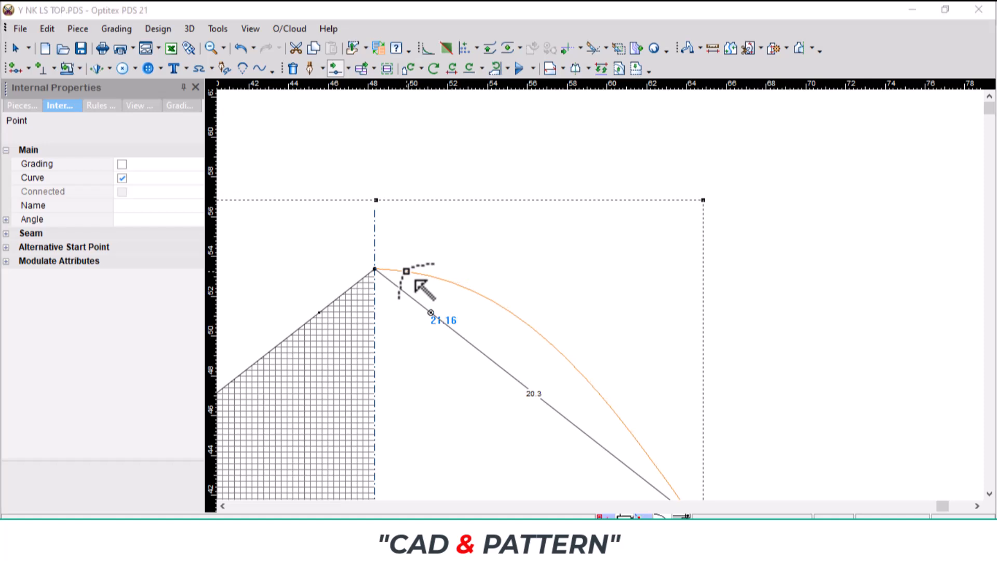
left_click(410, 275)
scroll(540, 285, "up", 3)
left_click(539, 286)
scroll(540, 285, "down", 3)
left_click(686, 360)
left_click(696, 416)
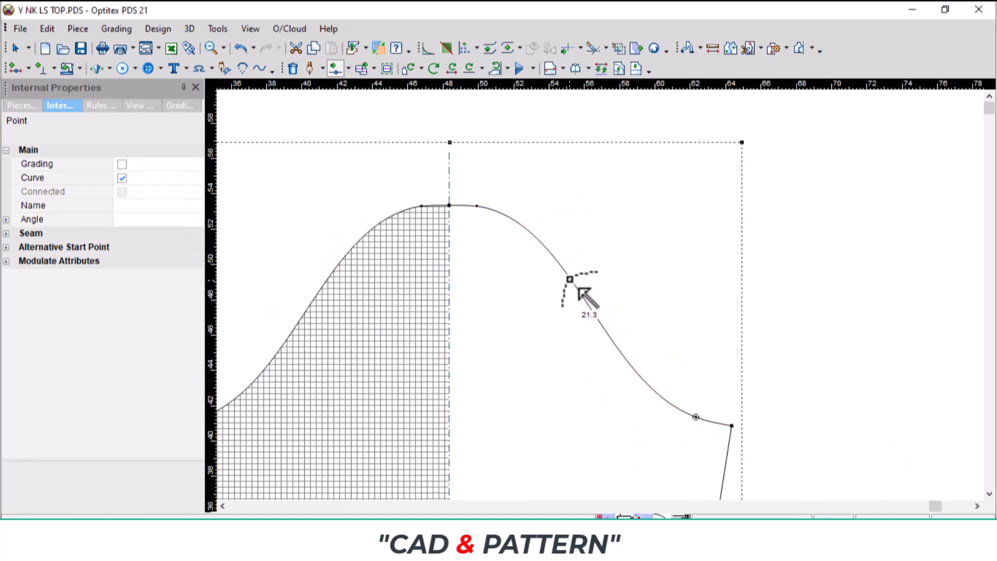
- Add a curve point midway along the sleeve cap, pull it slightly outward, and refine the curve near the cap peak
left_click(569, 278)
left_click(576, 270)
scroll(501, 234, "up", 3)
left_click(548, 172)
left_click(539, 171)
scroll(583, 345, "down", 3)
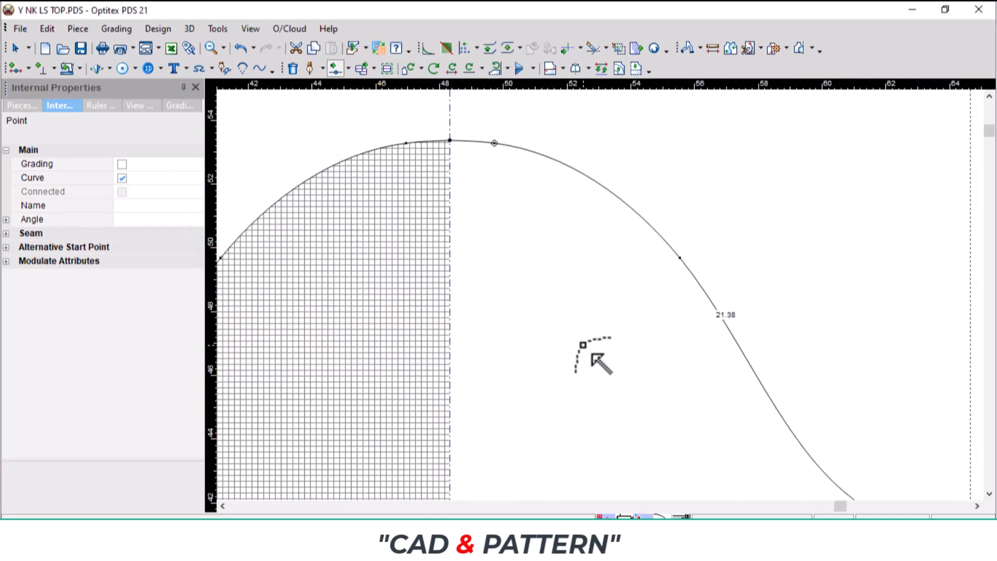
left_click(543, 205)
left_click(542, 198)
left_click(254, 381)
- Adjust the lower cap curve point near the underarm and raise the mid-cap point by 0.22 cm
scroll(643, 365, "up", 3)
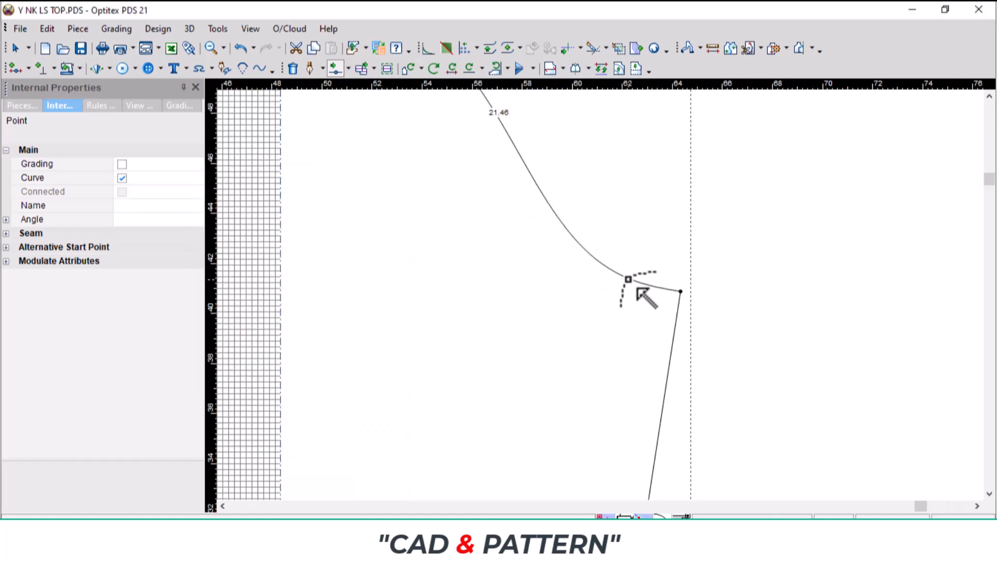
left_click(627, 279)
left_click(615, 275)
left_click(254, 382)
scroll(469, 112, "down", 4)
left_click(604, 272)
left_click(602, 269)
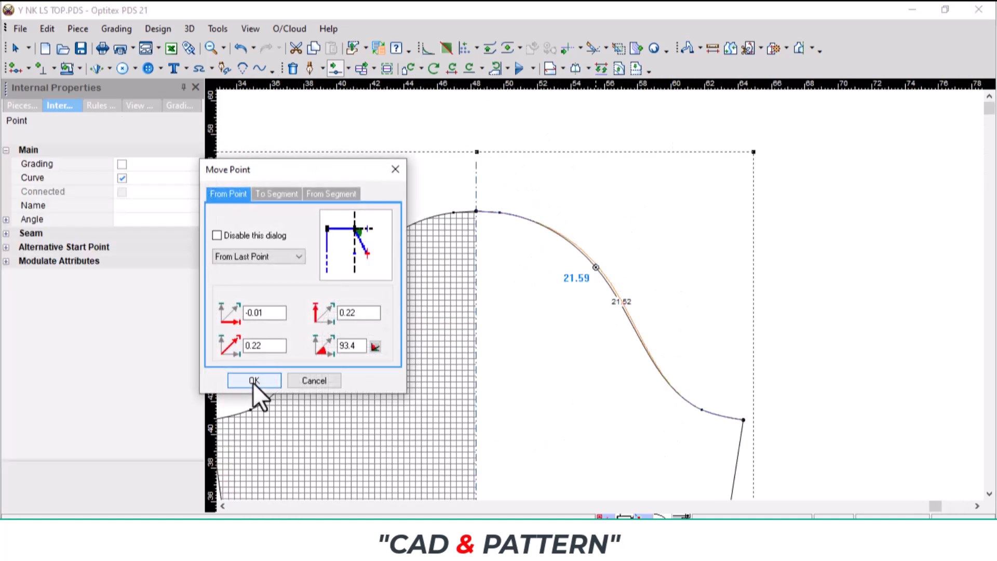
left_click(254, 382)
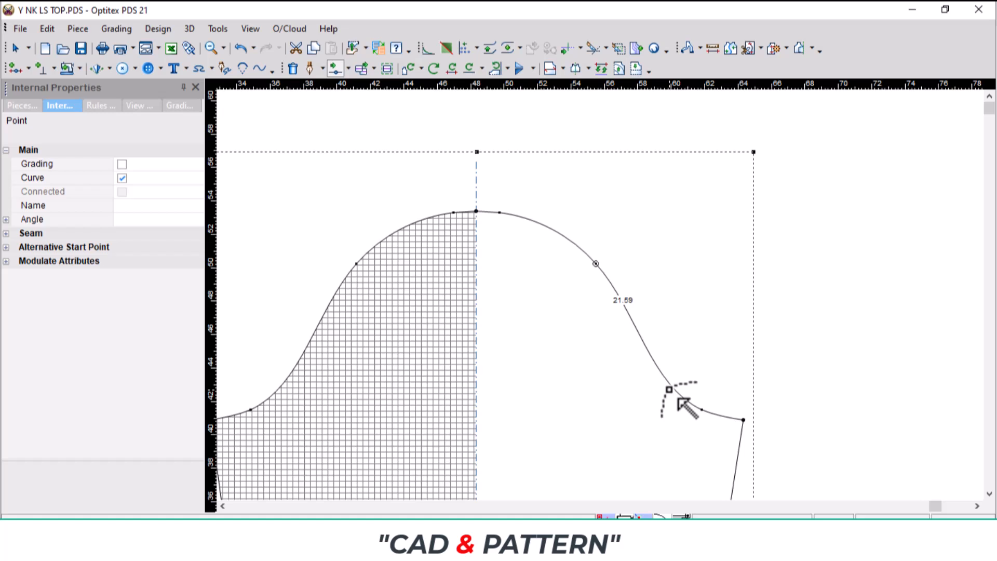
- Raise the sleeve's underarm corner and the adjacent lower cap curve point together by 0.2 cm, with no horizontal shift
left_click(701, 411)
left_click(743, 419)
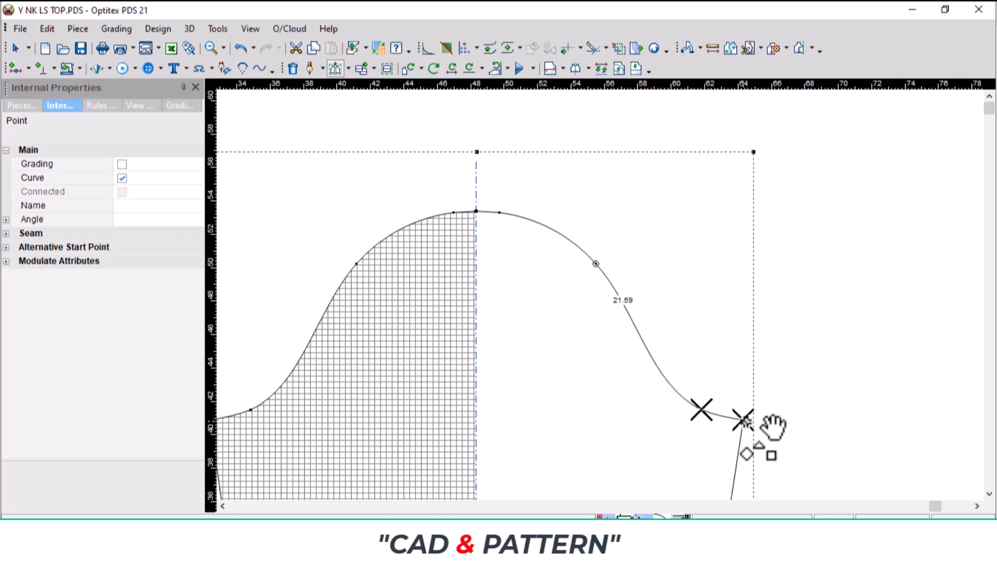
left_click_drag(743, 419, 743, 387)
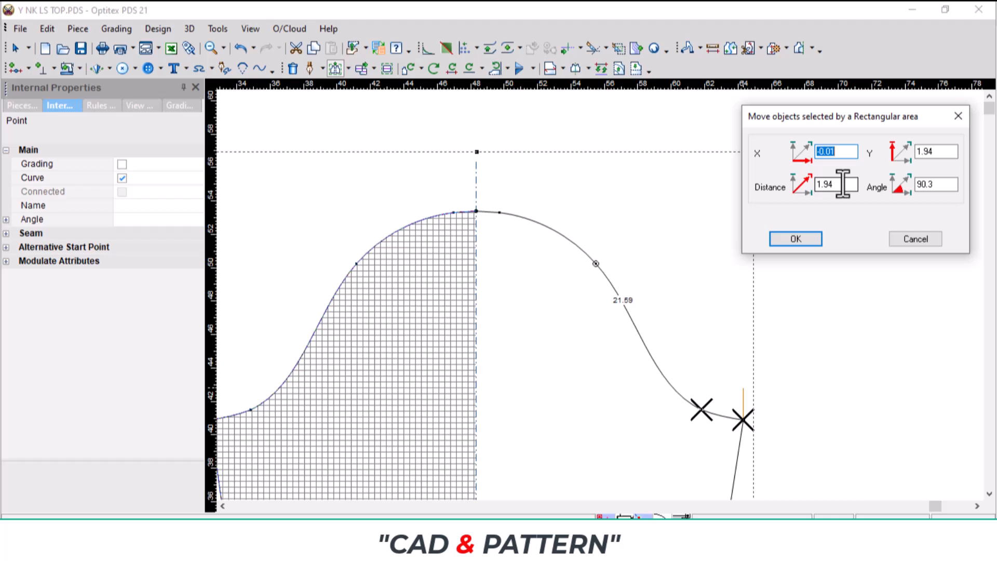
double_click(949, 156)
type(".2")
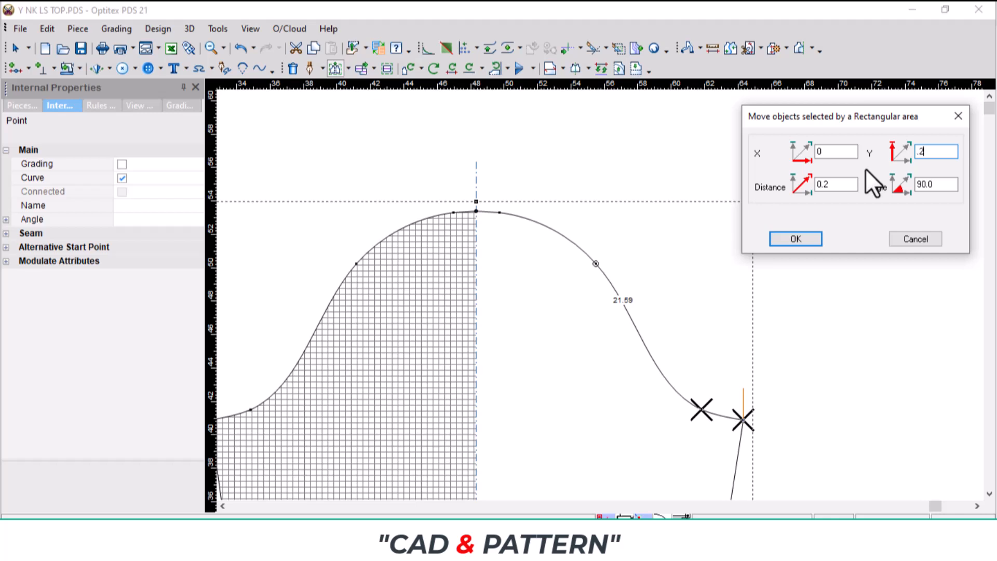
key("Return")
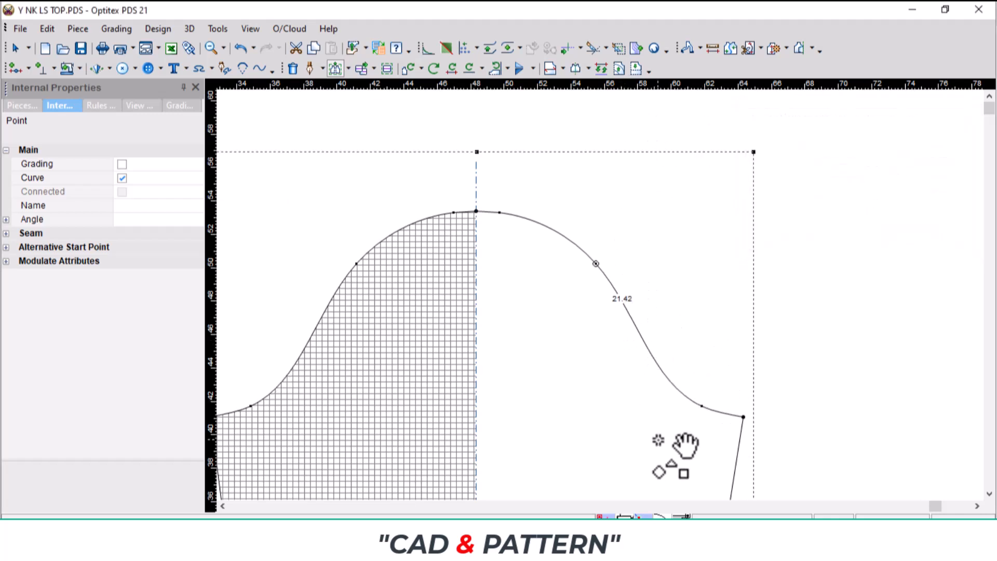
- Add a curve point midway along the sleeve's underarm seam and shift it 1 cm inward
scroll(602, 295, "down", 5)
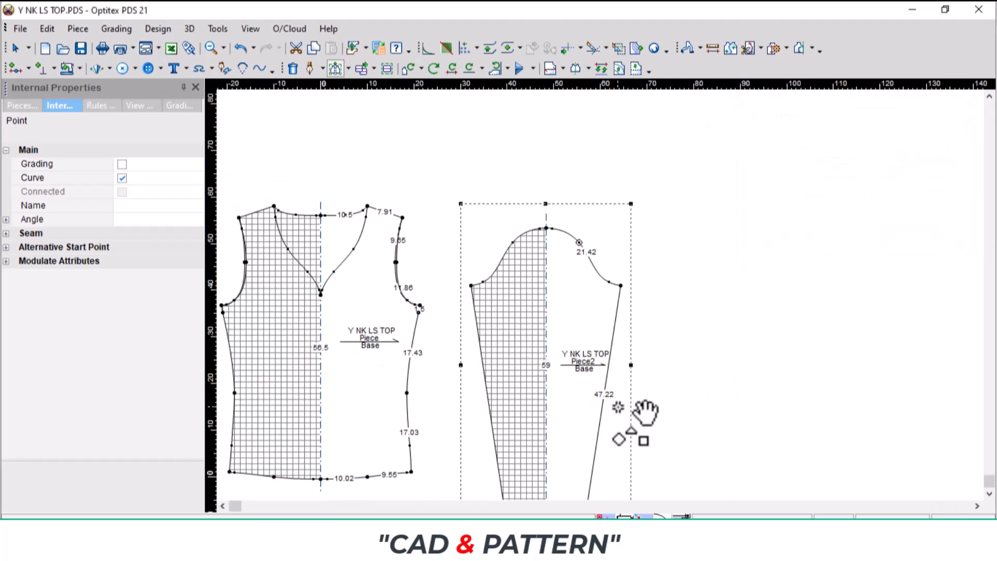
scroll(645, 412, "up", 2)
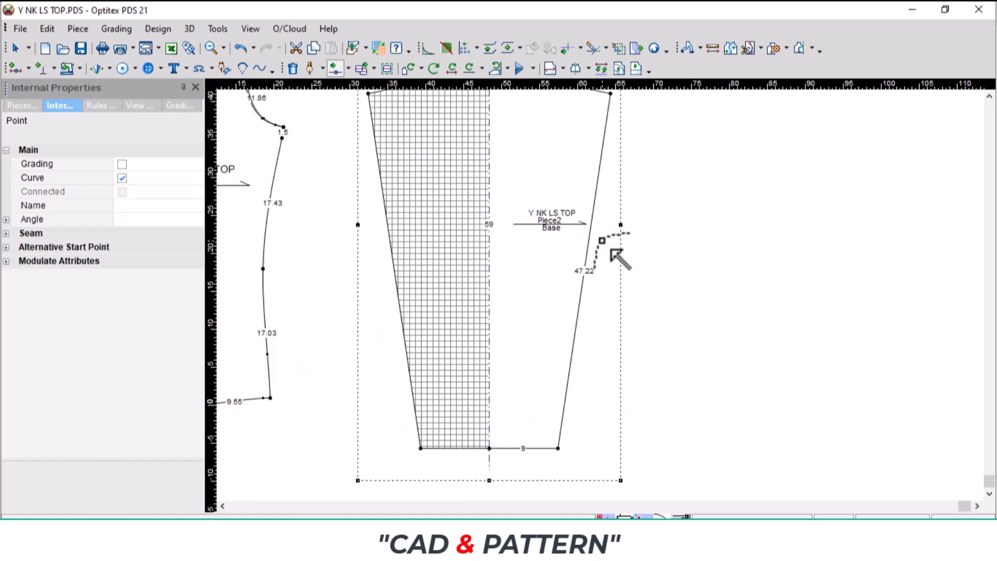
scroll(620, 291, "down", 2)
scroll(621, 306, "up", 2)
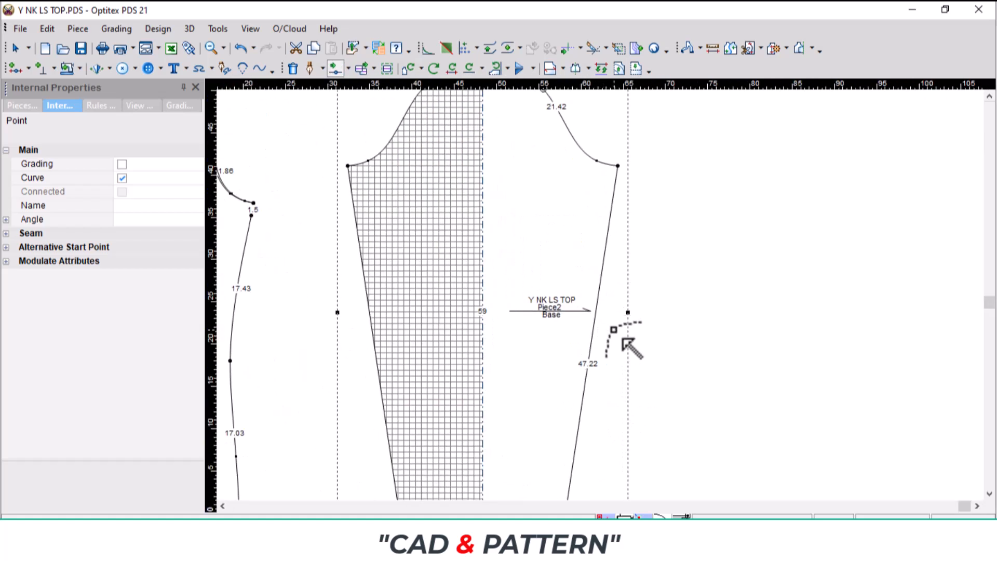
scroll(601, 371, "down", 1)
scroll(601, 372, "down", 1)
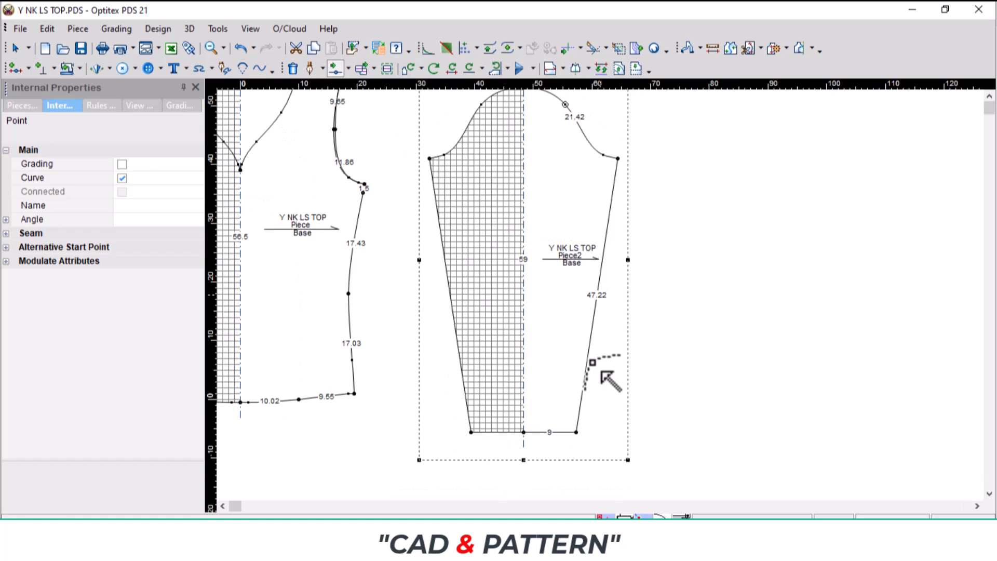
left_click_drag(602, 305, 591, 298)
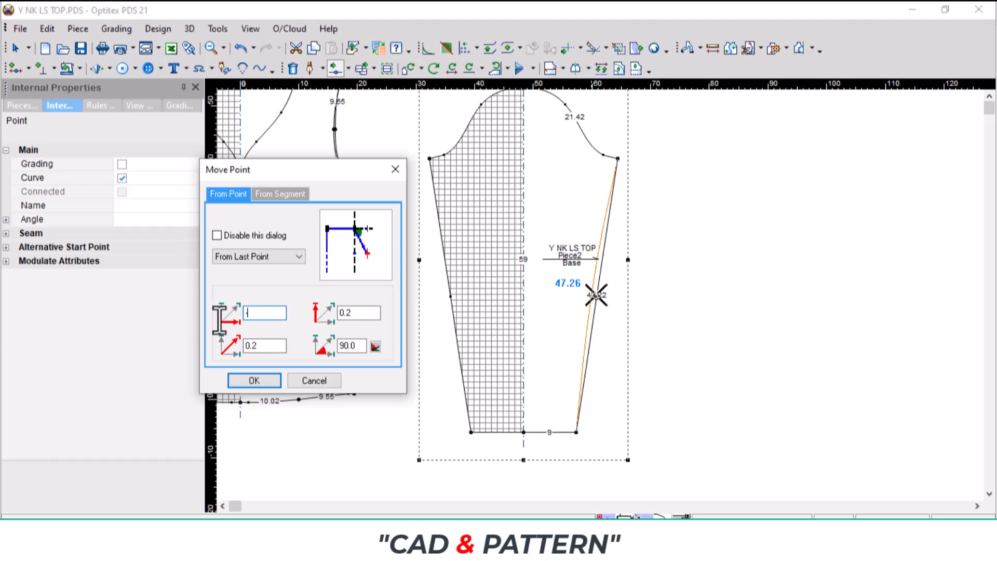
type("1")
key("Return")
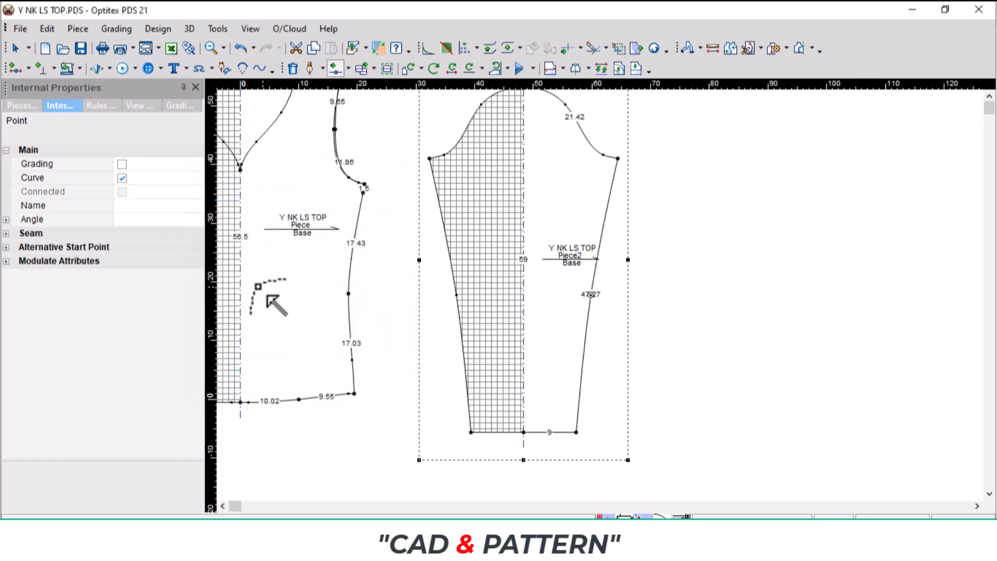
- Place notches at the middle point of the sleeve's underarm seam and at the cap peak
scroll(597, 316, "up", 3)
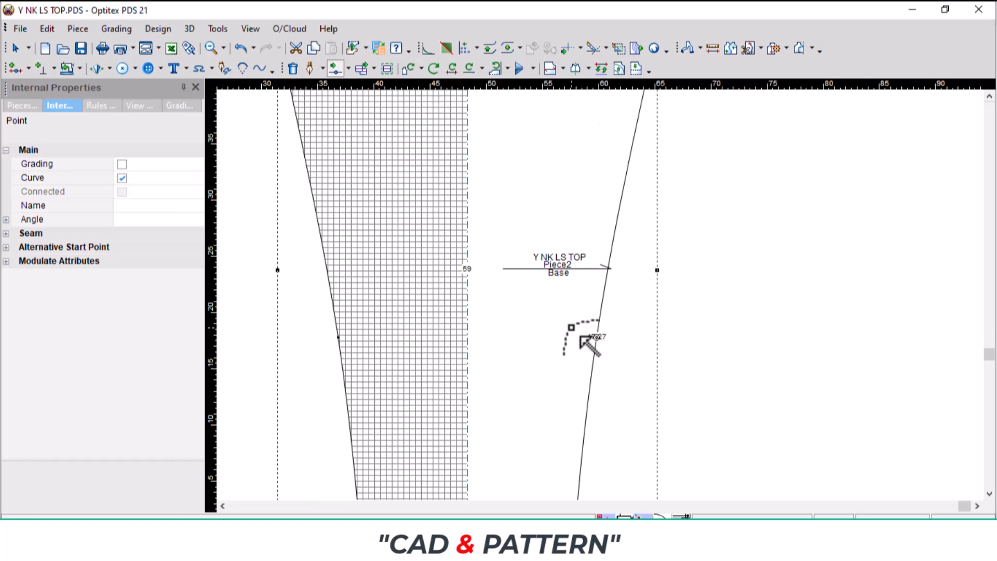
key("n")
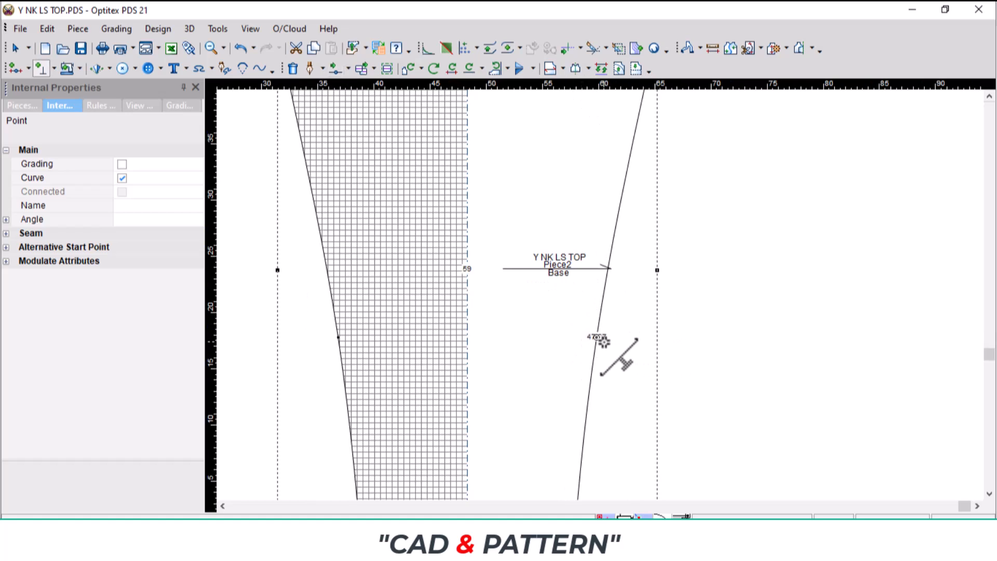
left_click(597, 337)
scroll(587, 325, "down", 3)
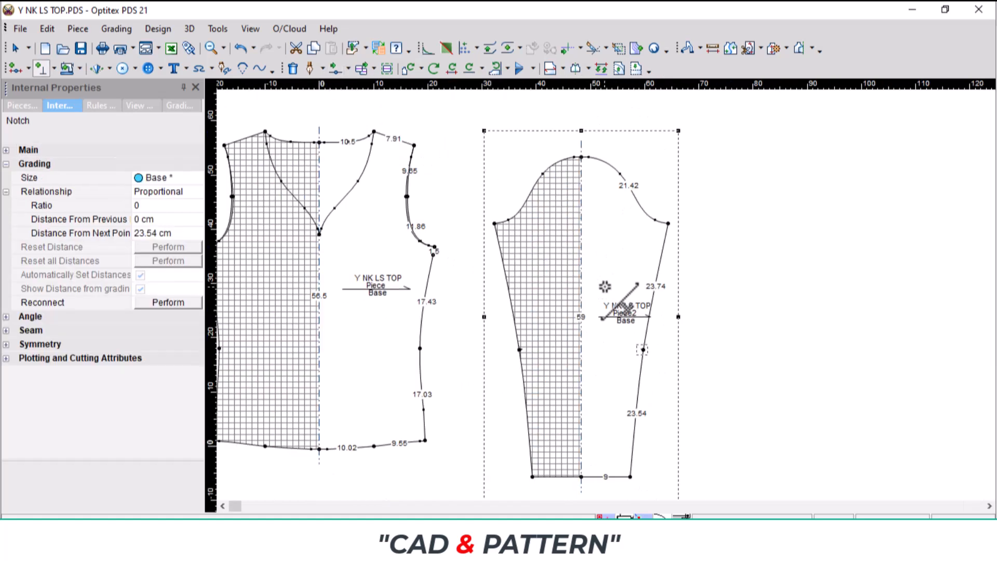
left_click(582, 159)
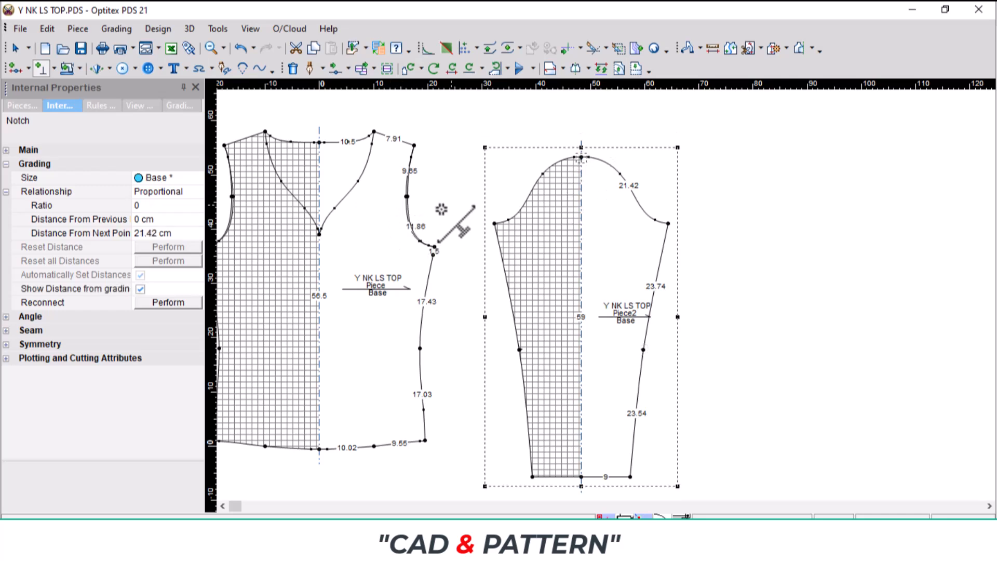
right_click(455, 160)
left_click(511, 169)
- Start building a front piece from the body pattern by tracing its hem segments, centre line and V-neckline
scroll(389, 326, "up", 2)
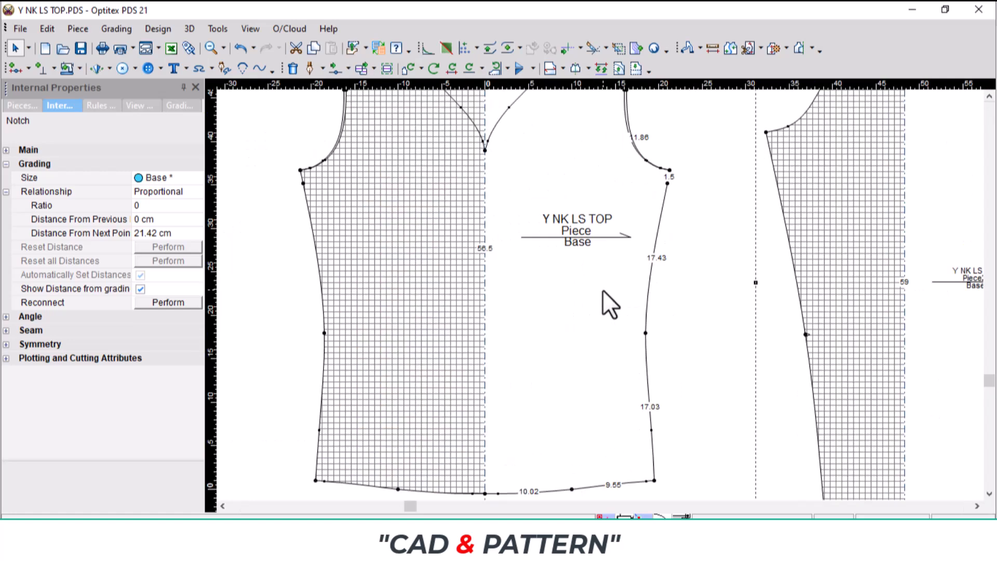
key("ctrl+b")
left_click(604, 486)
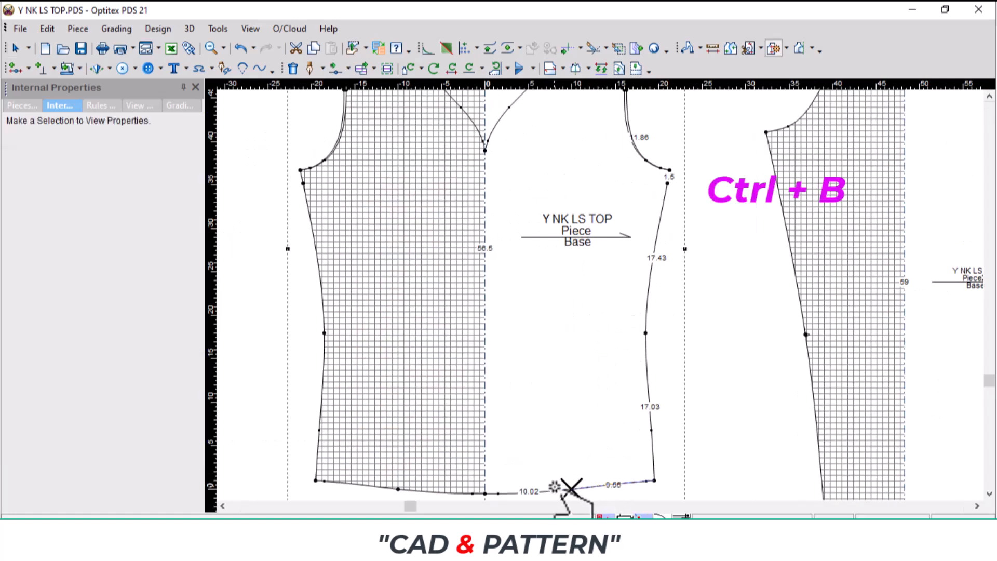
left_click(528, 492)
left_click(486, 401)
scroll(507, 149, "up", 3)
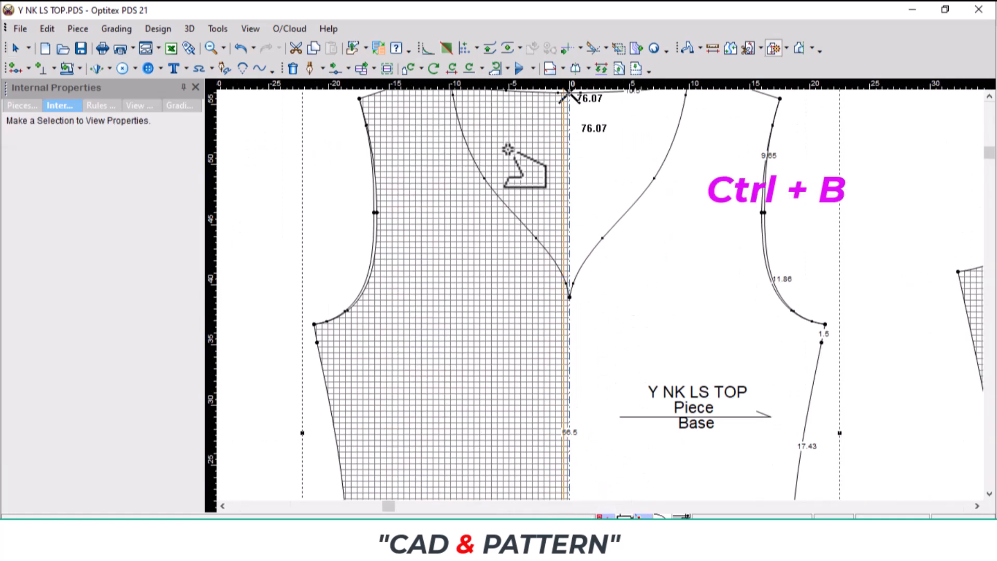
left_click(596, 240)
- Complete the front piece by tracing the shoulder, outer armhole curve and side seam, and place it beside the body pattern
scroll(728, 172, "down", 1)
scroll(597, 285, "up", 2)
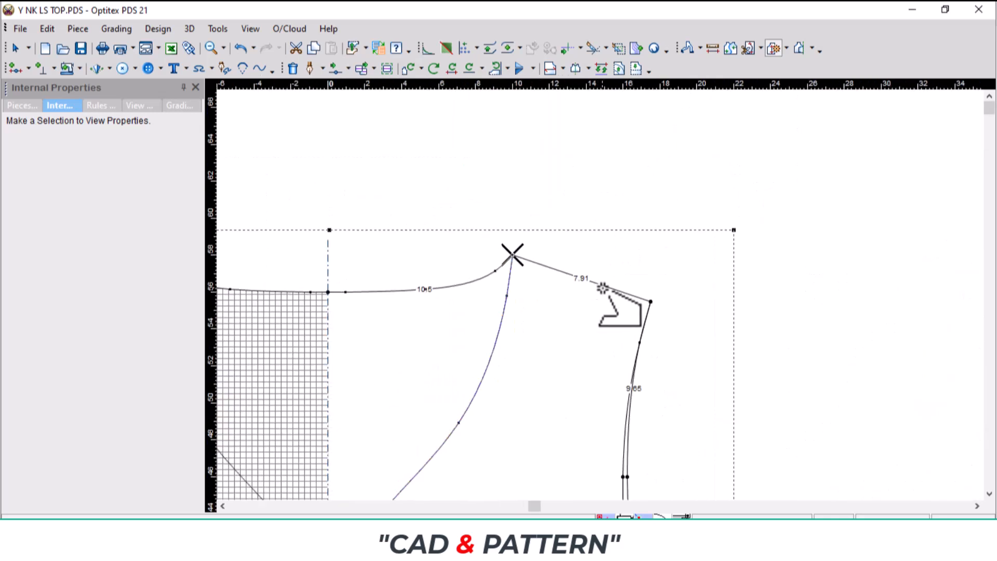
left_click(606, 286)
scroll(599, 296, "up", 3)
left_click(592, 291)
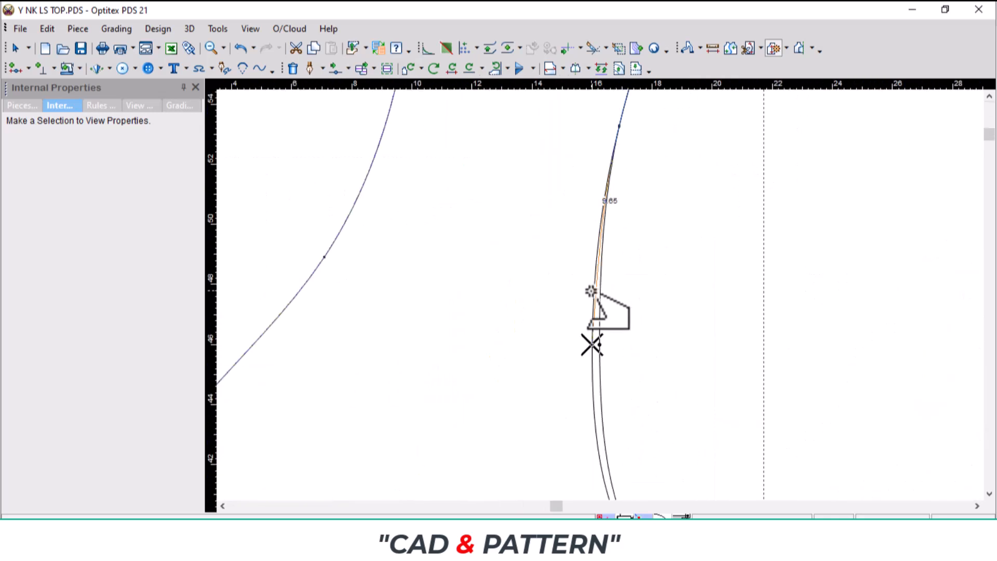
left_click(594, 422)
scroll(594, 423, "down", 3)
left_click(683, 462)
scroll(683, 462, "down", 4)
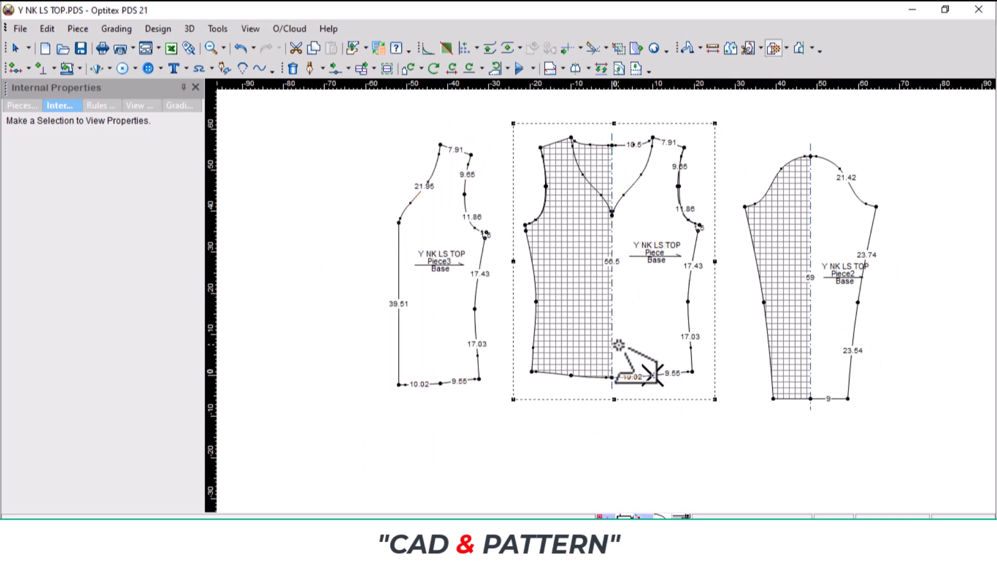
- Build the back piece with the high neckline and full centre line from the body pattern and place it beside the front piece
scroll(634, 367, "up", 4)
scroll(604, 393, "down", 4)
scroll(587, 447, "down", 1)
left_click(603, 333)
left_click(558, 362)
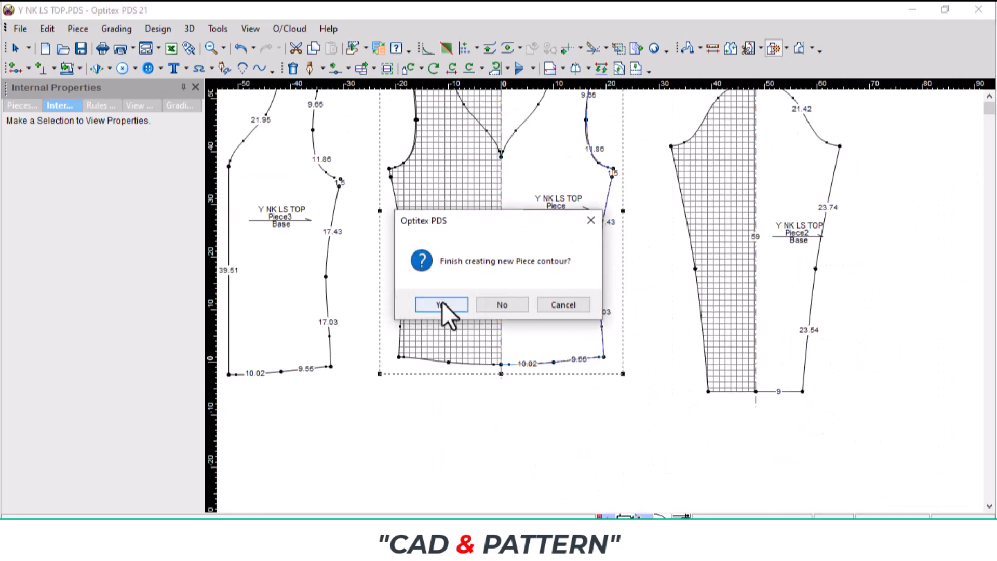
left_click(443, 306)
scroll(376, 268, "down", 2)
left_click(475, 313)
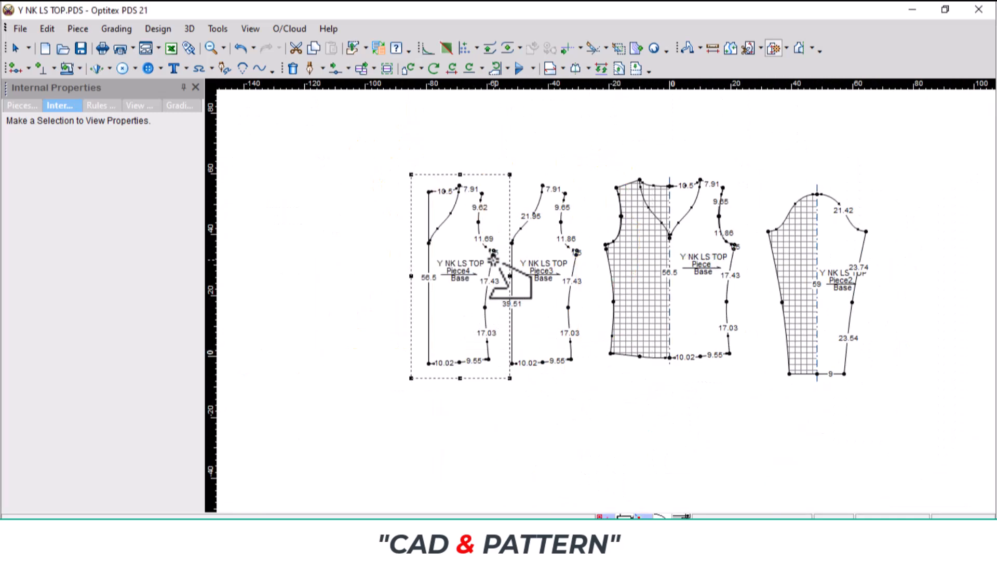
- Place the sleeve pattern in the same row as the extracted back and front pieces, on the back piece's free side
left_click(831, 257)
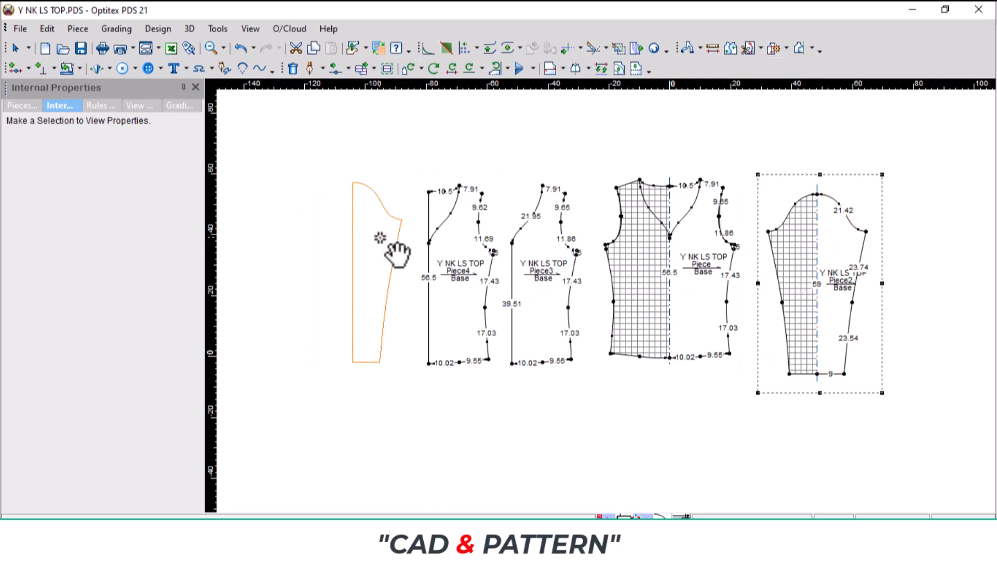
left_click(381, 250)
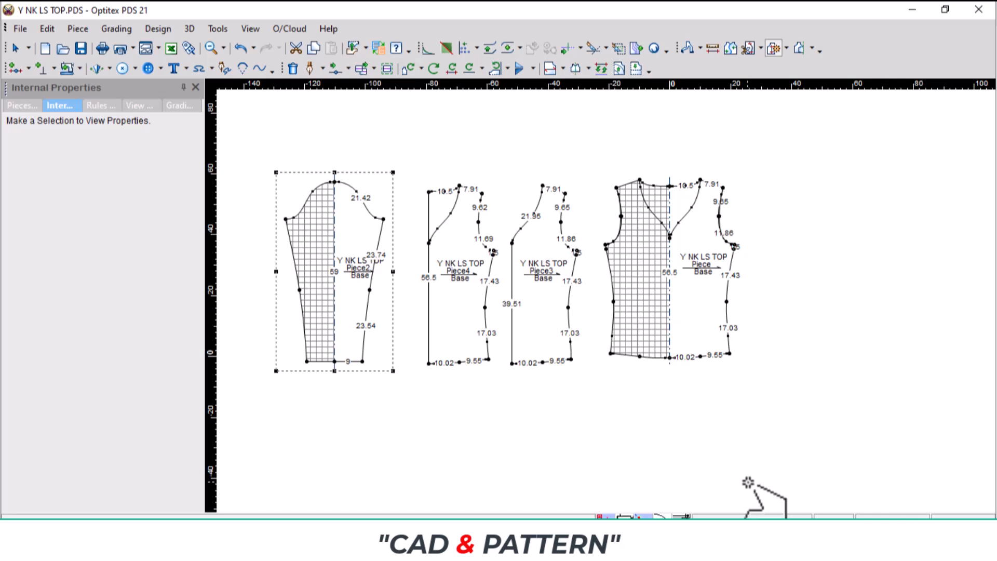
- Switch to the T-shirt fitting comments PDF and examine the revised measurements table, including the collar band height
left_click(512, 546)
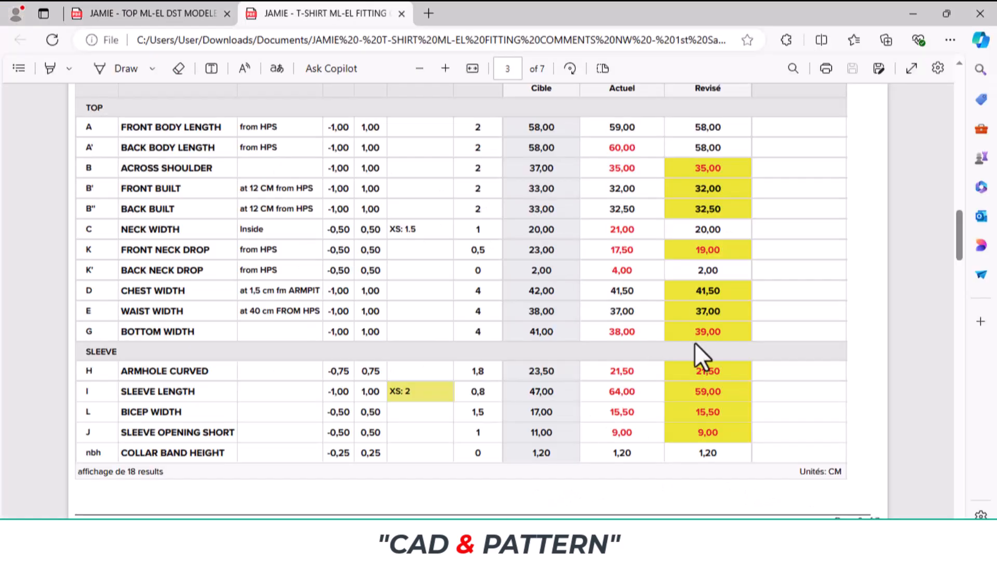
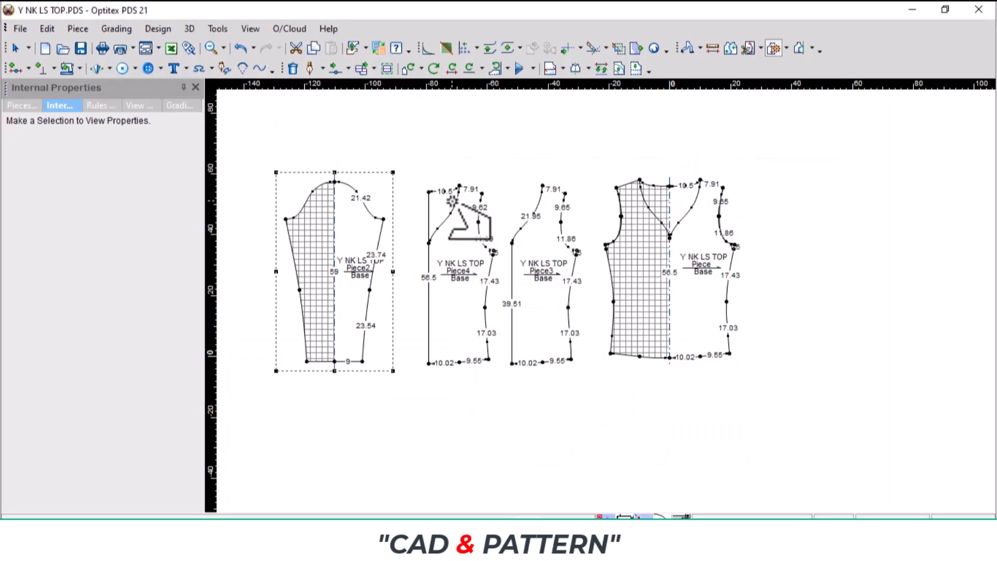
right_click(573, 139)
left_click(625, 148)
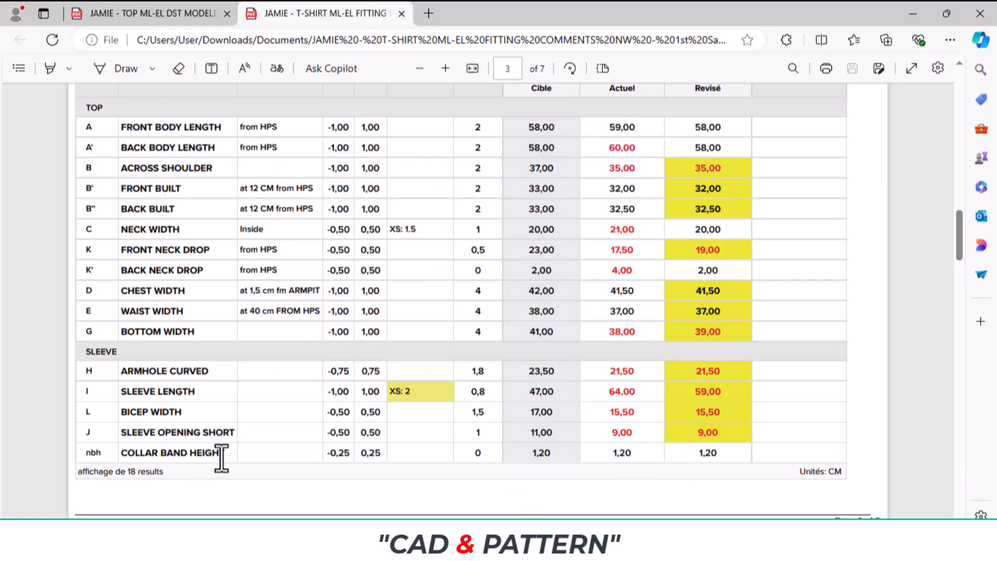
left_click(176, 6)
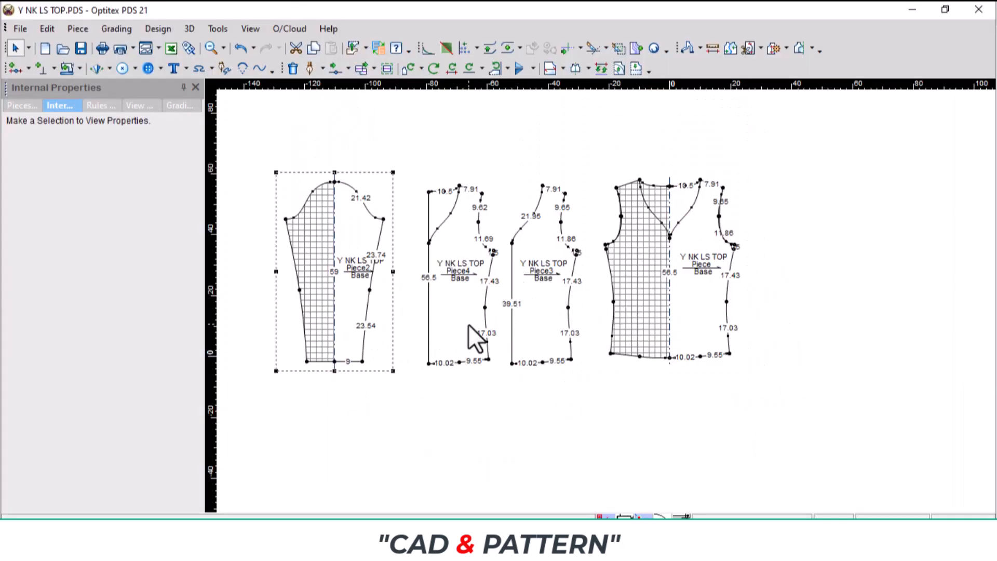
- Rotate the sleeve, back and front pieces 90 degrees counterclockwise together and shift the group toward the body pattern
left_click_drag(268, 199, 587, 398)
key("bracketleft")
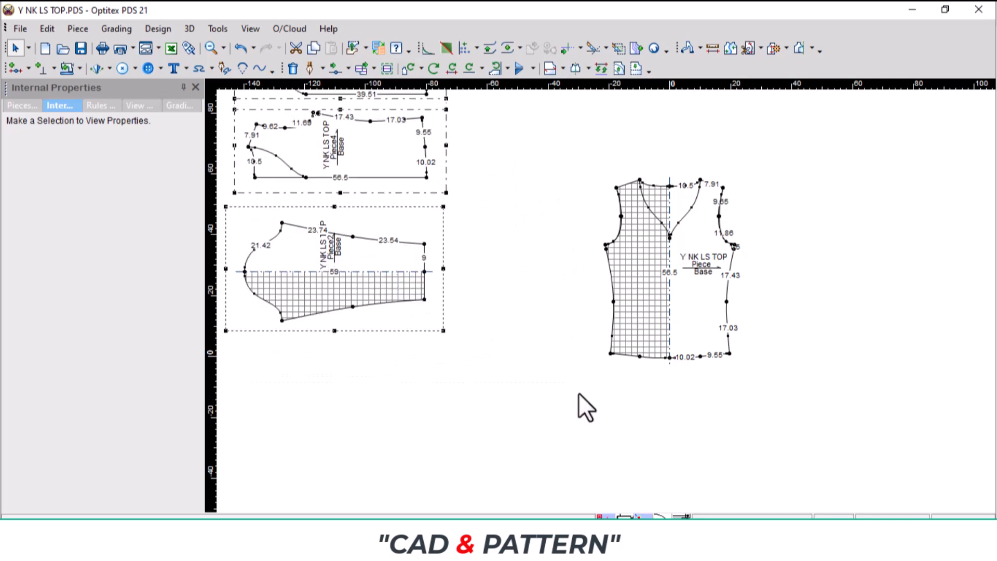
left_click_drag(404, 187, 474, 257)
- Set the baseline direction of the three rotated pieces parallel to the back piece's centre line
scroll(474, 256, "up", 2)
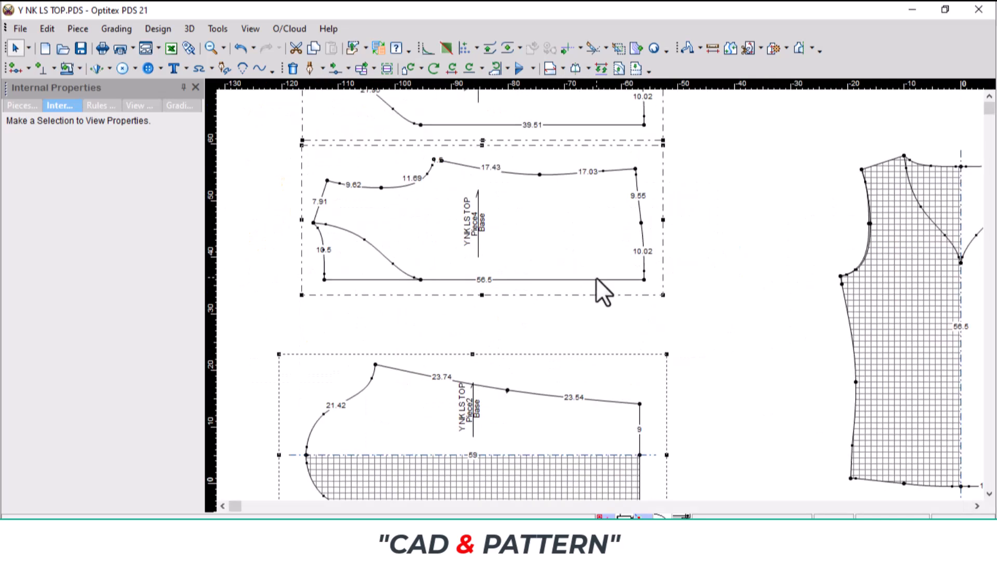
key("c")
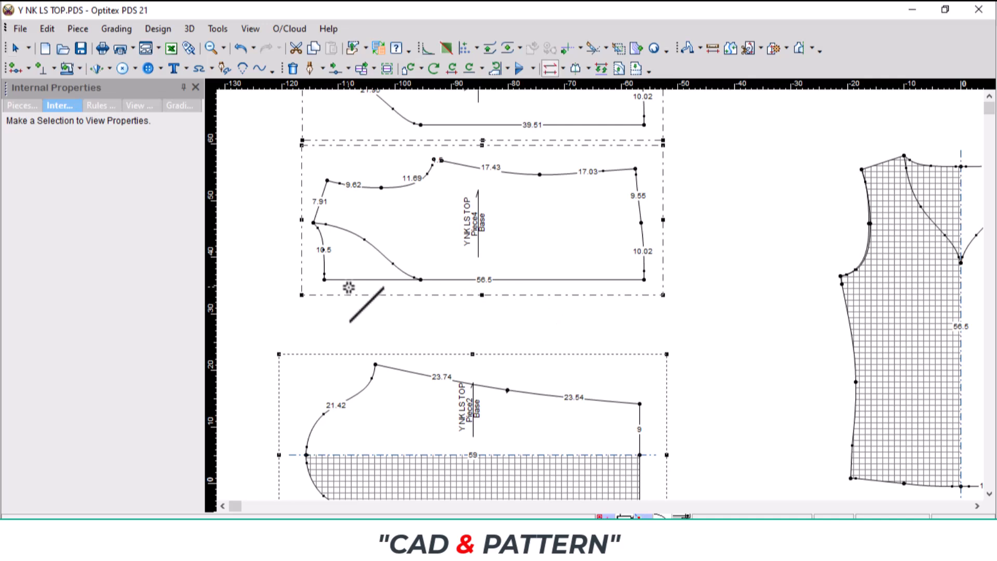
left_click(562, 69)
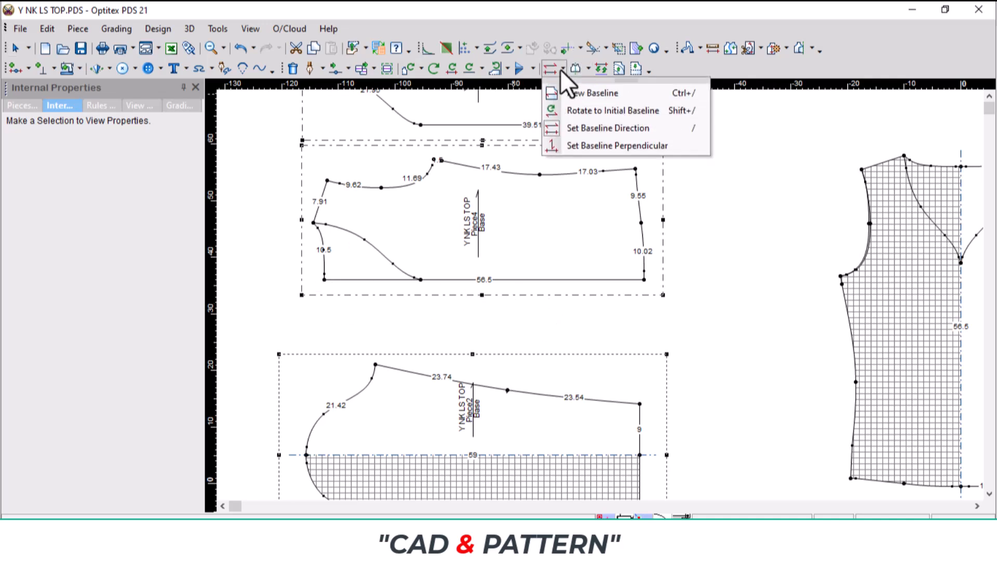
left_click(573, 127)
left_click(324, 280)
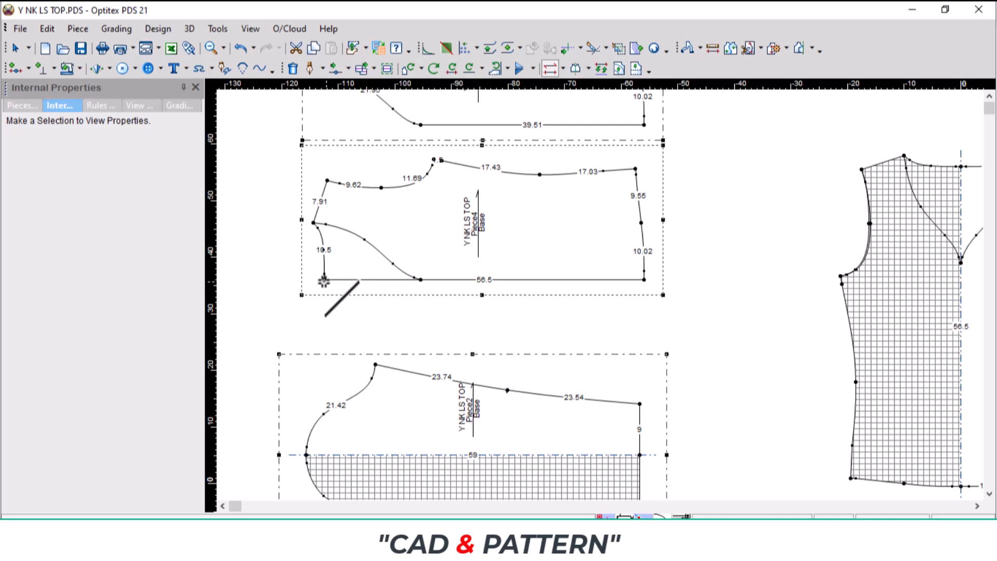
left_click(644, 280)
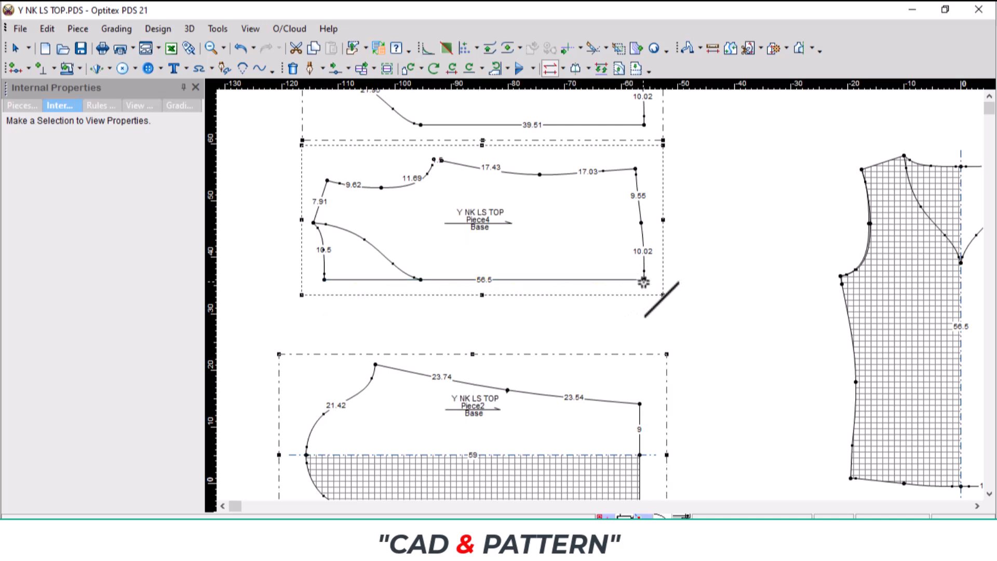
left_click(644, 281)
key("Home")
right_click(725, 217)
left_click(753, 250)
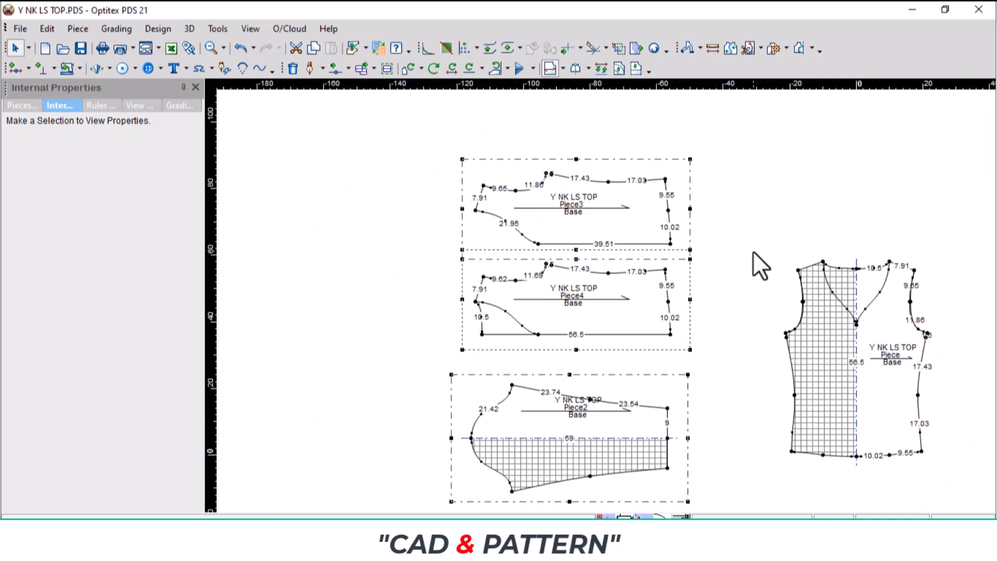
- Spread the sleeve, front and back pieces out in one horizontal row beside the body pattern
left_click_drag(644, 244, 426, 323)
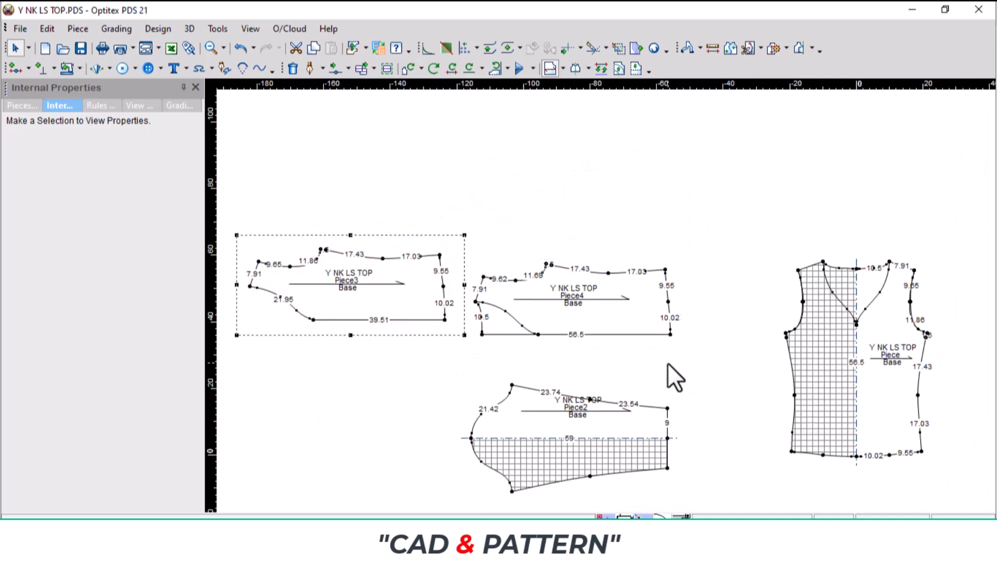
left_click(666, 330)
left_click_drag(667, 331, 732, 371)
left_click(434, 312)
left_click_drag(434, 312, 491, 360)
mouse_move(614, 420)
left_mouse_down()
mouse_move(229, 341)
mouse_move(605, 304)
left_mouse_up()
scroll(229, 340, "down", 1)
- Mirror the back and front pieces across their centre lines as half pieces
key("h")
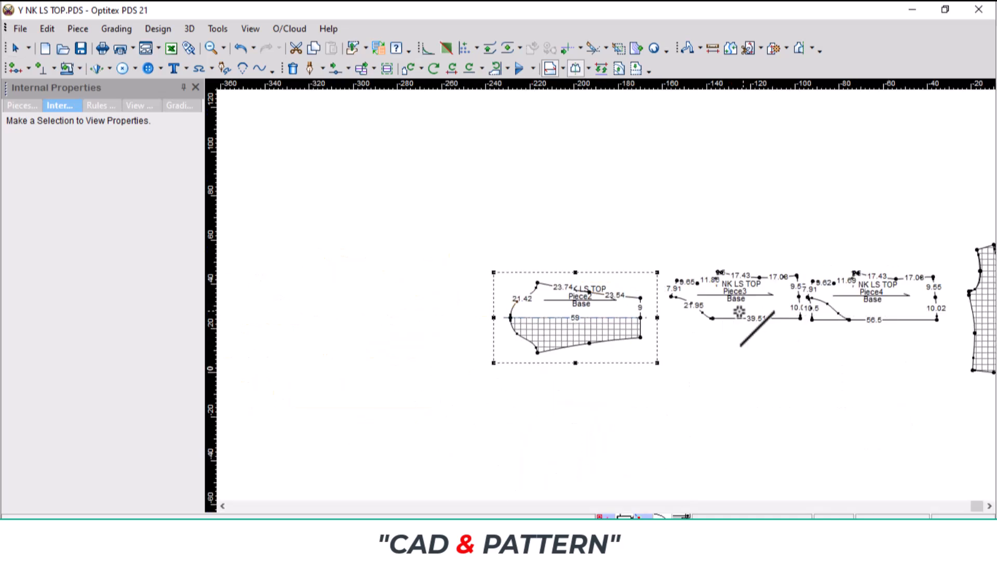
scroll(966, 291, "up", 6)
scroll(376, 317, "down", 3)
left_click(555, 306)
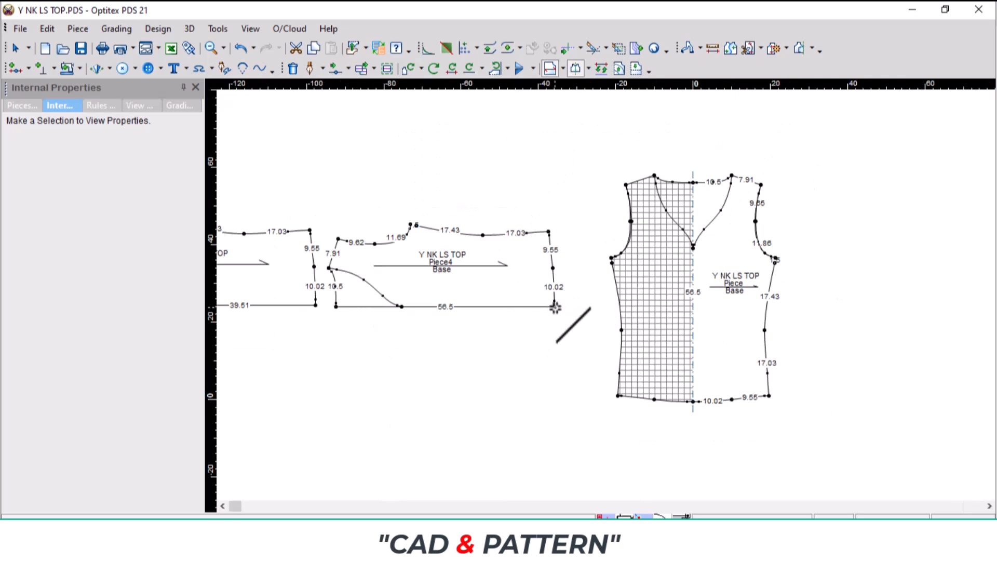
left_click(332, 306)
scroll(333, 306, "down", 3)
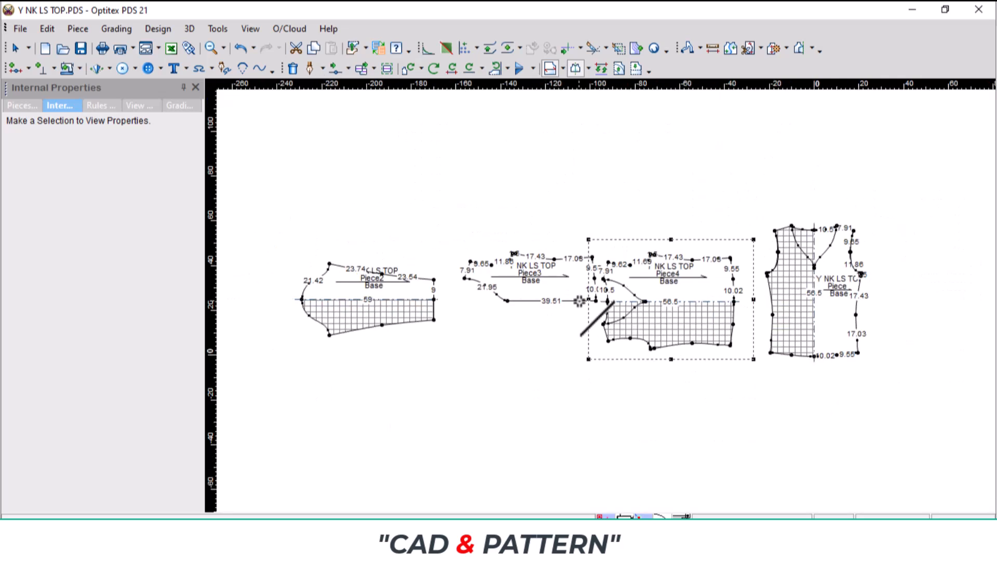
left_click(596, 301)
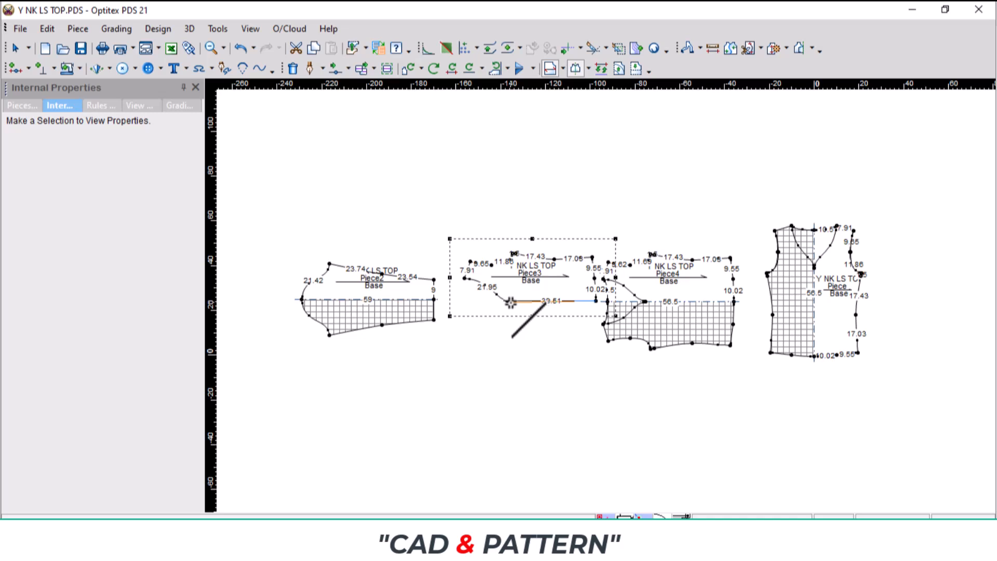
left_click(506, 300)
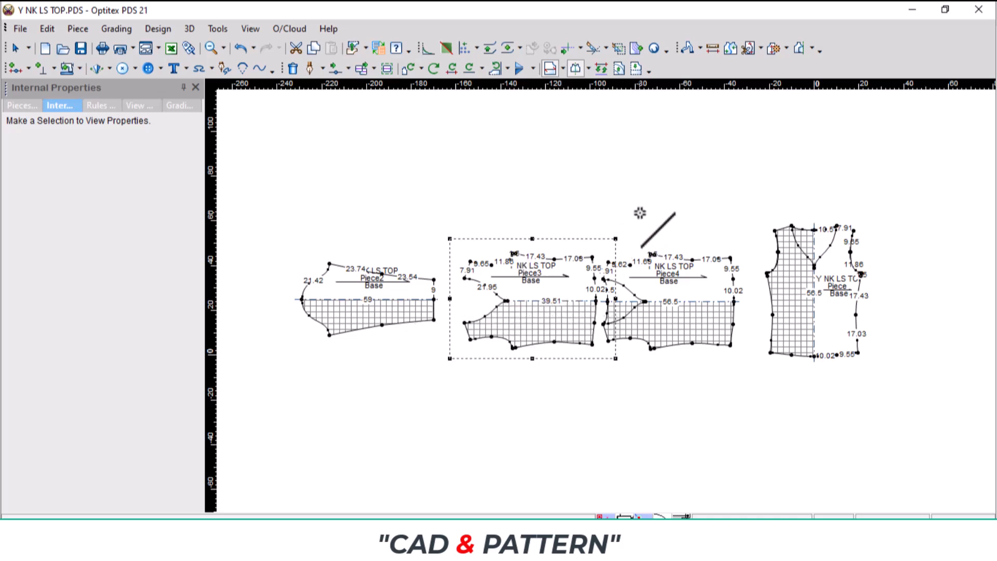
- Delete the leftover V-neckline curve from the back piece
key("Delete")
left_click(638, 310)
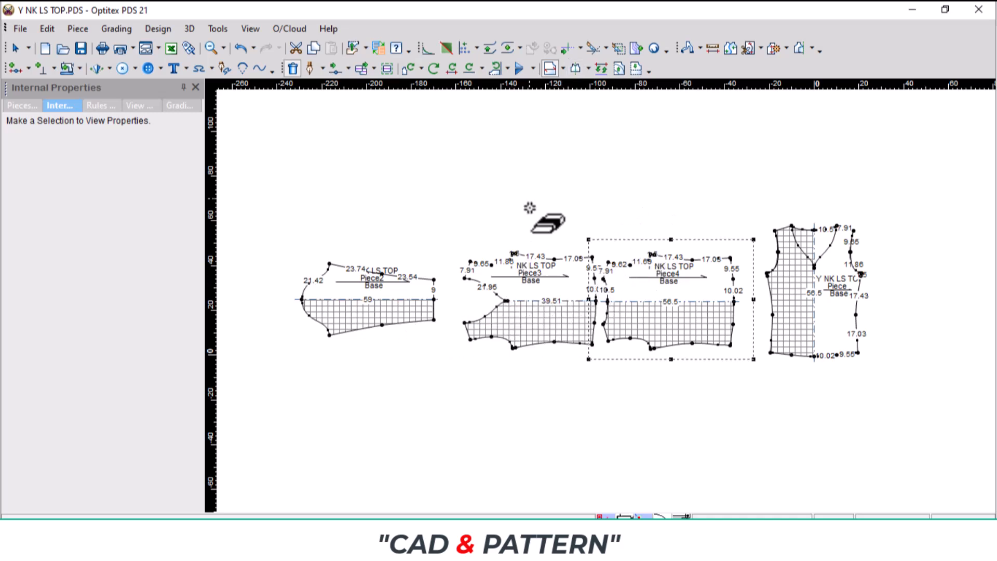
right_click(533, 179)
left_click(587, 185)
- Name the sleeve piece SLV 1X2 and mark it as a pair
scroll(506, 267, "up", 3)
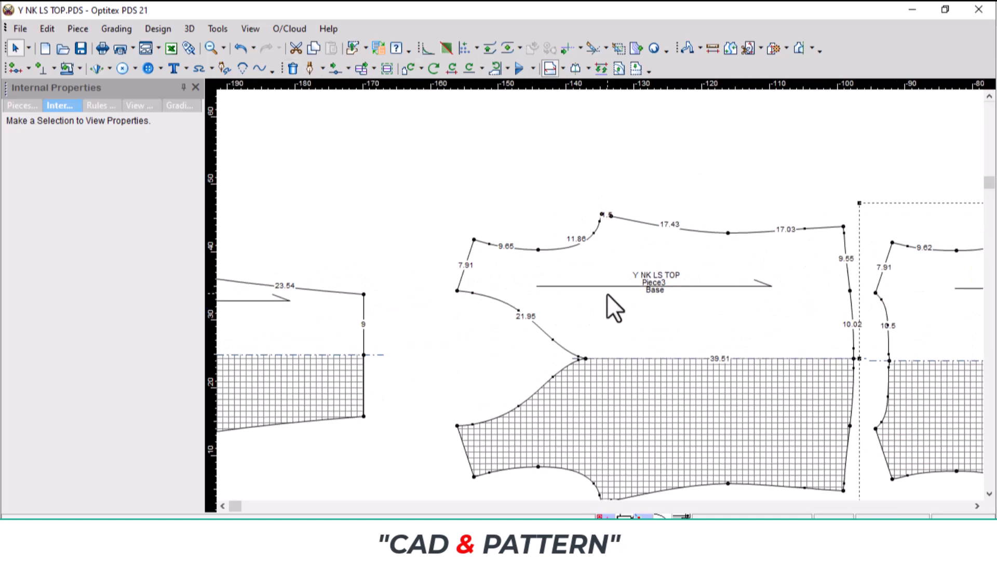
scroll(553, 294, "down", 2)
left_click(356, 283)
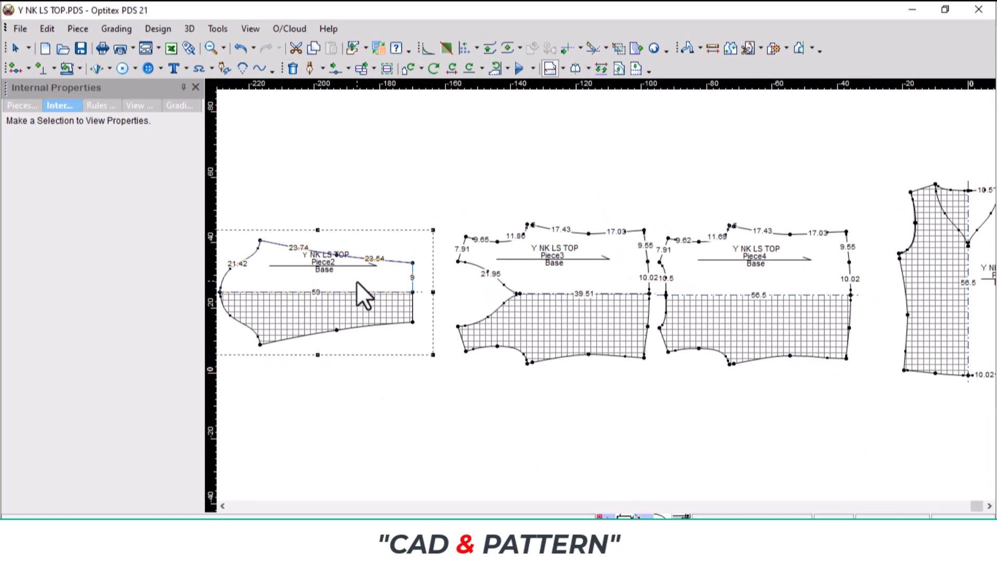
left_click(30, 105)
left_click(169, 177)
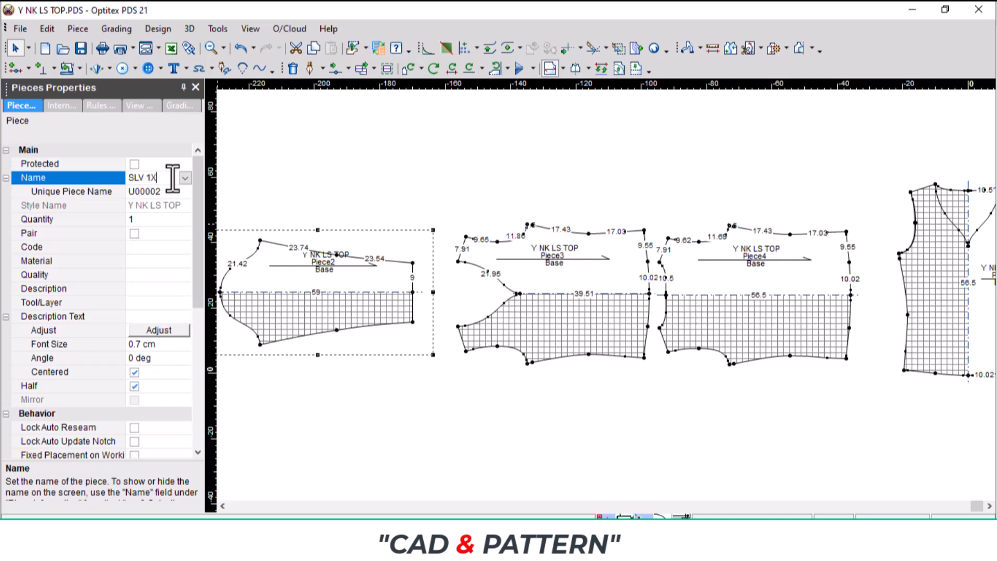
left_click(135, 233)
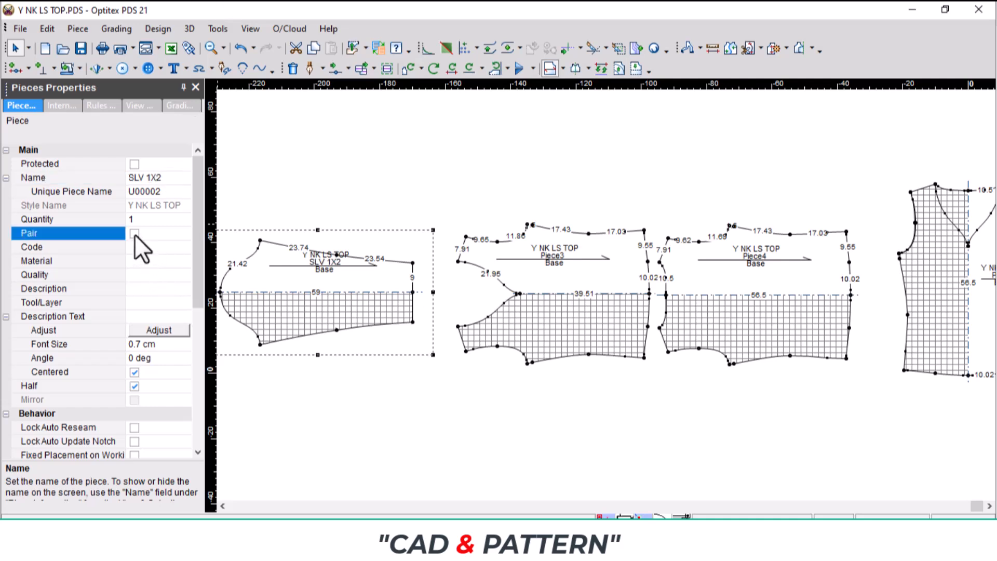
- Set the sleeve's material to SELF and its description text font size to 0.5 cm
left_click(155, 261)
type("SE")
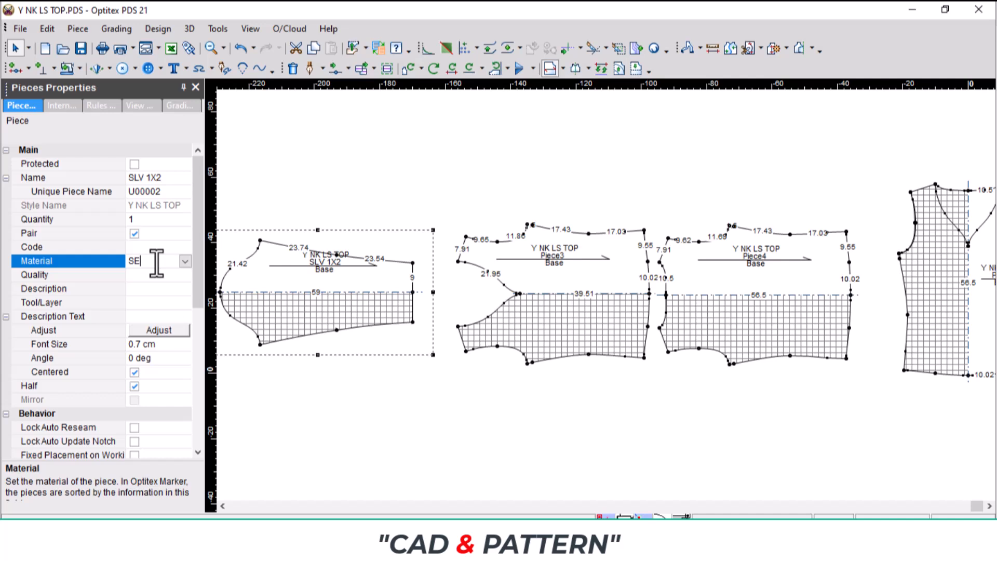
type("LF")
key("Return")
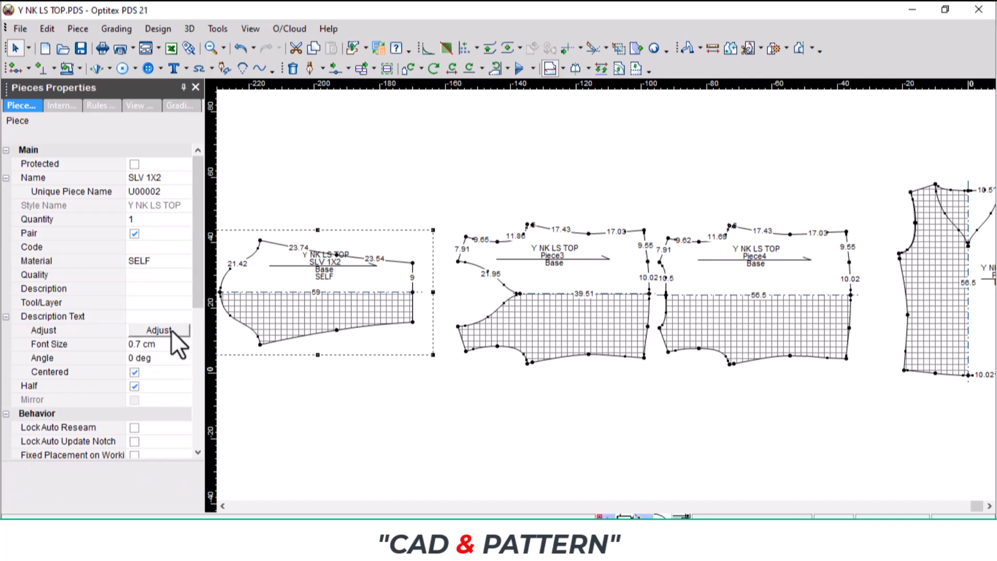
left_click(164, 344)
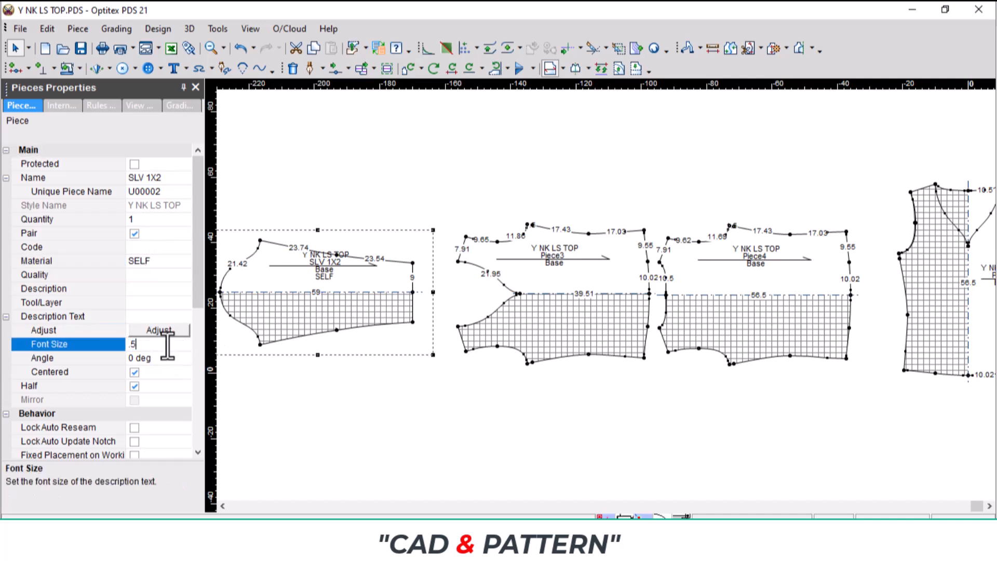
key("Return")
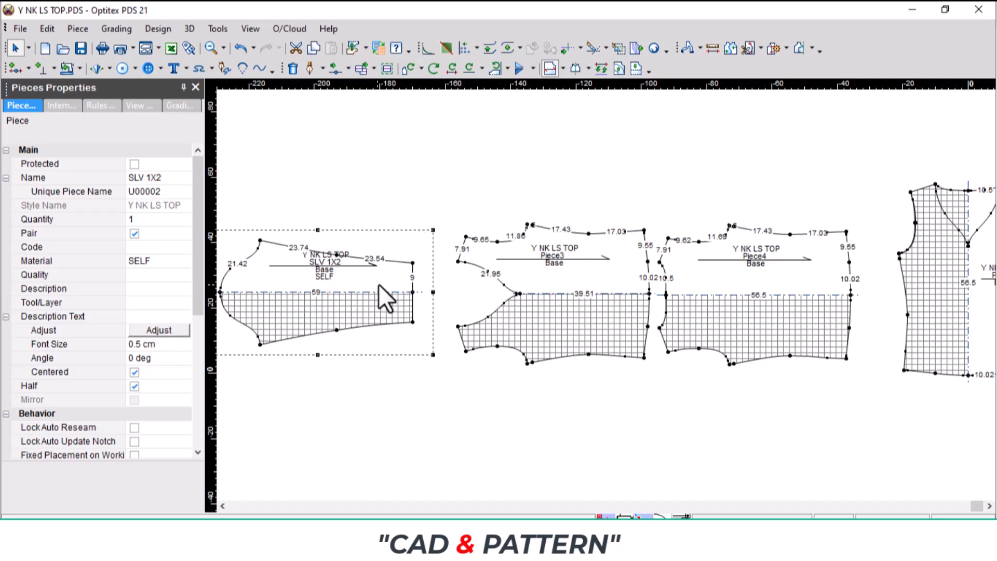
- Name the V-neck front piece FR PART 1X1 and set its material to SELF
left_click(610, 293)
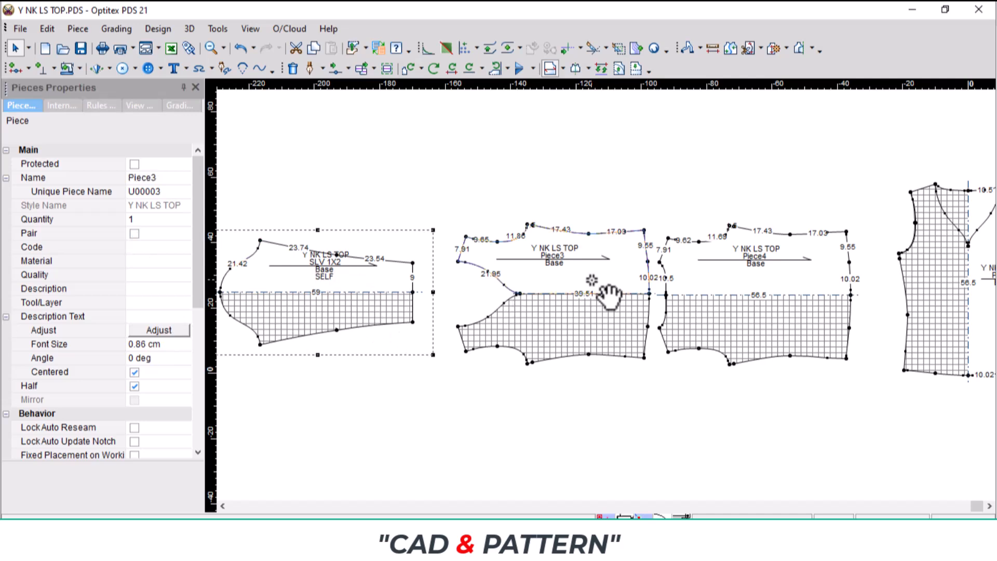
left_click(163, 178)
type("FR ")
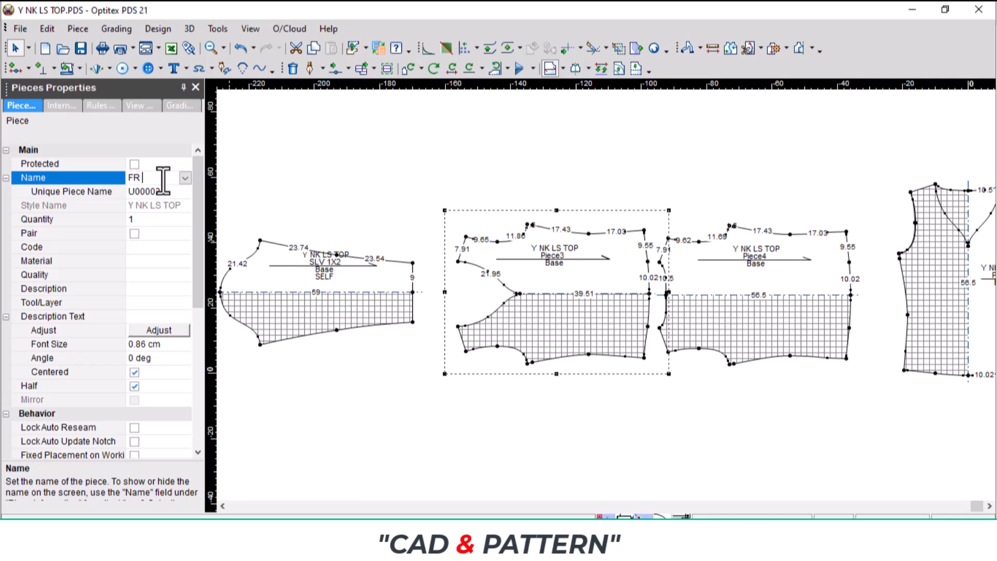
type("PART 1X1")
left_click(154, 261)
type("SELF")
key("Return")
- Name the back piece BK PARRT 1X1 and set its material to SELF and description font size to 0.5 cm
left_click(691, 283)
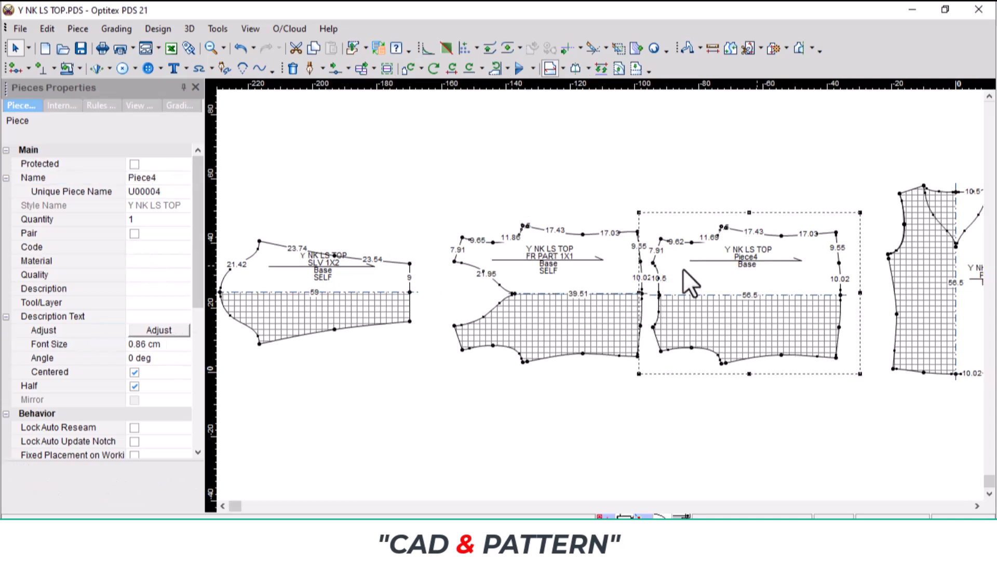
left_click(165, 178)
type("BK PARRT 1X1")
left_click(155, 261)
type("SEL")
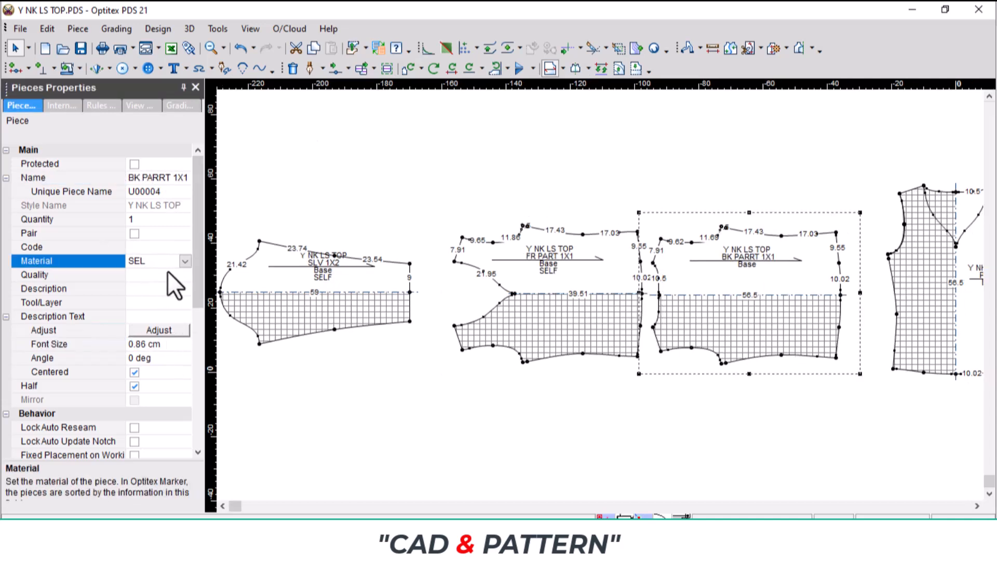
type("F")
left_click(165, 343)
type("0.5")
key("Return")
scroll(600, 298, "up", 2)
left_click(632, 283)
scroll(577, 289, "down", 2)
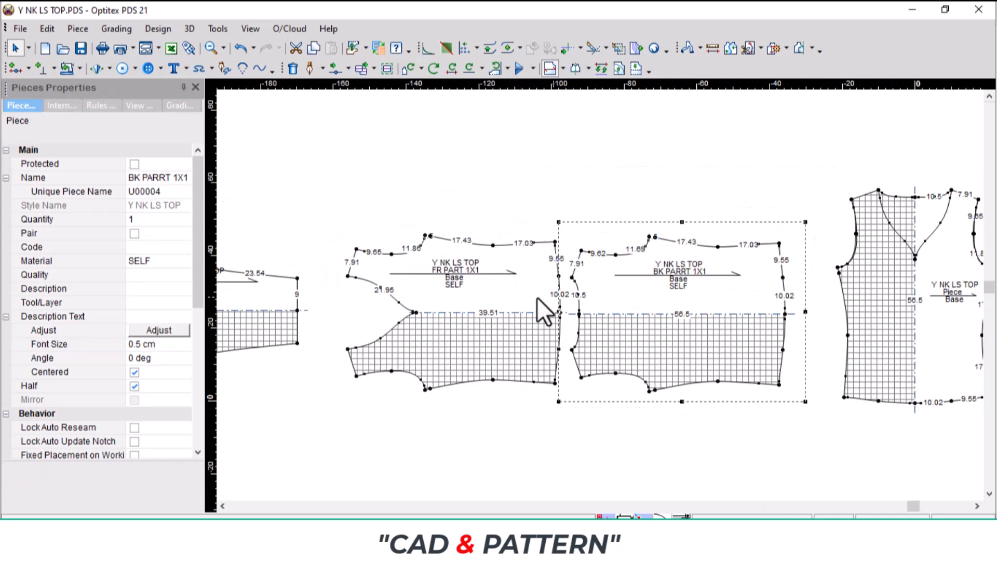
scroll(538, 299, "up", 3)
scroll(674, 318, "down", 2)
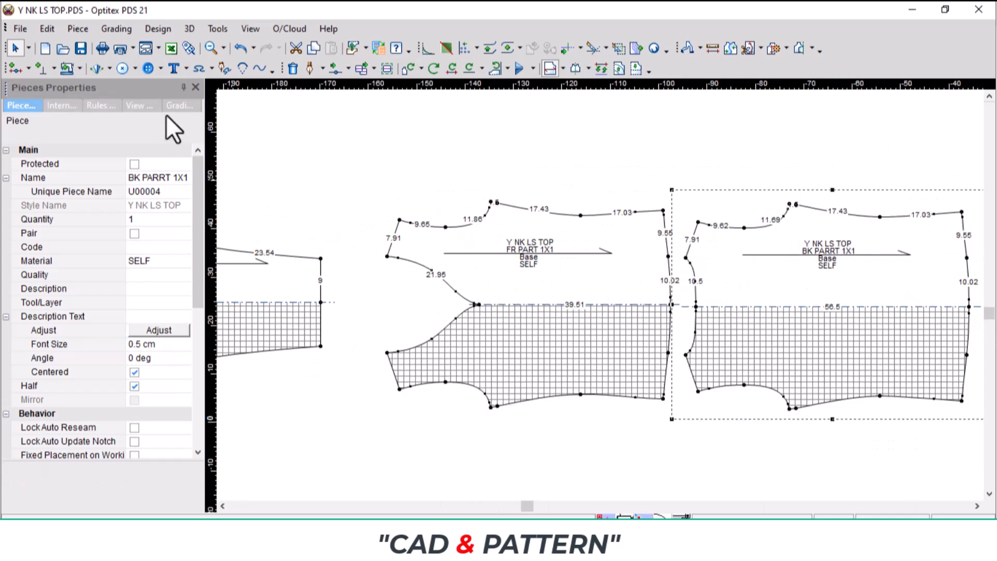
- Rename the base size as S in the sizes table and close the table
left_click(118, 29)
left_click(154, 51)
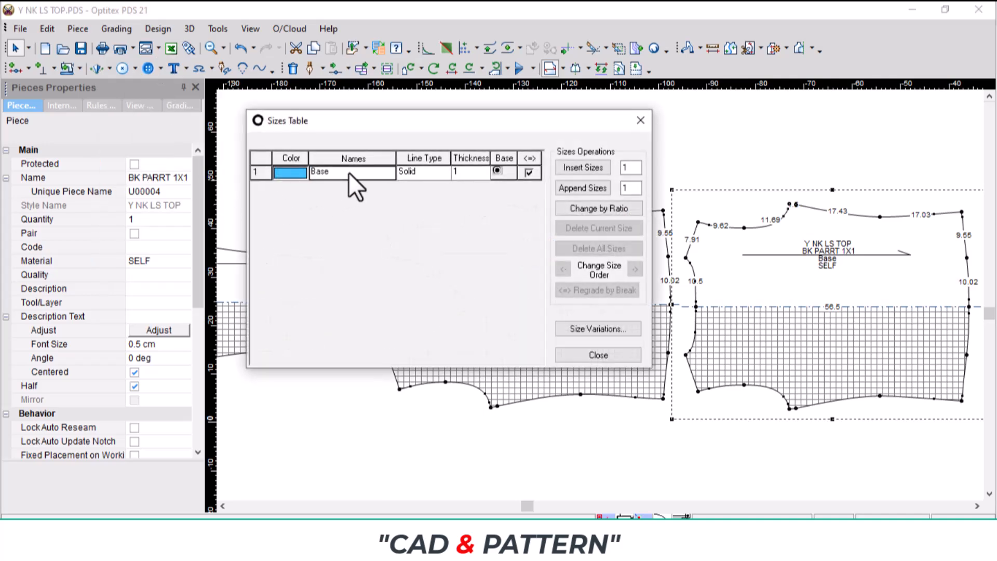
type("S")
key("Return")
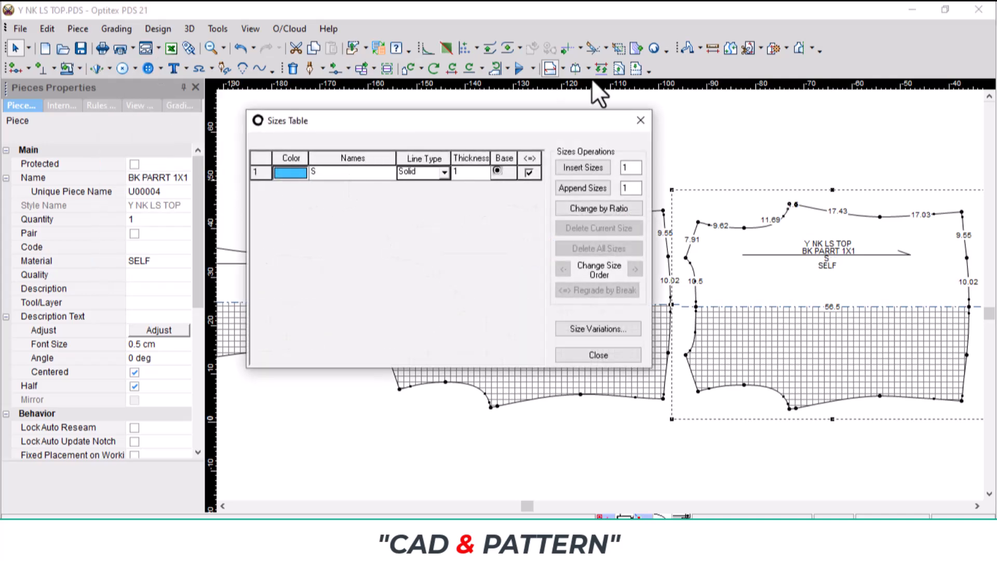
left_click(642, 119)
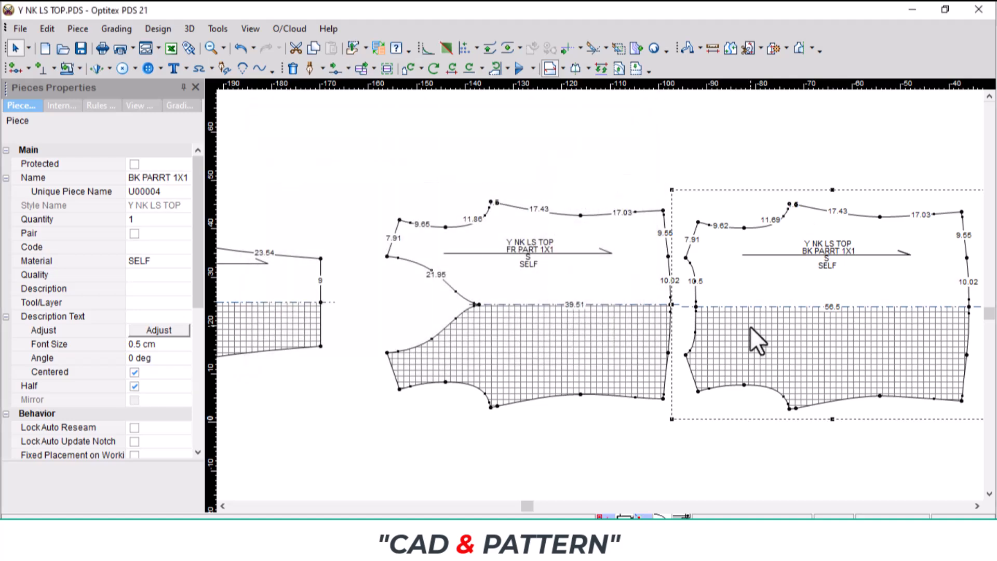
- Apply a basic seam width of 0.8 to all pieces on the working area
scroll(389, 297, "down", 2)
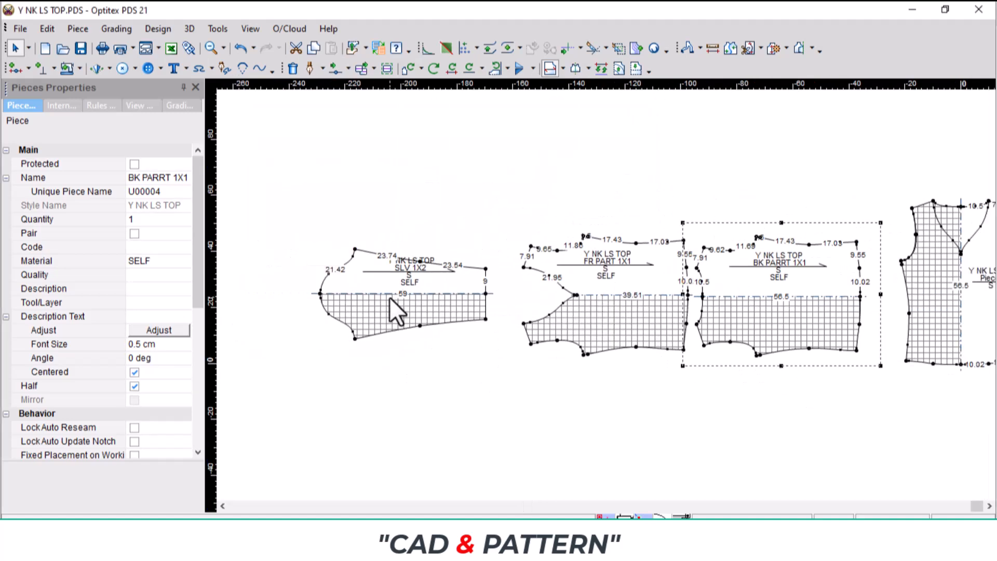
scroll(453, 294, "up", 4)
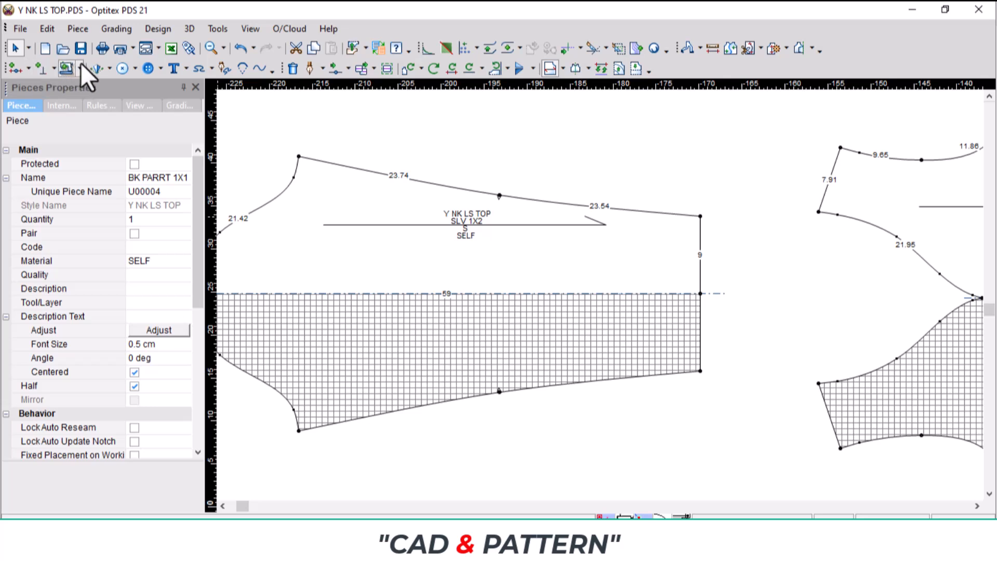
left_click(80, 63)
left_click(102, 110)
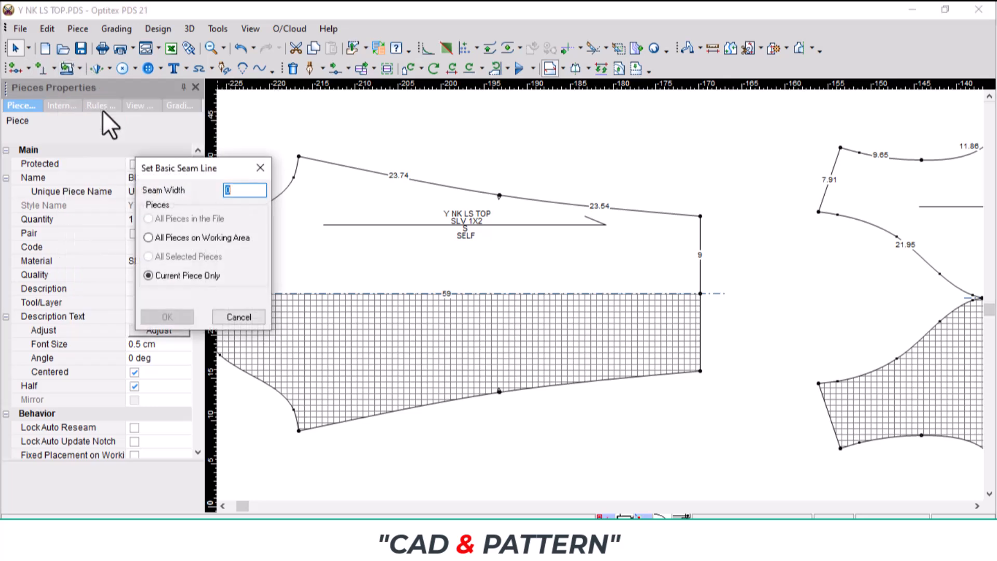
type(".8")
left_click(217, 240)
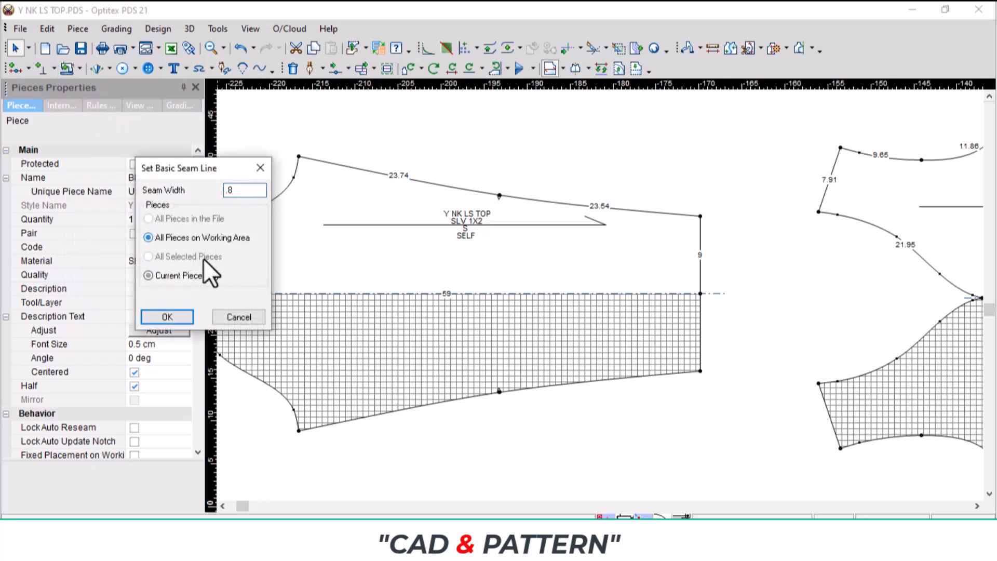
left_click(167, 316)
- Set the sleeve hem's seam width to 2.2 with start seam type 5
scroll(639, 296, "down", 2)
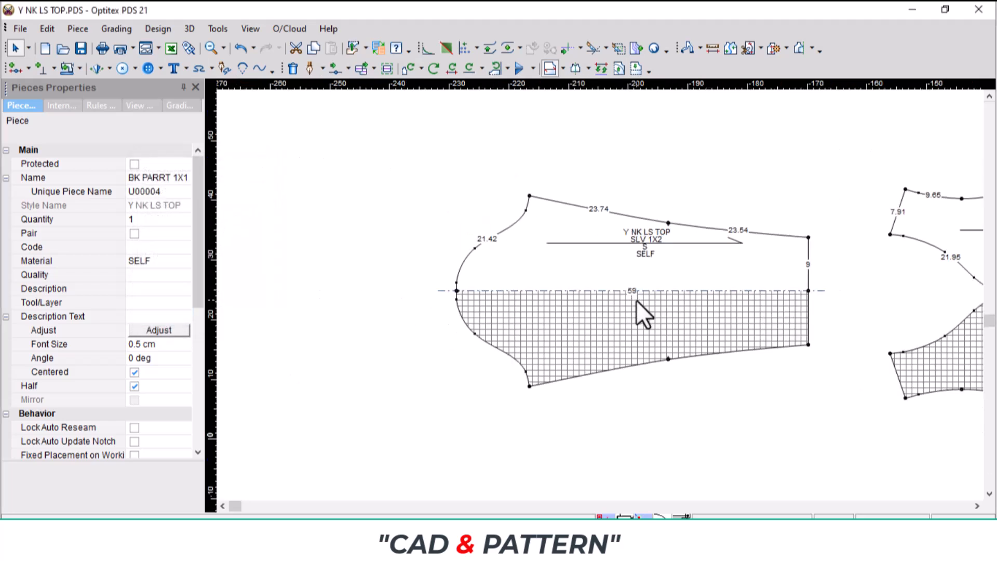
scroll(711, 299, "up", 2)
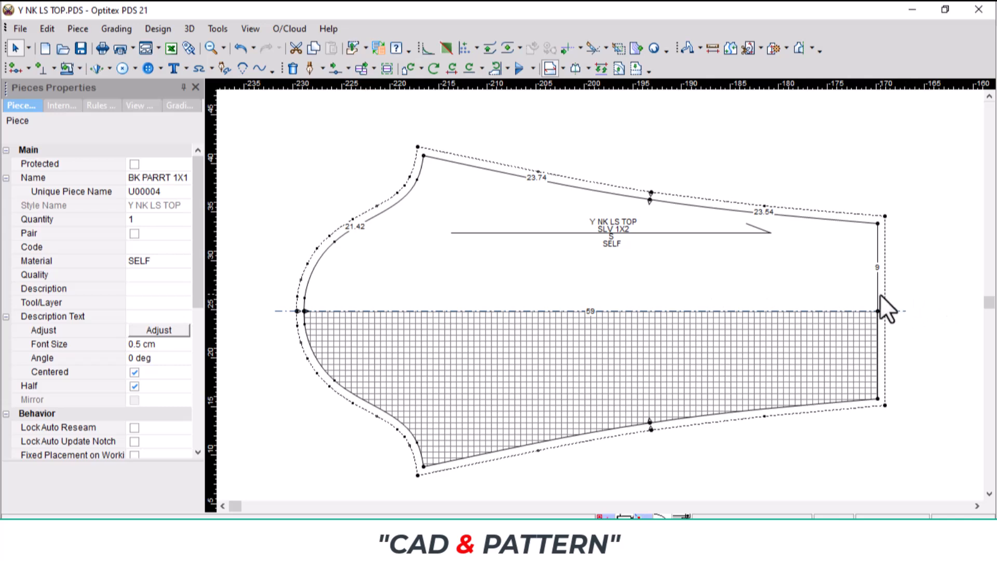
key("s")
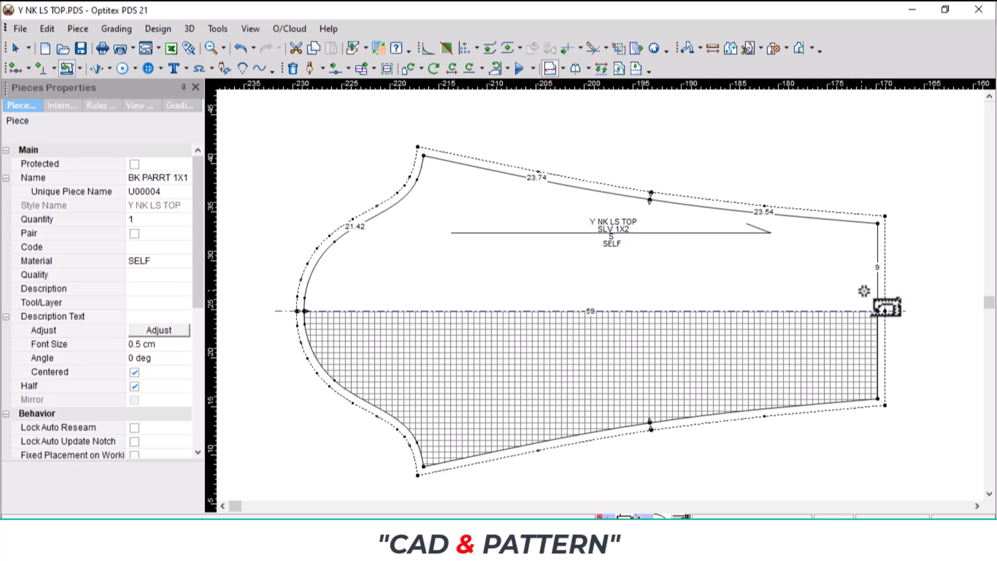
left_click(877, 223)
left_click(878, 310)
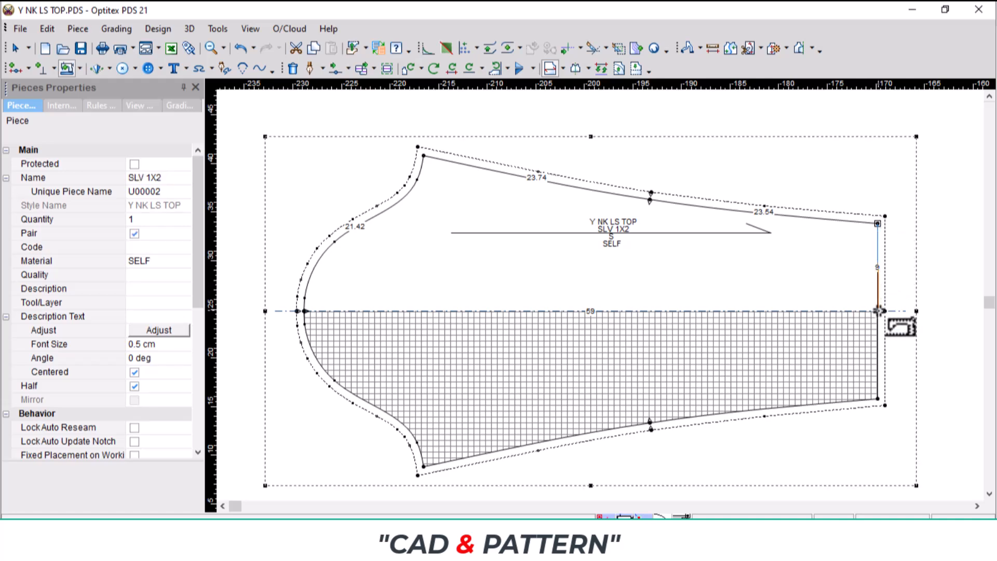
type("2.2")
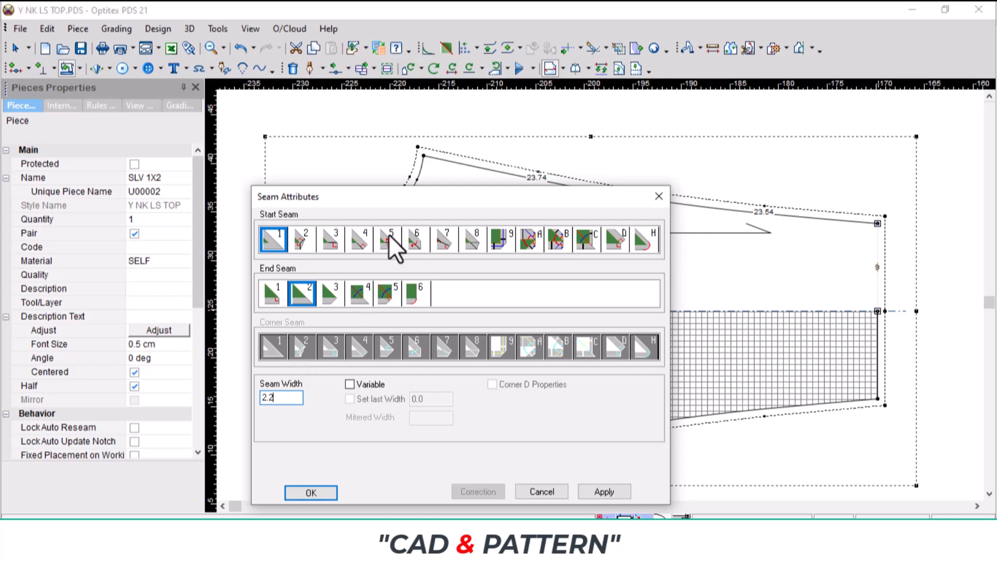
left_click(595, 494)
left_click(323, 493)
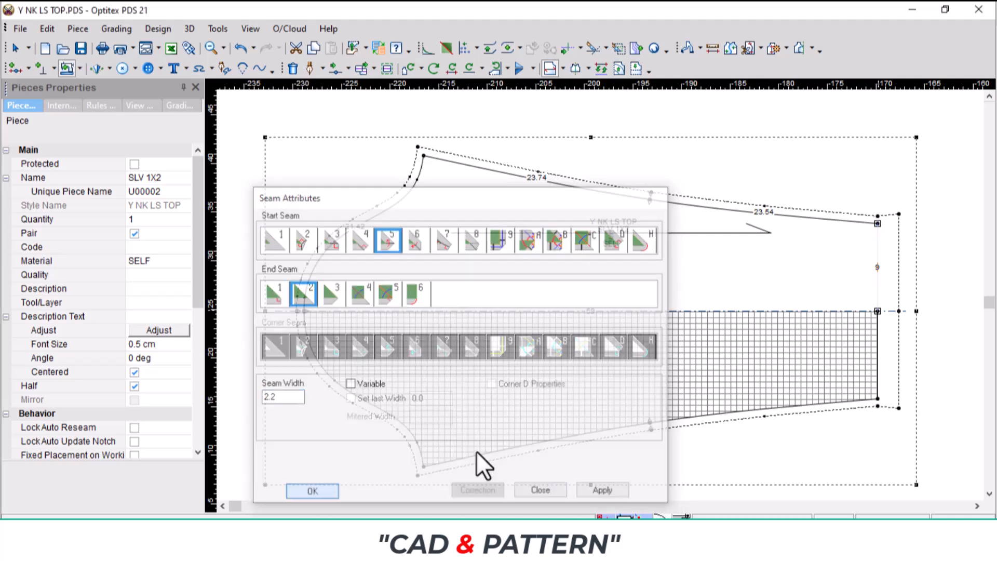
- Set the seam width along the front piece's V neckline to 0
scroll(594, 289, "down", 3)
scroll(719, 292, "up", 4)
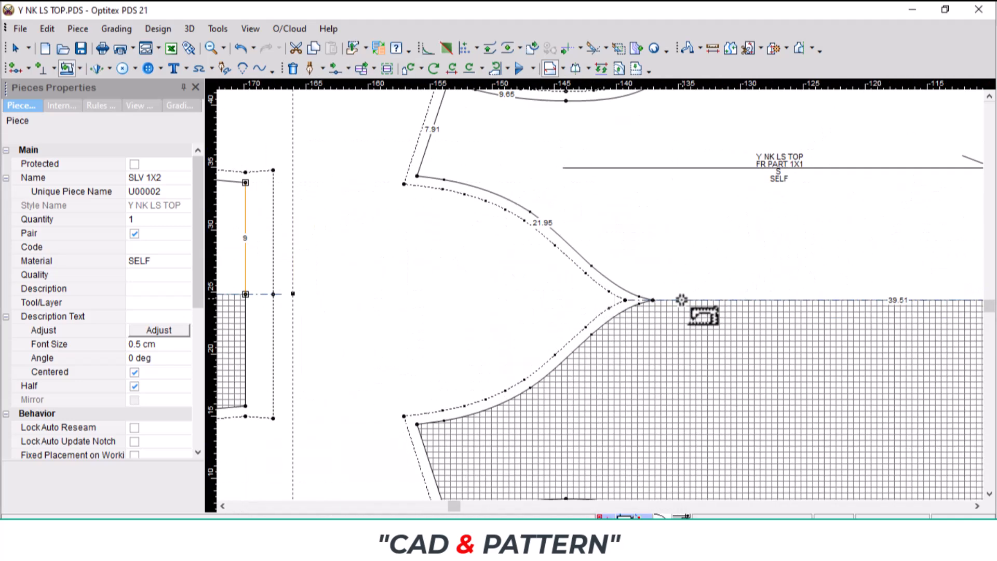
left_click(655, 300)
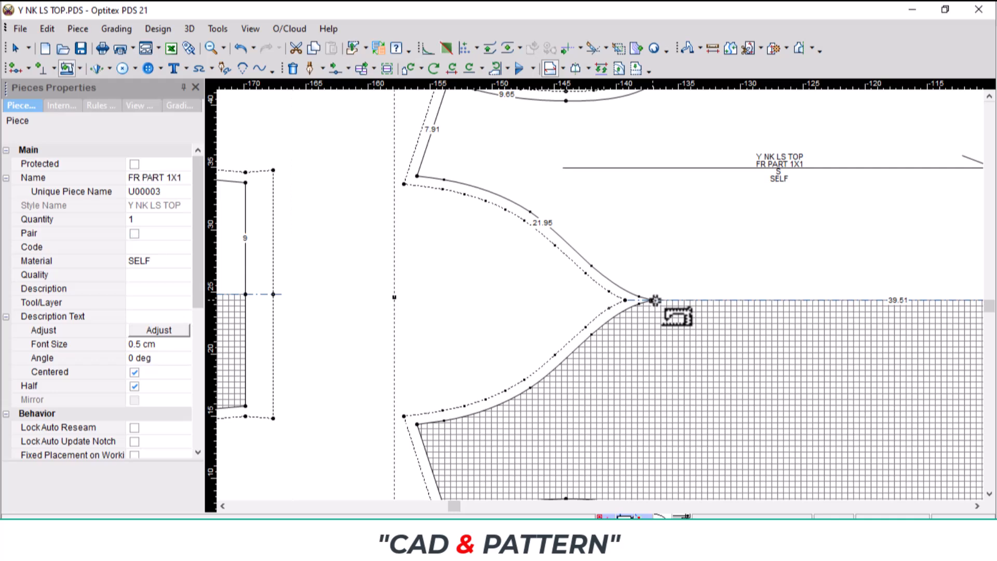
left_click(416, 177)
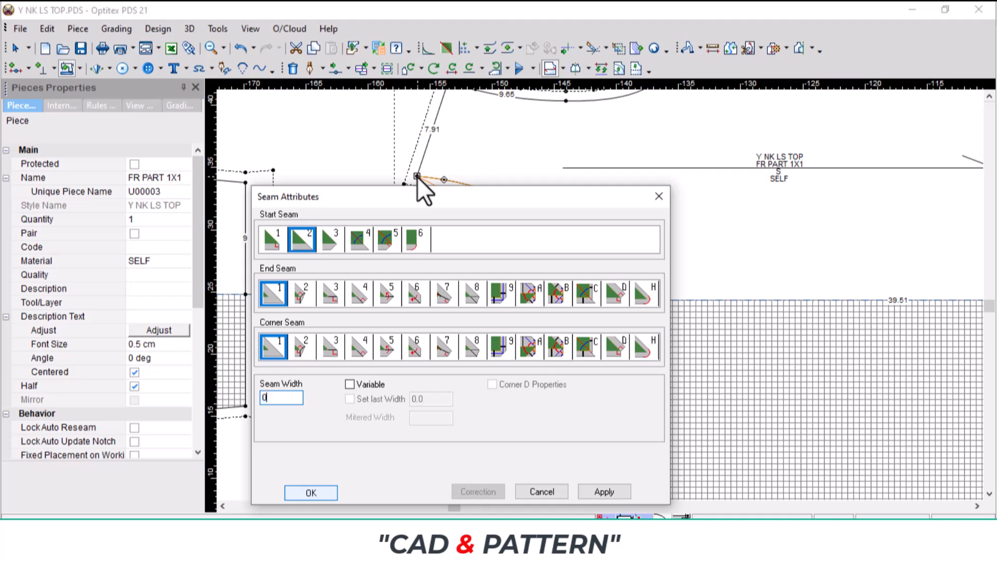
key("Return")
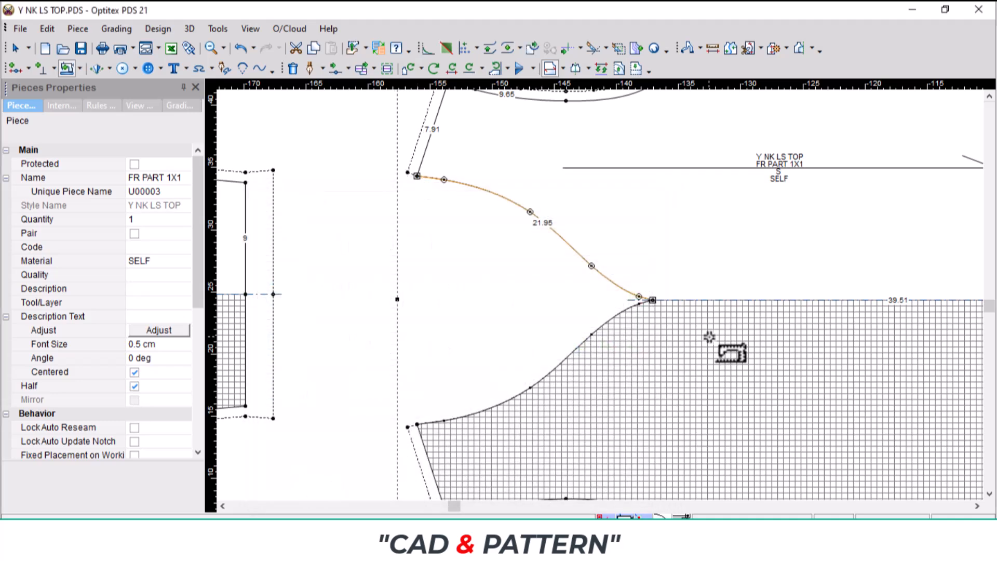
- Set the seam width along the back piece's neckline to 0
scroll(713, 338, "down", 2)
scroll(935, 340, "up", 2)
left_click(545, 296)
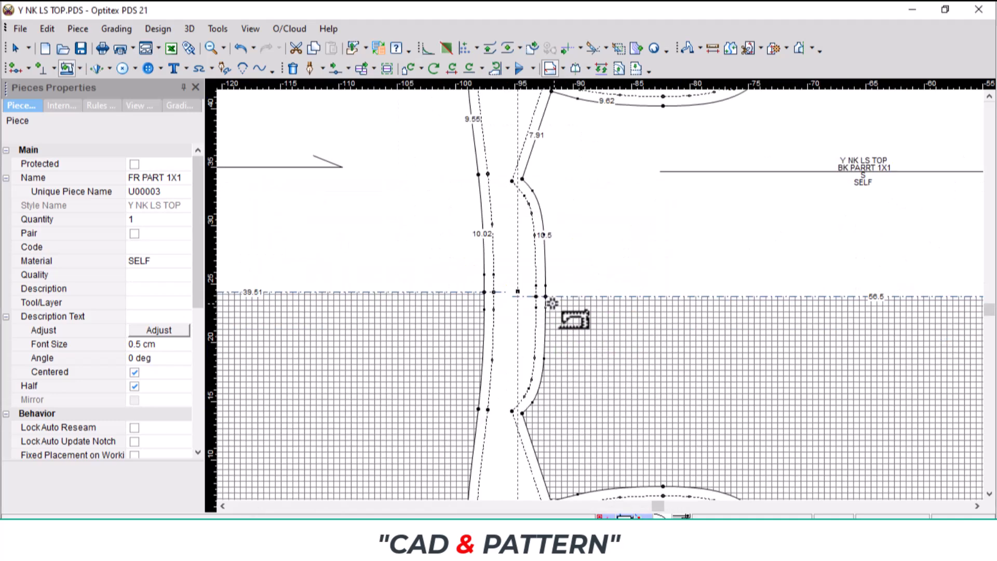
left_click(522, 179)
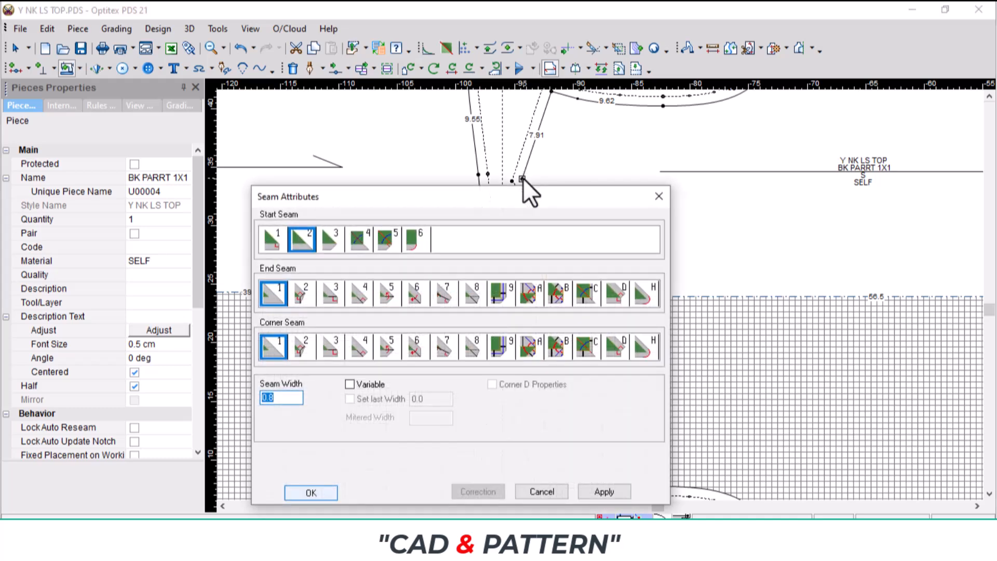
type("0")
key("Return")
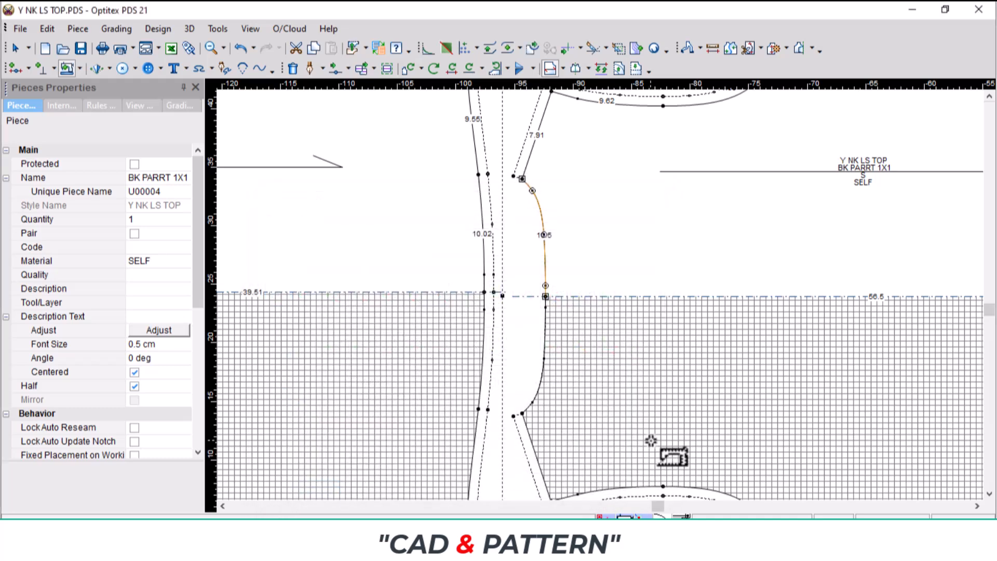
- Set the seam width along the front piece's bottom hem to 0.2
scroll(593, 295, "down", 2)
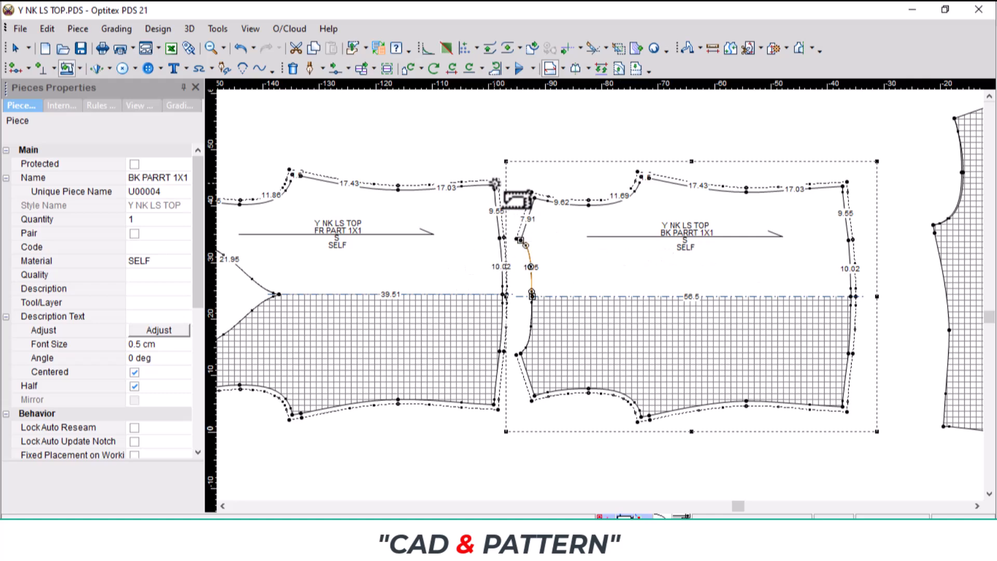
left_click(494, 183)
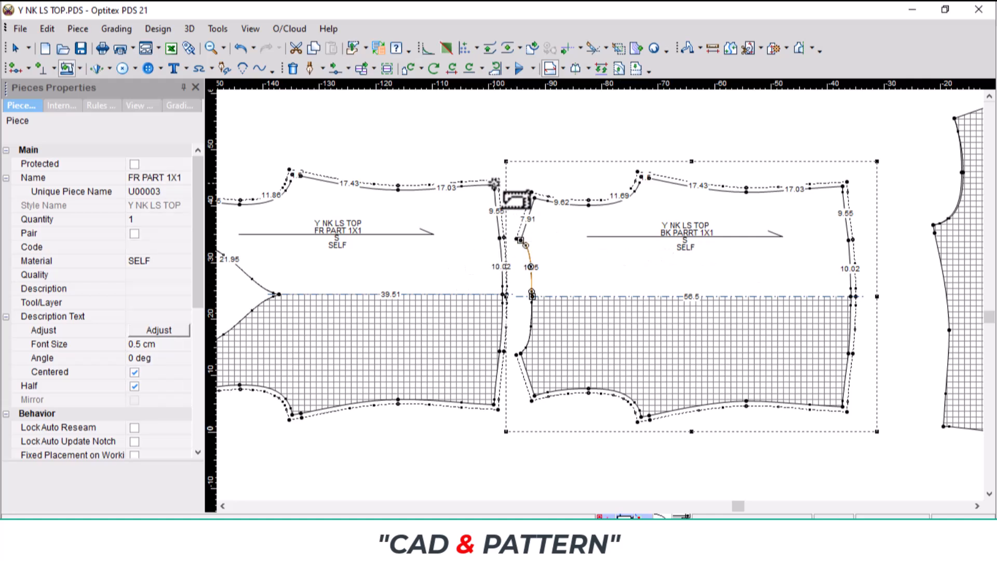
left_click(503, 294)
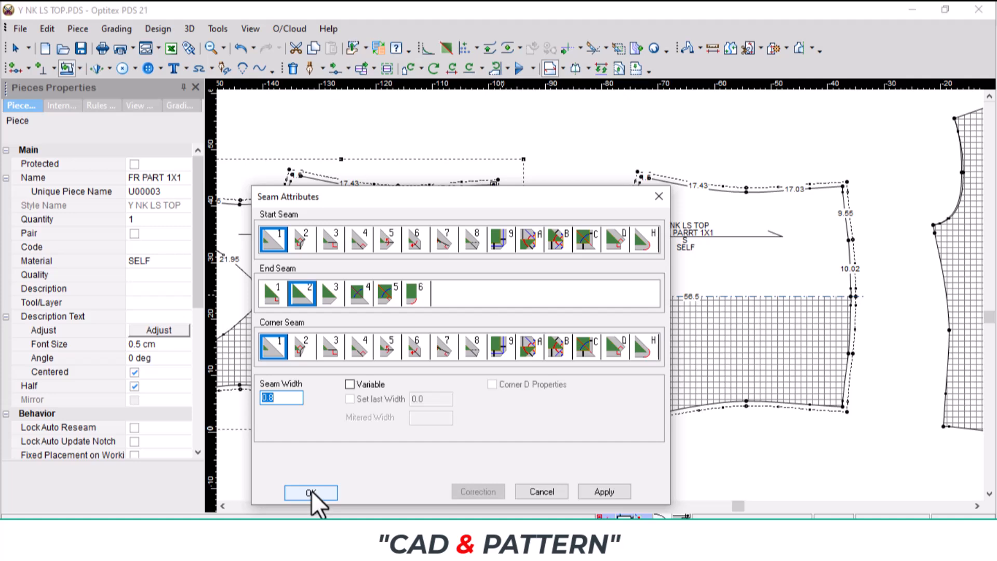
type(".2")
left_click(320, 492)
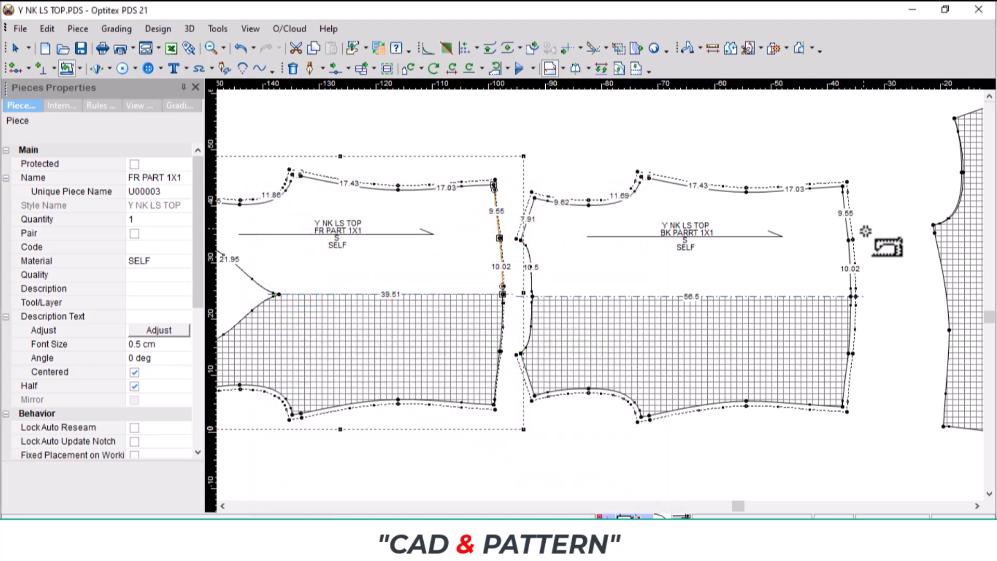
- Reduce the seam width along the back piece's bottom hem to match the front hem, and leave the Seam tool
left_click(843, 186)
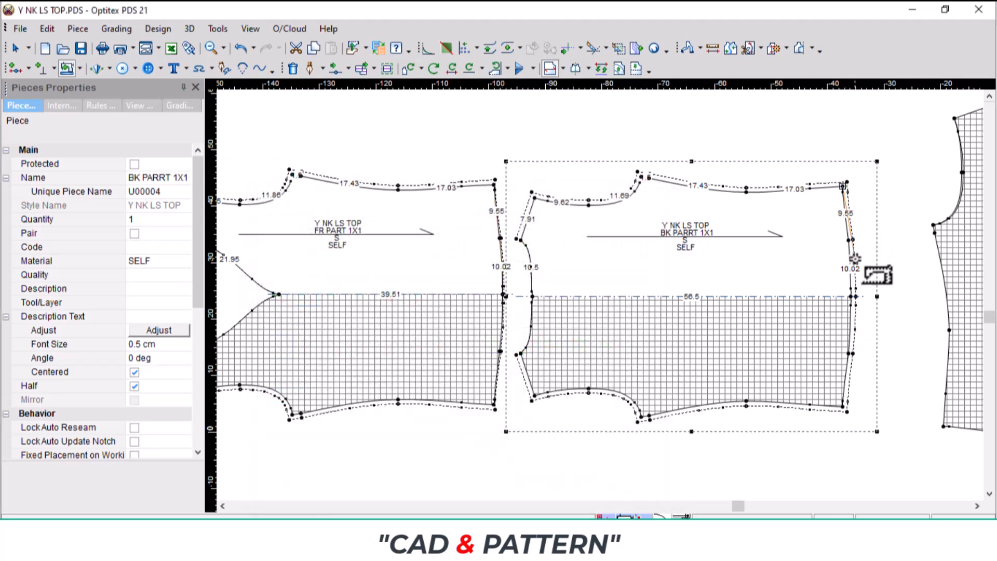
left_click(853, 296)
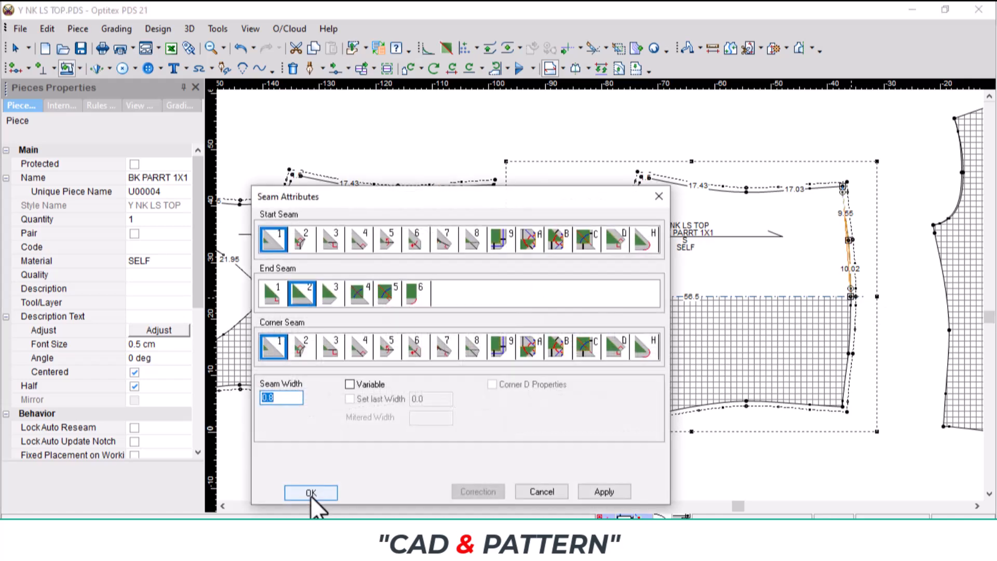
left_click(311, 495)
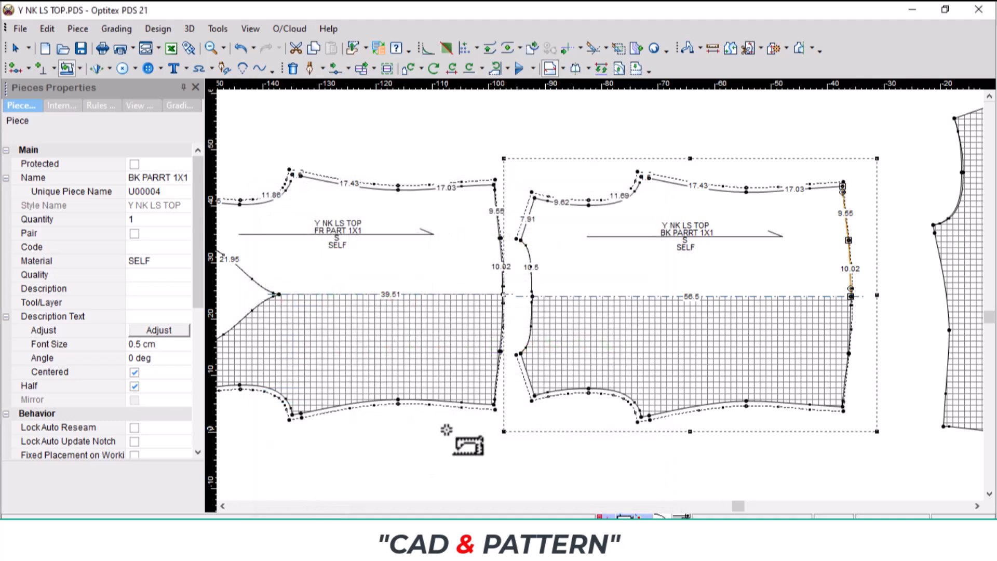
right_click(477, 115)
left_click(513, 120)
- Switch to the PDF tech pack and fitting comments in the browser and compare the V-neck button placket with the front piece's neckline
scroll(509, 270, "up", 3)
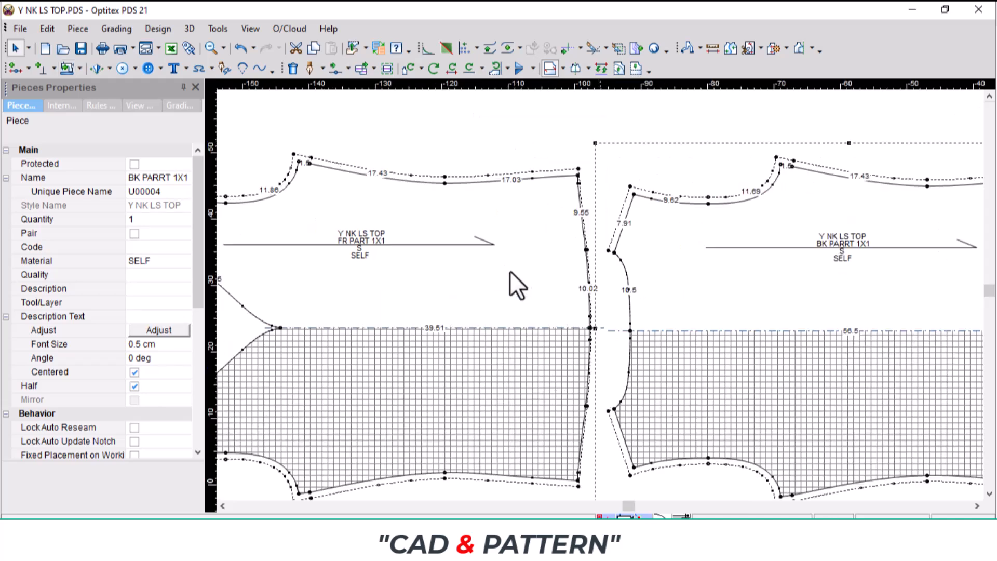
left_click(524, 302)
scroll(606, 291, "down", 2)
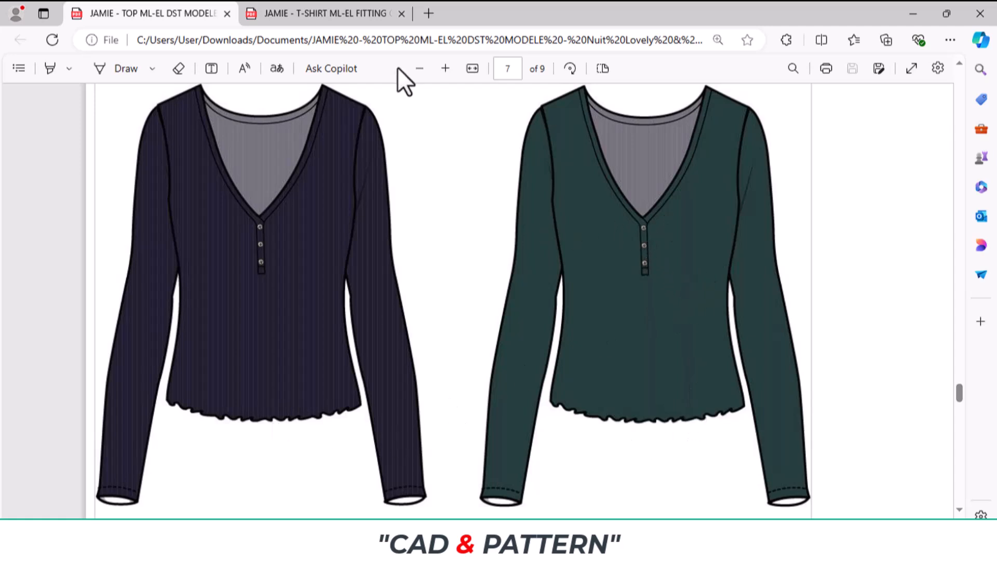
scroll(477, 288, "down", 15)
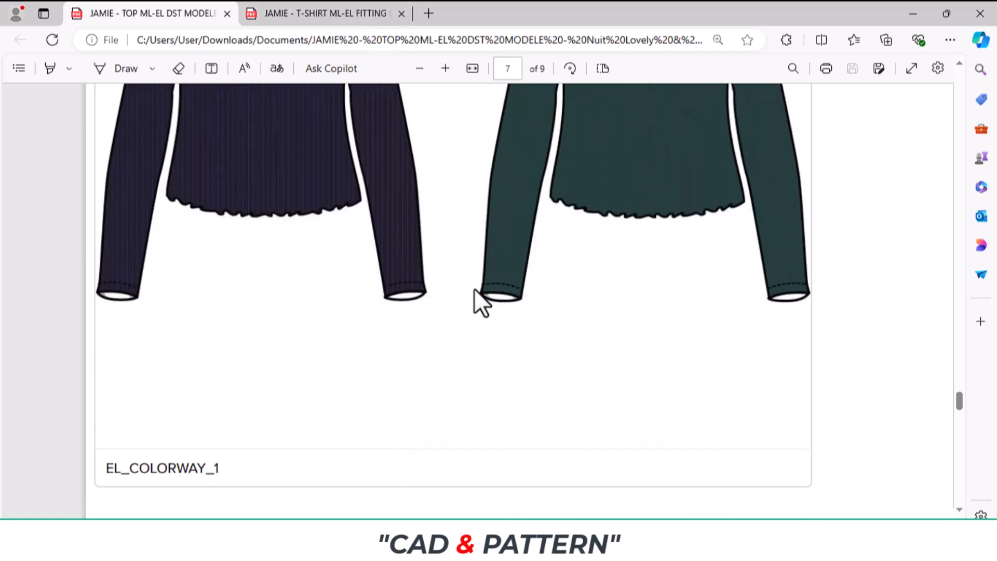
scroll(483, 289, "down", 4)
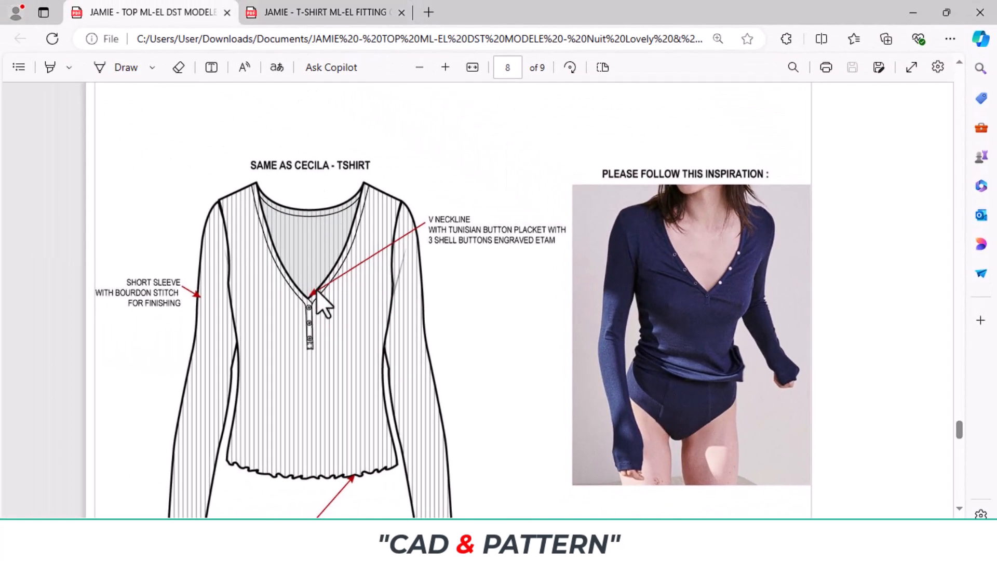
left_click(327, 17)
scroll(459, 259, "up", 10)
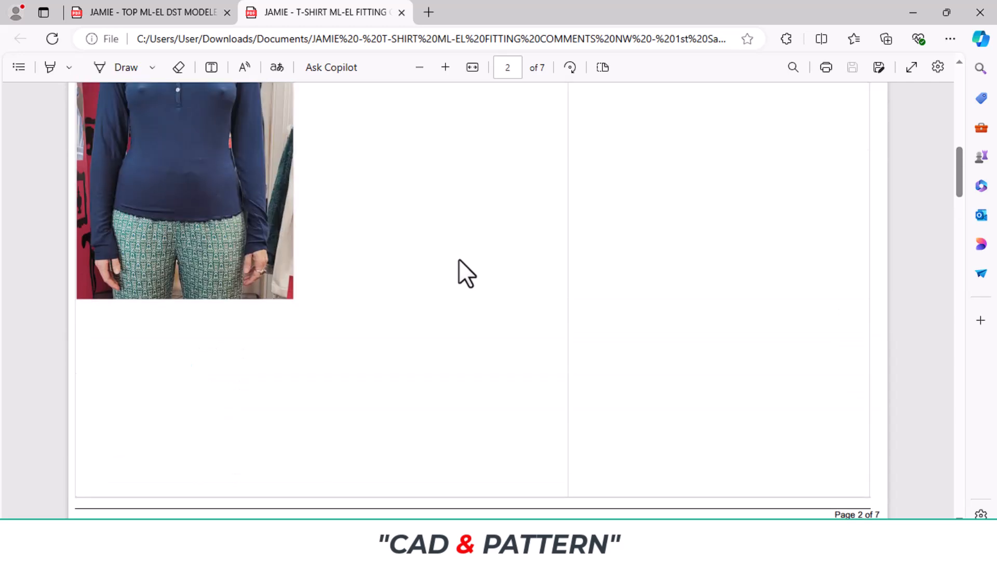
scroll(459, 259, "up", 3)
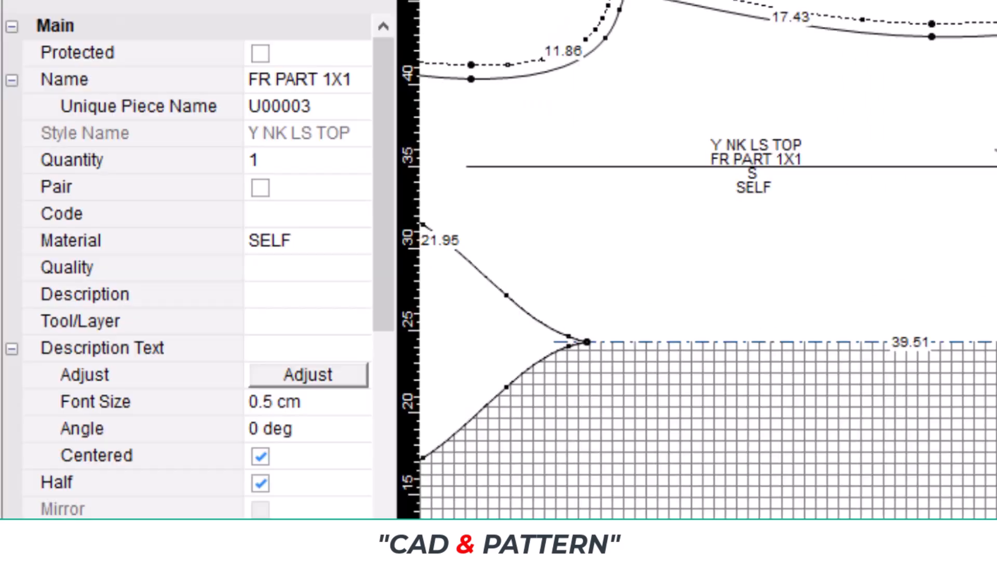
scroll(625, 278, "up", 1)
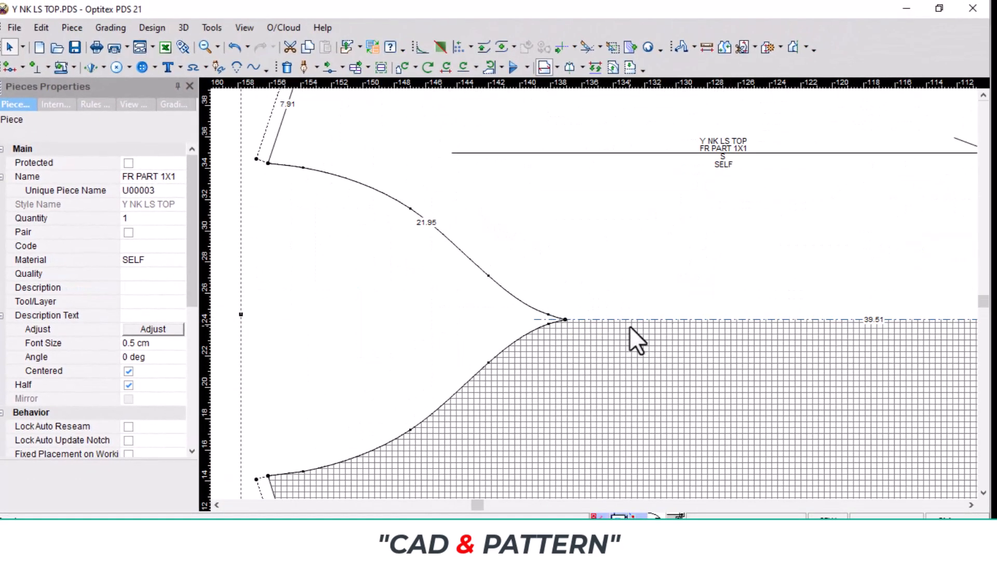
key("alt+Tab")
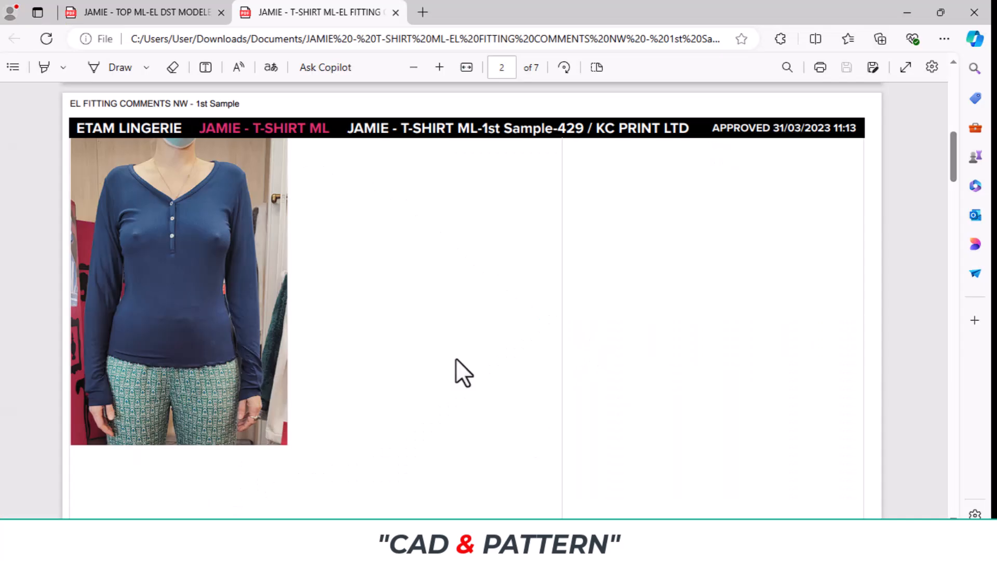
- Examine the fitting comments PDF: the revision notes, the revised measurement table and the sample photo showing the button placket
scroll(401, 289, "up", 5)
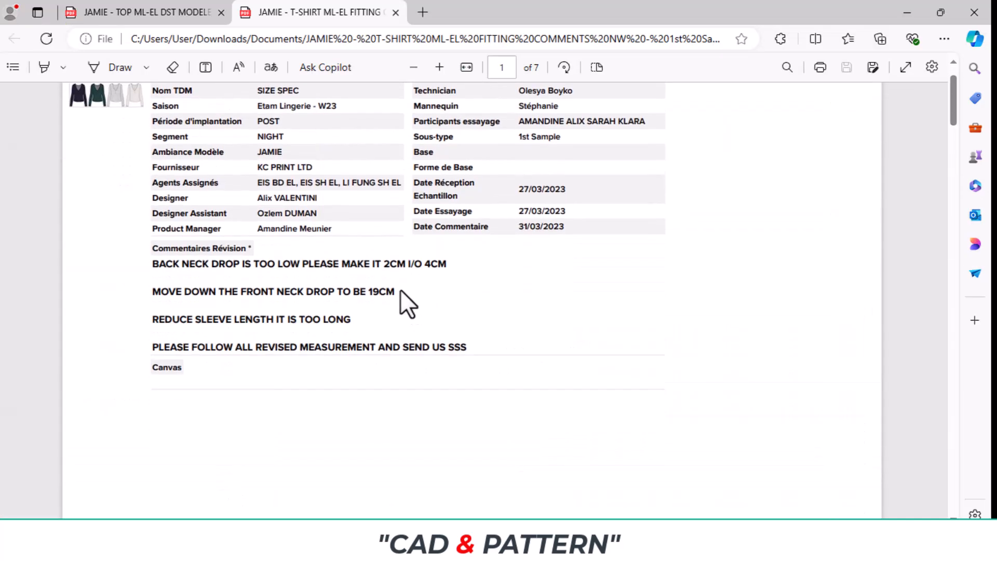
scroll(401, 289, "down", 10)
scroll(403, 290, "down", 2)
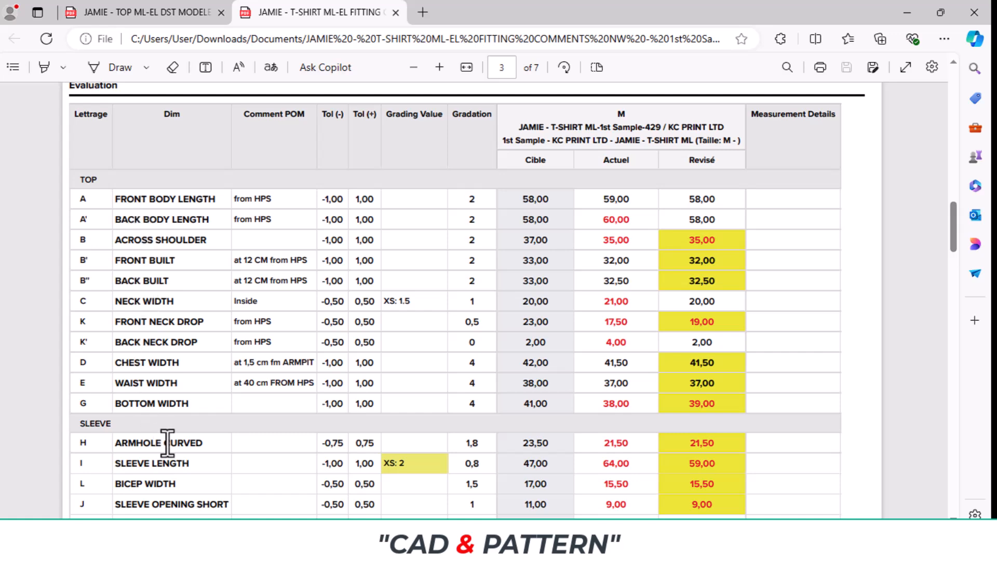
scroll(176, 461, "down", 1)
scroll(171, 464, "down", 3)
scroll(238, 361, "down", 4)
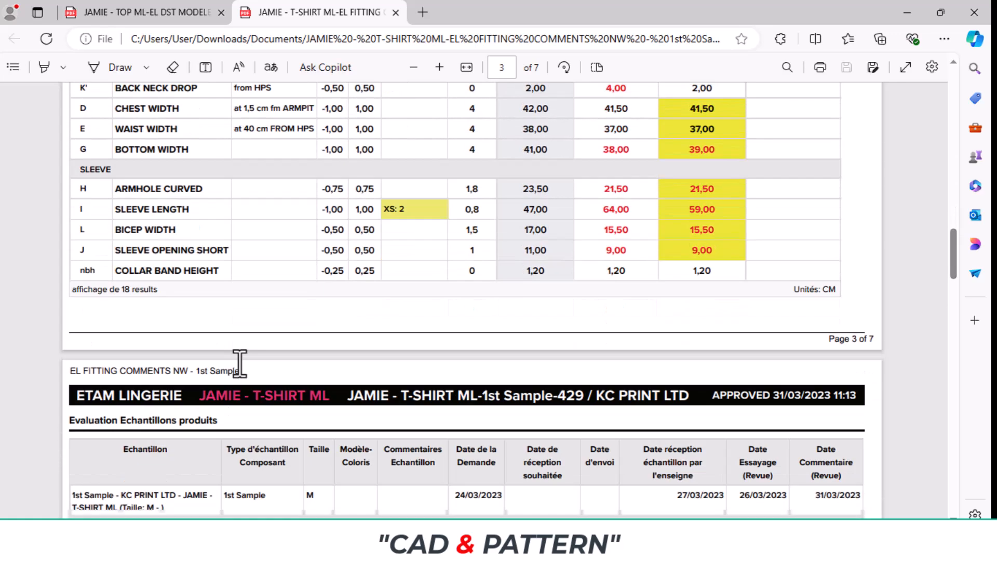
scroll(240, 364, "down", 4)
scroll(244, 374, "up", 10)
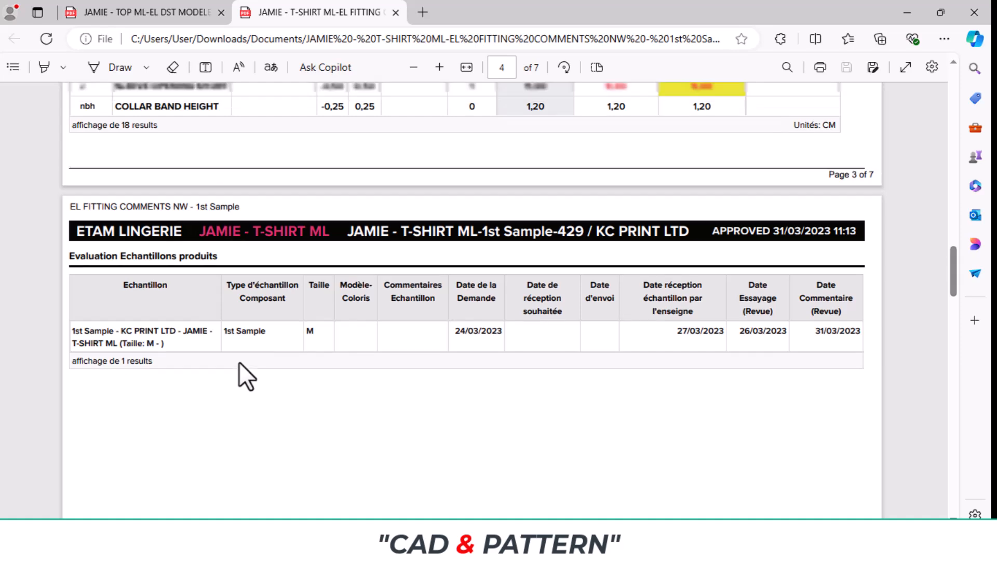
scroll(244, 373, "up", 2)
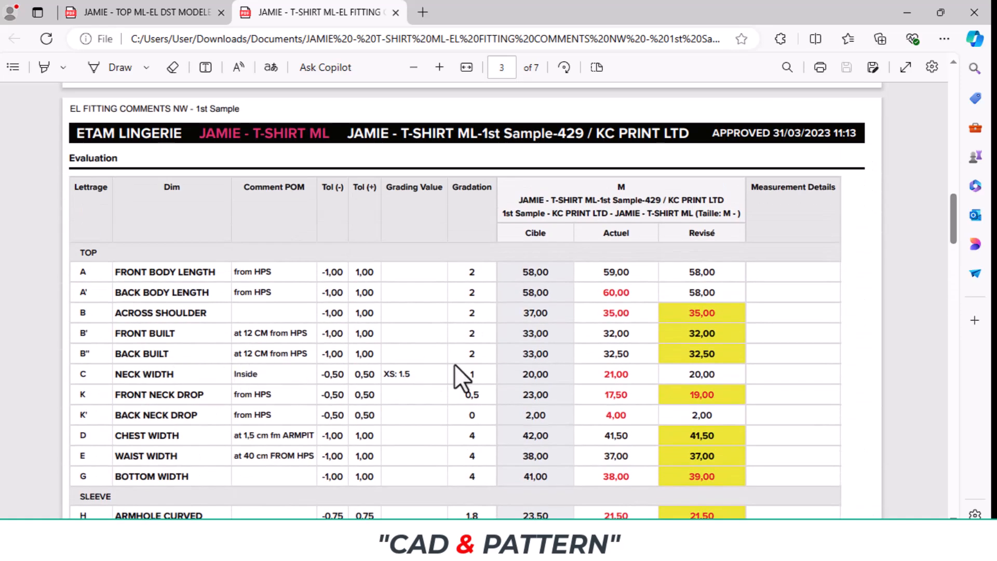
scroll(438, 344, "up", 12)
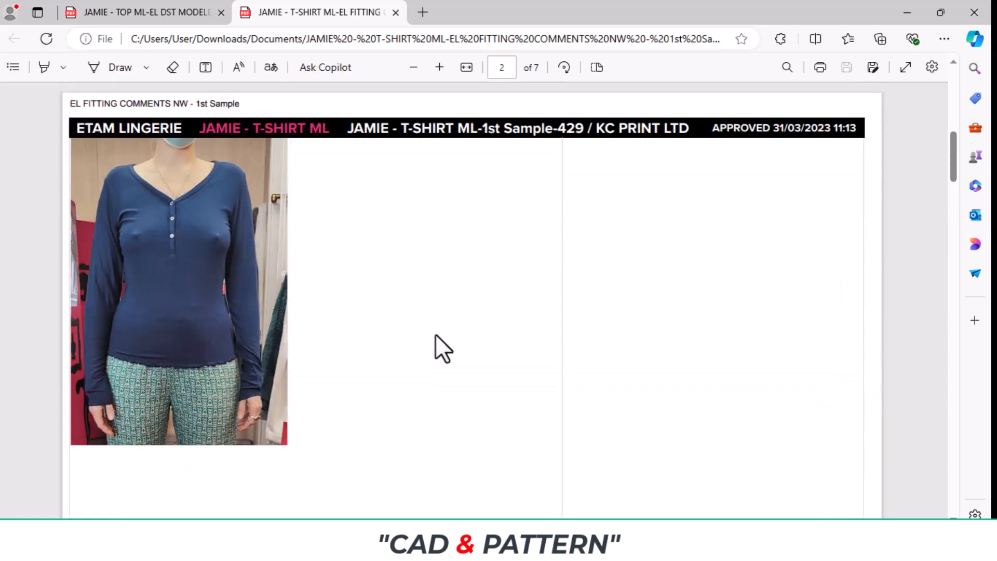
scroll(545, 506, "down", 1)
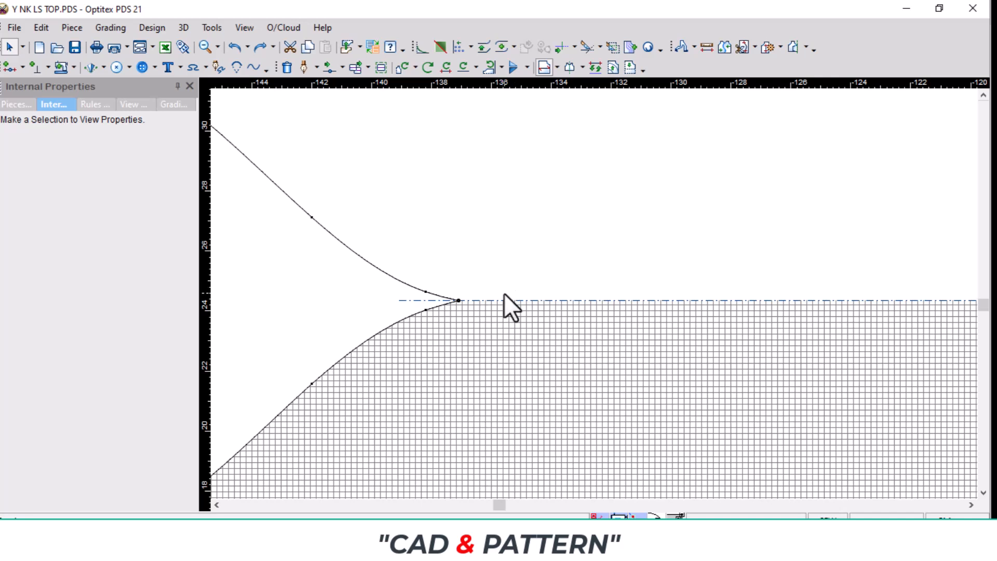
- Back in Optitex PDS, open the front piece's half and add a grade point on the centre-front line 4 cm below the neckline point
scroll(623, 301, "down", 3)
scroll(632, 307, "up", 5)
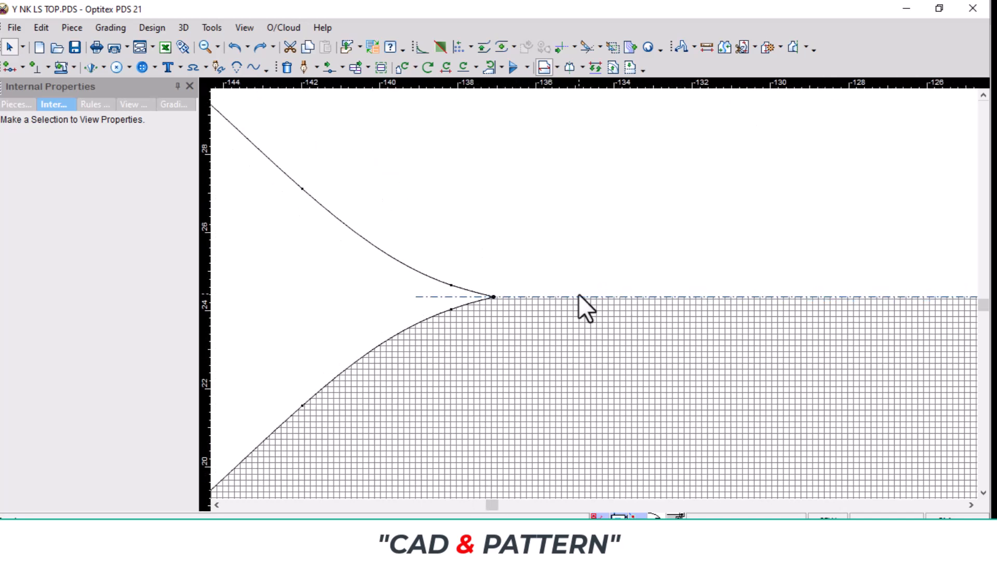
key("o")
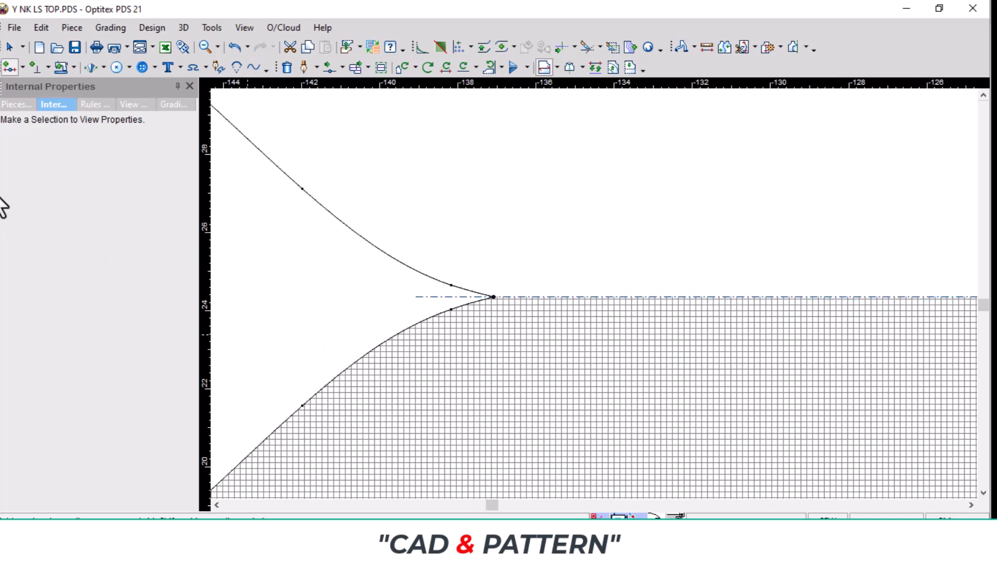
left_click(20, 104)
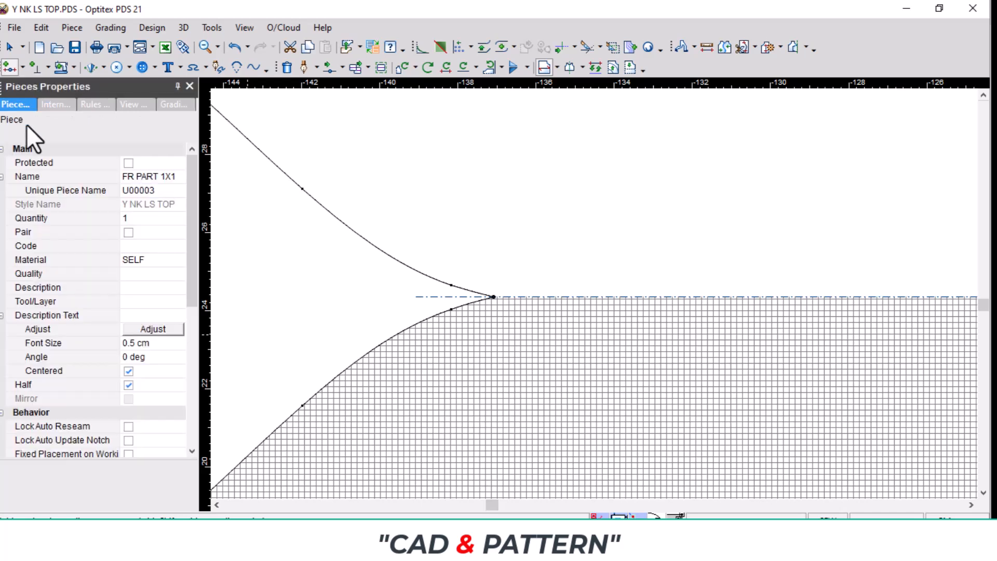
left_click(128, 385)
left_click(531, 297)
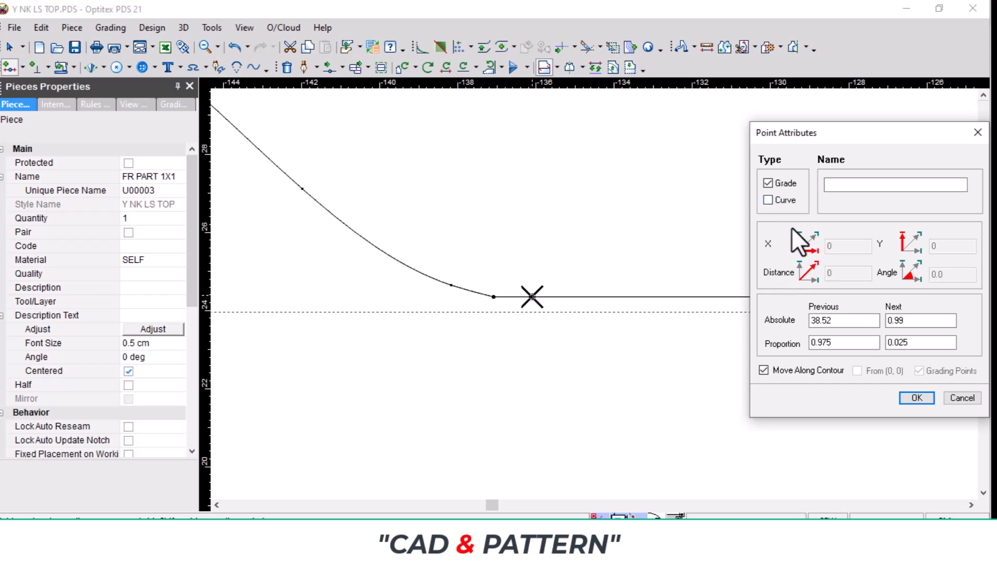
left_click_drag(911, 325, 882, 325)
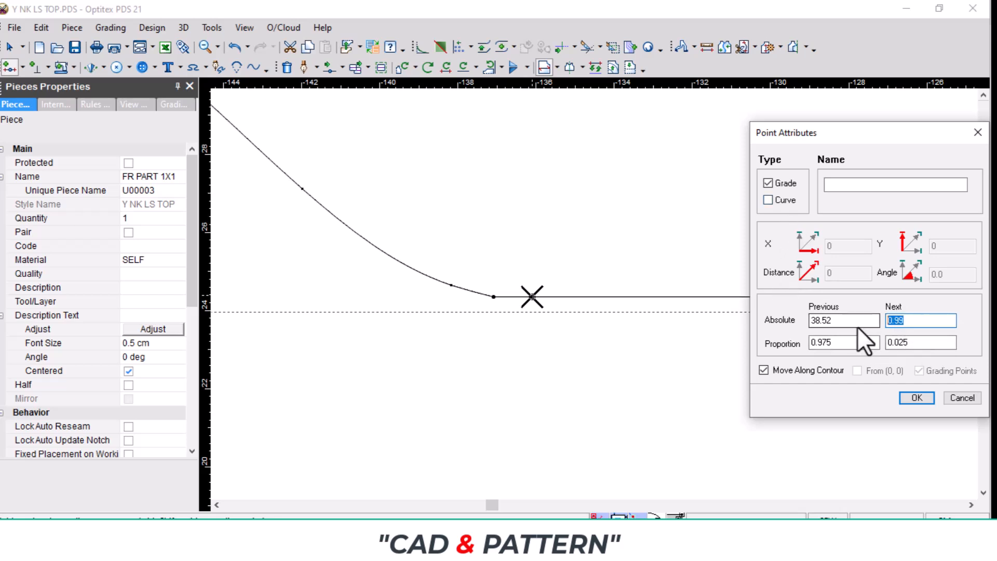
type("4")
key("Return")
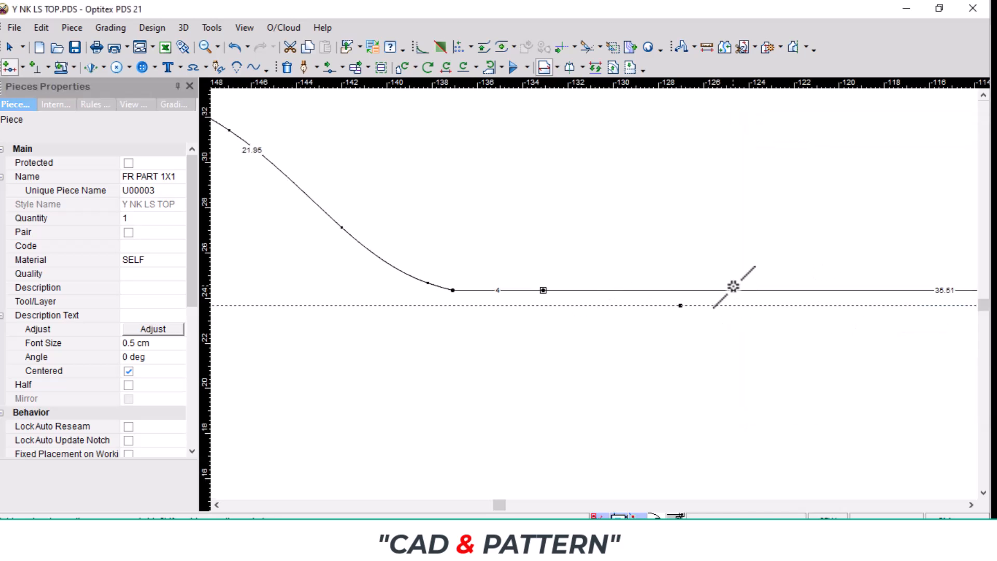
- Turn the front piece back into a half piece mirrored along its centre-front line, from the hem to the new placket point
scroll(734, 286, "down", 1)
key("h")
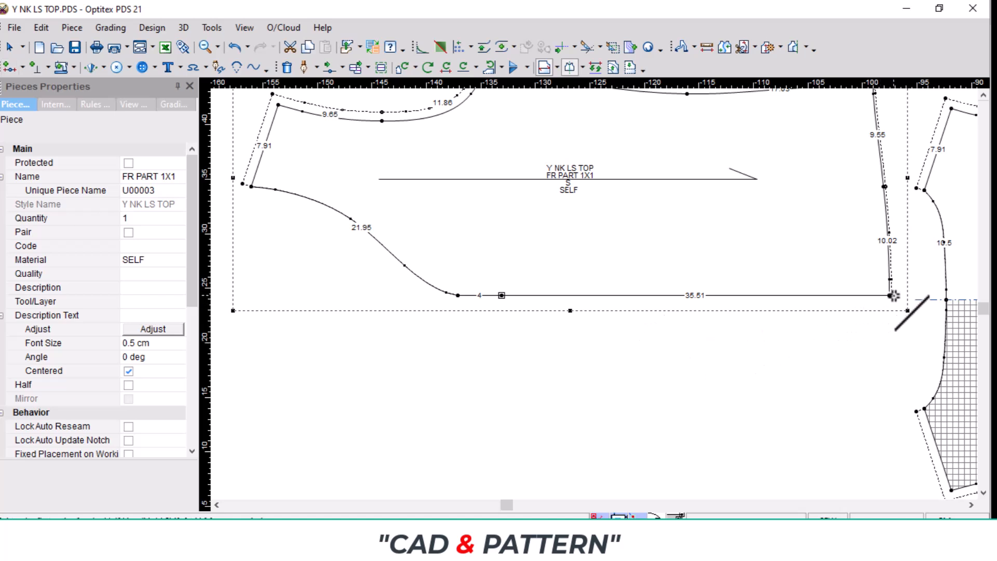
left_click(890, 295)
left_click(502, 295)
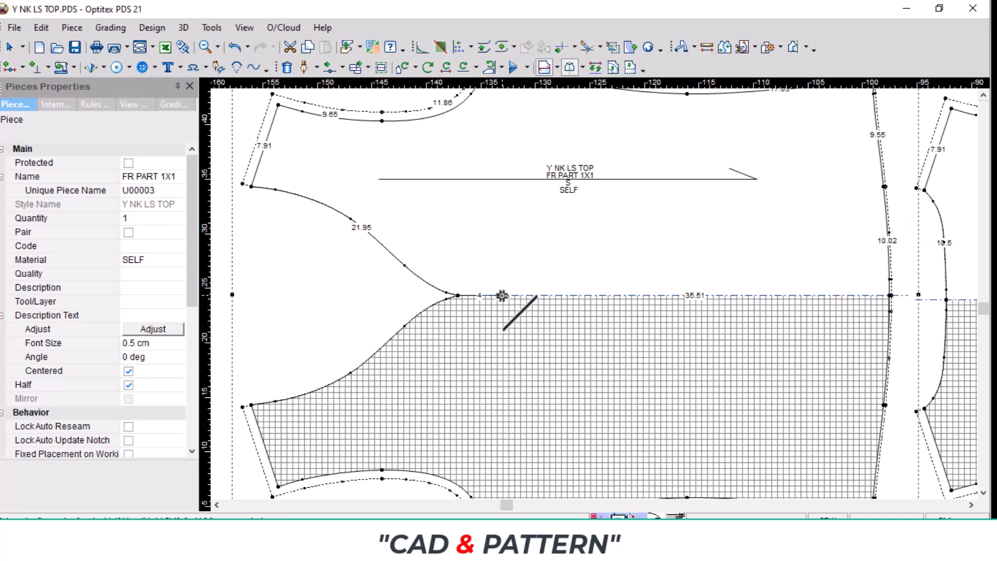
- Draw a short internal line from the placket point on the front piece's centre line, ending 0.1 along X and 0.6 along Y
scroll(519, 295, "up", 2)
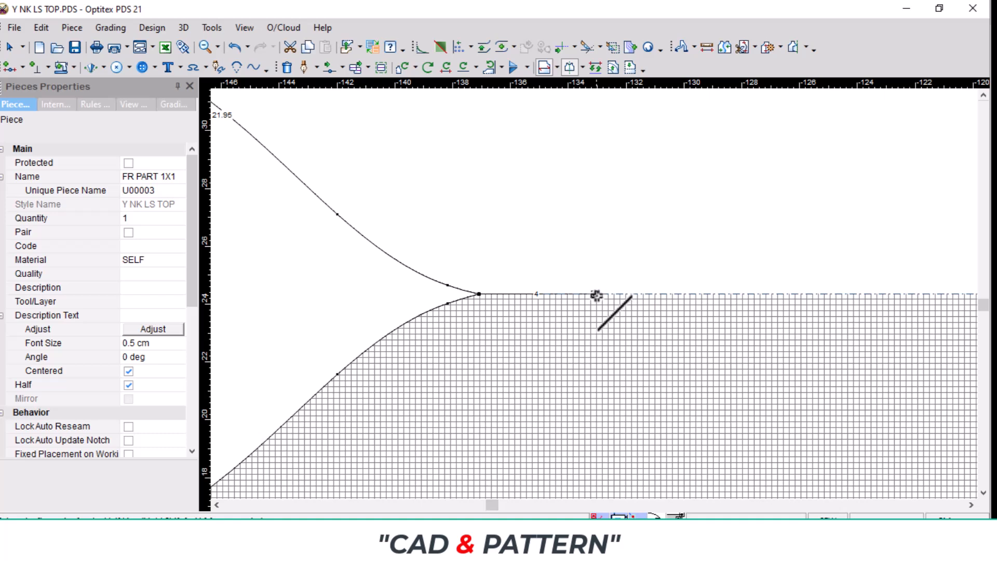
scroll(596, 294, "down", 1)
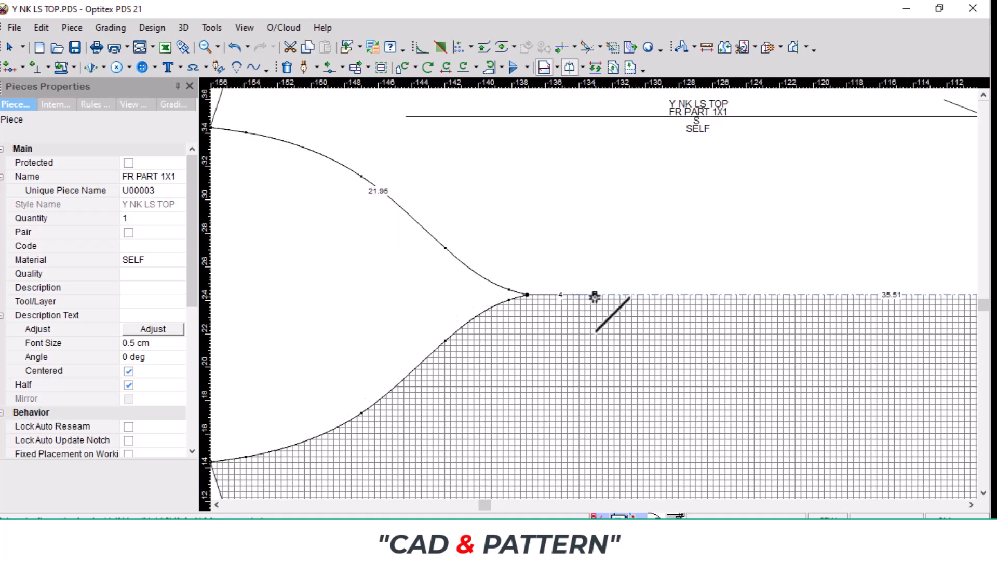
scroll(596, 296, "up", 3)
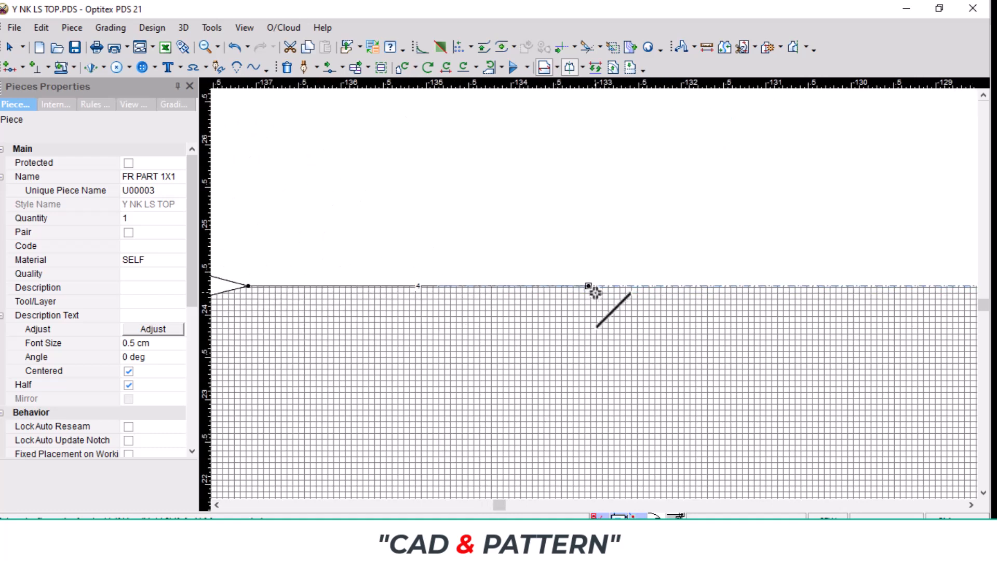
left_click(589, 286)
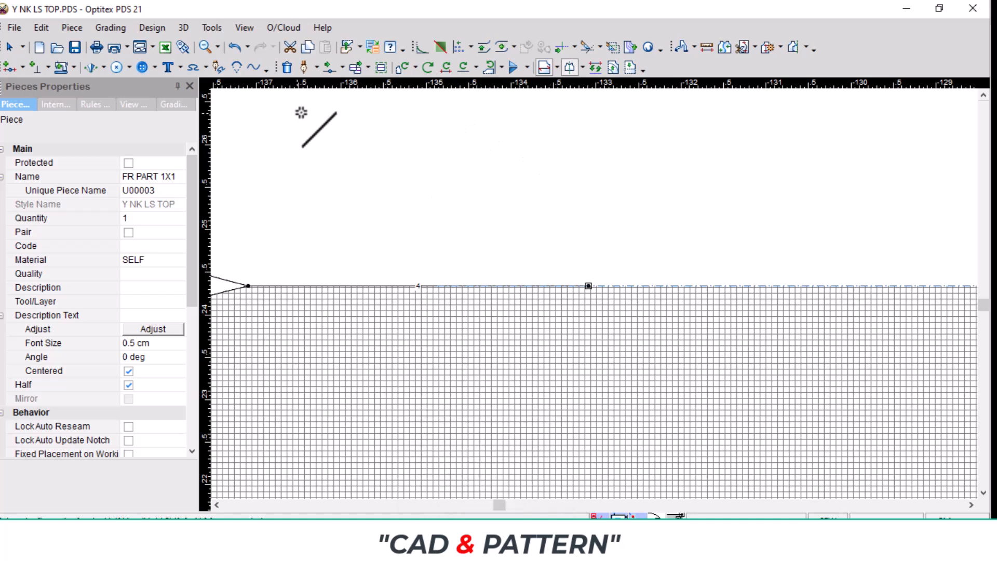
left_click(304, 68)
scroll(634, 258, "up", 2)
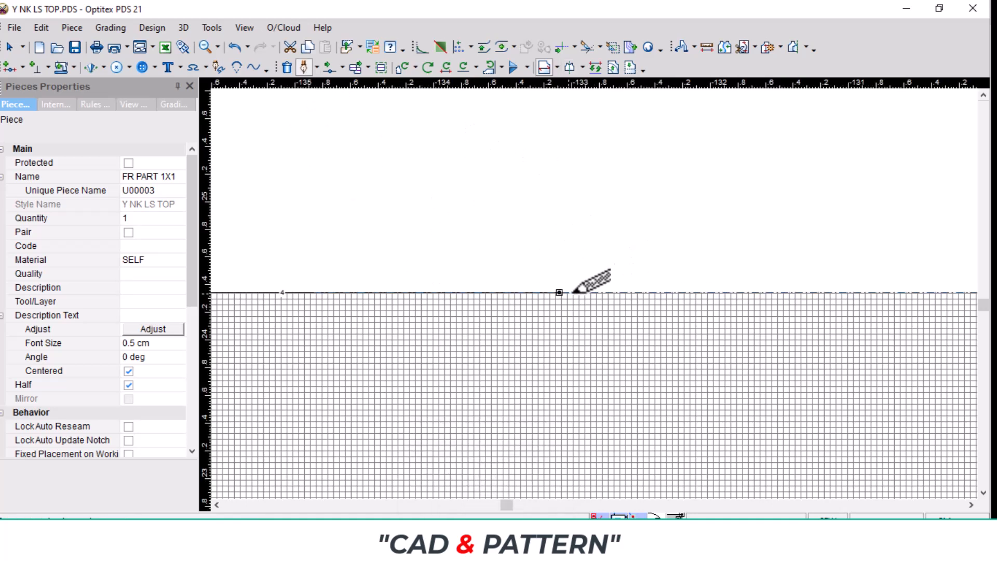
left_click(564, 291)
left_click(443, 370)
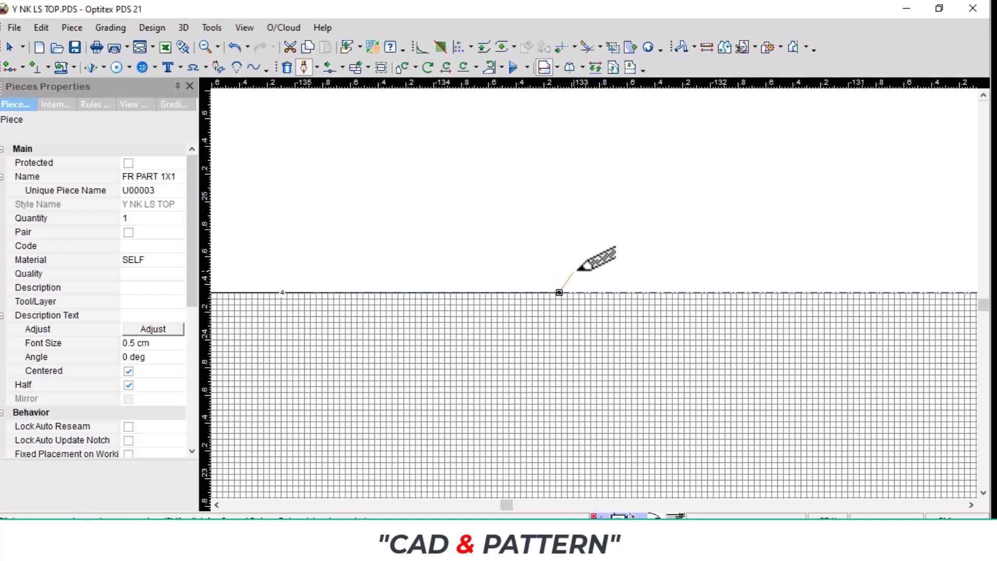
key("Return")
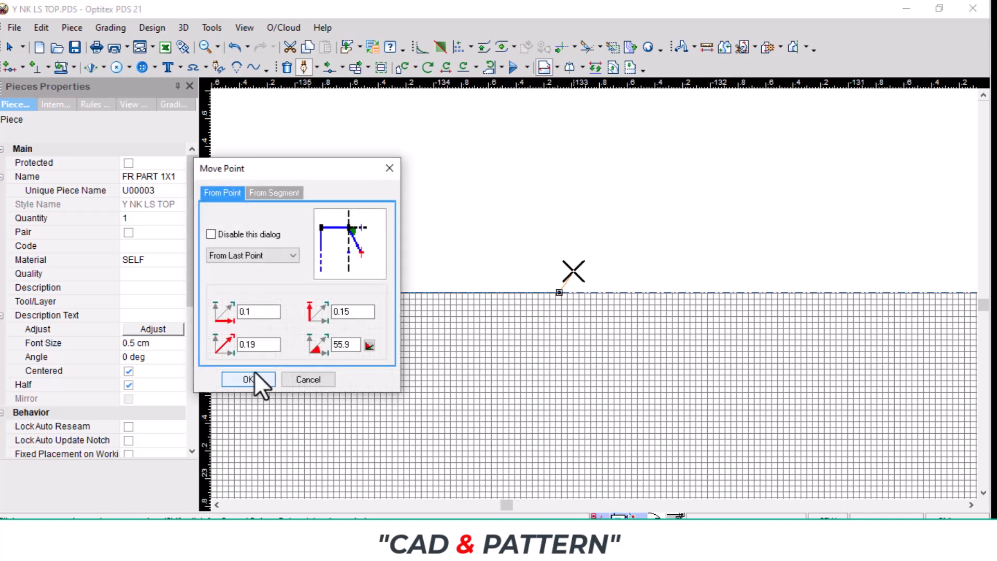
double_click(339, 311)
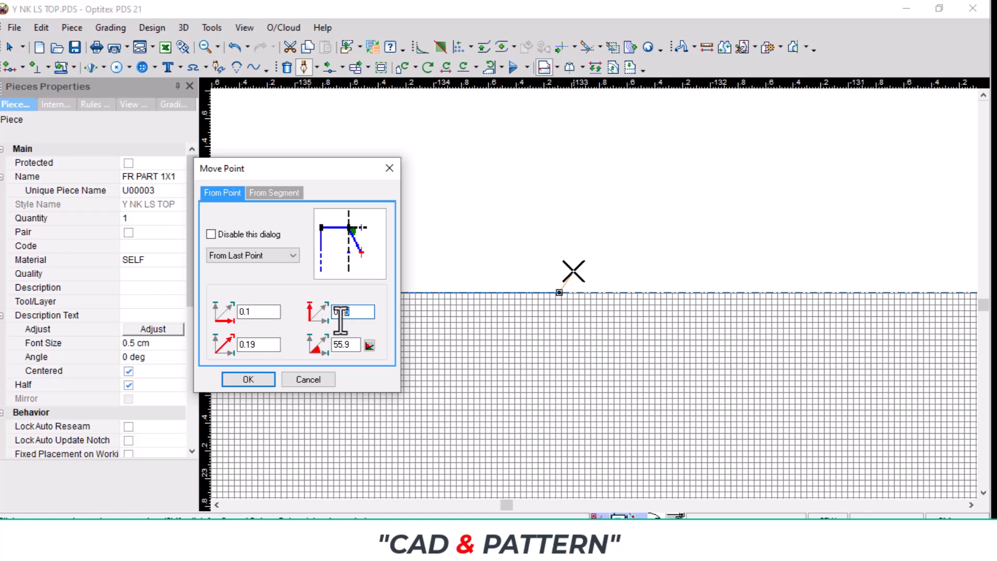
type(".6")
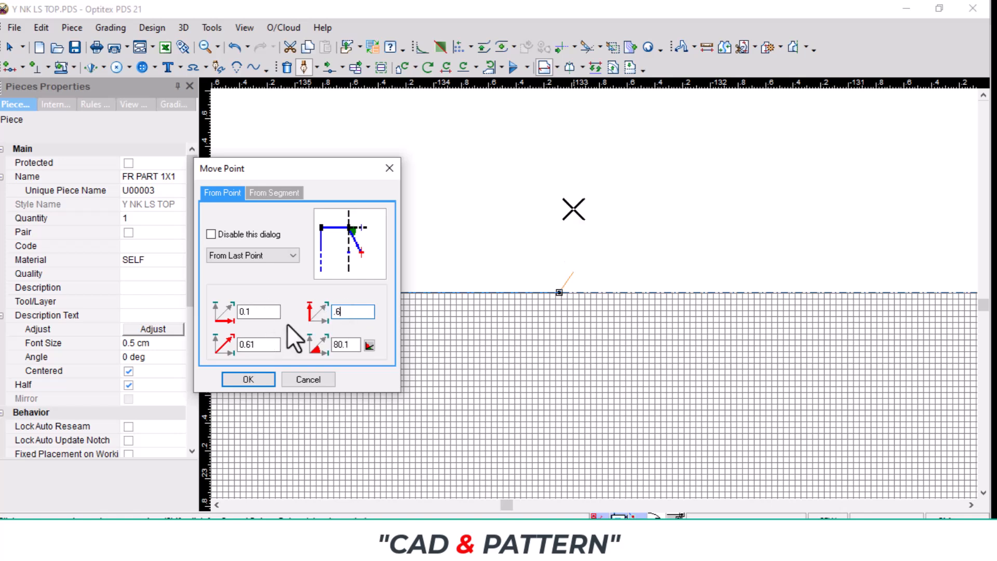
key("Return")
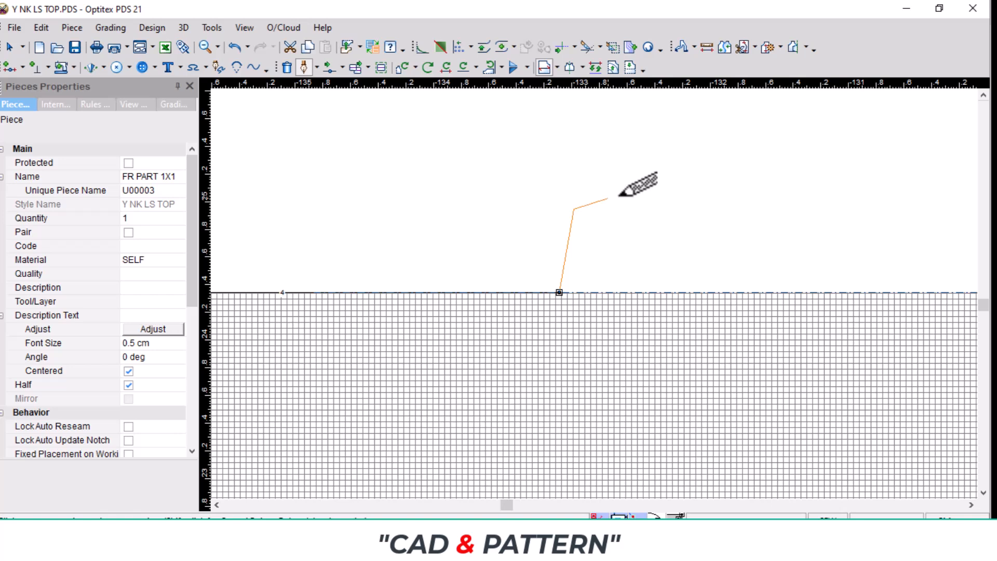
right_click(609, 197)
left_click(667, 194)
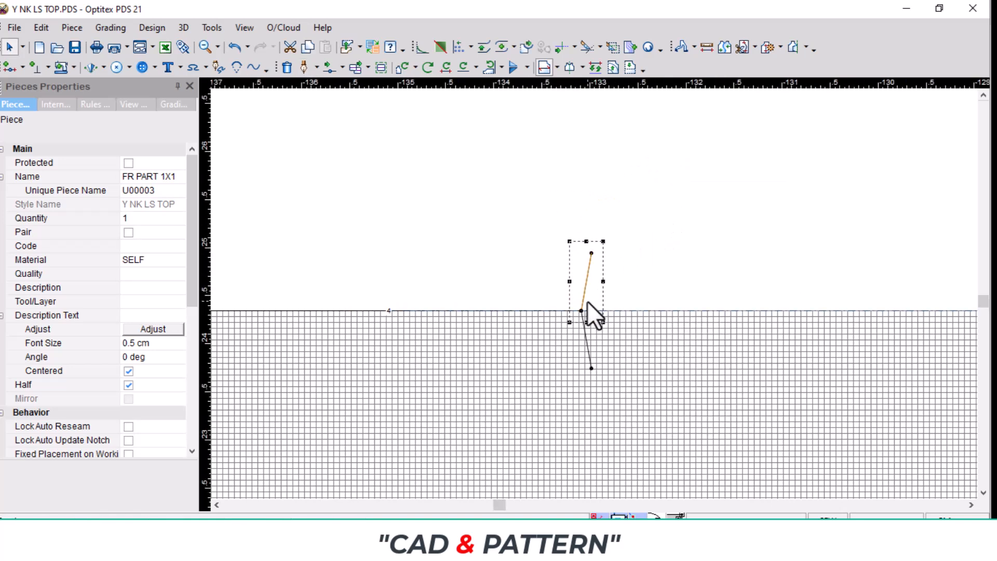
- Delete the short internal line at the front piece's placket point and return to the selection tool
scroll(582, 311, "down", 2)
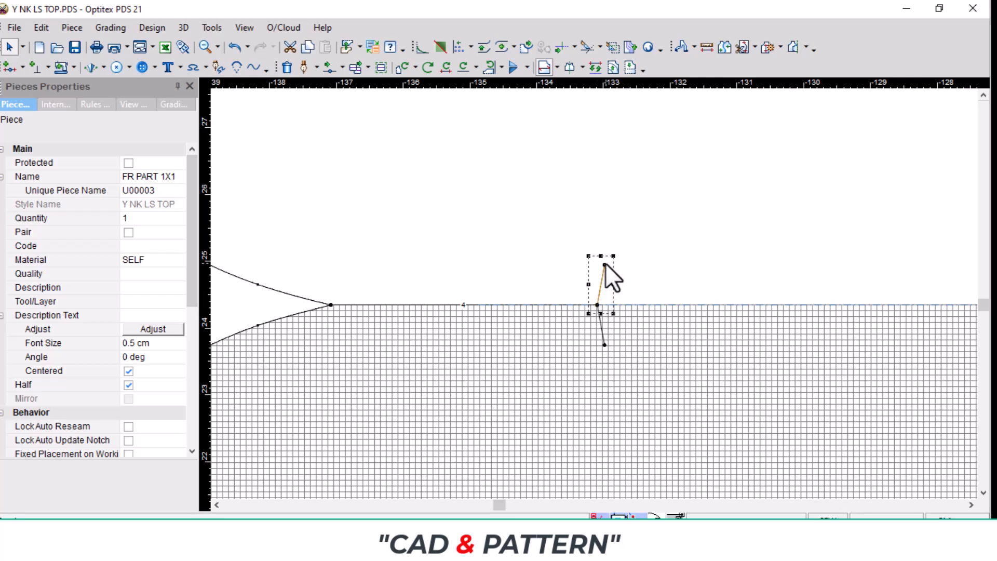
scroll(571, 302, "down", 2)
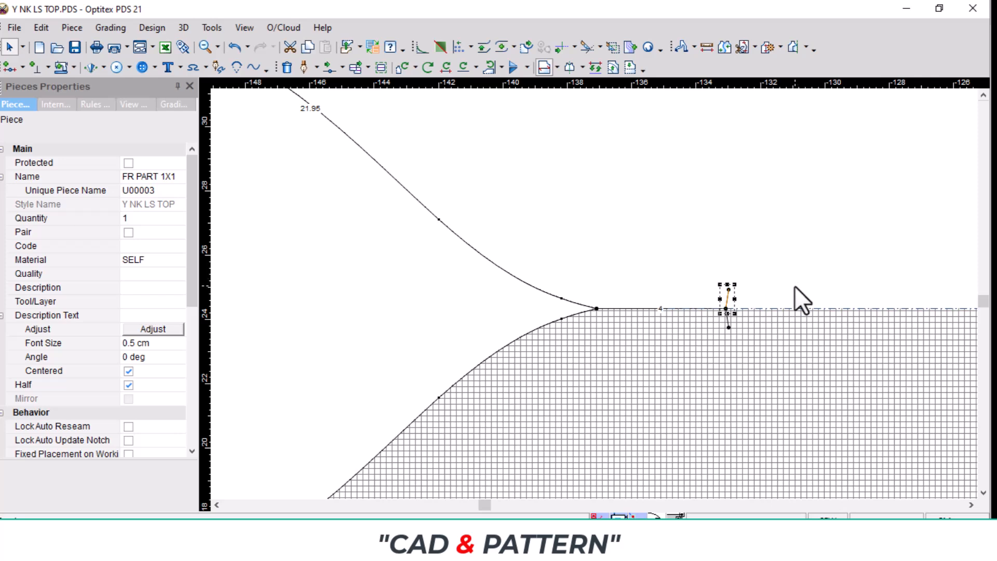
key("Delete")
left_click(727, 294)
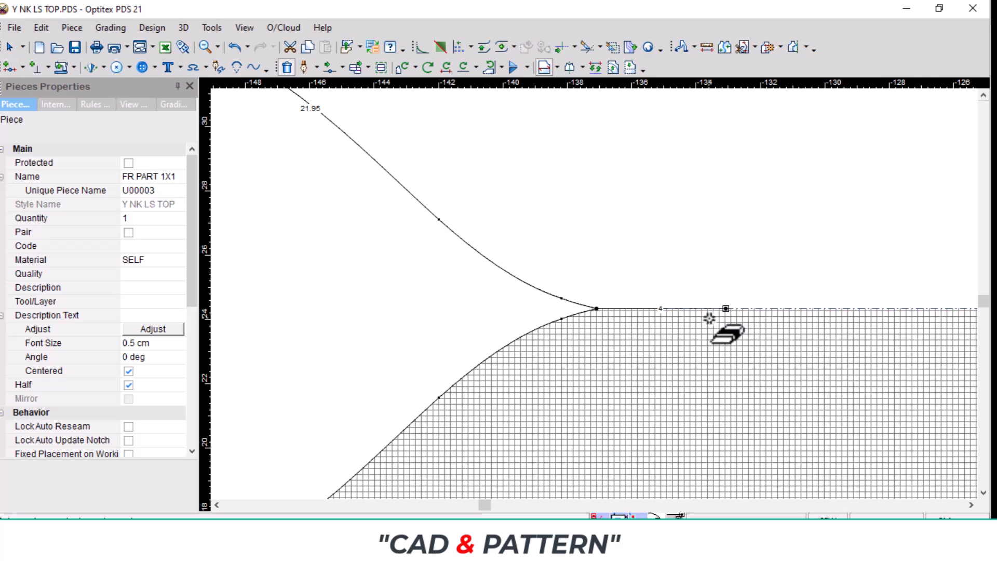
scroll(617, 316, "down", 5)
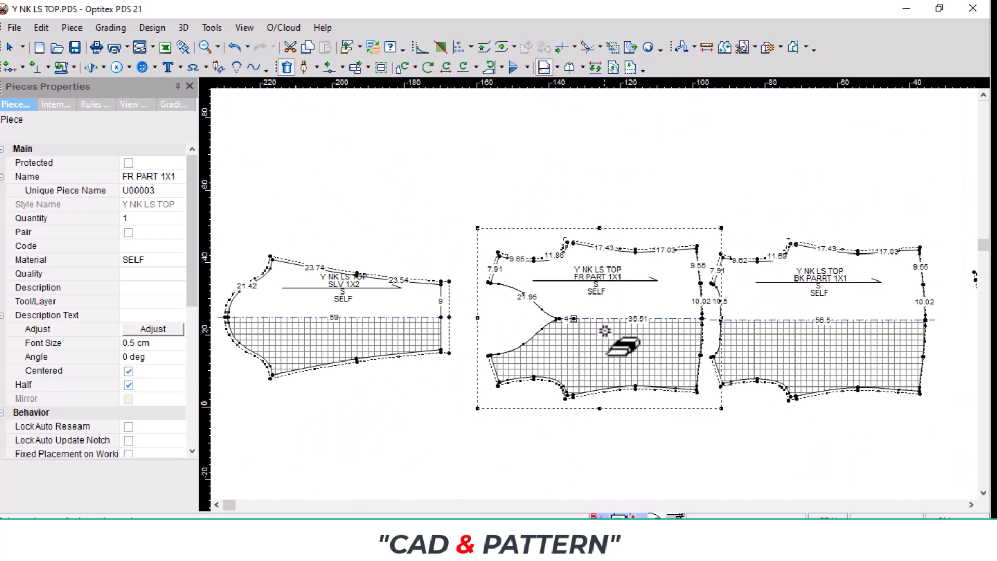
right_click(645, 179)
left_click(654, 186)
scroll(727, 279, "up", 4)
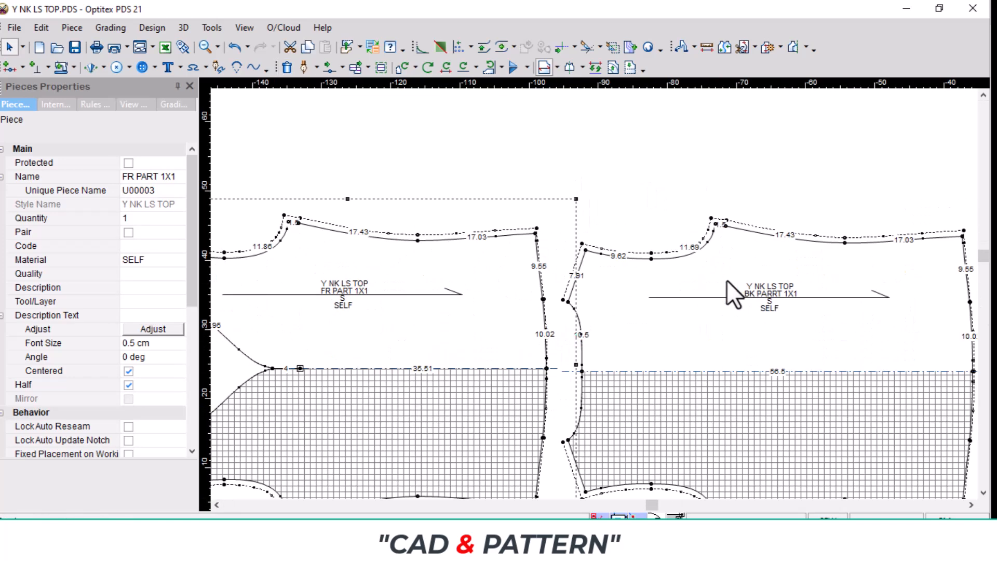
scroll(699, 404, "down", 3)
left_click(700, 293)
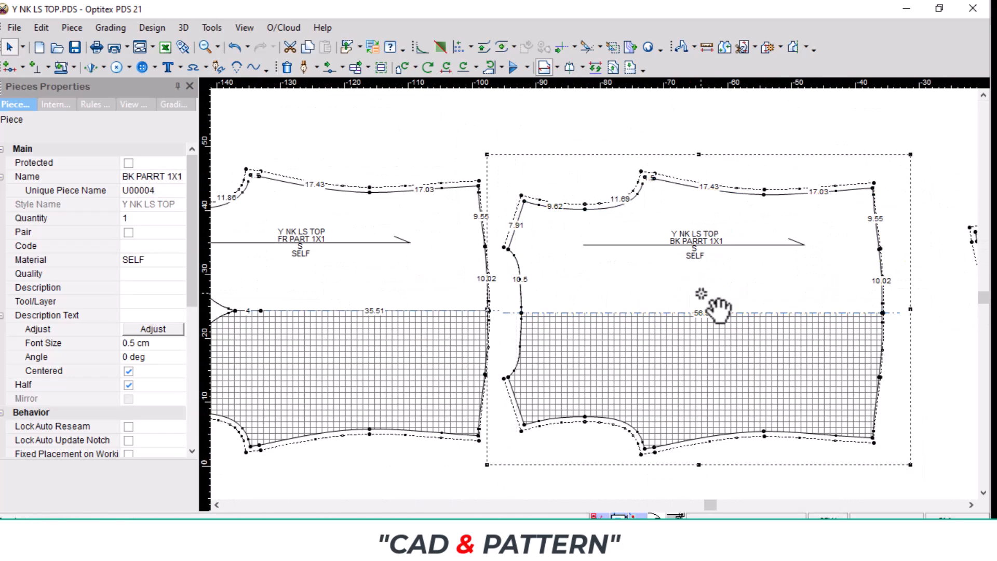
scroll(794, 310, "down", 3)
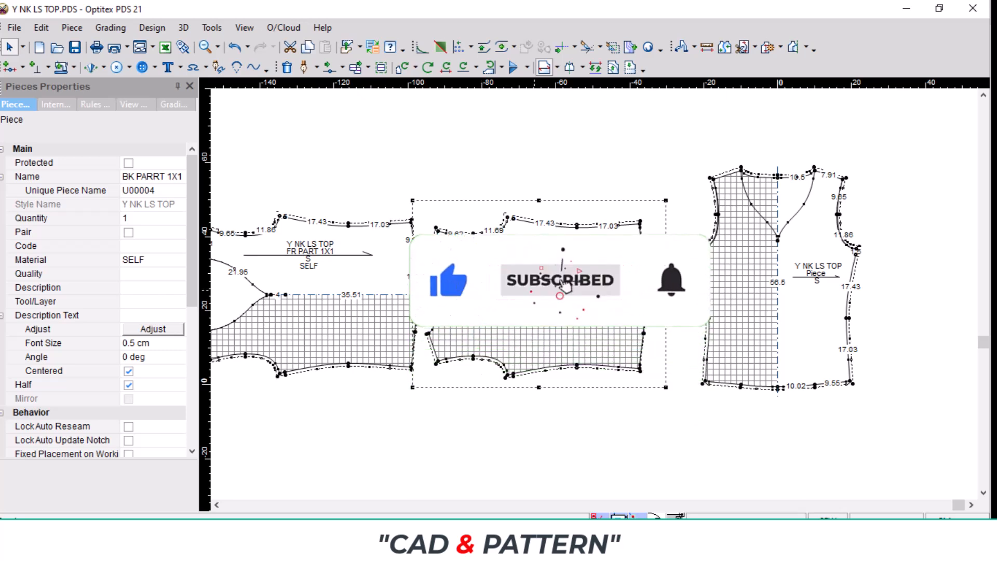
scroll(600, 301, "down", 3)
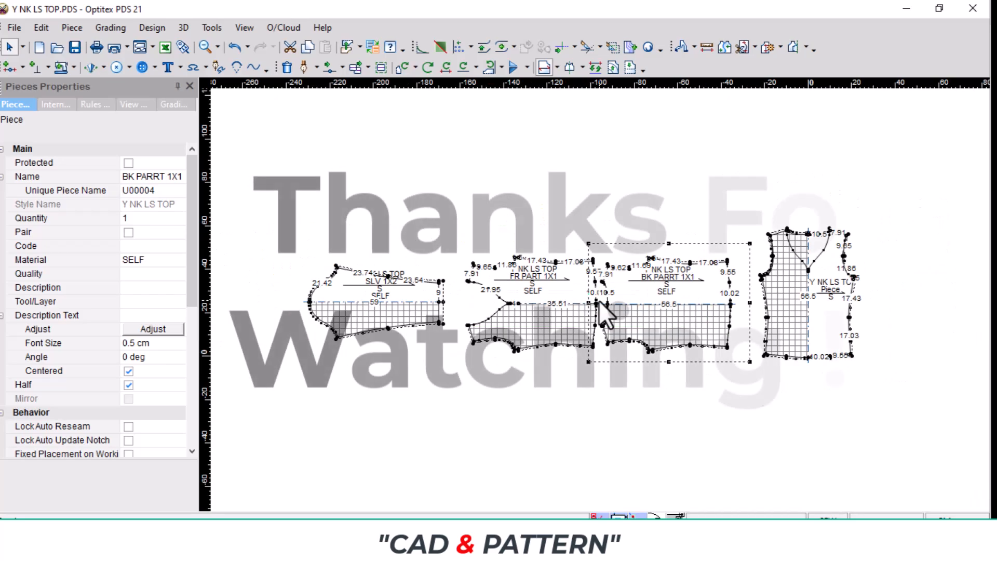
scroll(594, 294, "up", 5)
scroll(575, 291, "down", 4)
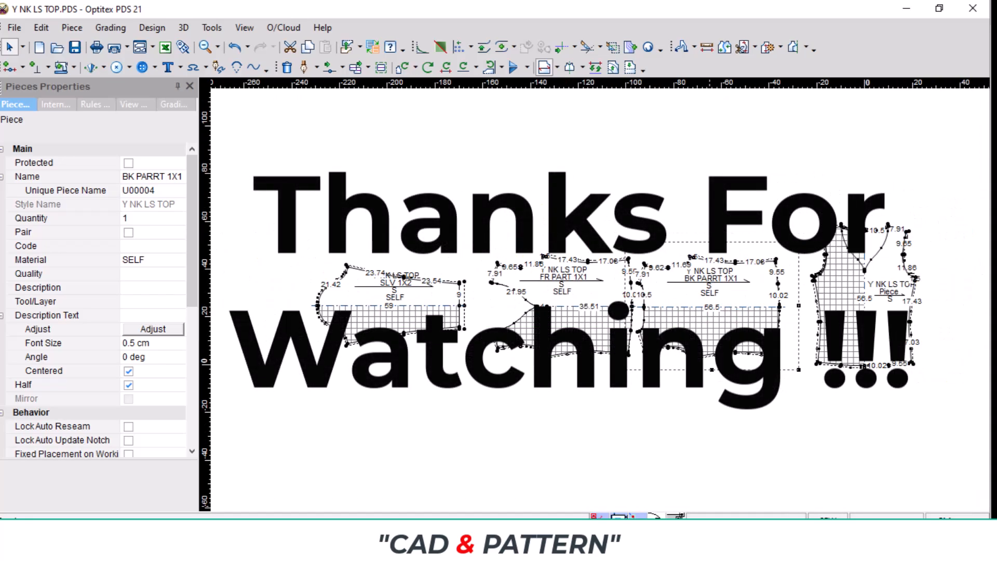